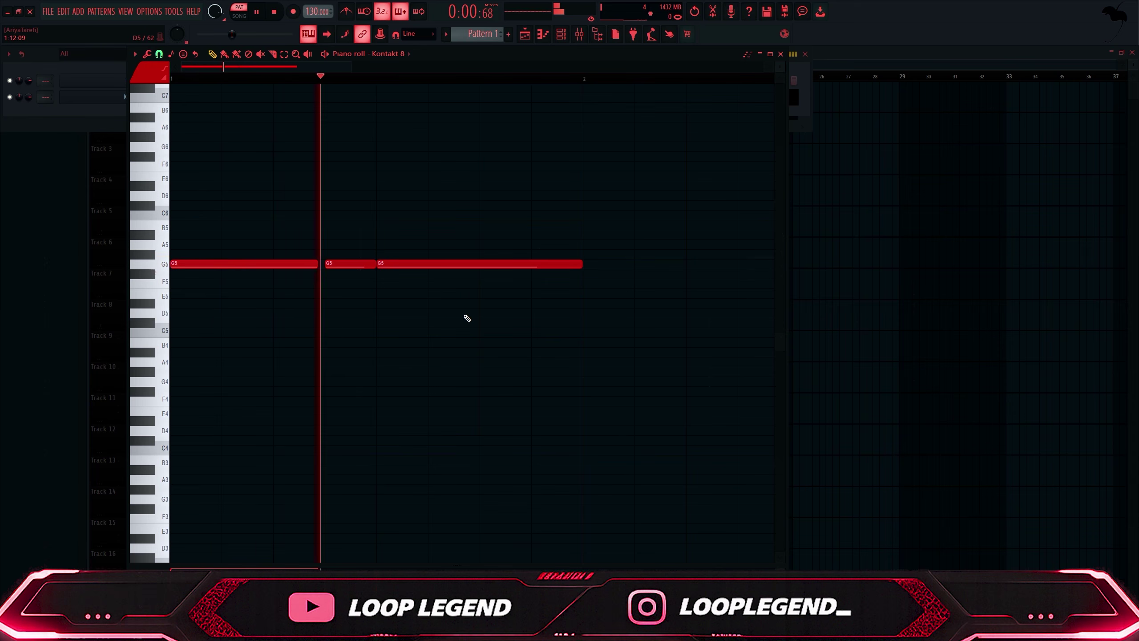
# Duplicate the bar 1 G5 notes into bar 2 and lower the copies to F#5
pyautogui.press('space')
pyautogui.moveTo(549, 250); pyautogui.dragTo(535, 303)
pyautogui.scroll(-4, 534, 304)
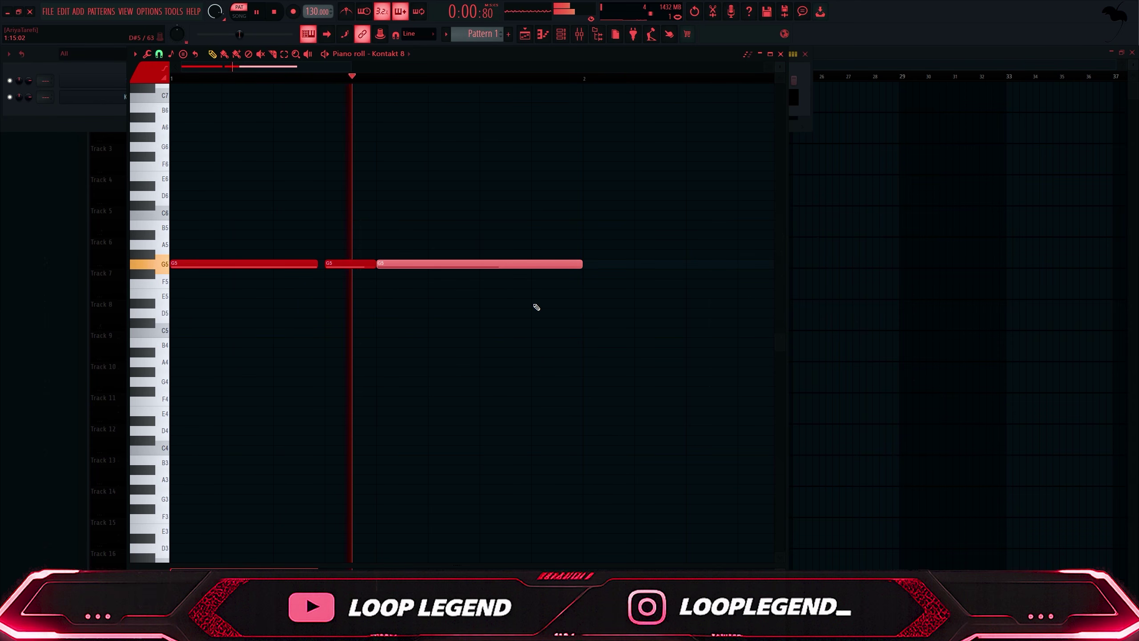
pyautogui.press('space')
pyautogui.keyDown('ctrl'); pyautogui.click(503, 353); pyautogui.keyUp('ctrl')
pyautogui.hotkey('ctrl', 'b')
pyautogui.press('space')
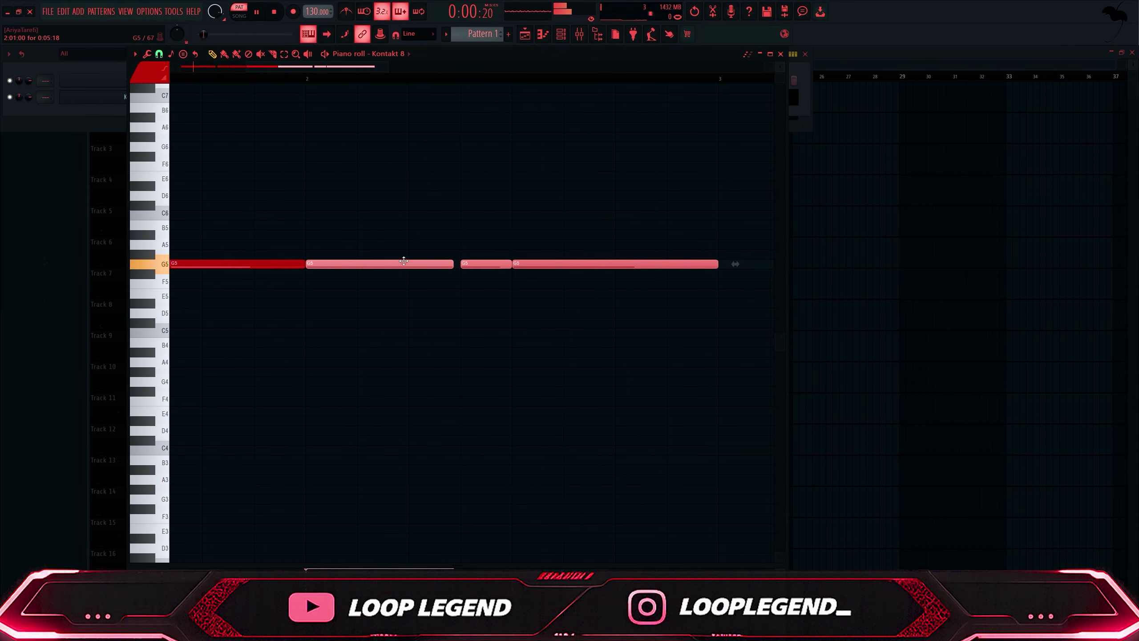
pyautogui.moveTo(401, 264); pyautogui.dragTo(398, 281)
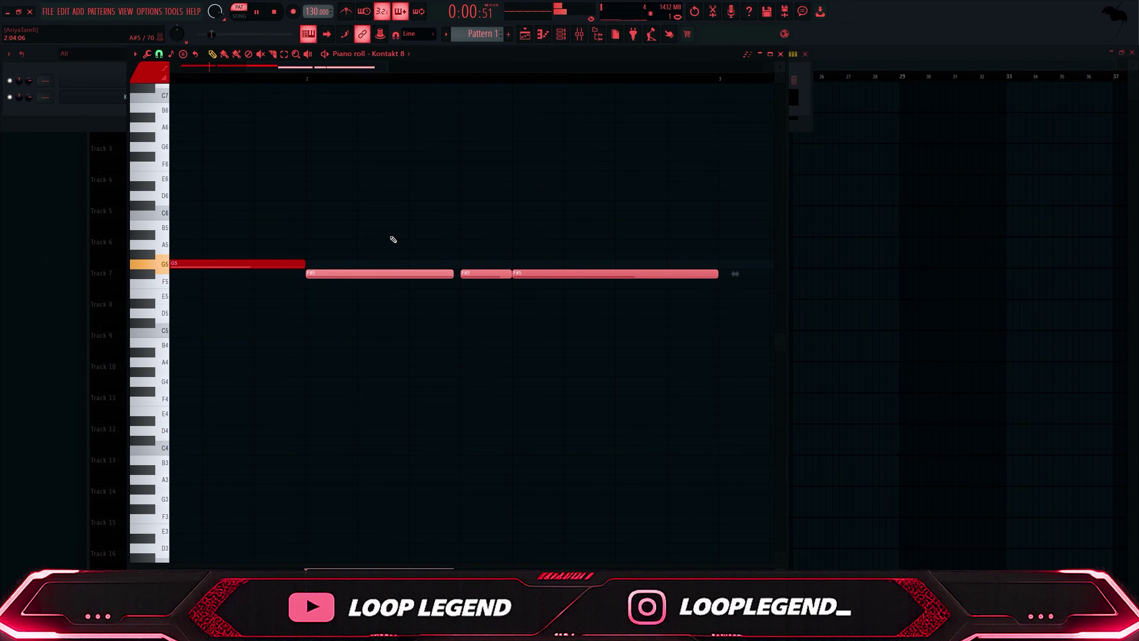
# Duplicate the two-bar G5 and F#5 melody into bars 3 and 4
pyautogui.scroll(-5, 391, 237)
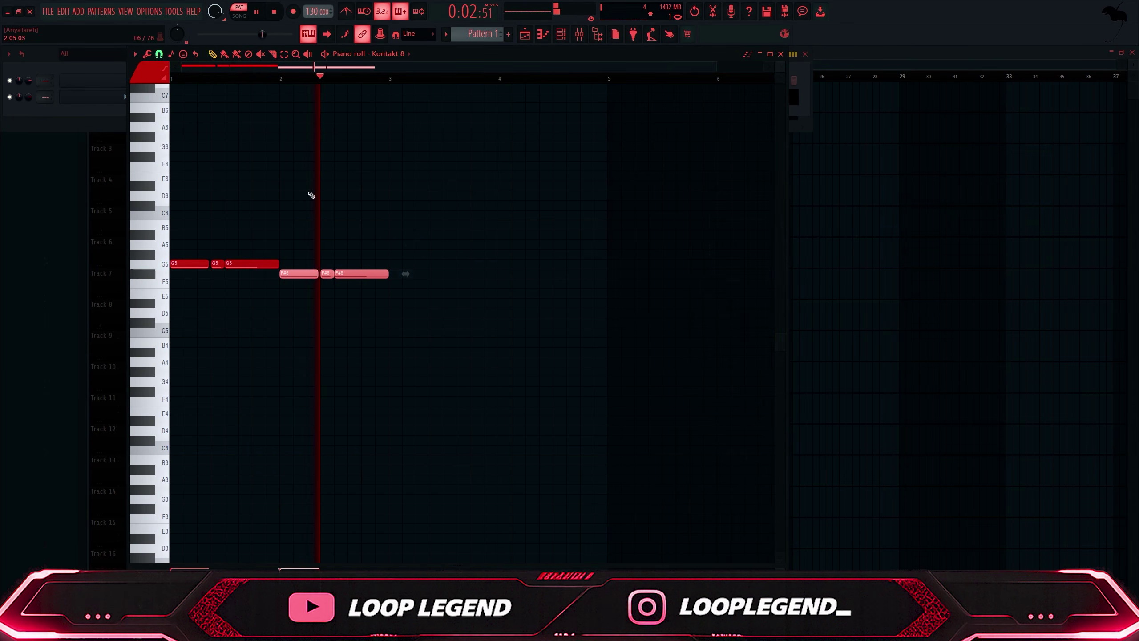
pyautogui.hotkey('ctrl', 'a')
pyautogui.hotkey('ctrl', 'b')
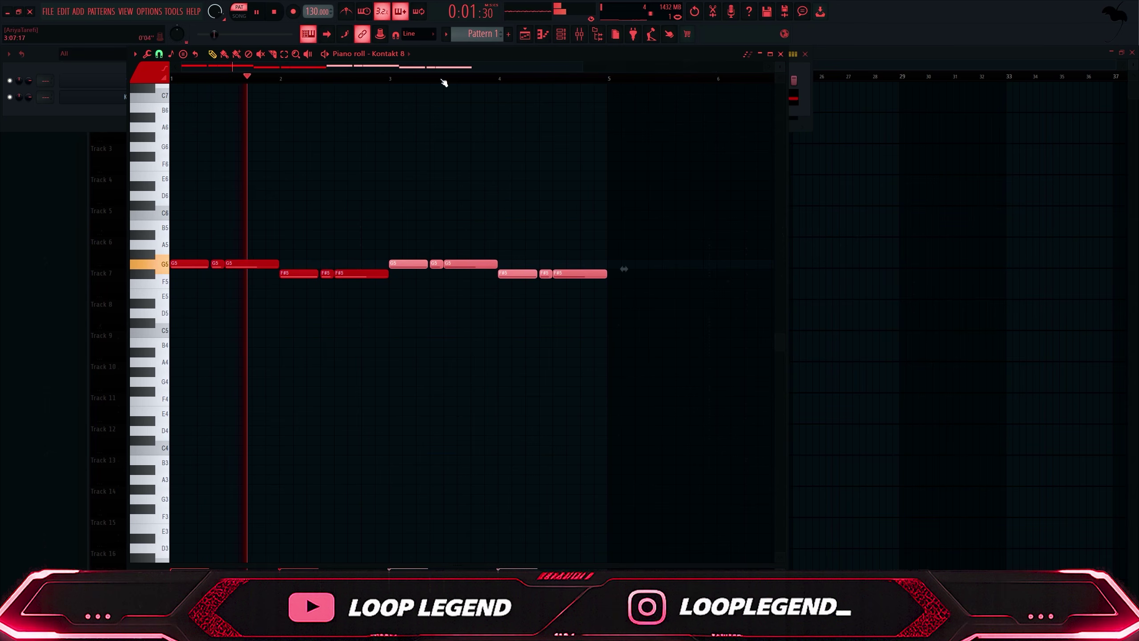
# Add a one-bar E5 note at bar 1 beneath the melody and repeat it in every bar through bar 4
pyautogui.click(175, 265)
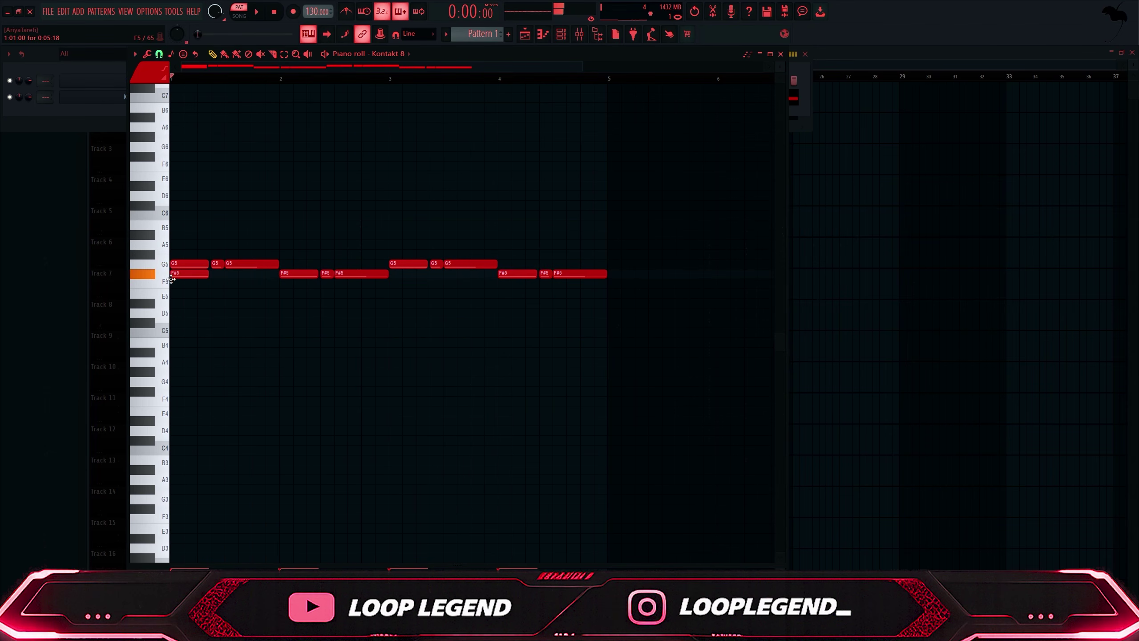
pyautogui.moveTo(170, 279); pyautogui.dragTo(255, 316)
pyautogui.press('space')
pyautogui.click(291, 293)
pyautogui.hotkey('ctrl', 'b')
# Select the four long E5 notes, raise them to B5, and drop them an octave to B4
pyautogui.keyDown('ctrl'); pyautogui.click(163, 296); pyautogui.keyUp('ctrl')
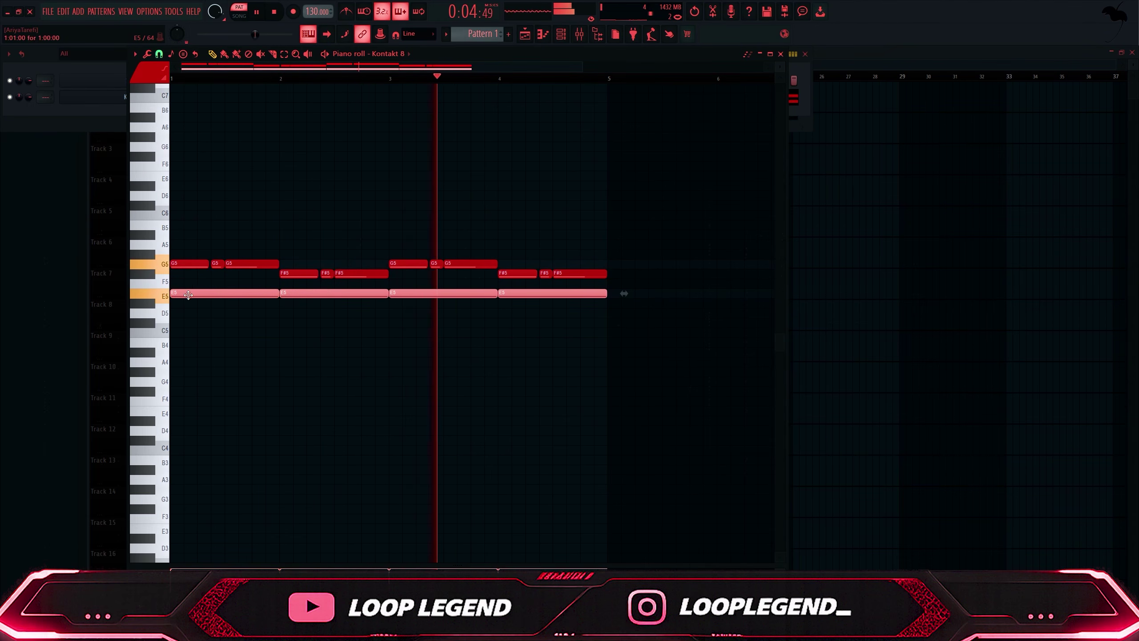
pyautogui.moveTo(187, 294); pyautogui.dragTo(180, 228)
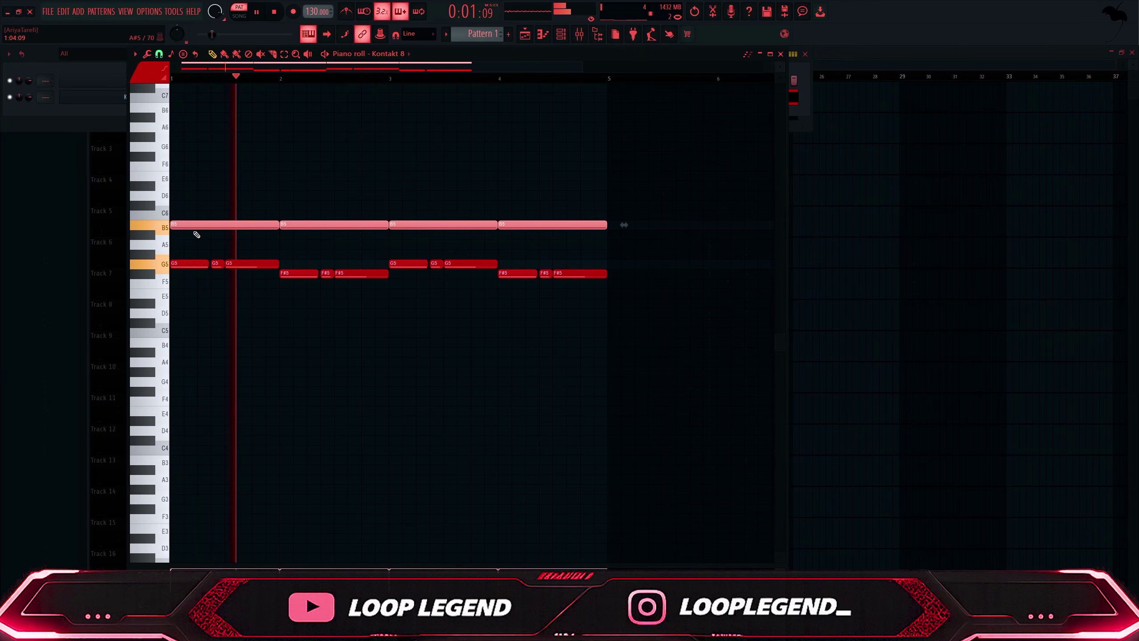
pyautogui.hotkey('ctrl', 'Down')
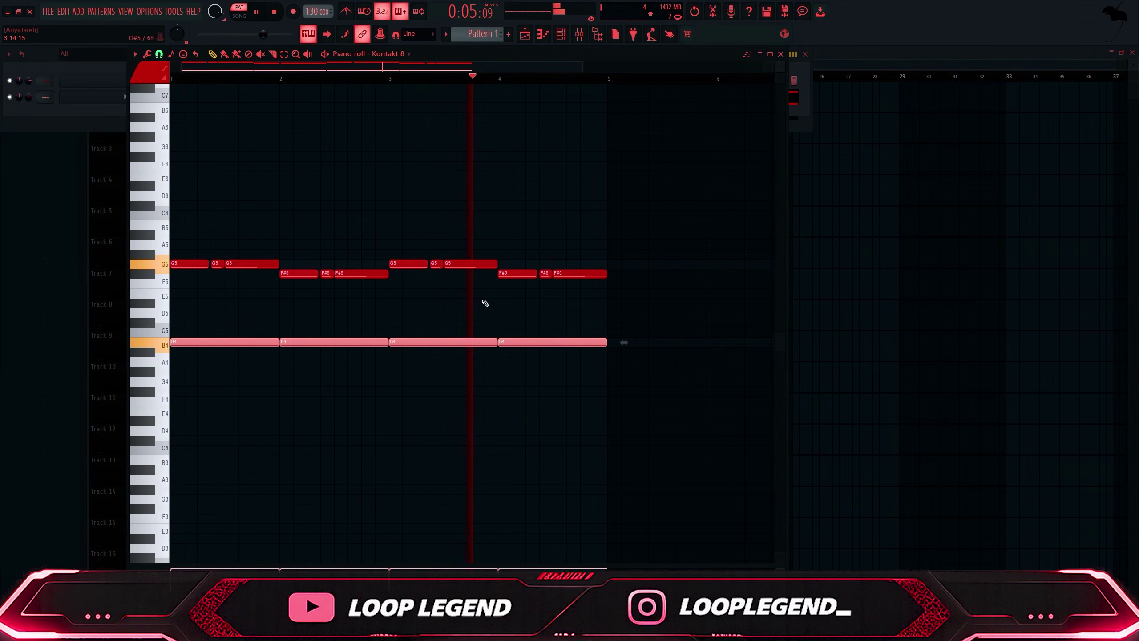
pyautogui.click(553, 333)
pyautogui.rightClick(596, 333)
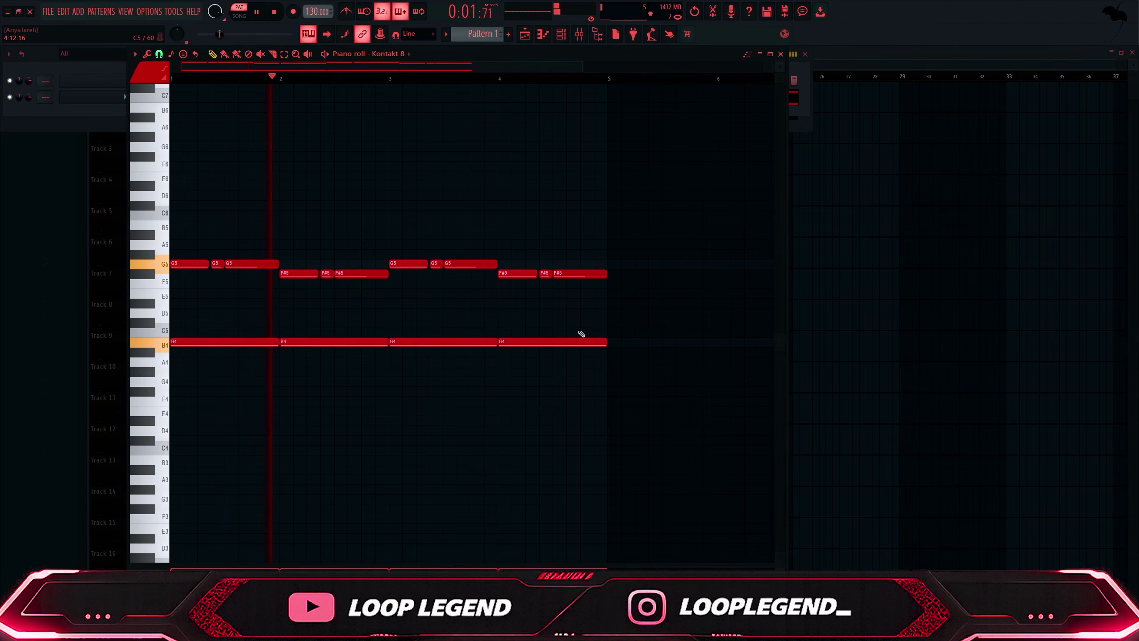
# Add a second Kontakt 8 channel with the Guembri instrument from Echoes of the Earth and hide its library browser
pyautogui.press('F7')
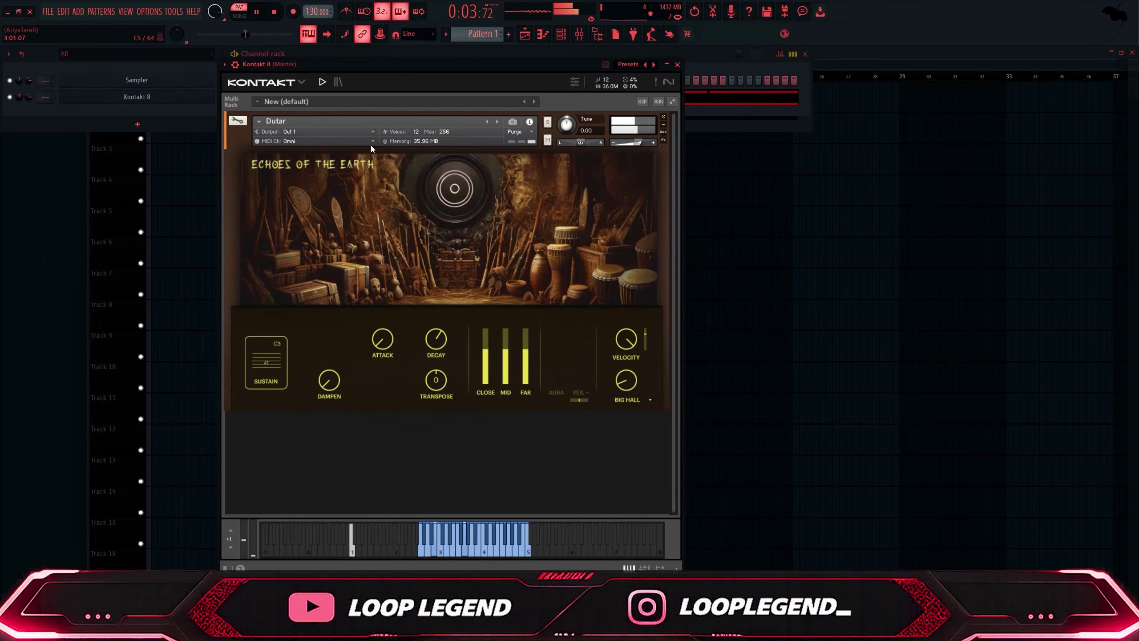
pyautogui.click(137, 124)
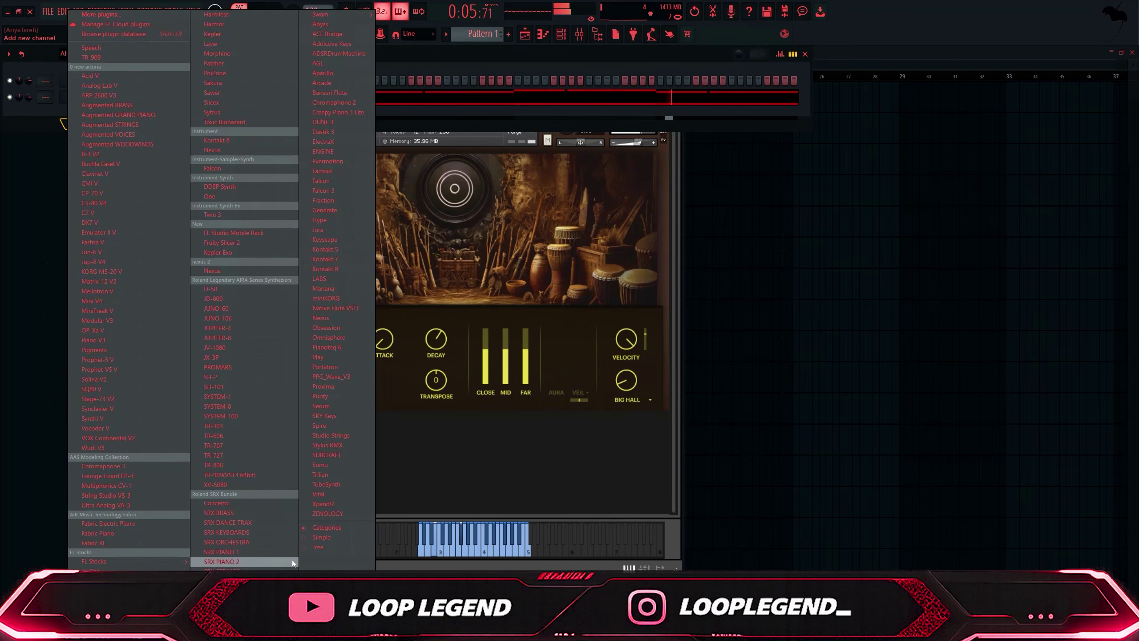
pyautogui.press('Escape')
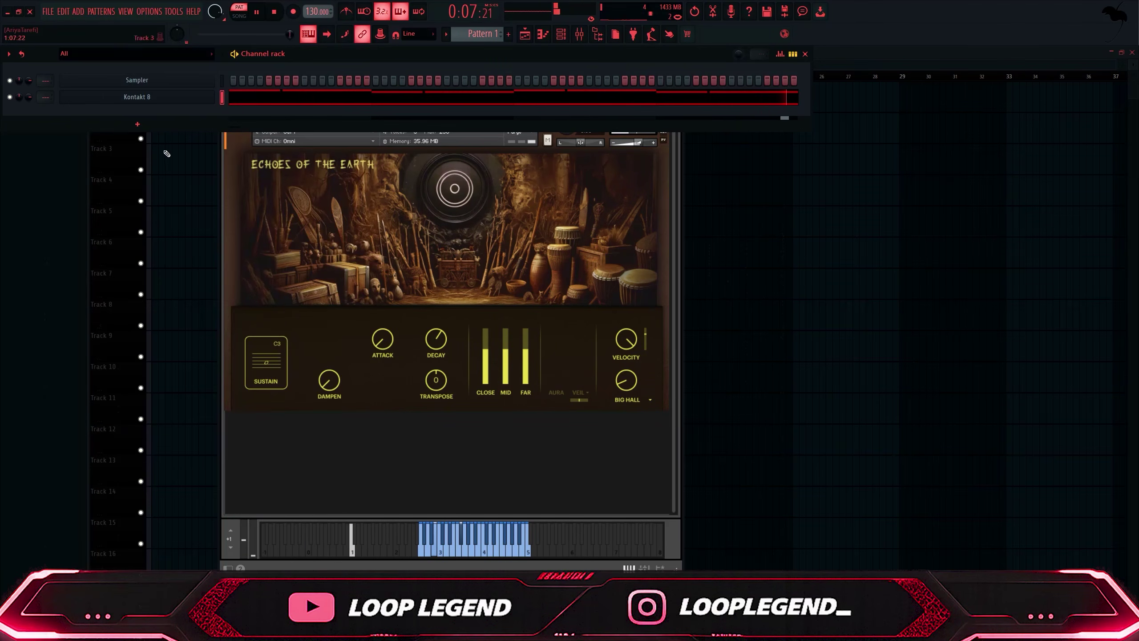
pyautogui.click(162, 98)
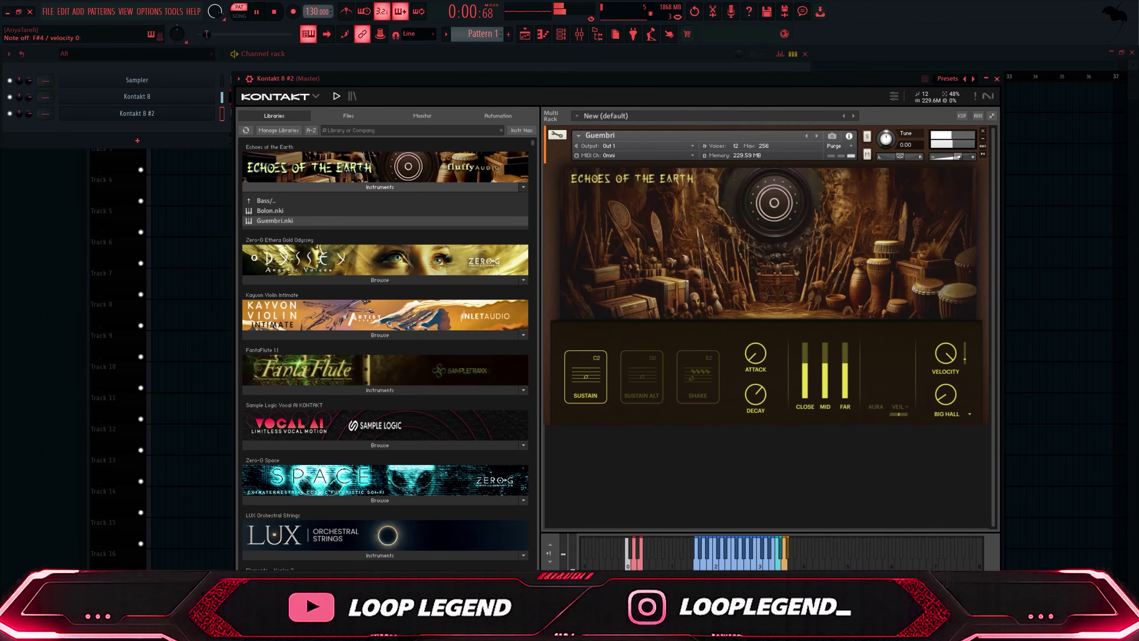
pyautogui.click(243, 583)
pyautogui.moveTo(481, 79); pyautogui.dragTo(587, 61)
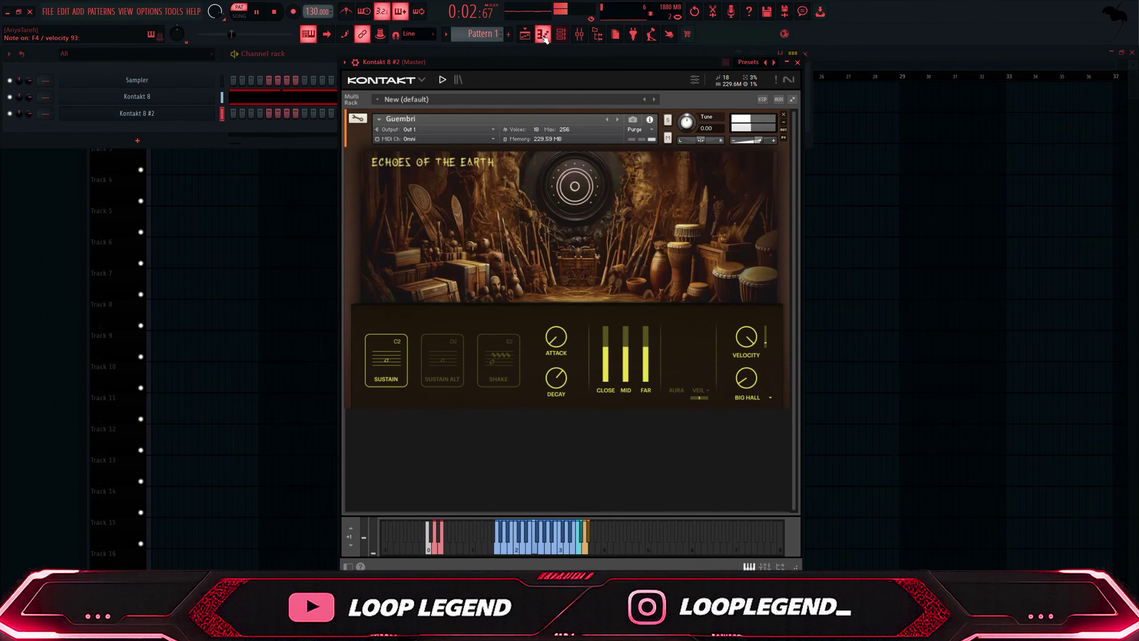
# In the Kontakt 8 #2 piano roll, add a one-bar B4 note at bar 1 and drop it an octave to B3
pyautogui.click(542, 35)
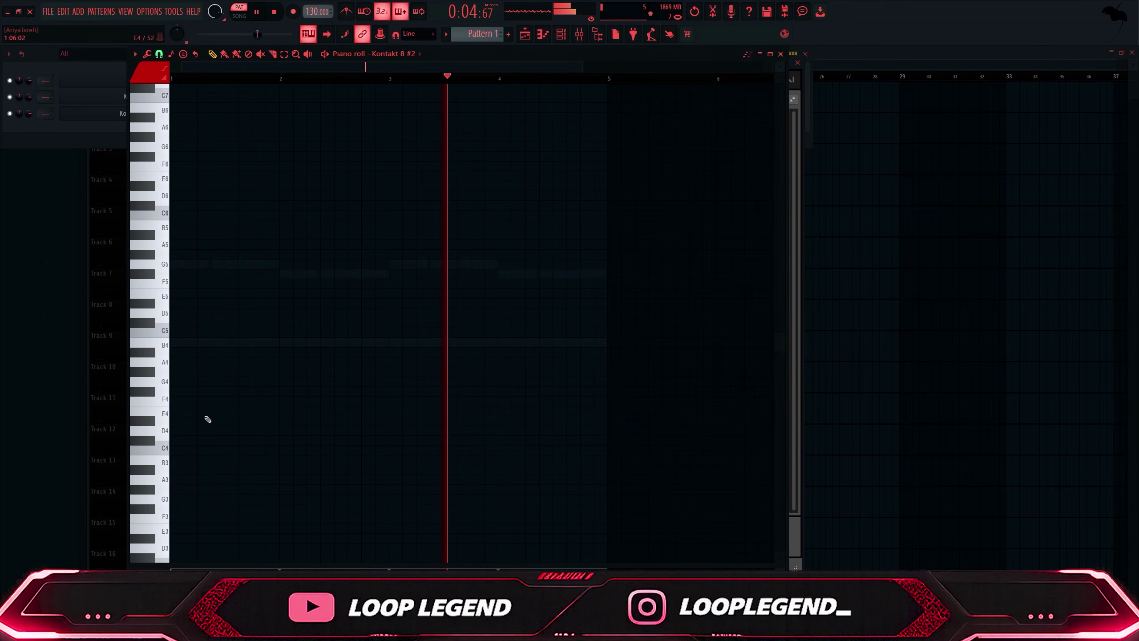
pyautogui.click(171, 340)
pyautogui.click(172, 352)
pyautogui.press('space')
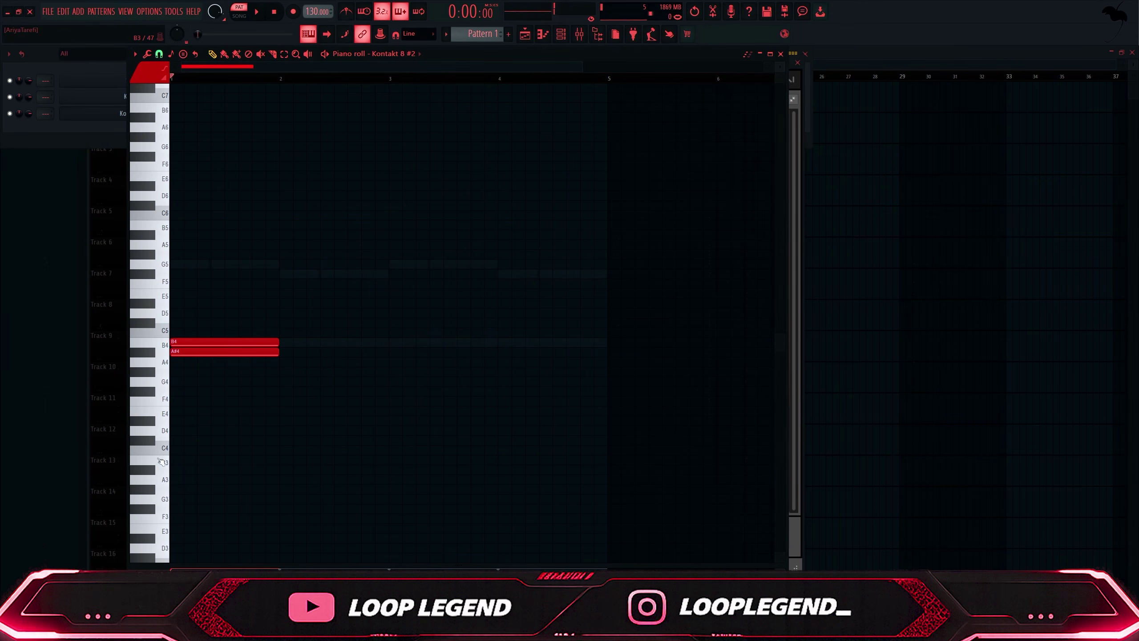
pyautogui.rightClick(200, 354)
pyautogui.hotkey('ctrl', 'Down')
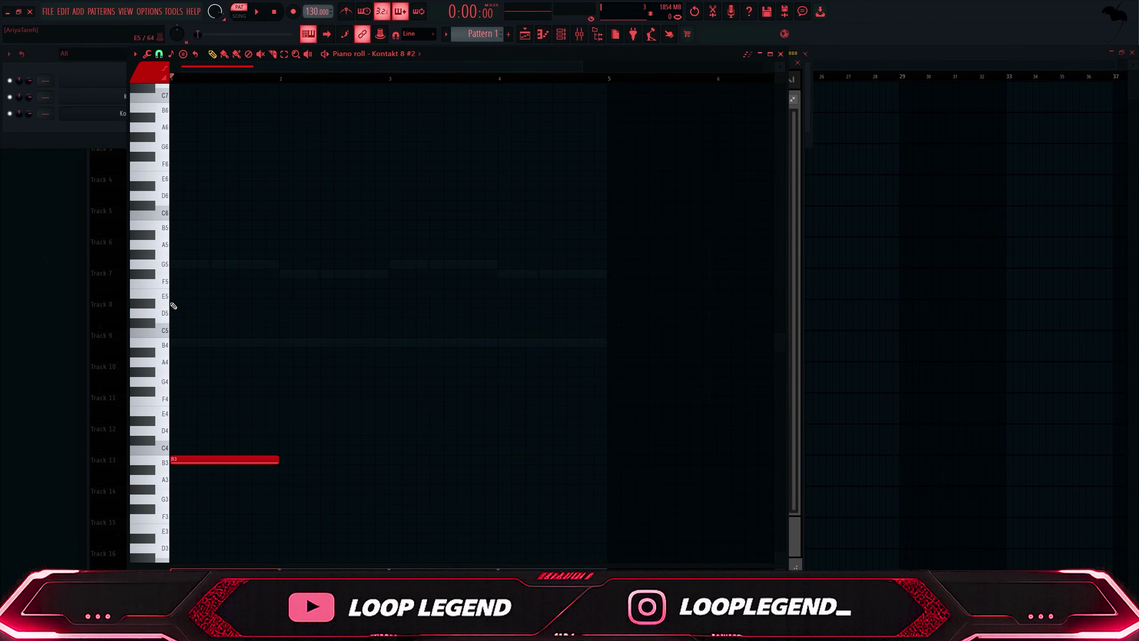
pyautogui.press('space')
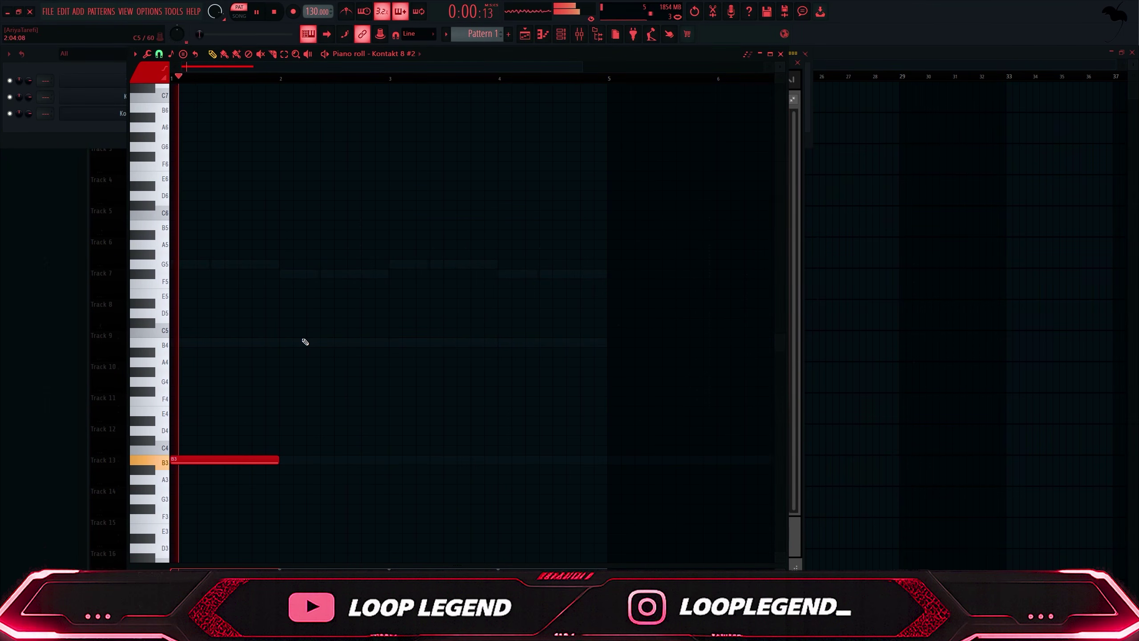
# Stretch the B3 note to two bars and duplicate it across bars 3 and 4
pyautogui.click(391, 158)
pyautogui.hotkey('ctrl', 'l')
pyautogui.rightClick(397, 156)
pyautogui.hotkey('ctrl', 'b')
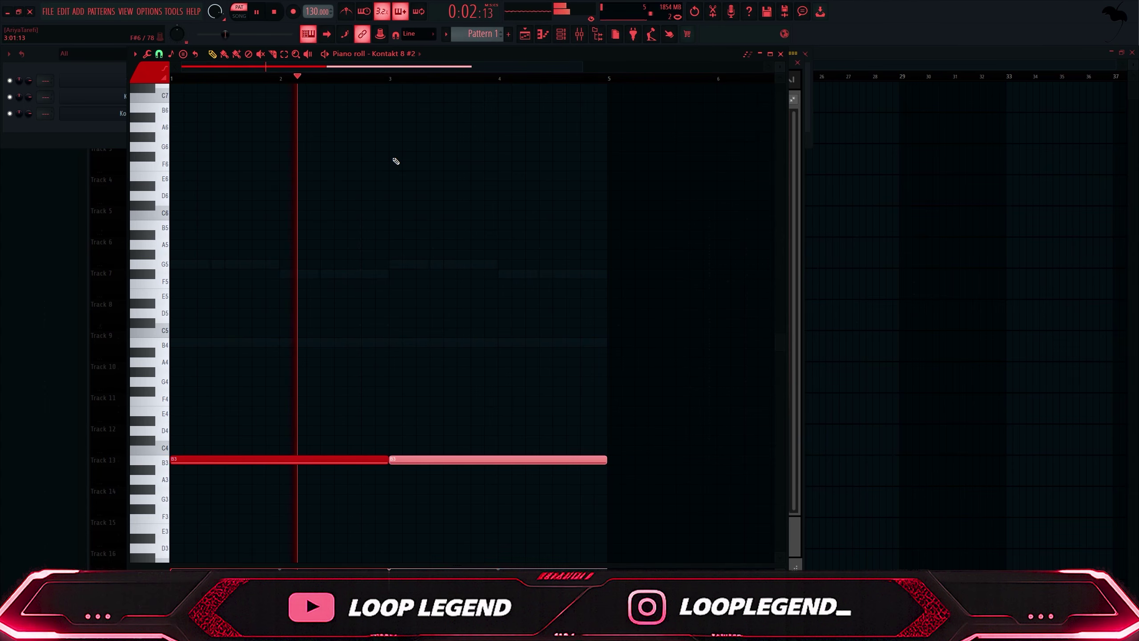
# Audition the Guembri's Sustain Alt and Shake articulations, settle on Sustain Alt, and return to the bass notes
pyautogui.press('F7')
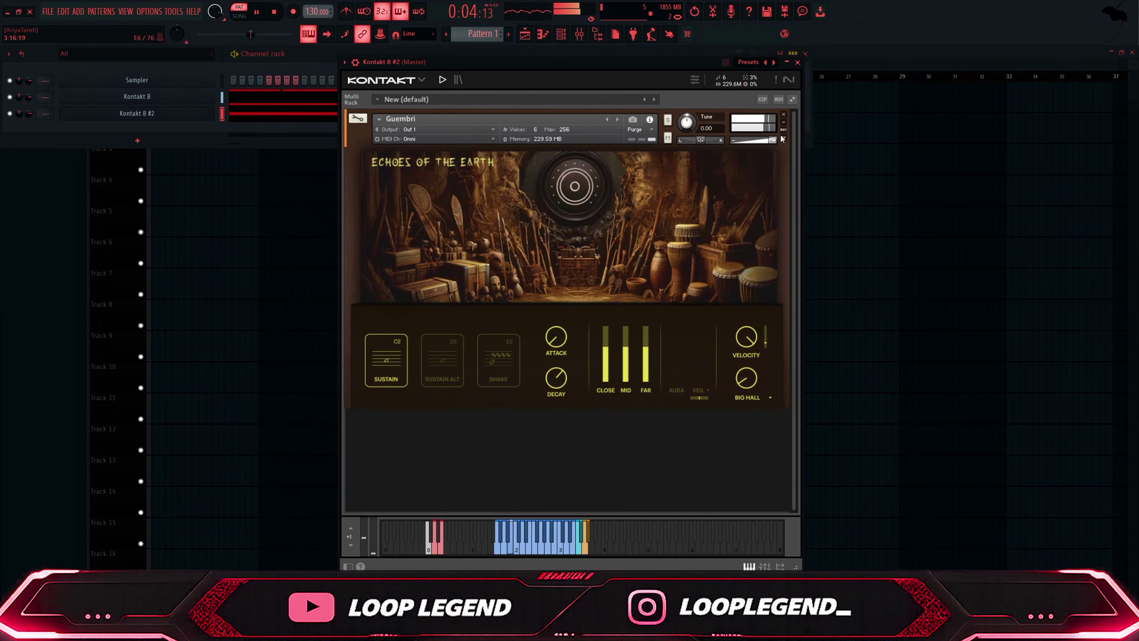
pyautogui.click(457, 365)
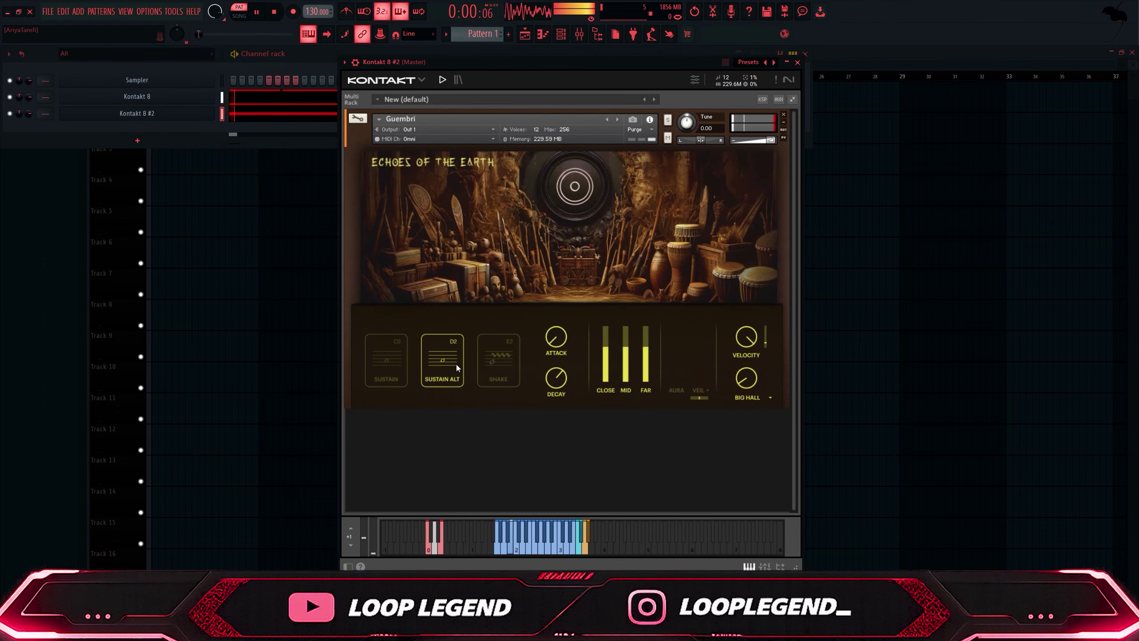
pyautogui.click(498, 368)
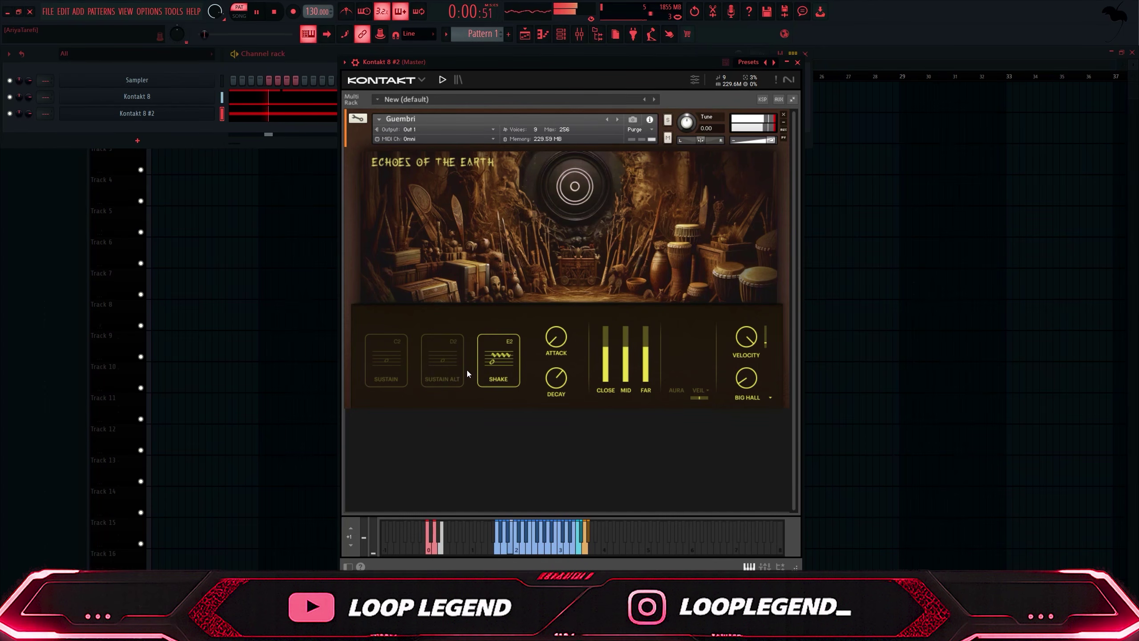
pyautogui.click(447, 365)
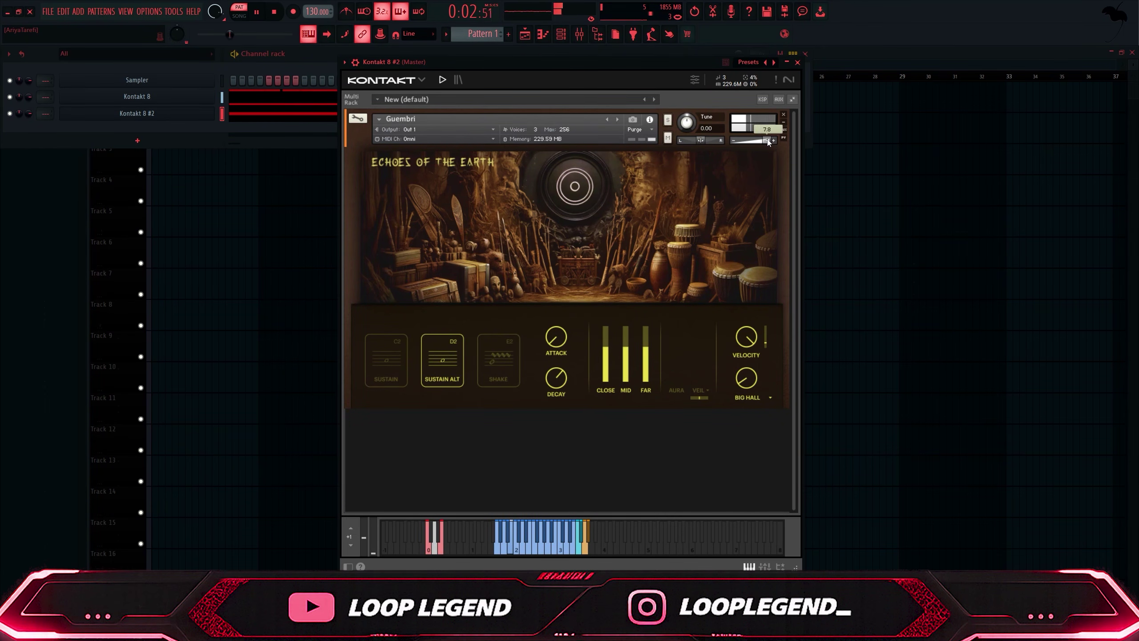
pyautogui.press('F7')
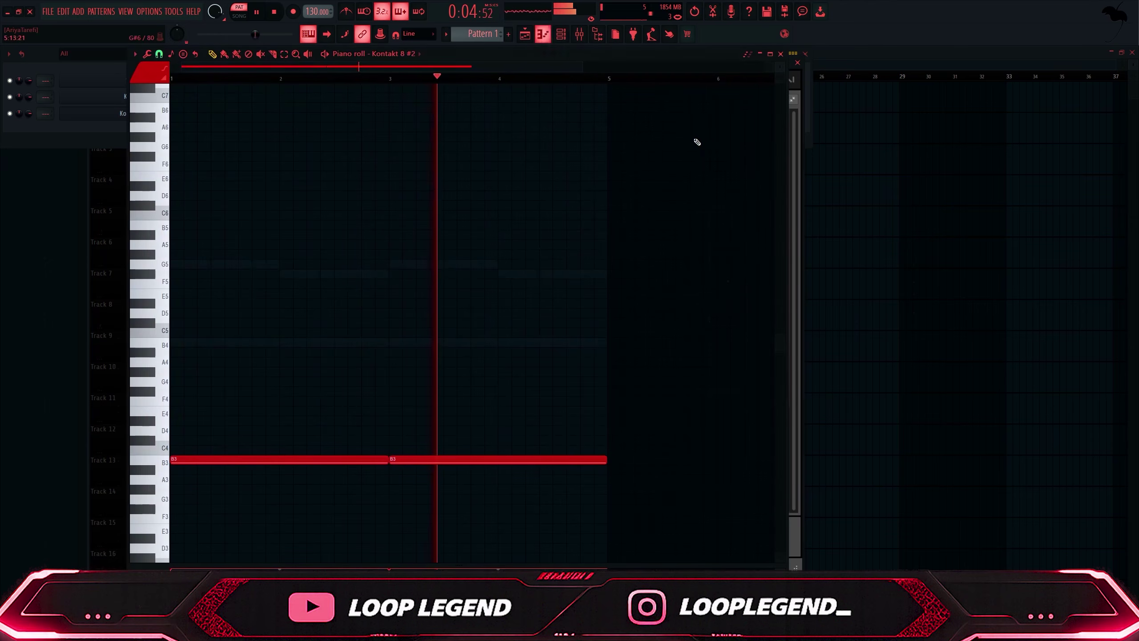
pyautogui.scroll(-3, 356, 244)
pyautogui.scroll(2, 196, 338)
pyautogui.click(291, 341)
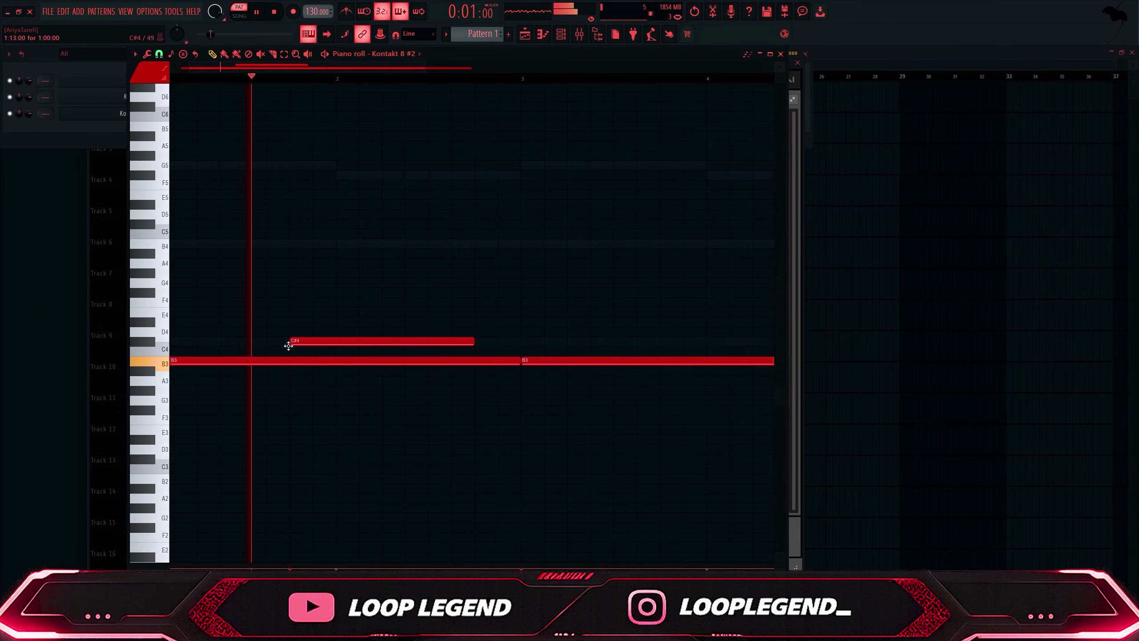
pyautogui.hotkey('ctrl', 'z')
pyautogui.press('space')
pyautogui.hotkey('ctrl', 'z')
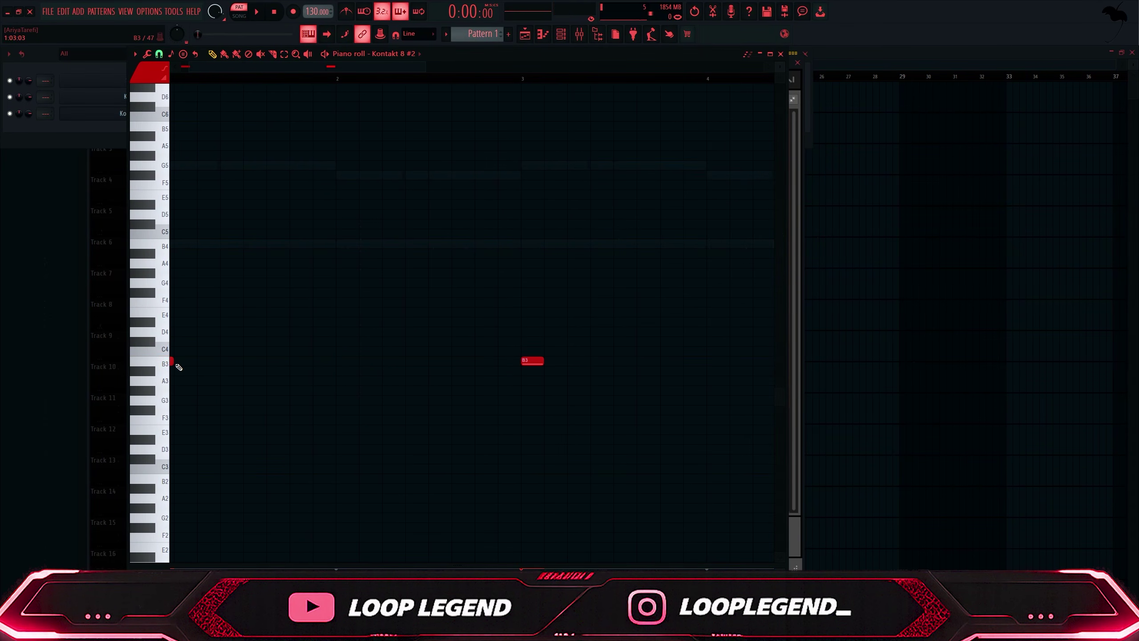
# Add a C4 note from the last beat of bar 1 to the end of bar 2 and extend the first B3 to meet it
pyautogui.moveTo(211, 357); pyautogui.dragTo(287, 391)
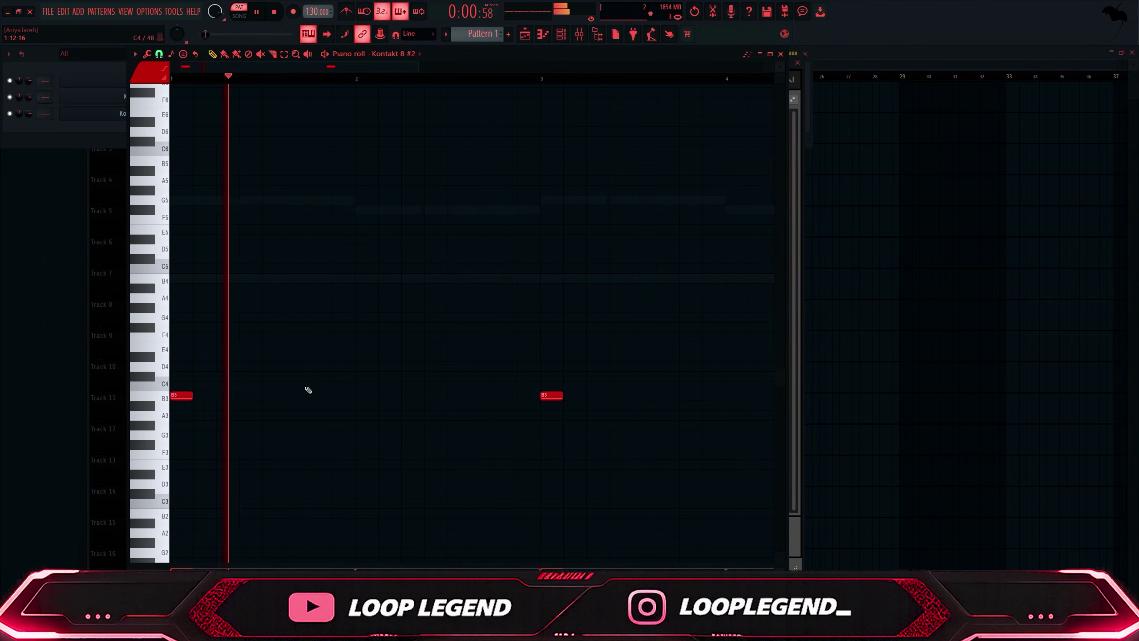
pyautogui.click(312, 387)
pyautogui.hotkey('ctrl', 'l')
pyautogui.press('space')
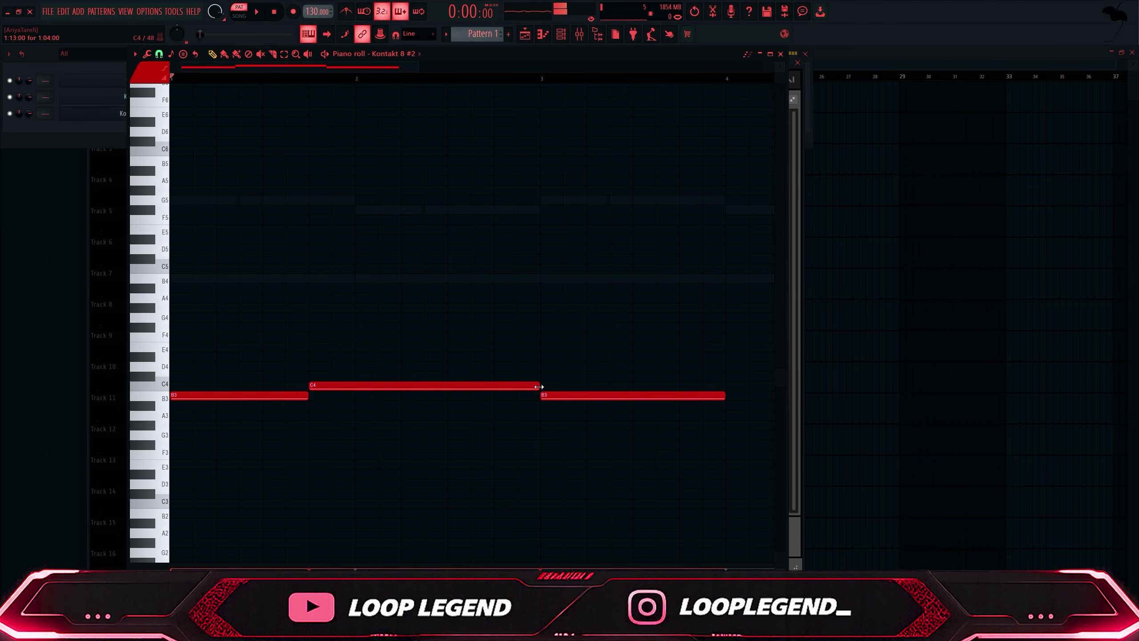
pyautogui.moveTo(441, 391); pyautogui.dragTo(539, 386)
# Delete the B3 note at bar 3 and duplicate the two-bar B3 and C4 bass pattern into bars 3 and 4
pyautogui.rightClick(557, 396)
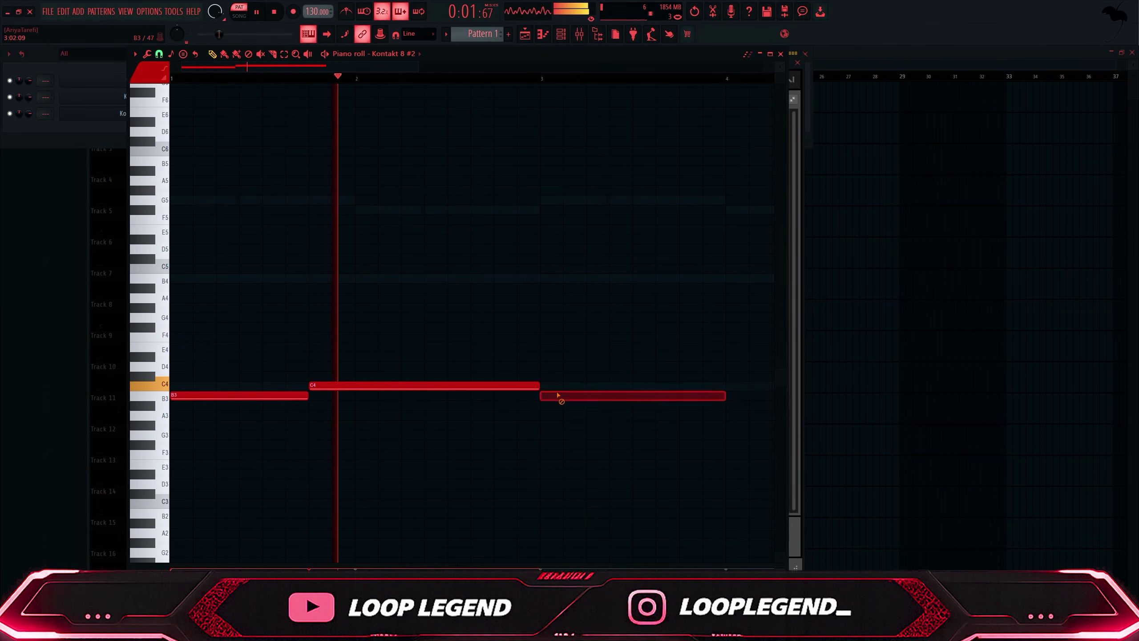
pyautogui.scroll(-4, 367, 382)
pyautogui.hotkey('ctrl', 'b')
pyautogui.hotkey('ctrl', 'd')
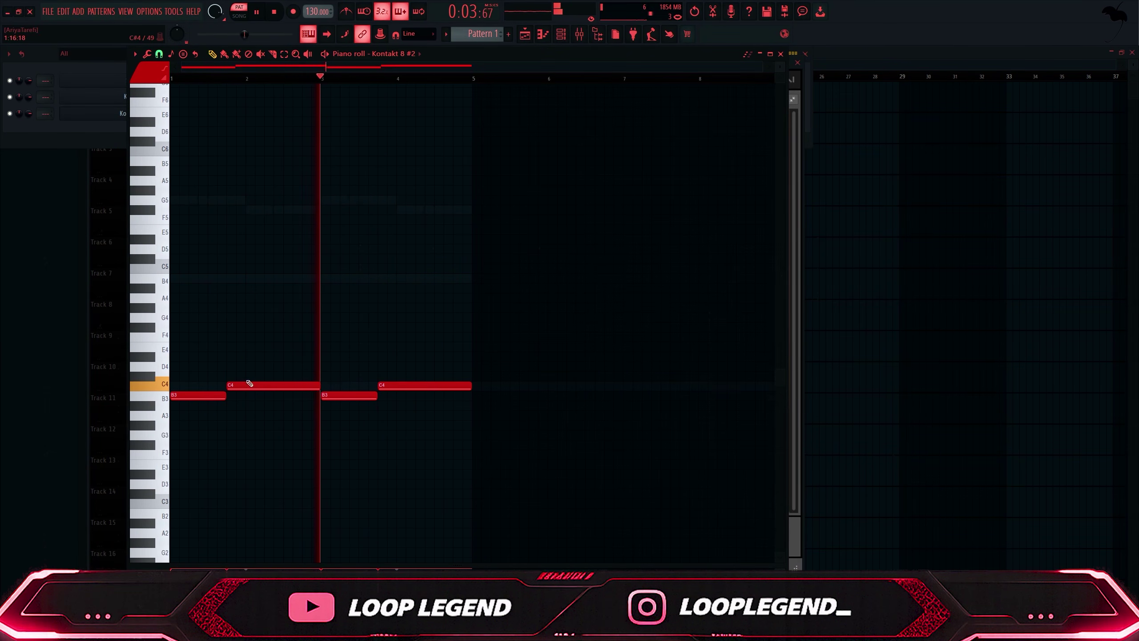
# Select both C4 notes and shift them to start on the second beat of bars 2 and 4
pyautogui.keyDown('ctrl'); pyautogui.click(160, 384); pyautogui.keyUp('ctrl')
pyautogui.press('space')
pyautogui.moveTo(250, 383); pyautogui.dragTo(287, 381)
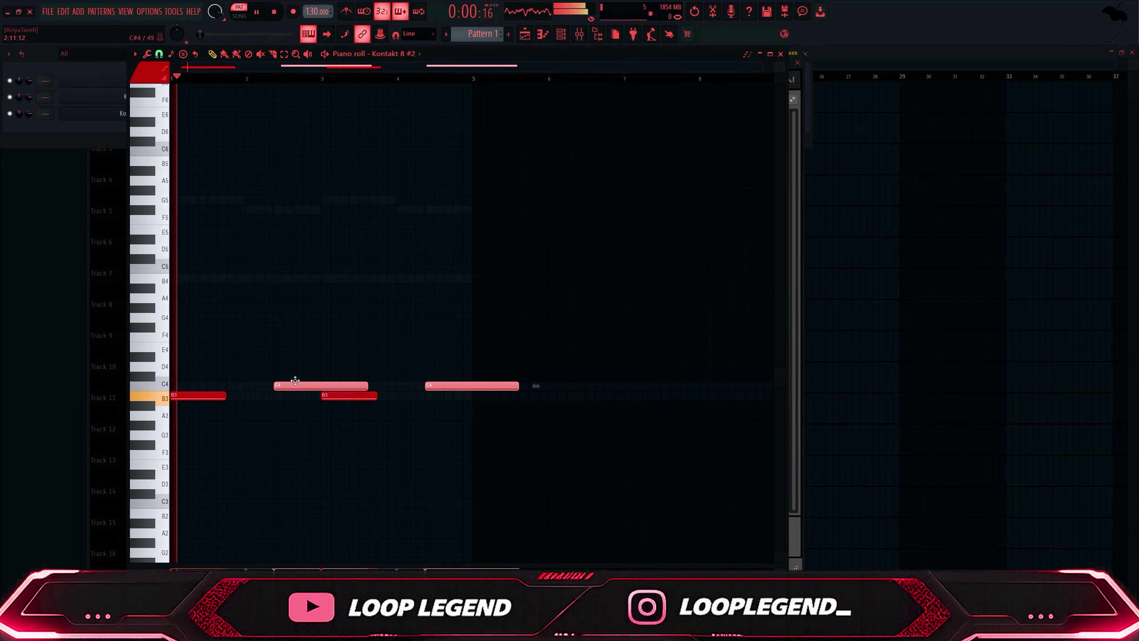
pyautogui.scroll(4, 287, 350)
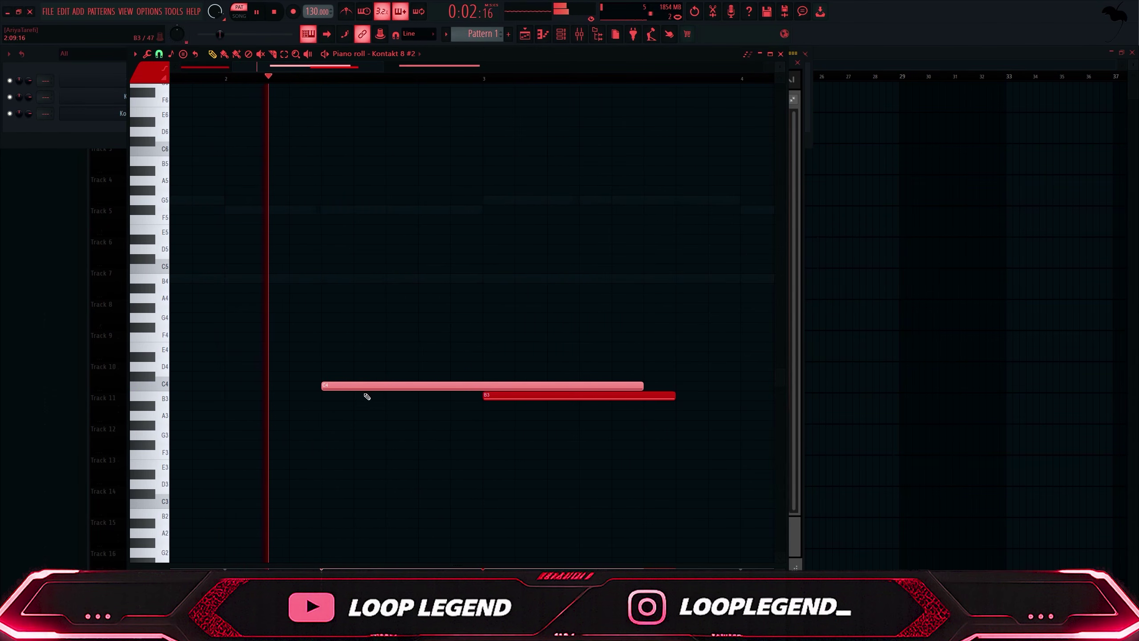
pyautogui.moveTo(362, 386); pyautogui.dragTo(325, 385)
# Lengthen the B3 notes up to the following C4 notes and trim the last C4 to the end of bar 4
pyautogui.click(326, 351)
pyautogui.scroll(-4, 325, 351)
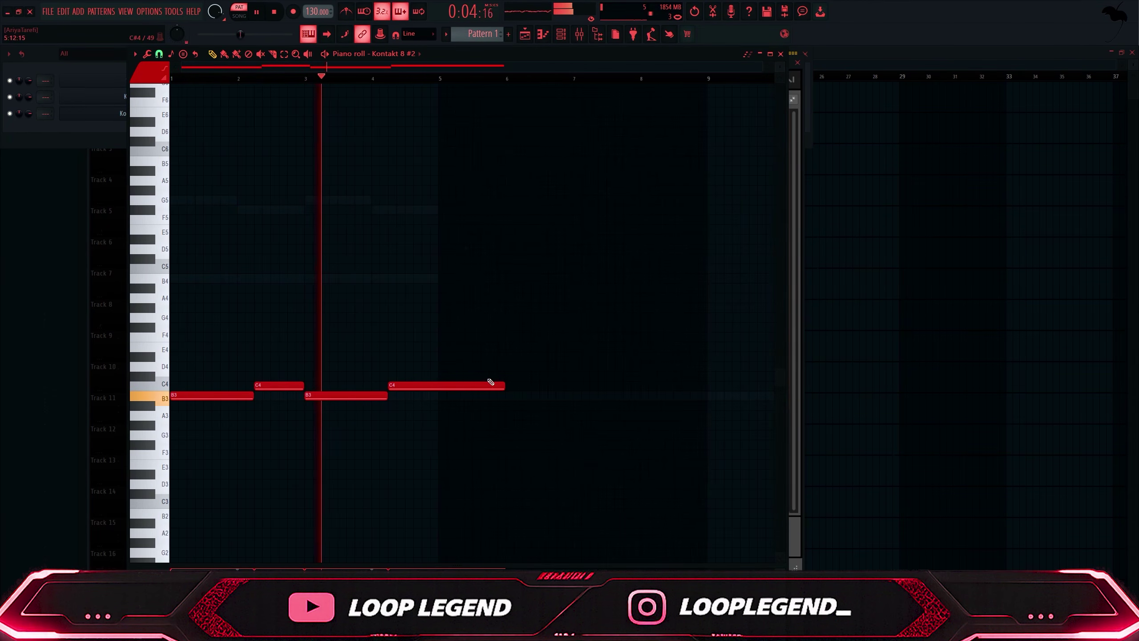
pyautogui.click(438, 354)
pyautogui.rightClick(442, 356)
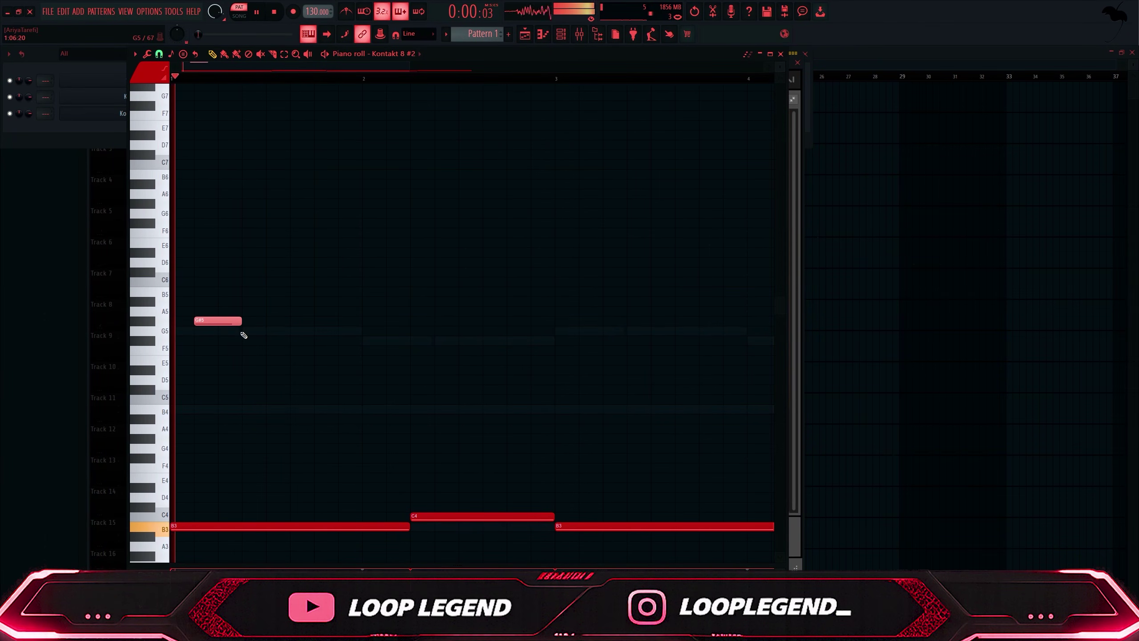
# Add a G5 note at the start of bar 1 and two short F#5 notes right after the G#5
pyautogui.click(246, 331)
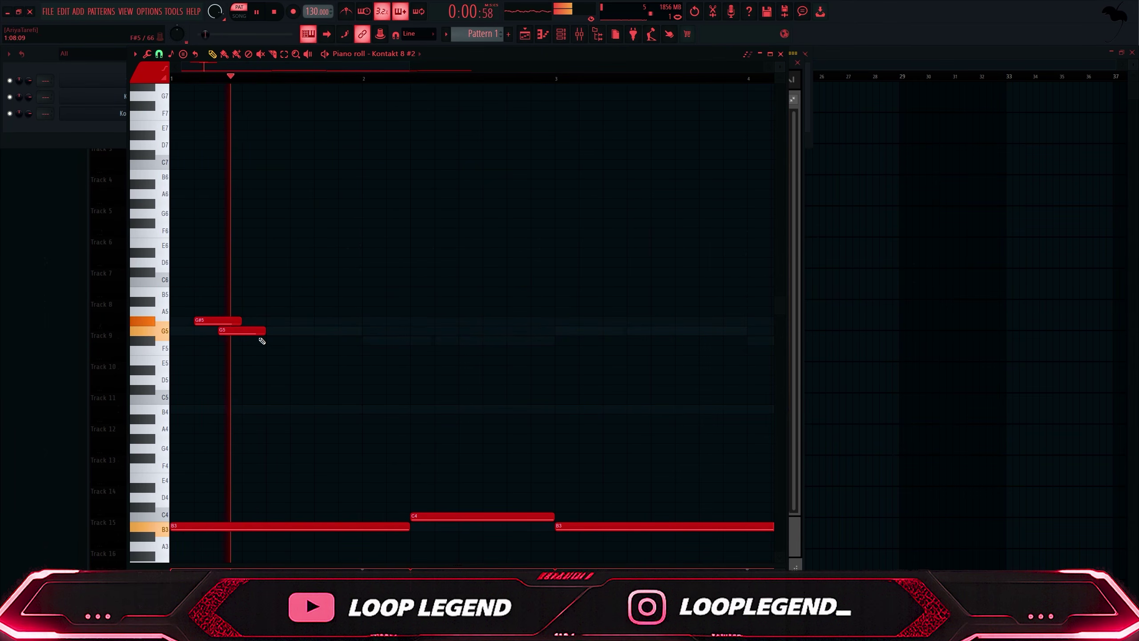
pyautogui.moveTo(259, 333); pyautogui.dragTo(211, 332)
pyautogui.press('space')
pyautogui.click(259, 342)
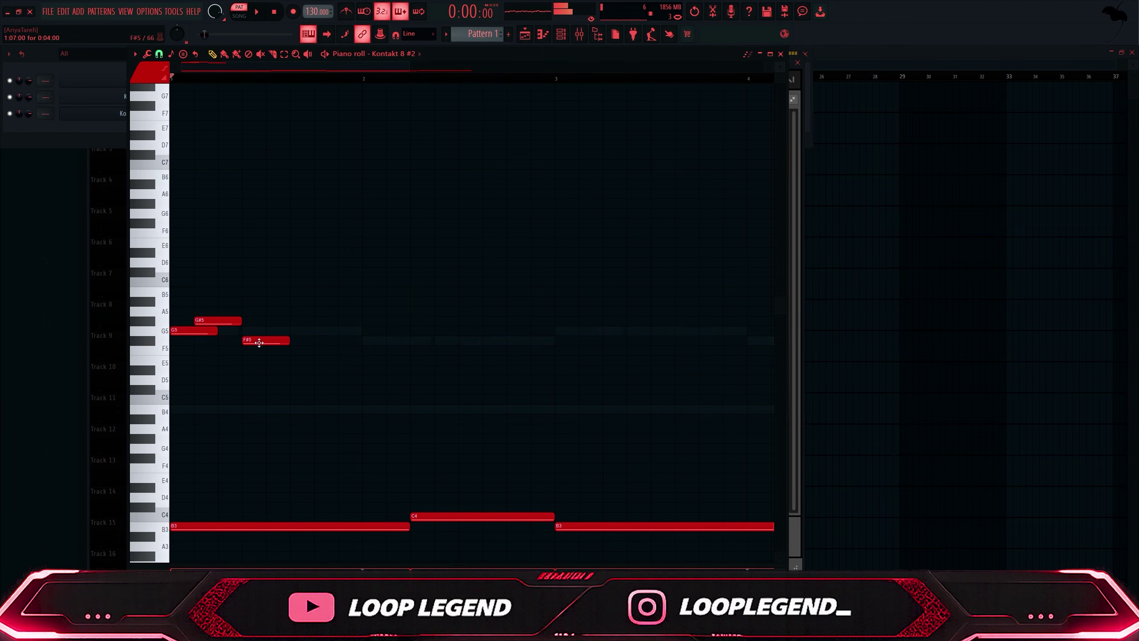
pyautogui.click(273, 341)
pyautogui.moveTo(288, 341); pyautogui.dragTo(245, 355)
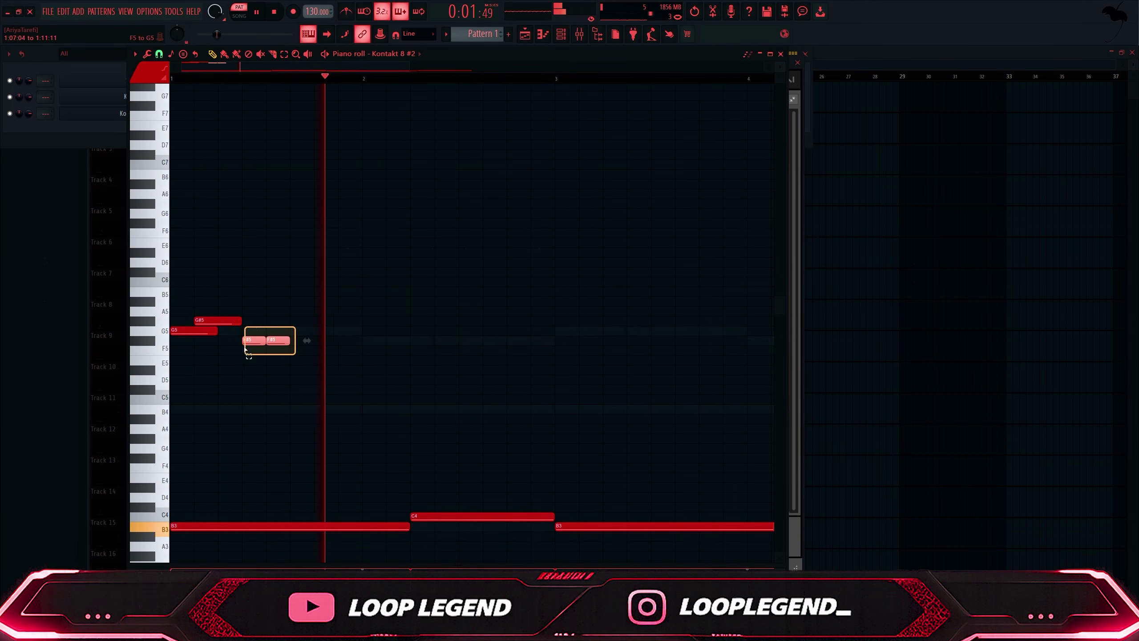
pyautogui.press('space')
pyautogui.press('space')
# Copy the four-note melody phrase to the end of bar 2 and delete the copy's G5 note
pyautogui.moveTo(332, 359); pyautogui.dragTo(482, 319)
pyautogui.press('space')
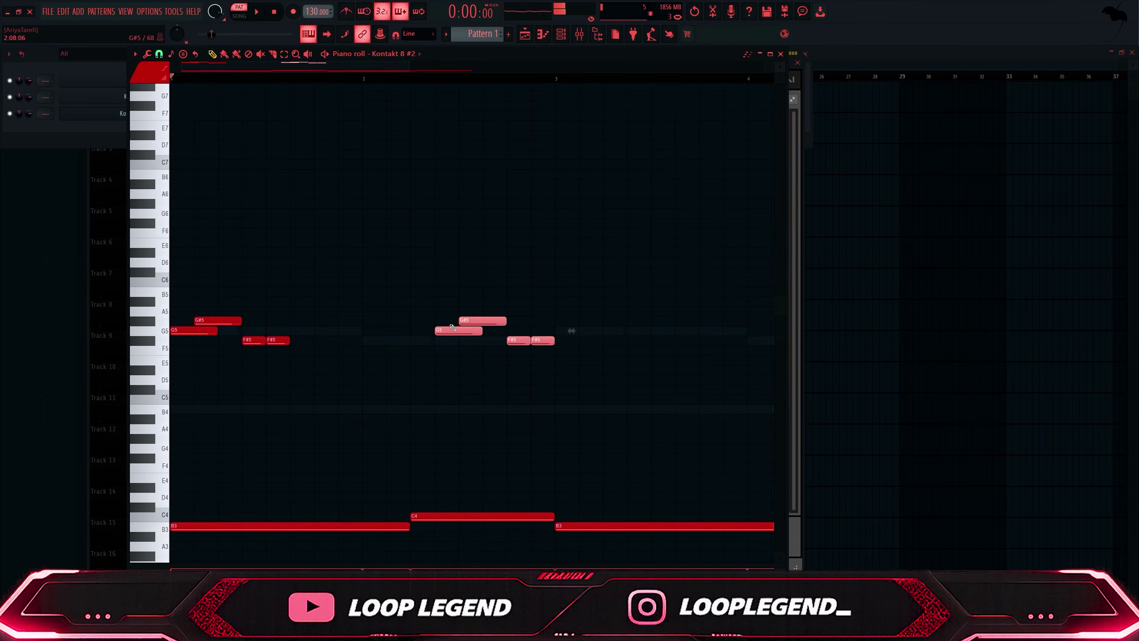
pyautogui.press('space')
pyautogui.rightClick(457, 332)
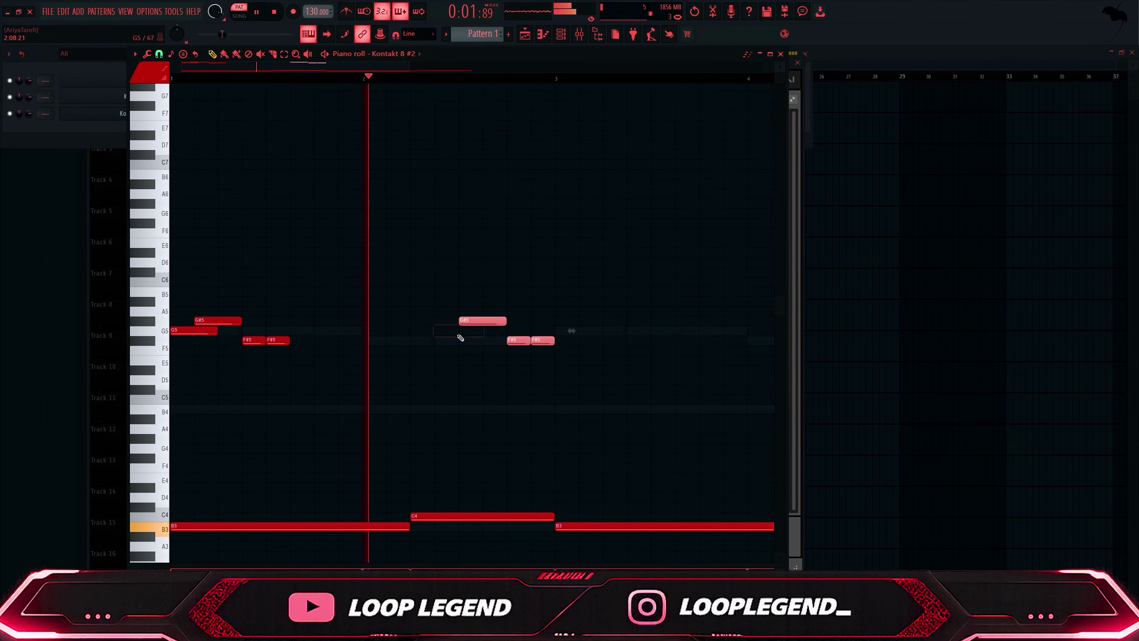
# Duplicate the two-bar G5, G#5 and F#5 melody into bars 3 and 4
pyautogui.scroll(-2, 455, 336)
pyautogui.moveTo(340, 403); pyautogui.dragTo(172, 92)
pyautogui.hotkey('ctrl', 'b')
pyautogui.scroll(-3, 390, 224)
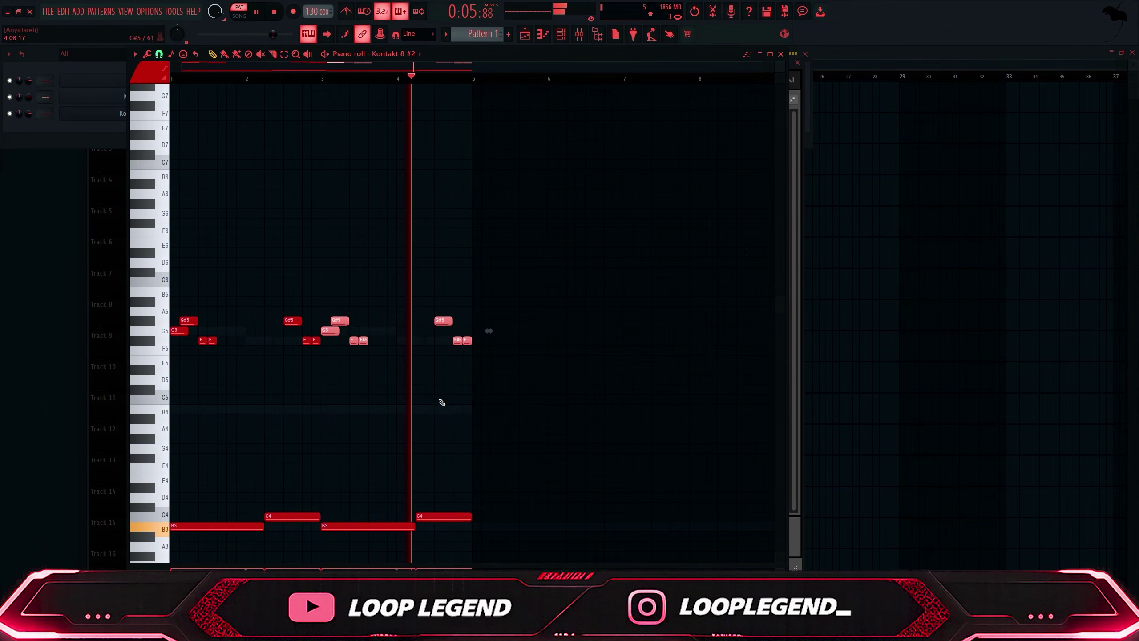
pyautogui.moveTo(476, 442); pyautogui.dragTo(1, 235)
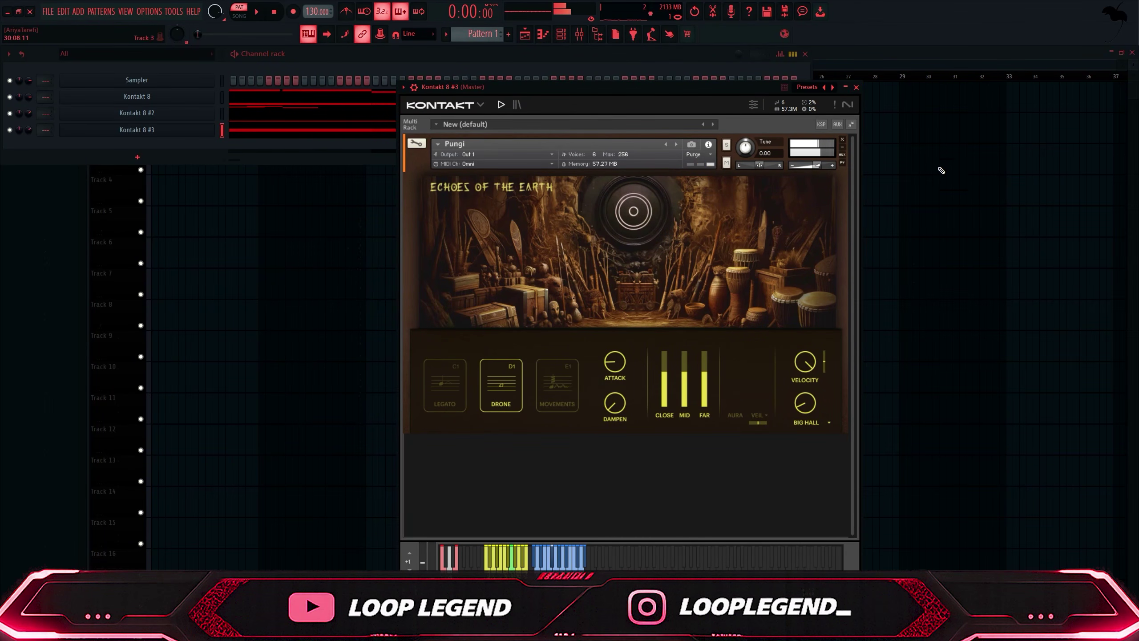
# Fill the four bars of the Kontakt 8 #3 Pungi drone with two consecutive two-bar B3 notes
pyautogui.click(856, 88)
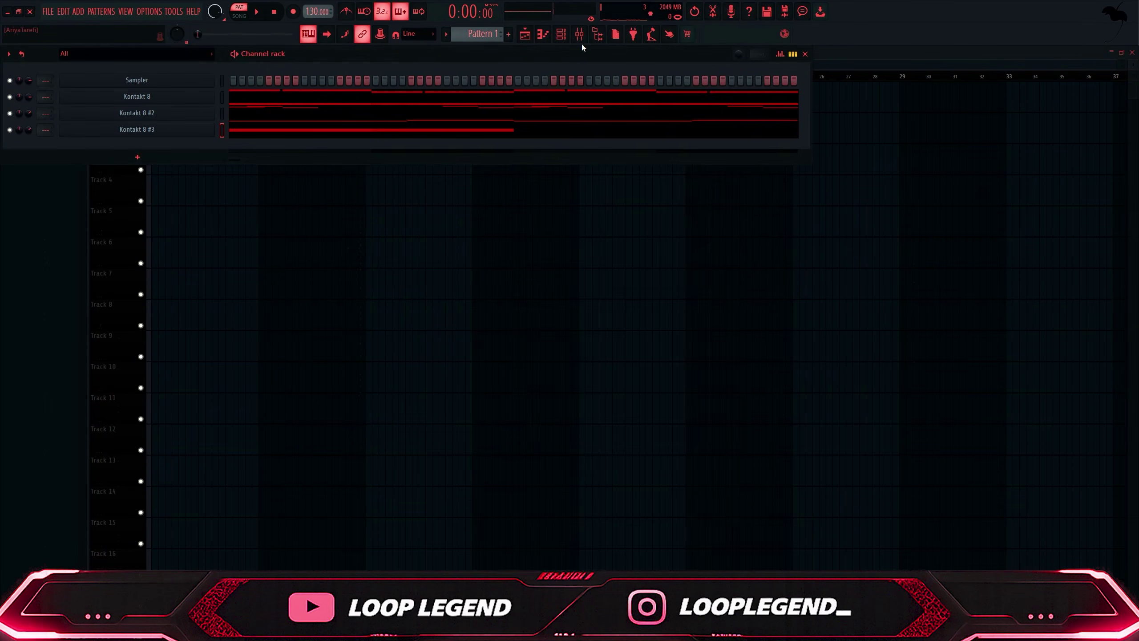
pyautogui.click(543, 35)
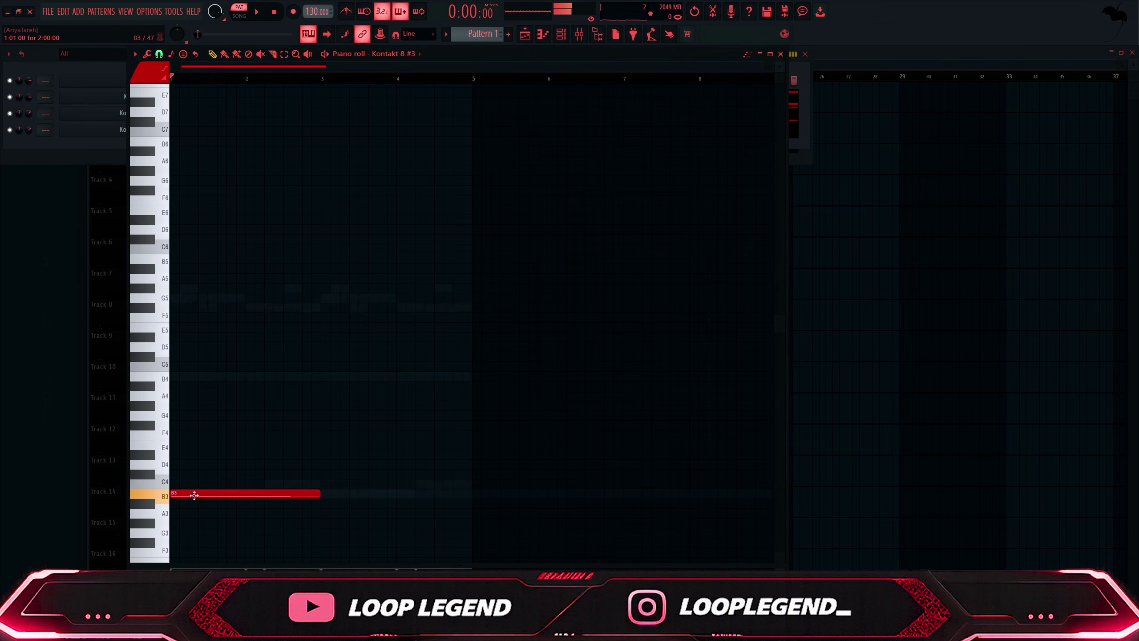
pyautogui.press('space')
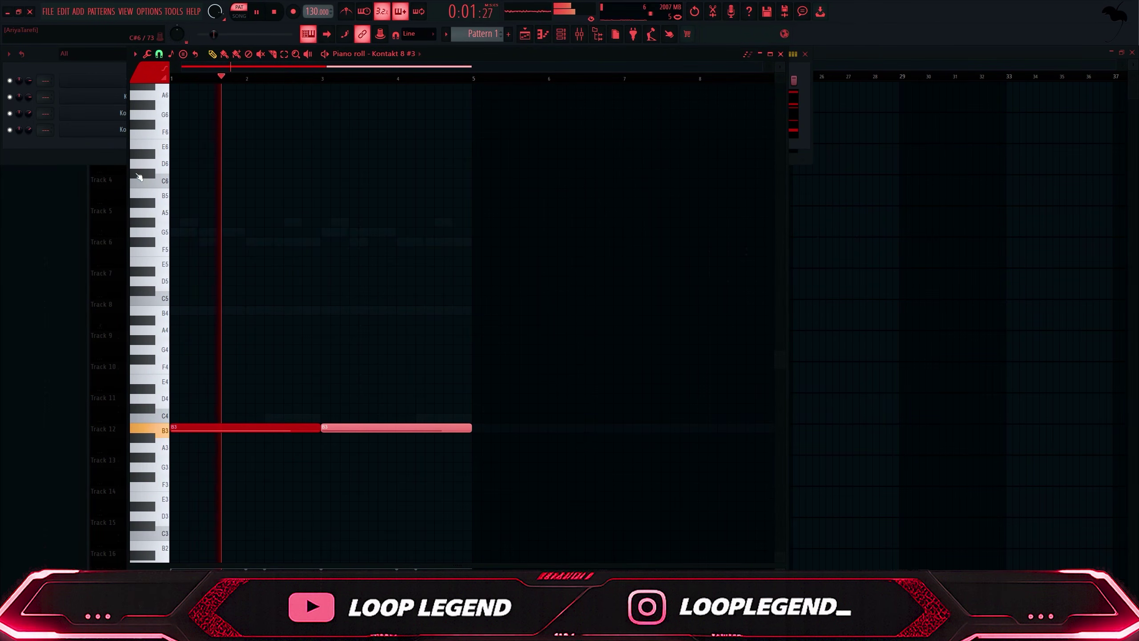
pyautogui.click(290, 418)
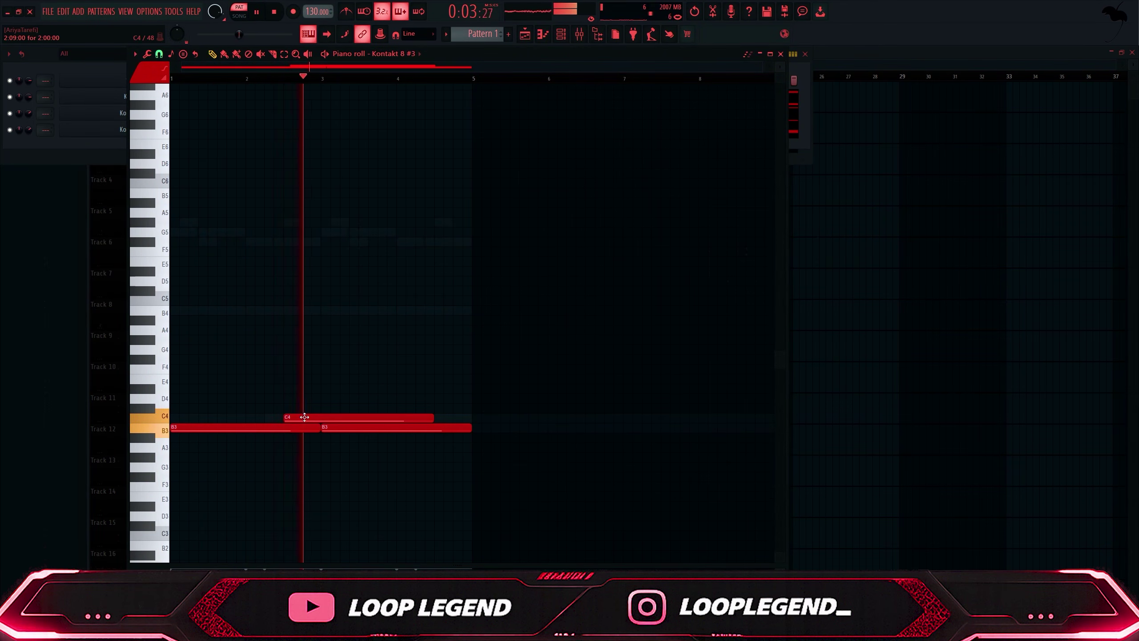
pyautogui.rightClick(314, 420)
pyautogui.press('space')
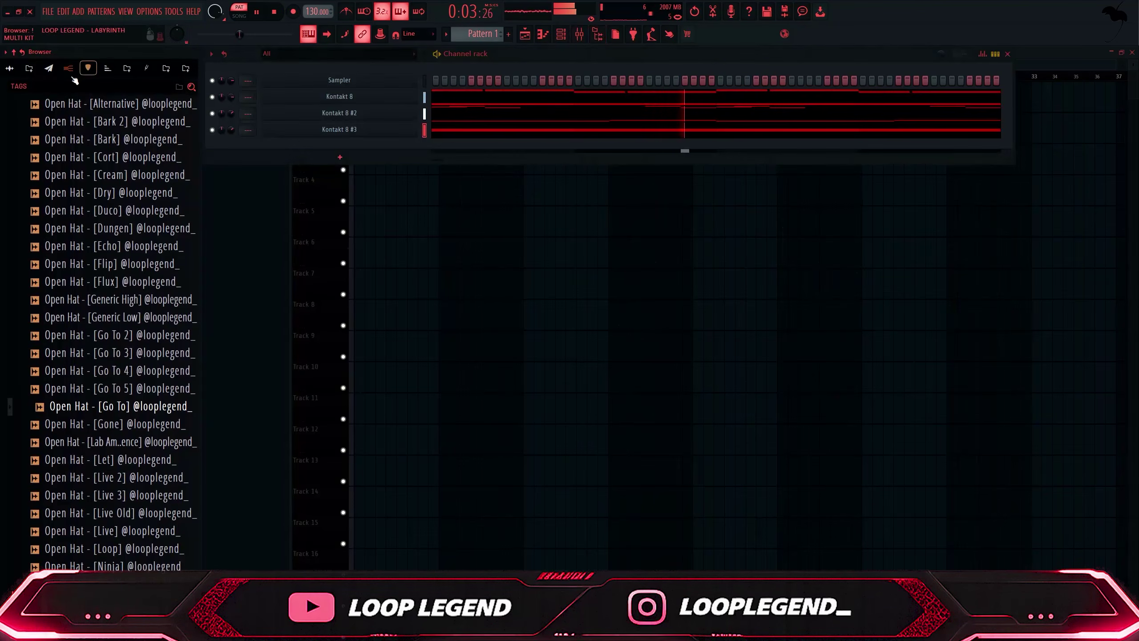
# Load the Bass - [Low Brass] sample as a new channel and show its volume envelope settings
pyautogui.scroll(-10, 112, 315)
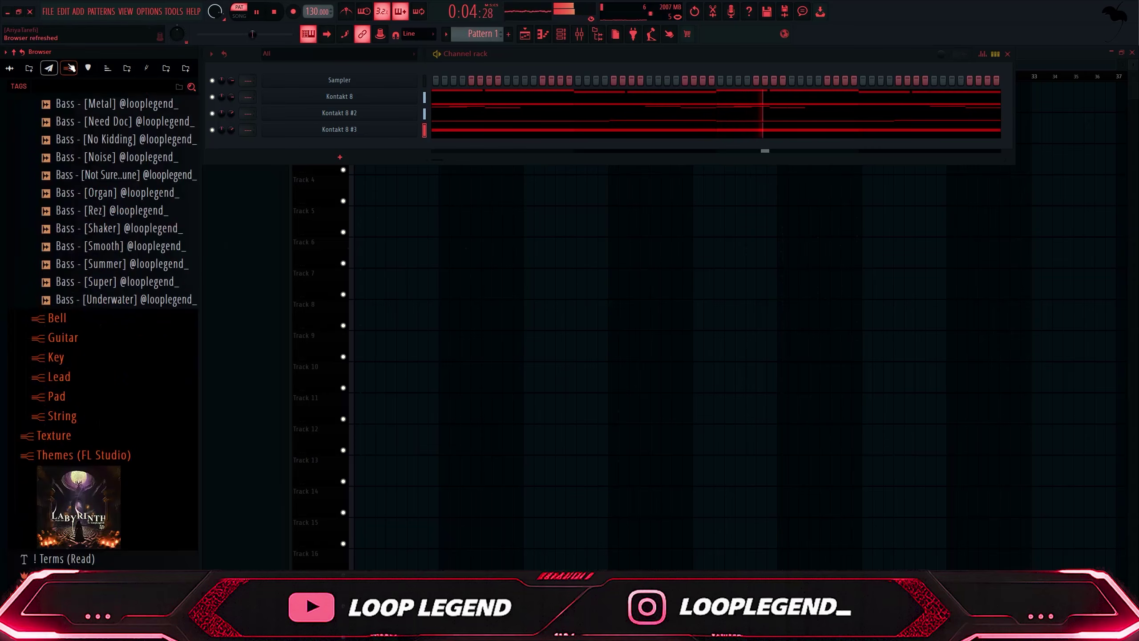
pyautogui.scroll(8, 85, 386)
pyautogui.moveTo(81, 406); pyautogui.dragTo(386, 150)
pyautogui.click(344, 212)
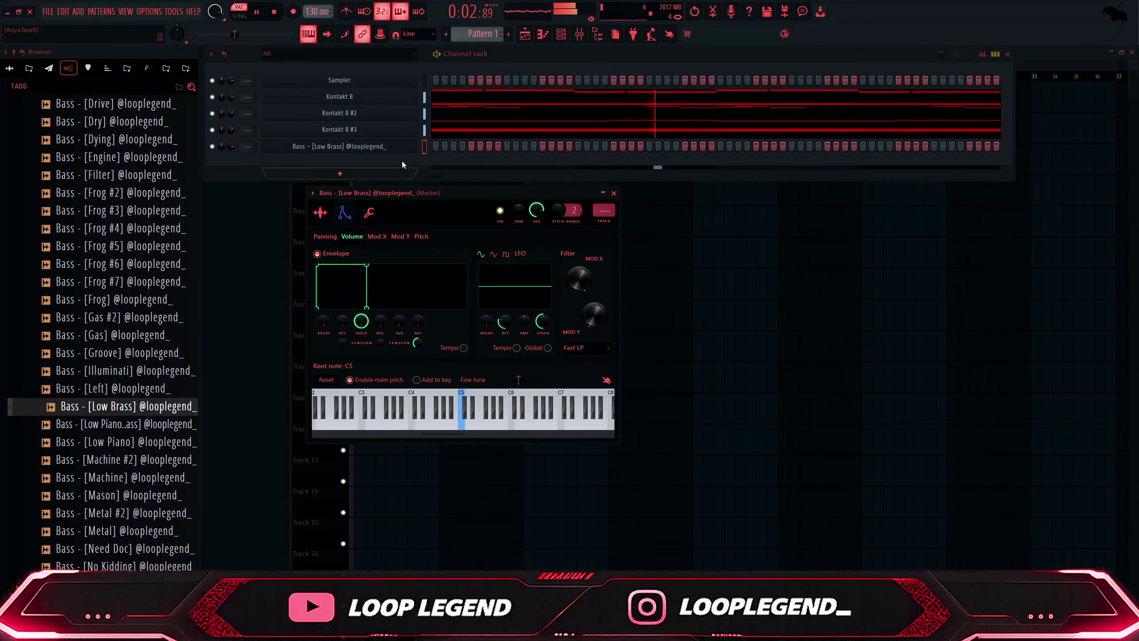
# Copy the B3 and C4 bass notes from Kontakt 8 #2 into the Low Brass channel and raise them one octave
pyautogui.press('F7')
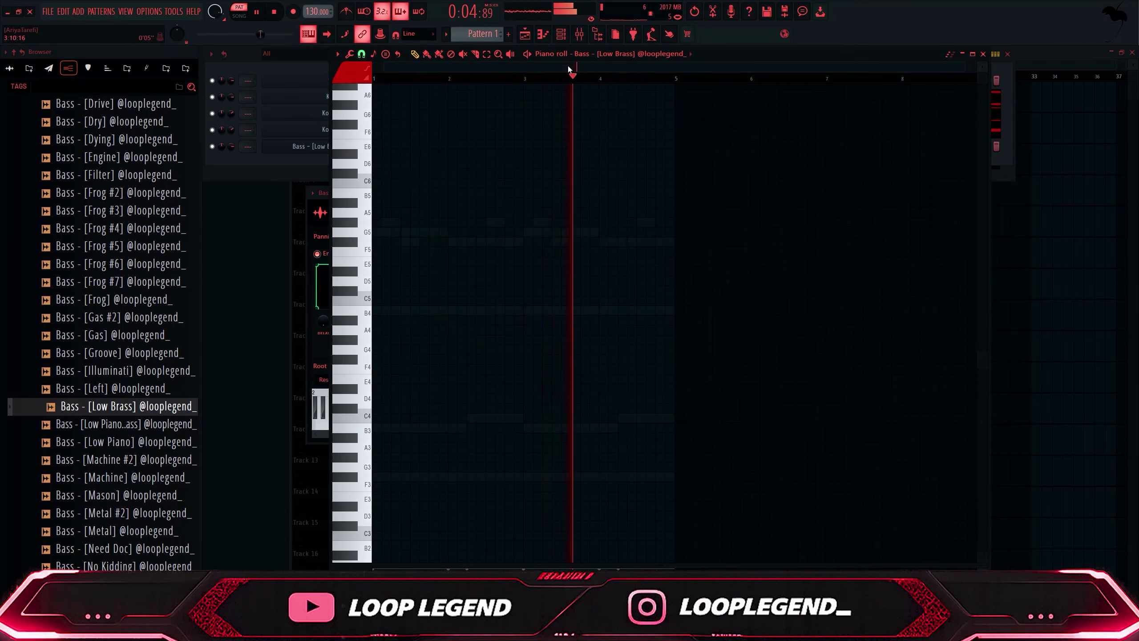
pyautogui.scroll(3, 590, 54)
pyautogui.scroll(-1, 590, 55)
pyautogui.moveTo(661, 346); pyautogui.dragTo(423, 481)
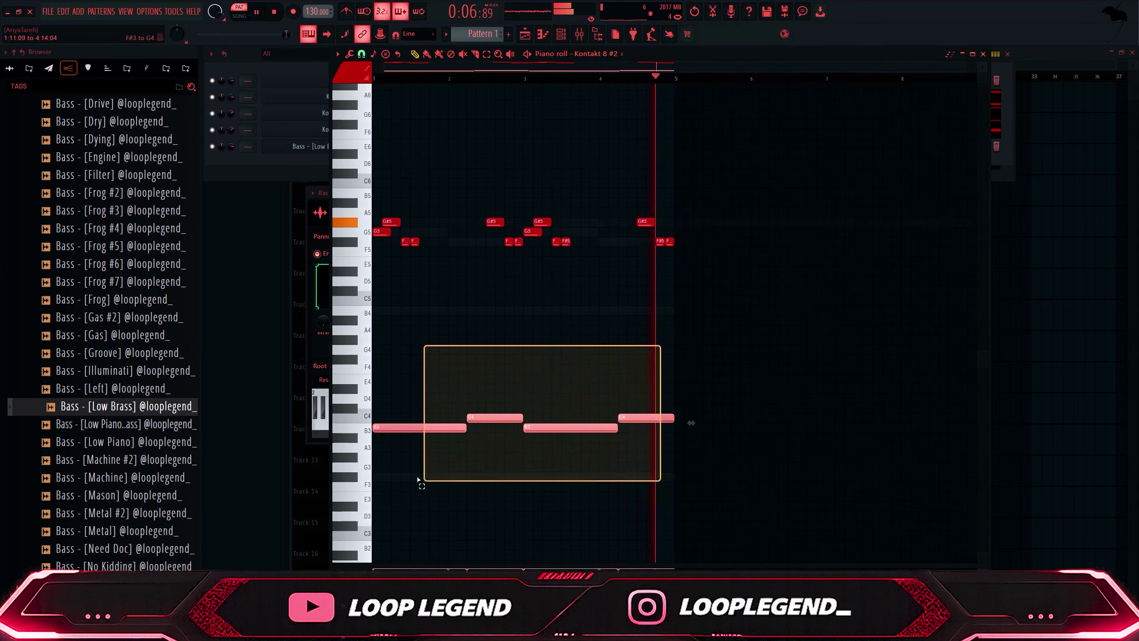
pyautogui.click(596, 54)
pyautogui.click(602, 148)
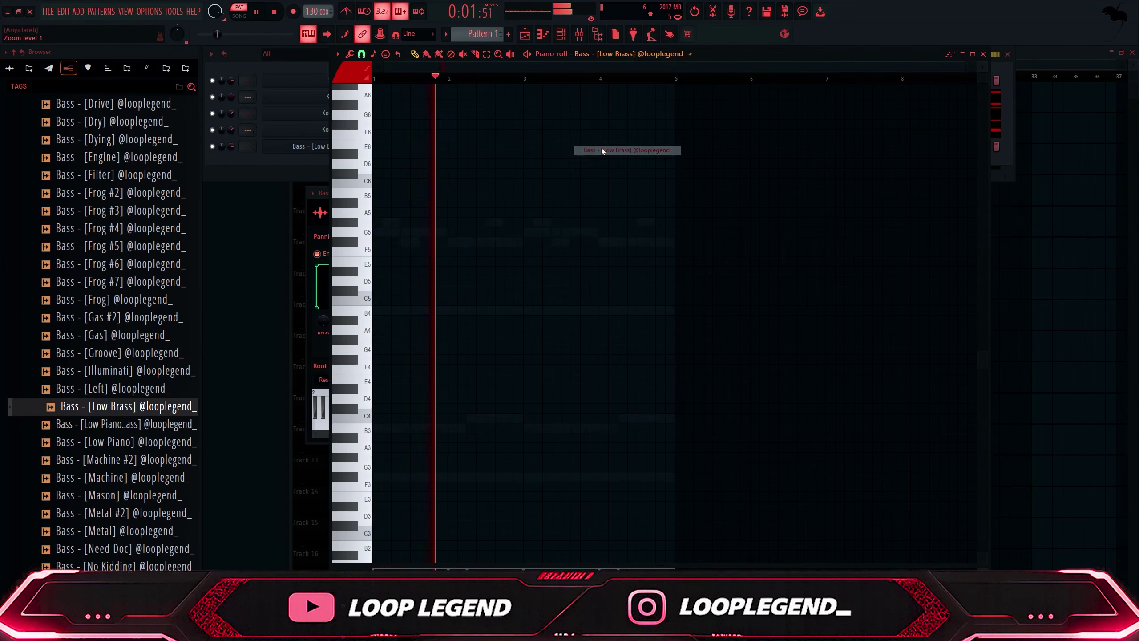
pyautogui.hotkey('ctrl', 'Up')
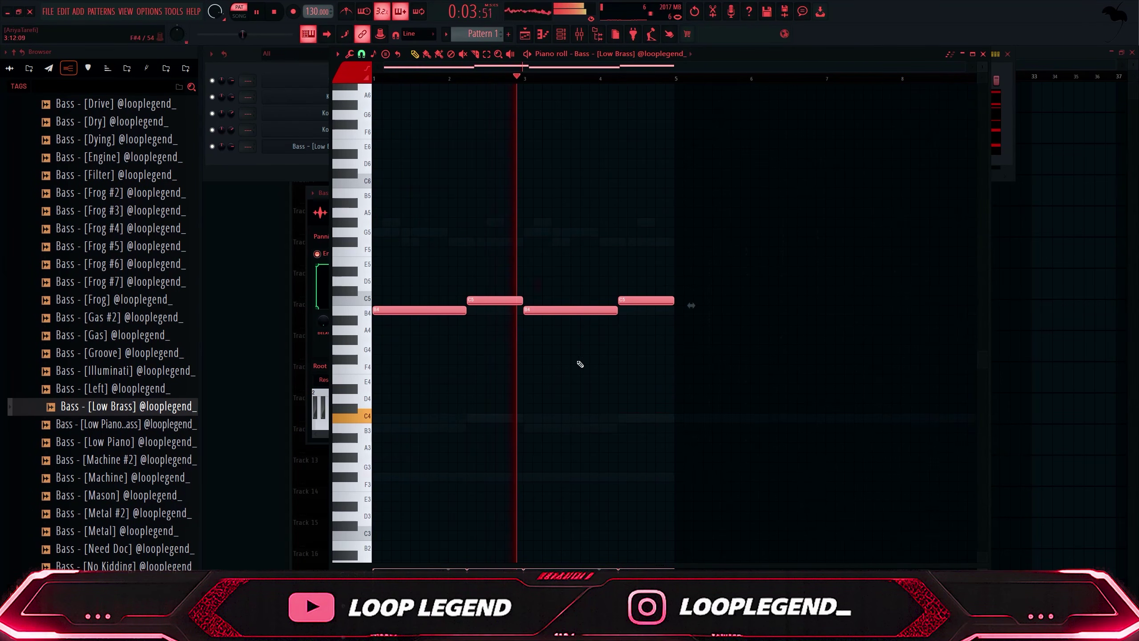
# Set the Low Brass channel volume to 69% and replace its bar 2 C5 note by extending the first B4 to bar 3
pyautogui.press('F7')
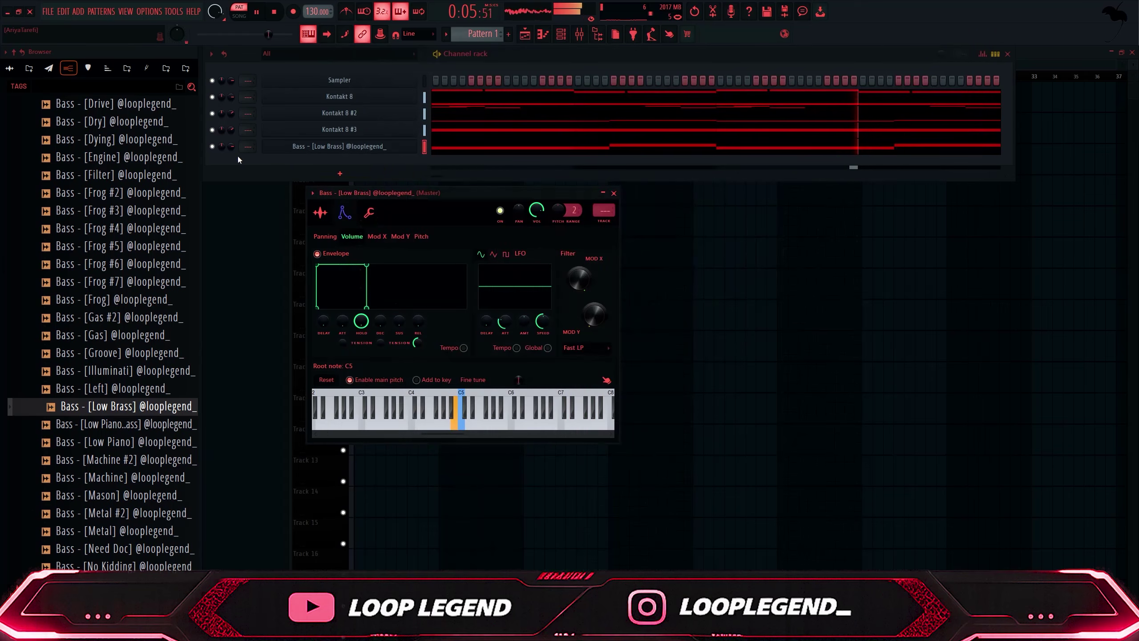
pyautogui.scroll(-3, 231, 147)
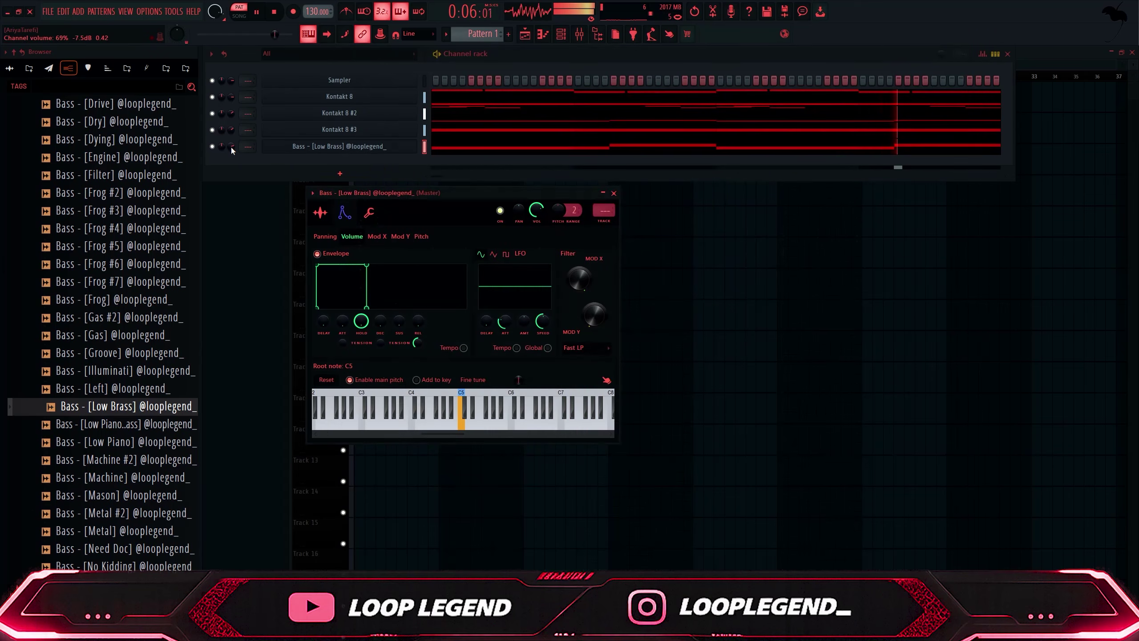
pyautogui.click(458, 151)
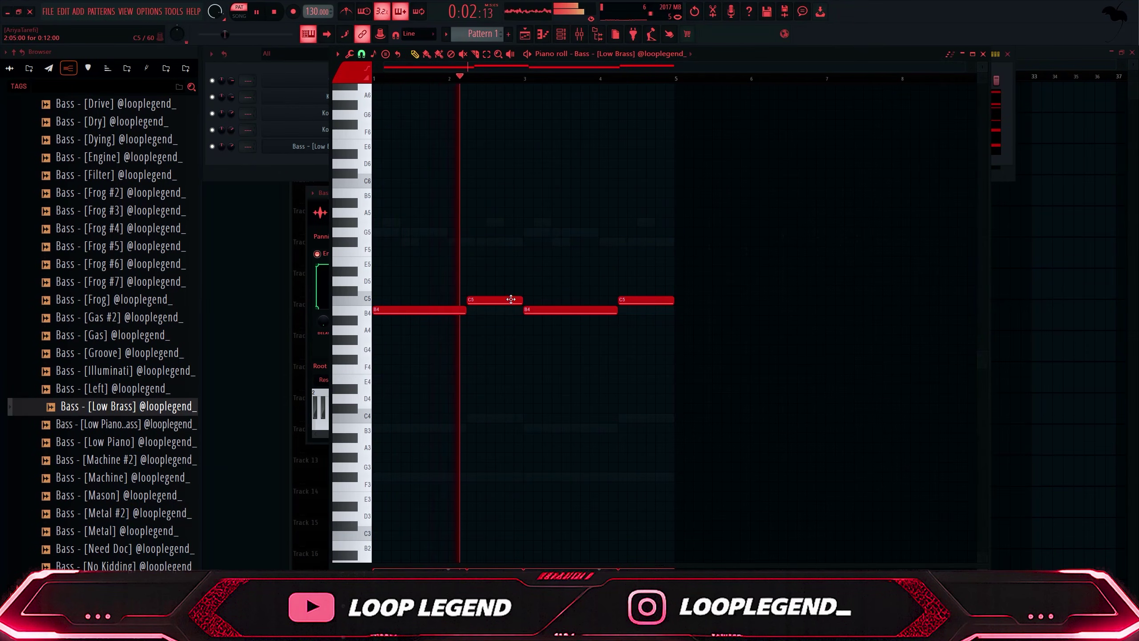
pyautogui.moveTo(510, 299); pyautogui.dragTo(511, 309)
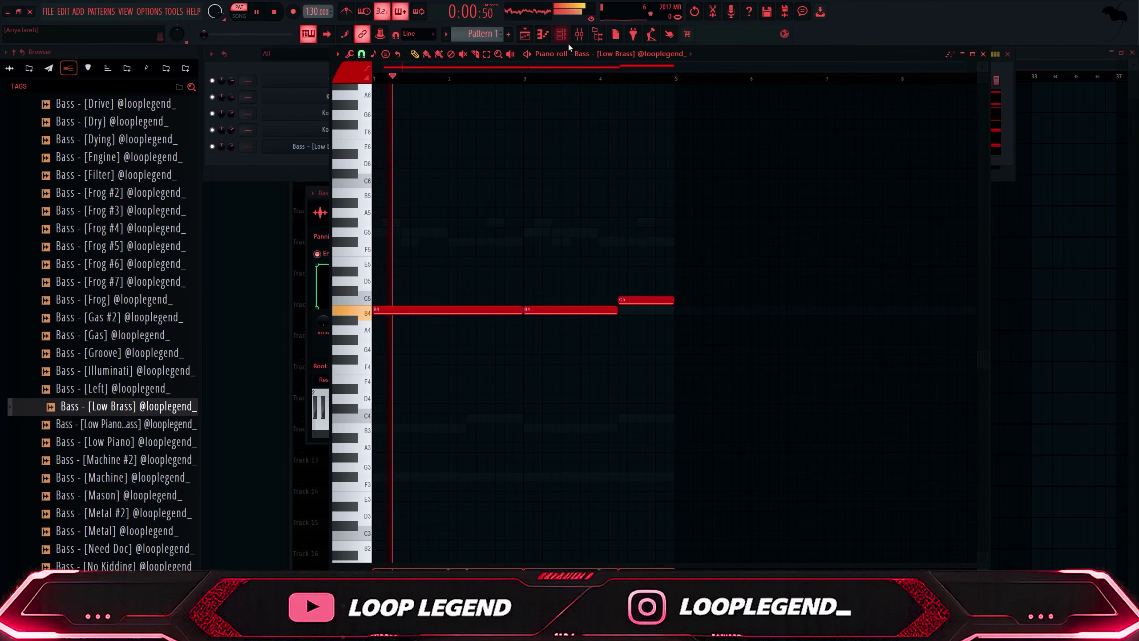
# In Kontakt 8 #2, delete the C4 note in bar 2 and extend the first B3 to the end of that bar
pyautogui.scroll(1, 582, 55)
pyautogui.scroll(-1, 581, 55)
pyautogui.scroll(3, 582, 55)
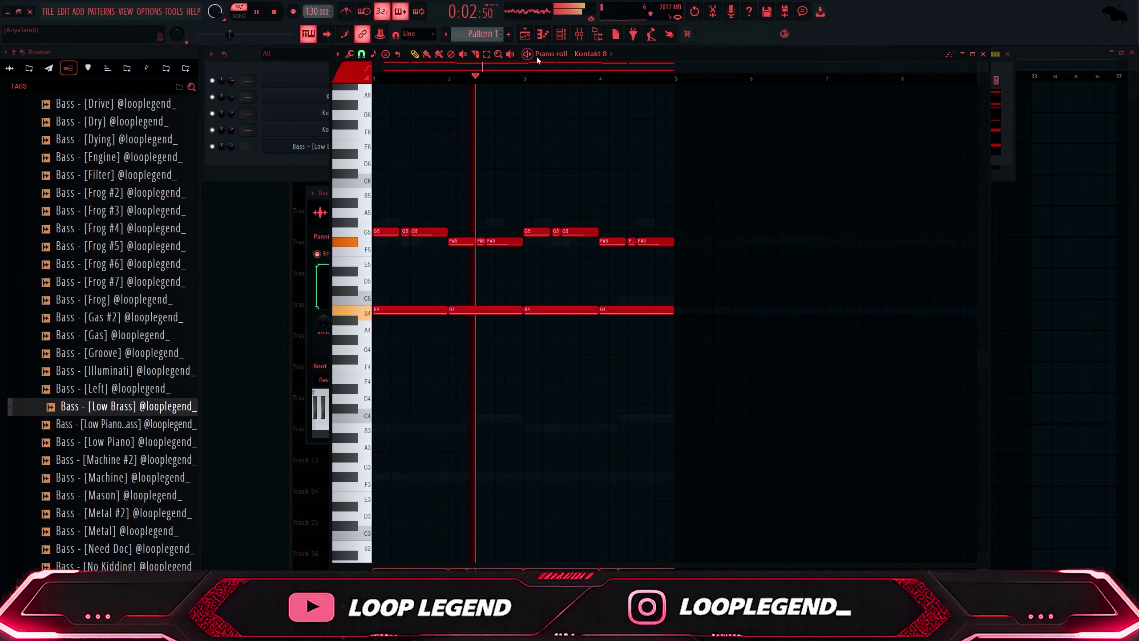
pyautogui.scroll(1, 562, 54)
pyautogui.scroll(-1, 562, 53)
pyautogui.scroll(1, 568, 52)
pyautogui.scroll(-1, 568, 51)
pyautogui.scroll(-1, 568, 51)
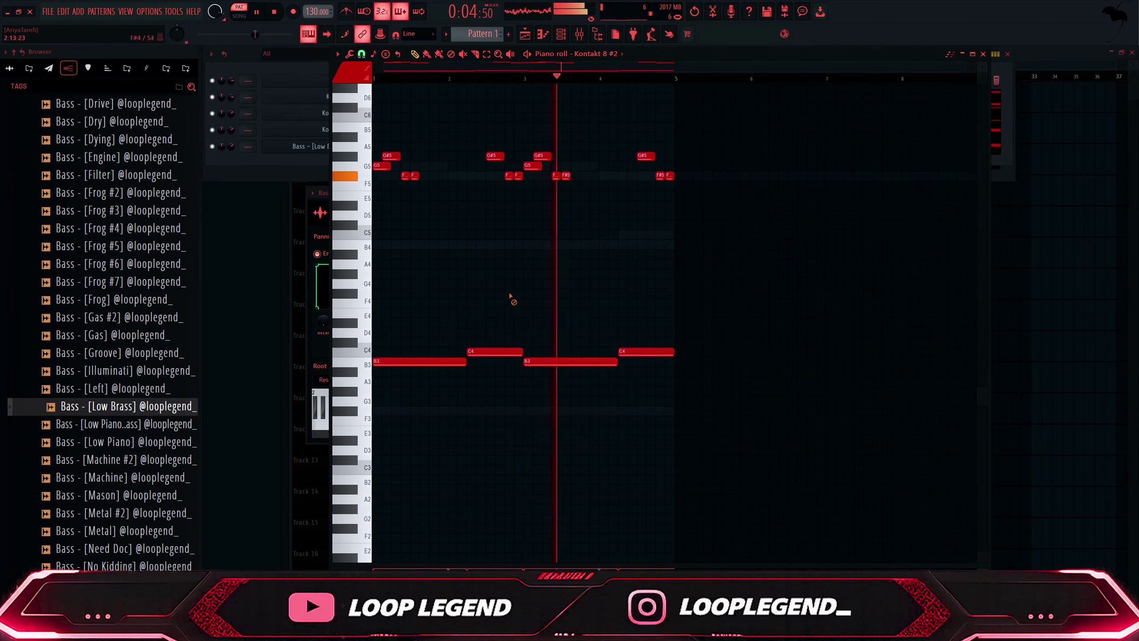
pyautogui.rightClick(493, 351)
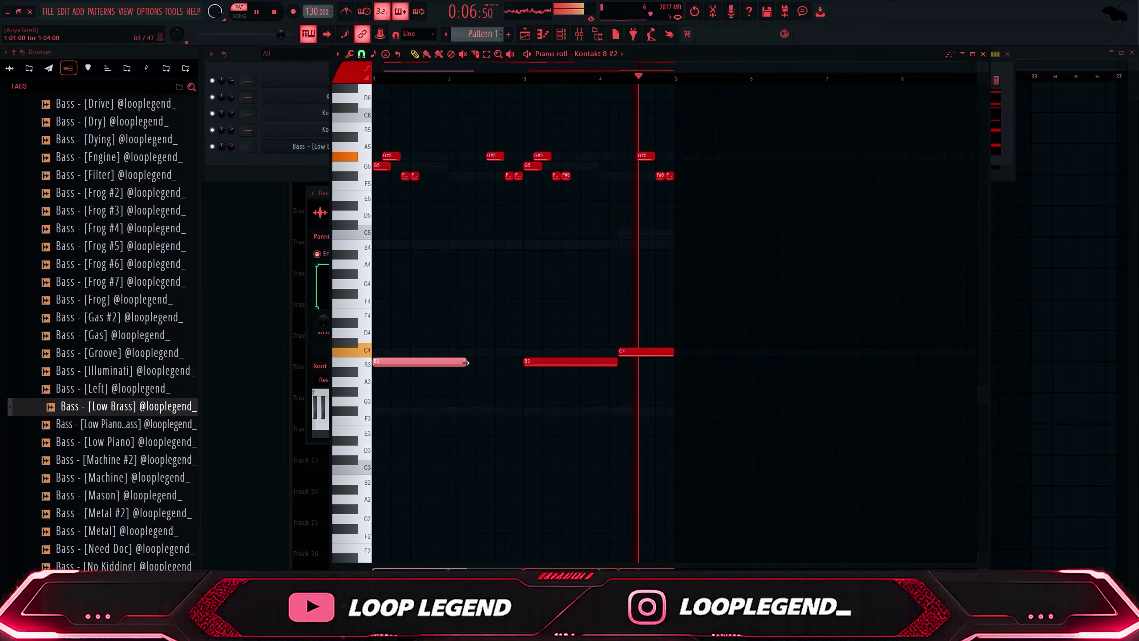
pyautogui.moveTo(464, 362); pyautogui.dragTo(512, 362)
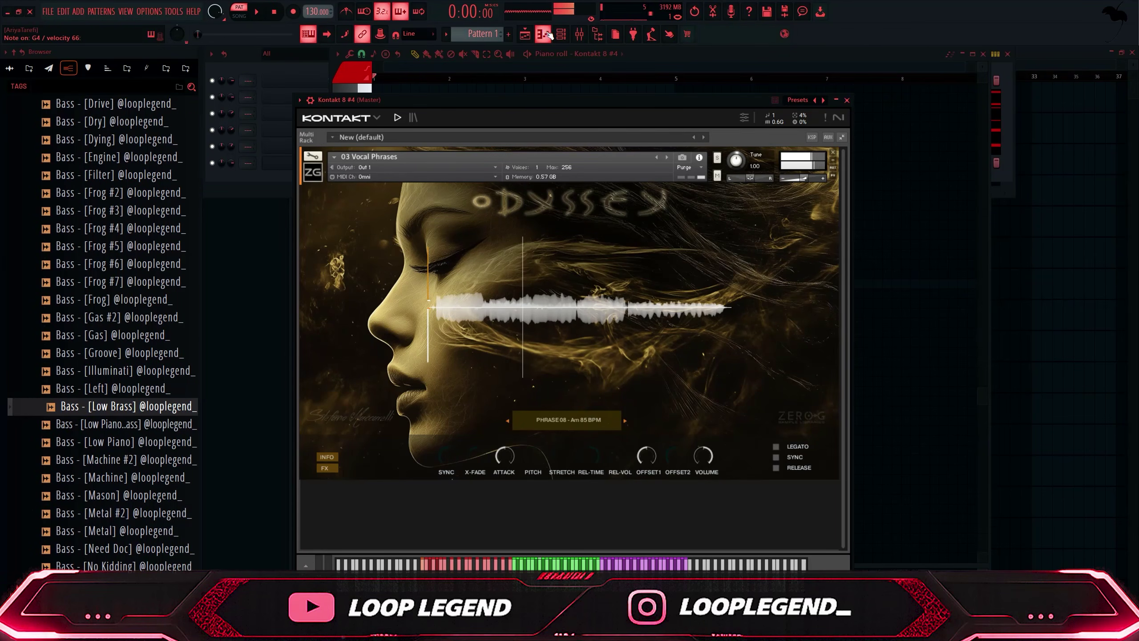
# Select PHRASE 03 - Dm 85 BPM in the Odyssey Vocal Phrases instrument, set Tune to -3.00 and audition it
pyautogui.click(547, 34)
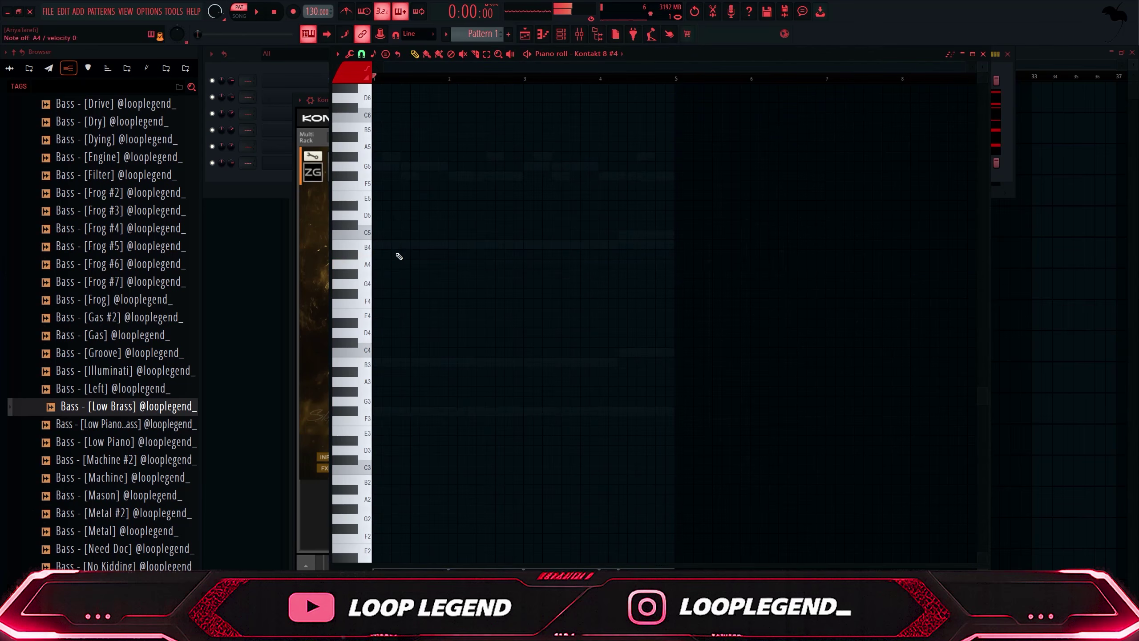
pyautogui.click(983, 53)
pyautogui.click(586, 416)
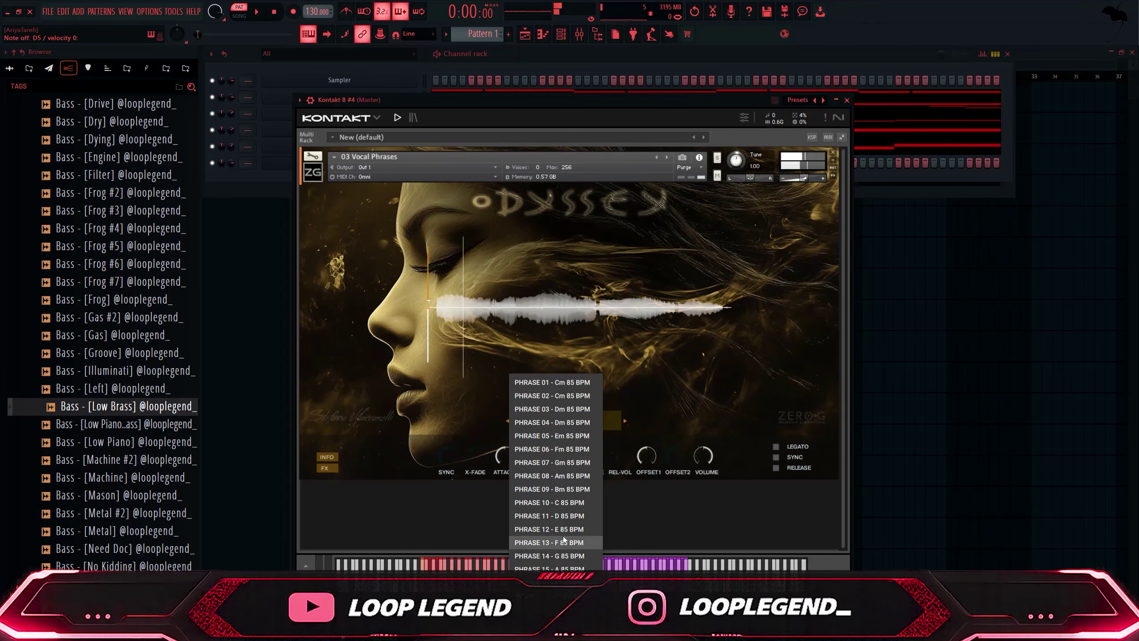
pyautogui.click(556, 409)
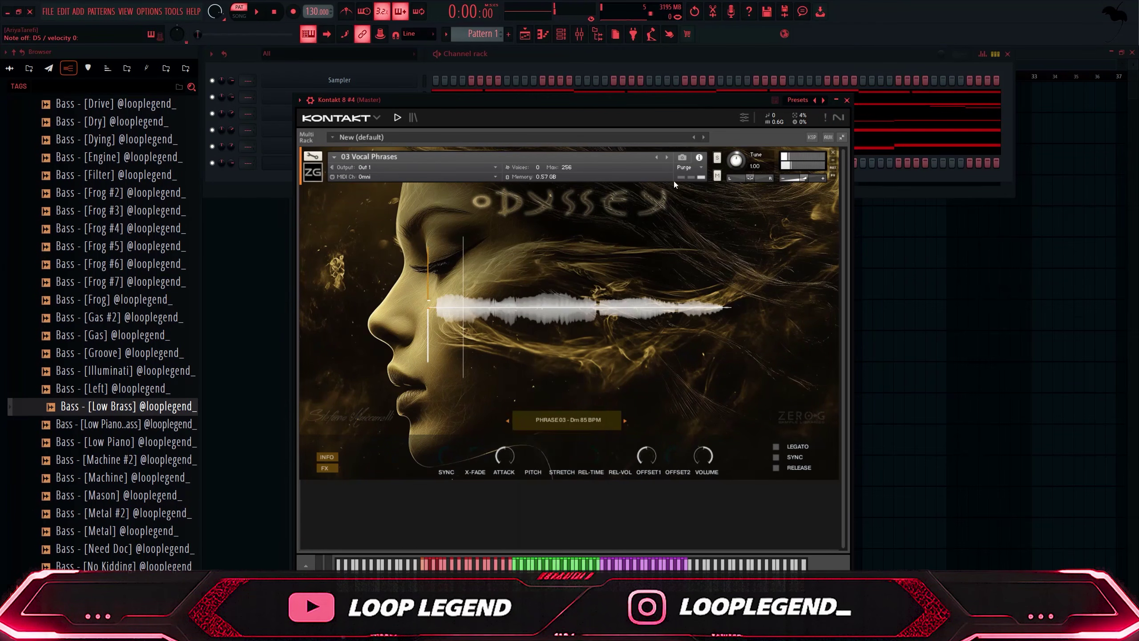
pyautogui.press('x')
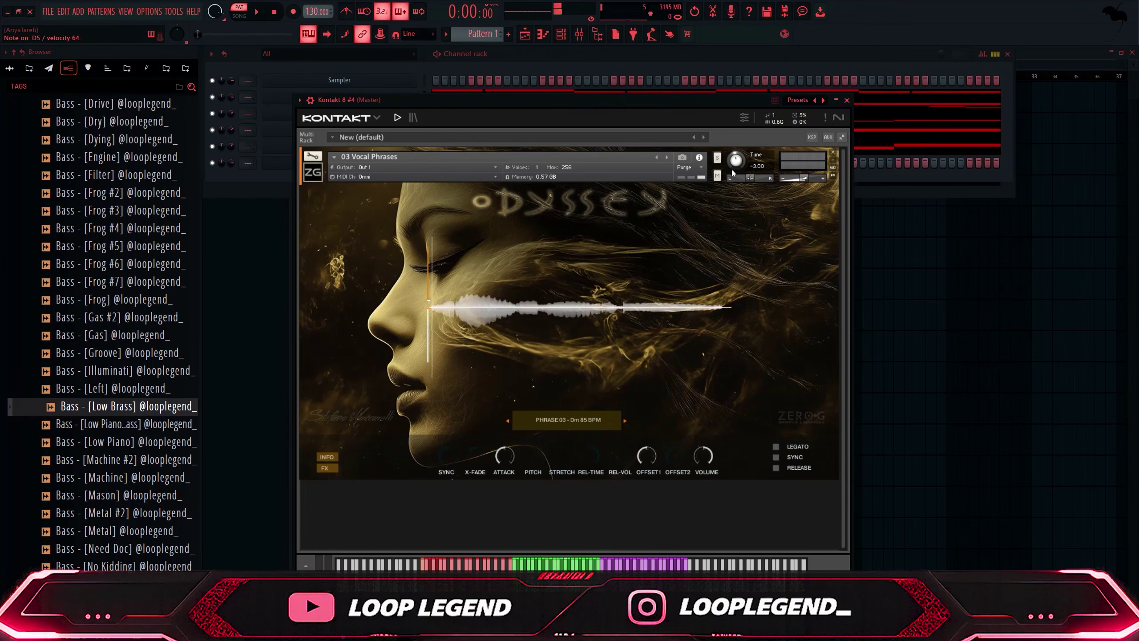
# Add a two-bar A#4 note at the start of Kontakt 8 #4 and adjust that channel's volume during playback
pyautogui.click(547, 38)
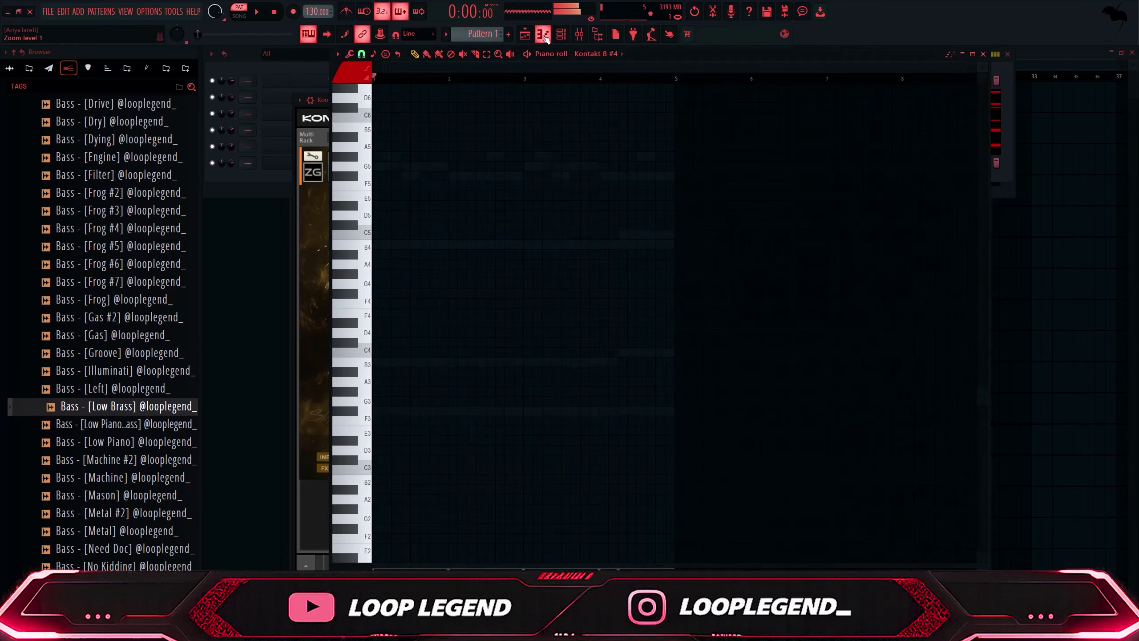
pyautogui.click(396, 257)
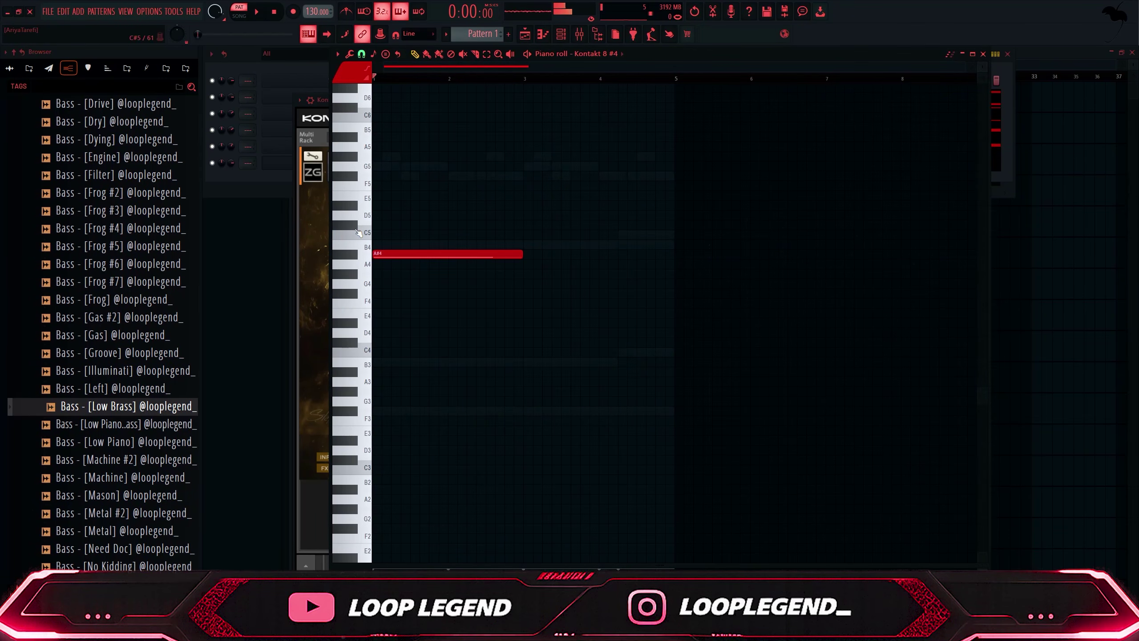
pyautogui.press('space')
pyautogui.click(231, 161)
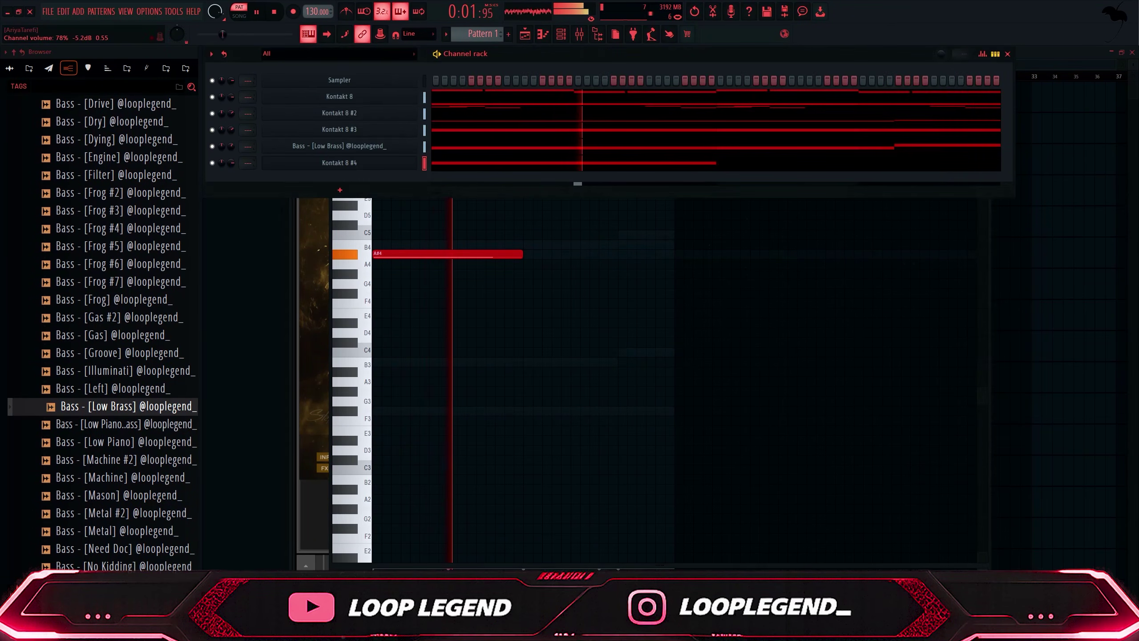
# Add a two-bar A4 note and move it to the start of bar 1, directly beneath the A#4
pyautogui.click(526, 265)
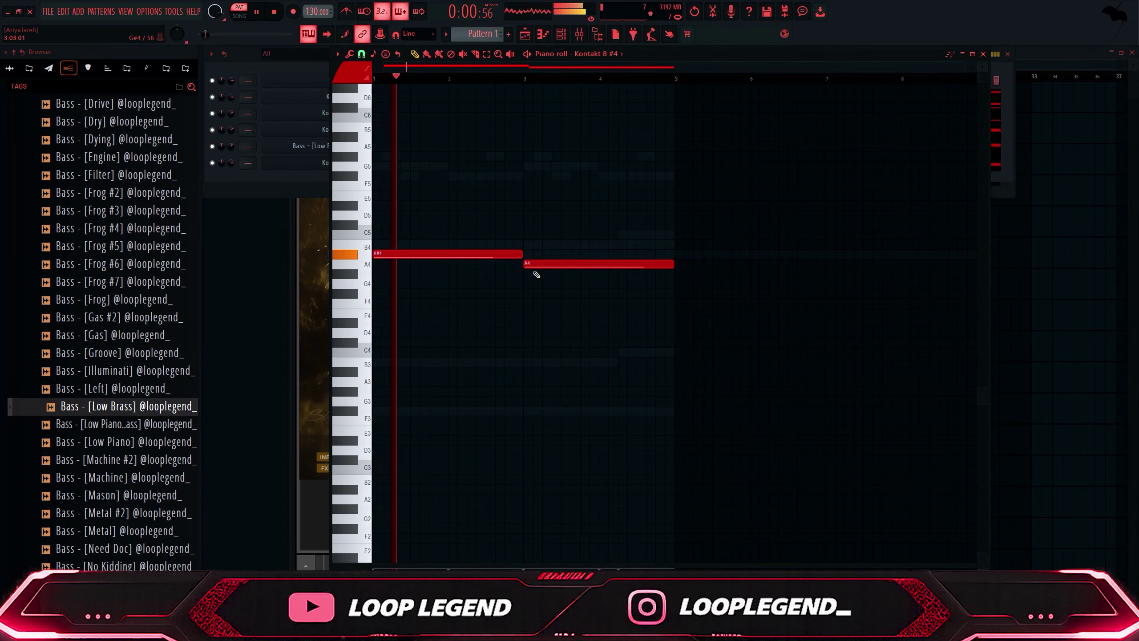
pyautogui.moveTo(552, 266); pyautogui.dragTo(402, 264)
pyautogui.press('space')
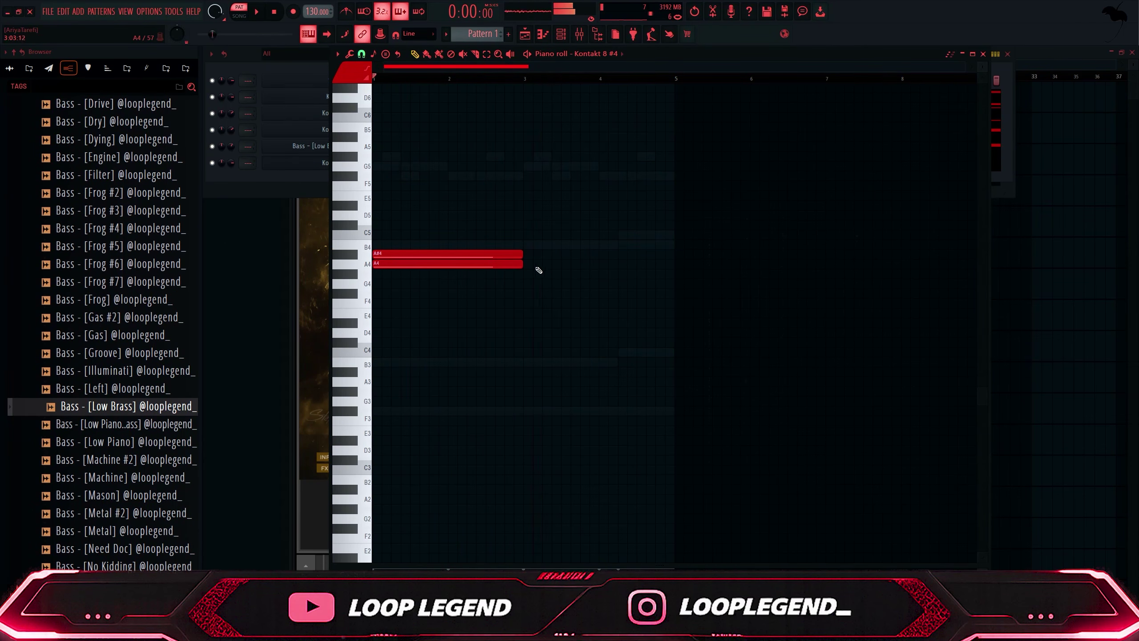
# In Kontakt 8 #4, extend the A4 note to four bars and add a G#4 note spanning bars 3 and 4
pyautogui.moveTo(531, 264); pyautogui.dragTo(674, 264)
pyautogui.press('space')
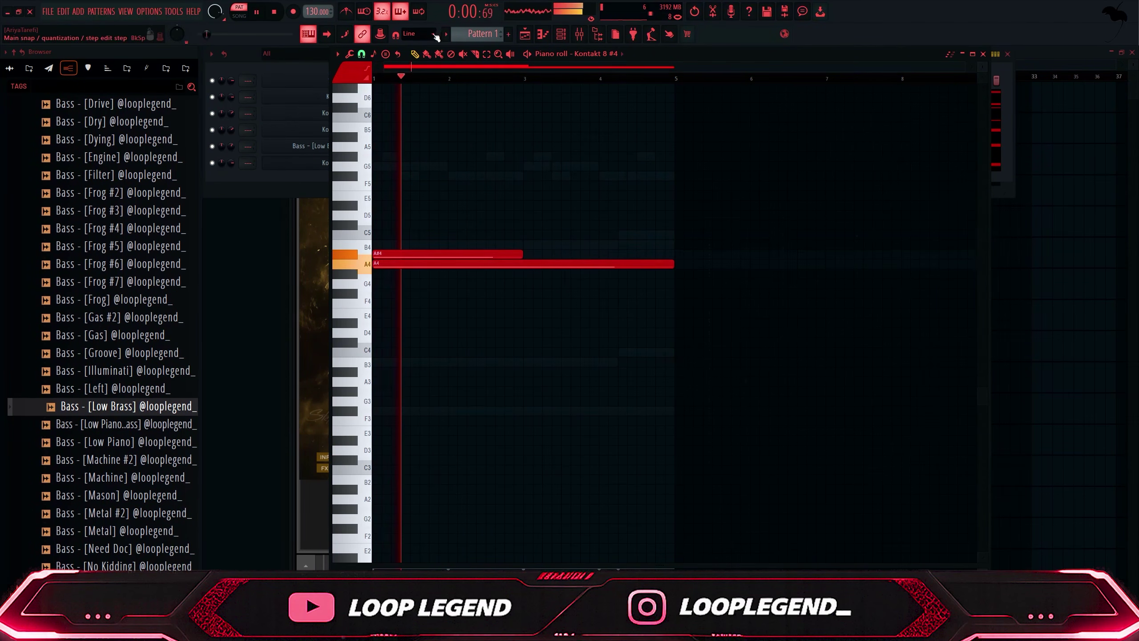
pyautogui.click(526, 273)
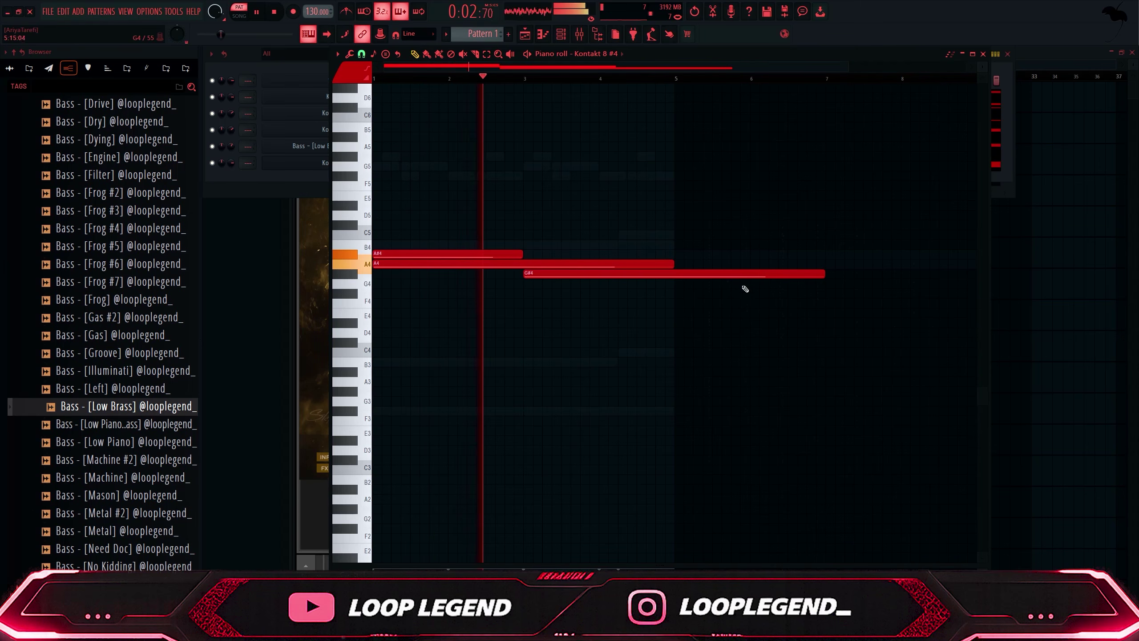
pyautogui.moveTo(824, 277); pyautogui.dragTo(675, 278)
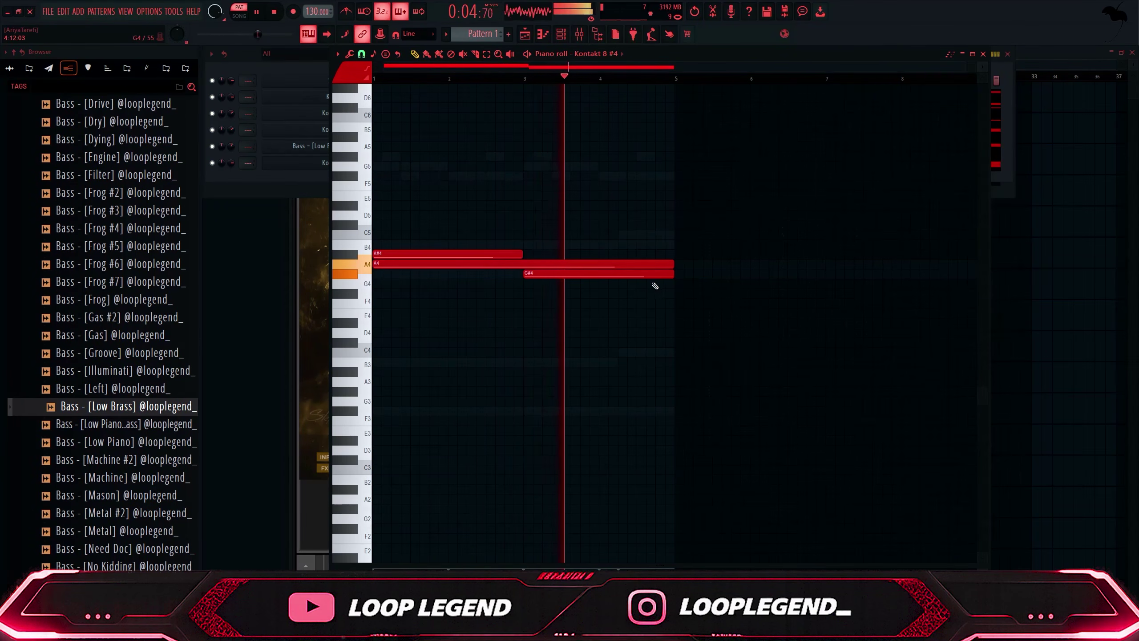
pyautogui.press('Escape')
pyautogui.press('Escape')
pyautogui.press('Escape')
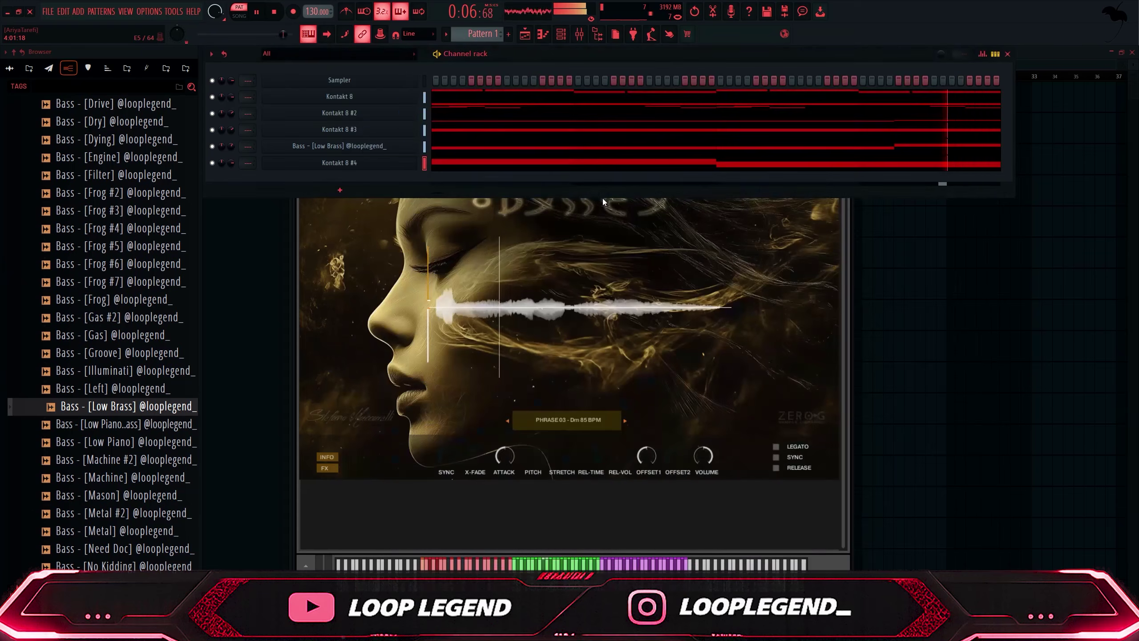
# For the Ethnic Series Xiao in Kontakt 8 #5, add a one-bar F4 note and repeat it across all four bars
pyautogui.click(561, 34)
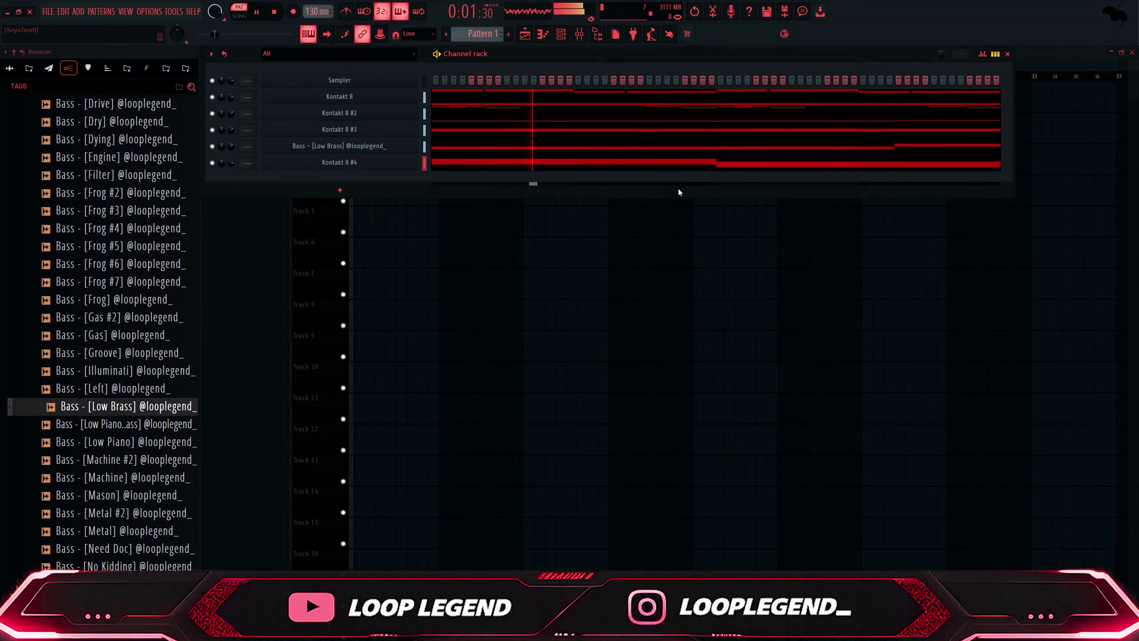
pyautogui.press('F7')
pyautogui.moveTo(674, 273); pyautogui.dragTo(607, 283)
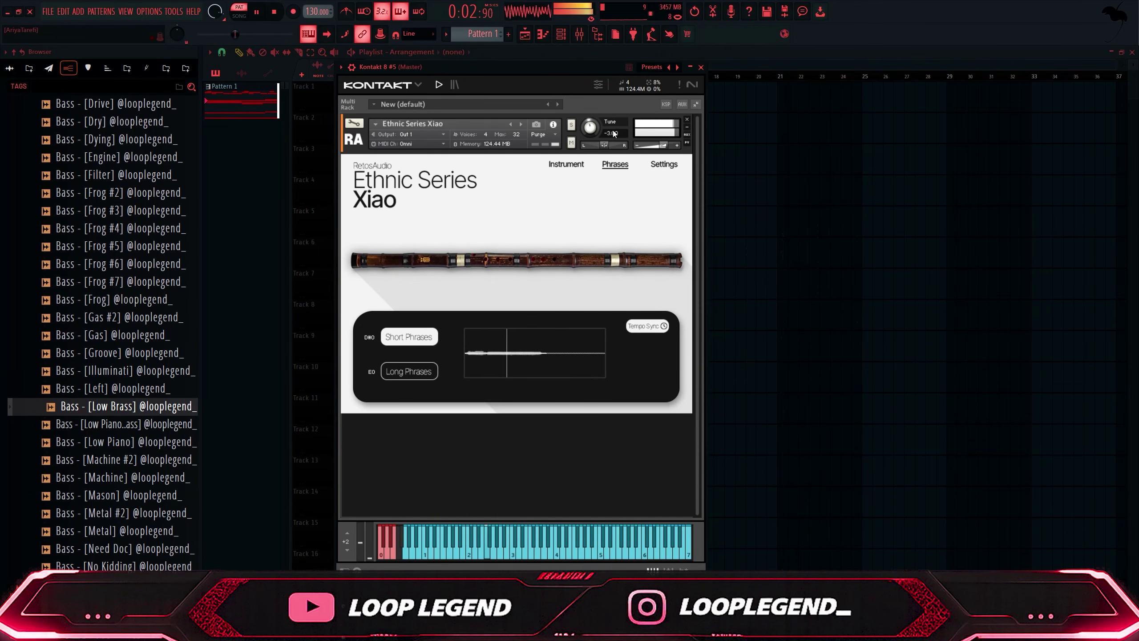
pyautogui.click(546, 36)
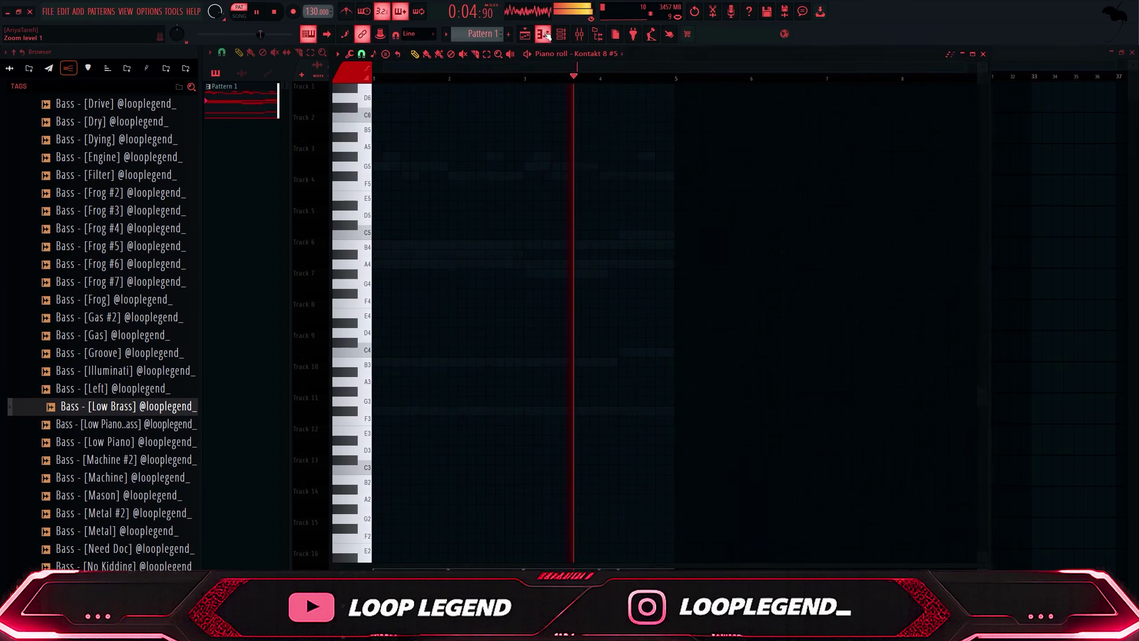
pyautogui.click(376, 304)
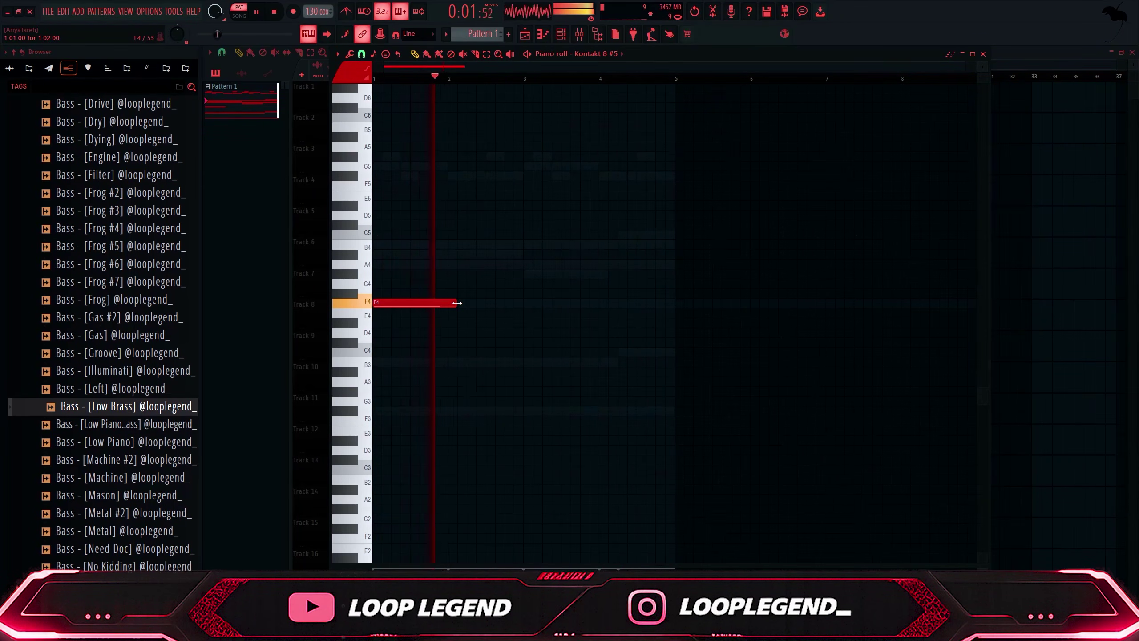
pyautogui.click(453, 303)
pyautogui.hotkey('ctrl', 'd')
pyautogui.hotkey('ctrl', 'b')
pyautogui.hotkey('ctrl', 'd')
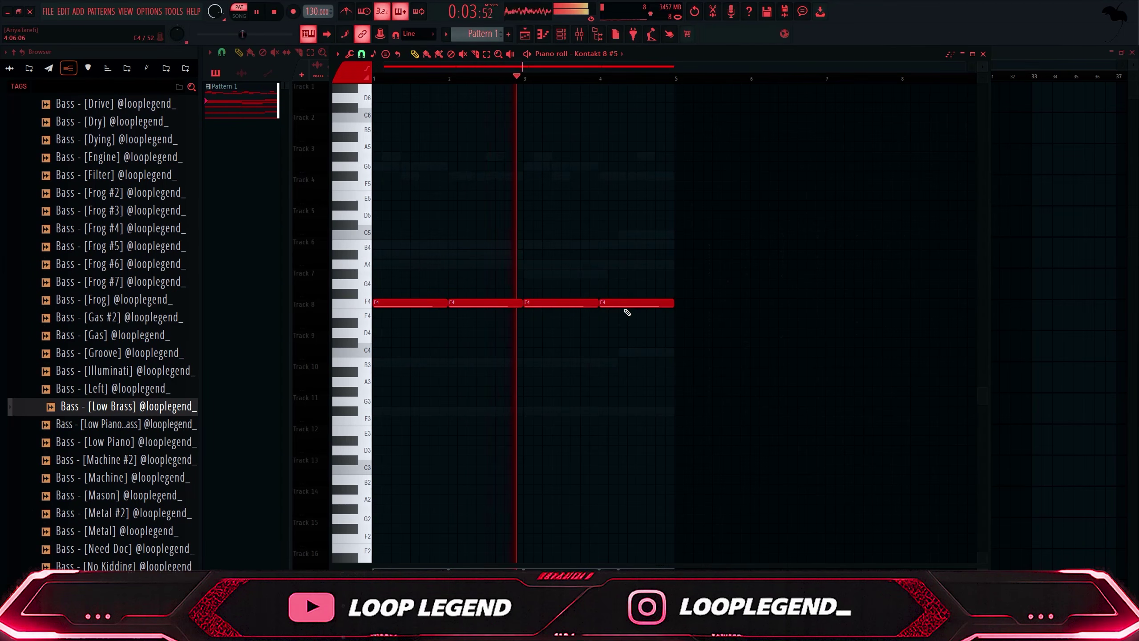
# Raise the bar 4 note of Kontakt 8 #5 to C5 and play the loop
pyautogui.moveTo(622, 304); pyautogui.dragTo(620, 288)
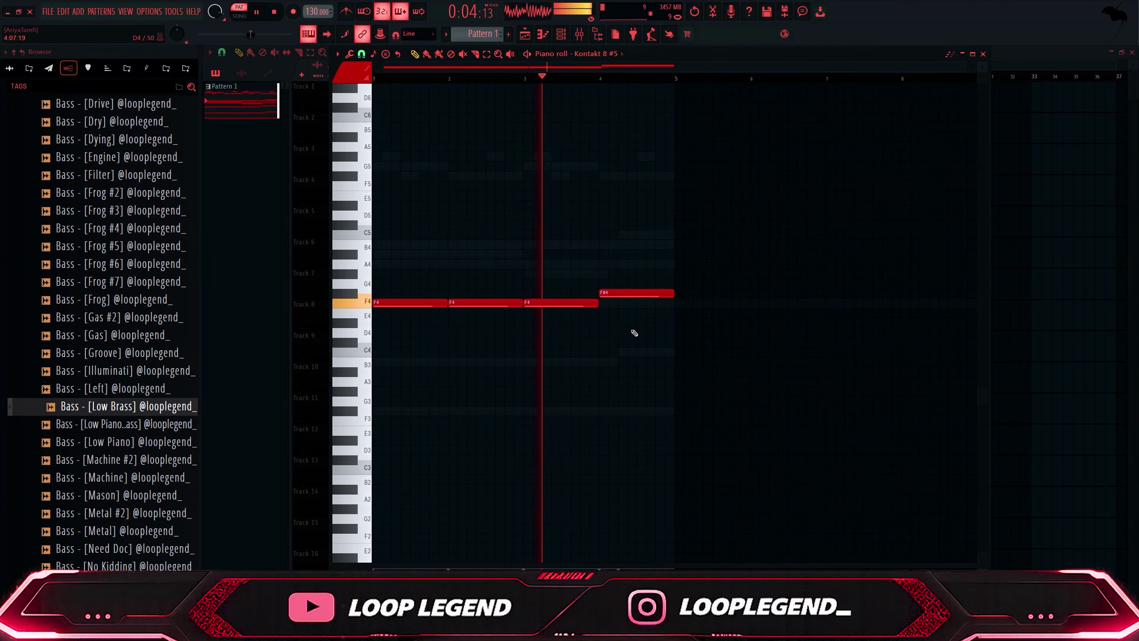
pyautogui.click(651, 263)
pyautogui.rightClick(651, 263)
pyautogui.moveTo(611, 291); pyautogui.dragTo(602, 232)
pyautogui.press('space')
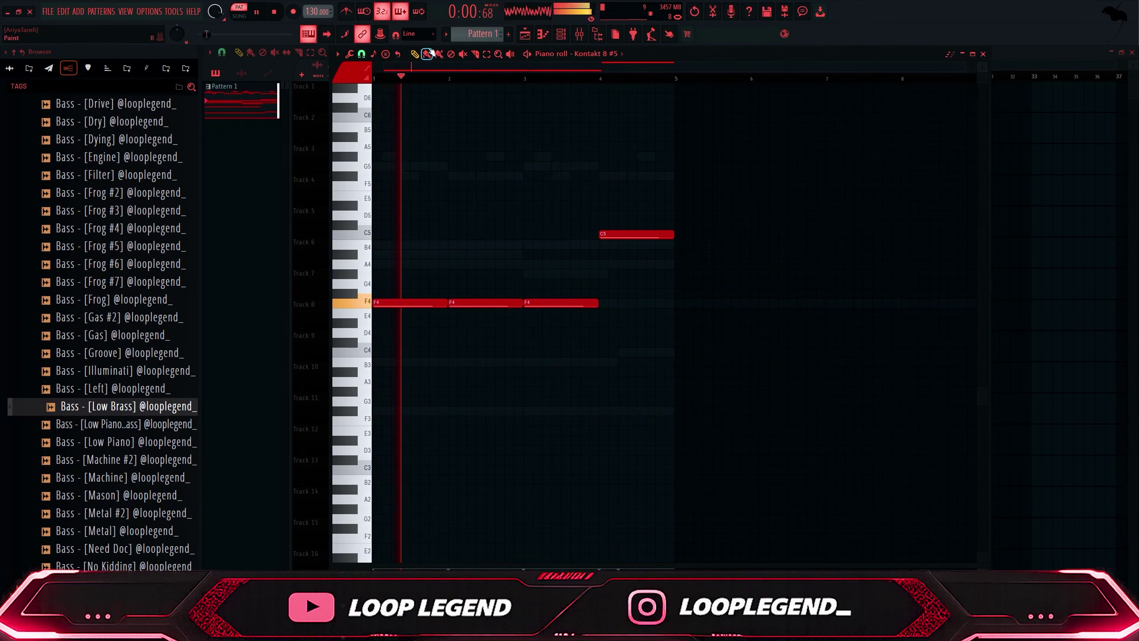
# Split Pattern 1 by channel into separate patterns
pyautogui.press('Escape')
pyautogui.press('Escape')
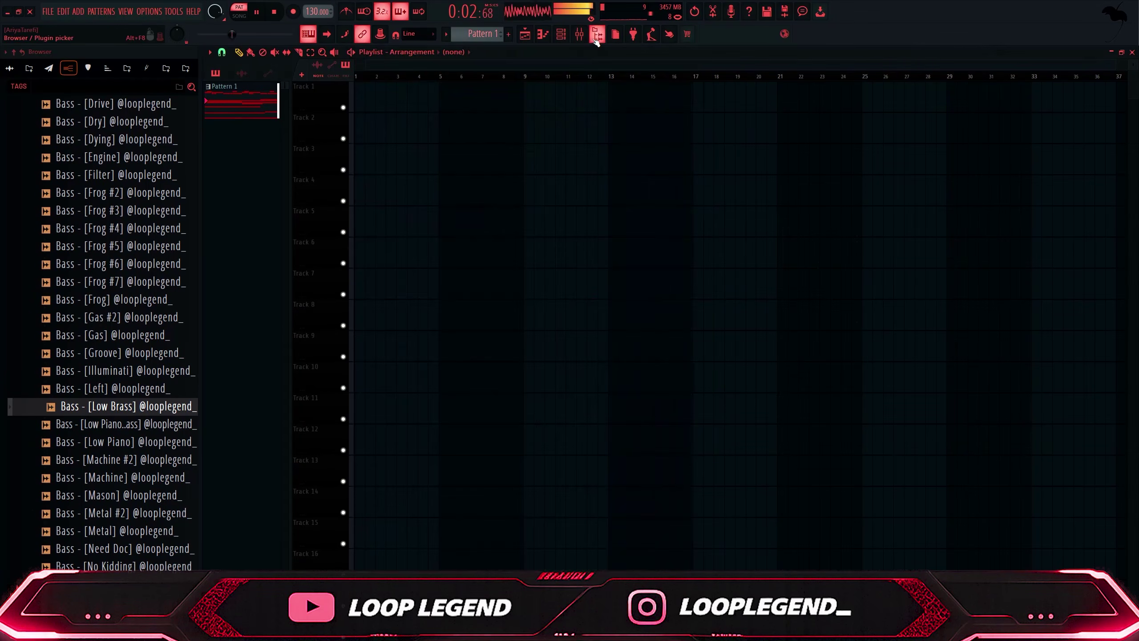
pyautogui.rightClick(258, 100)
pyautogui.press('s')
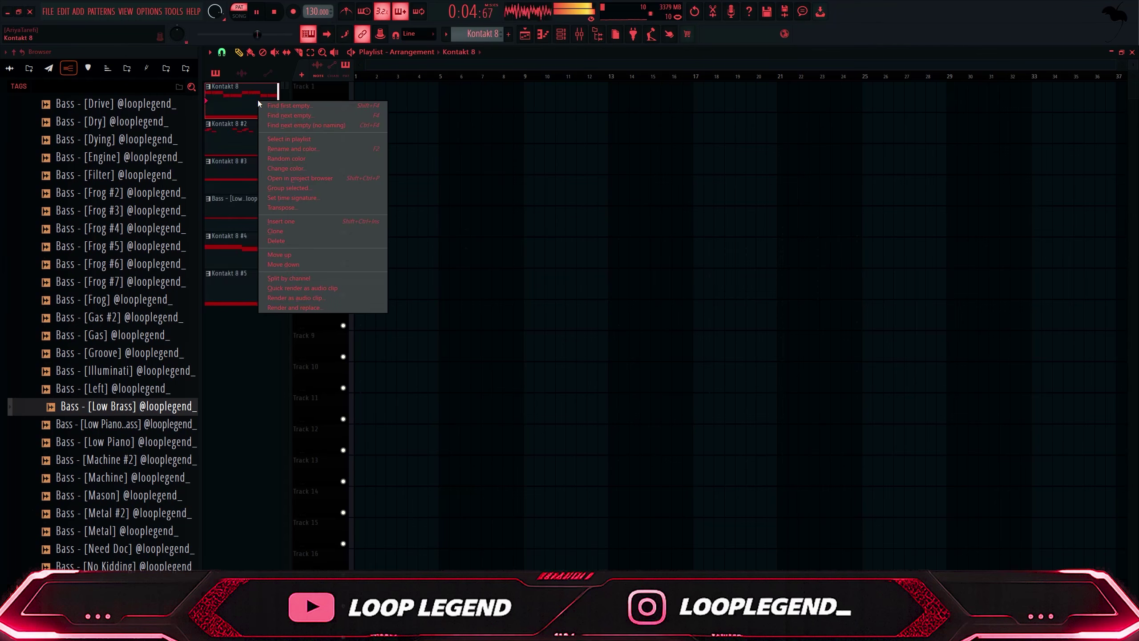
# Place all six channel patterns on Tracks 1 to 6 from bar 5 and duplicate them twice to fill through bar 16
pyautogui.keyDown('shift'); pyautogui.click(231, 295); pyautogui.keyUp('shift')
pyautogui.moveTo(229, 144); pyautogui.dragTo(447, 104)
pyautogui.hotkey('ctrl', 'b')
pyautogui.press('space')
pyautogui.hotkey('ctrl', 'b')
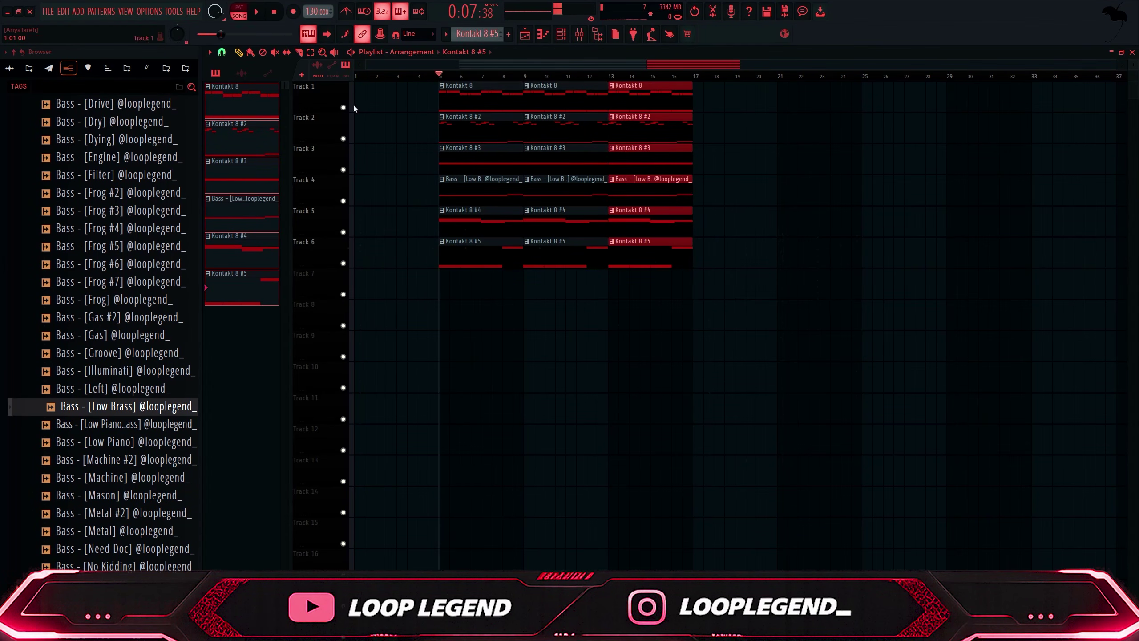
# Solo Track 1, bring in Tracks 2 to 5 one at a time during playback, and delete the second Kontakt 8 #4 clip
pyautogui.rightClick(345, 107)
pyautogui.press('space')
pyautogui.click(345, 139)
pyautogui.press('space')
pyautogui.press('space')
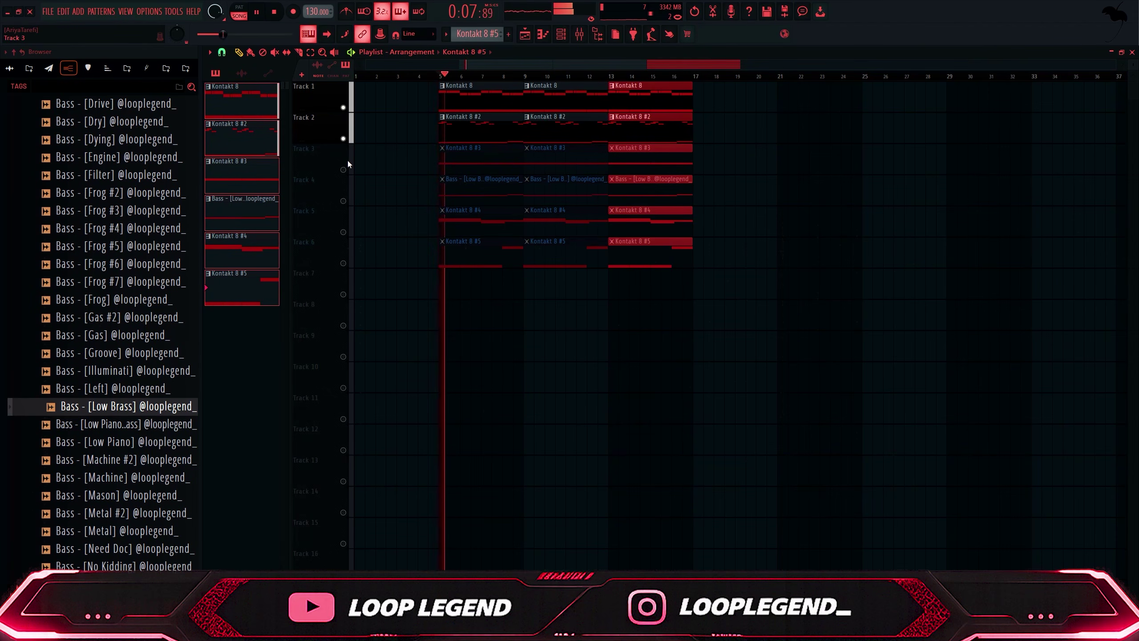
pyautogui.click(343, 169)
pyautogui.press('space')
pyautogui.press('space')
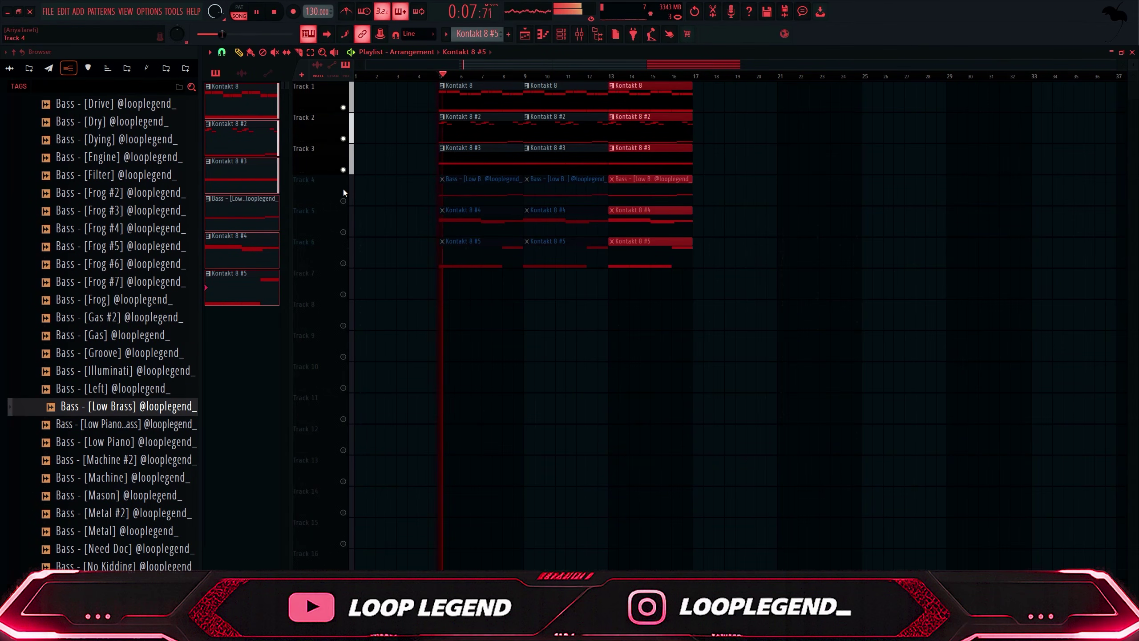
pyautogui.click(343, 201)
pyautogui.click(343, 231)
pyautogui.press('space')
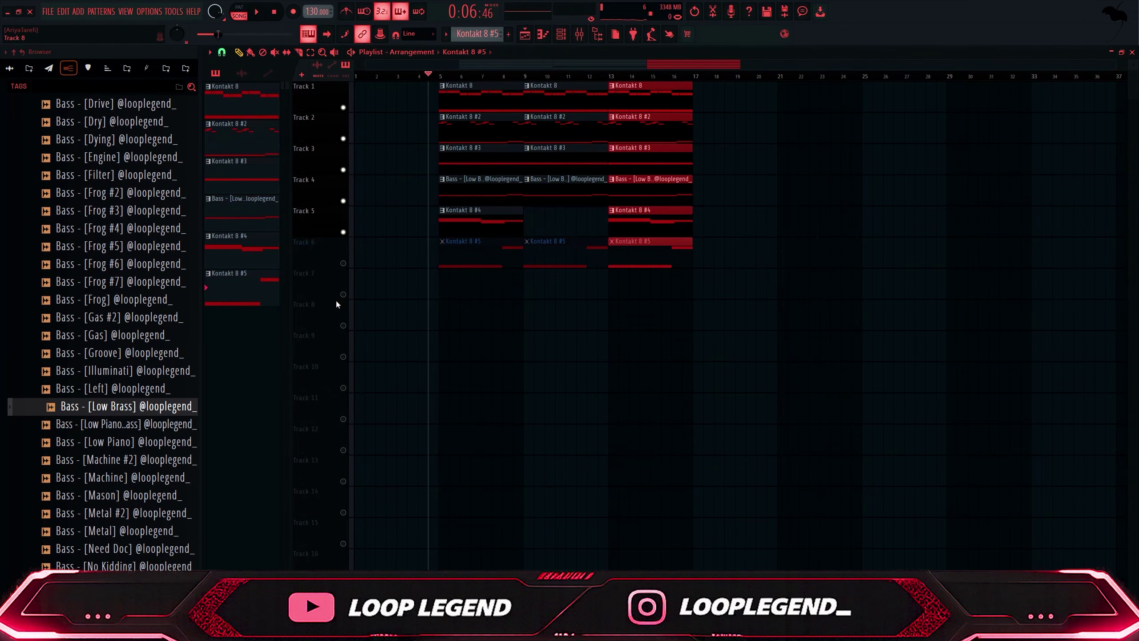
# Load Melodyne in slot 2 of the Kontakt 8 #5 mixer track and transfer the flute phrases into it
pyautogui.press('F9')
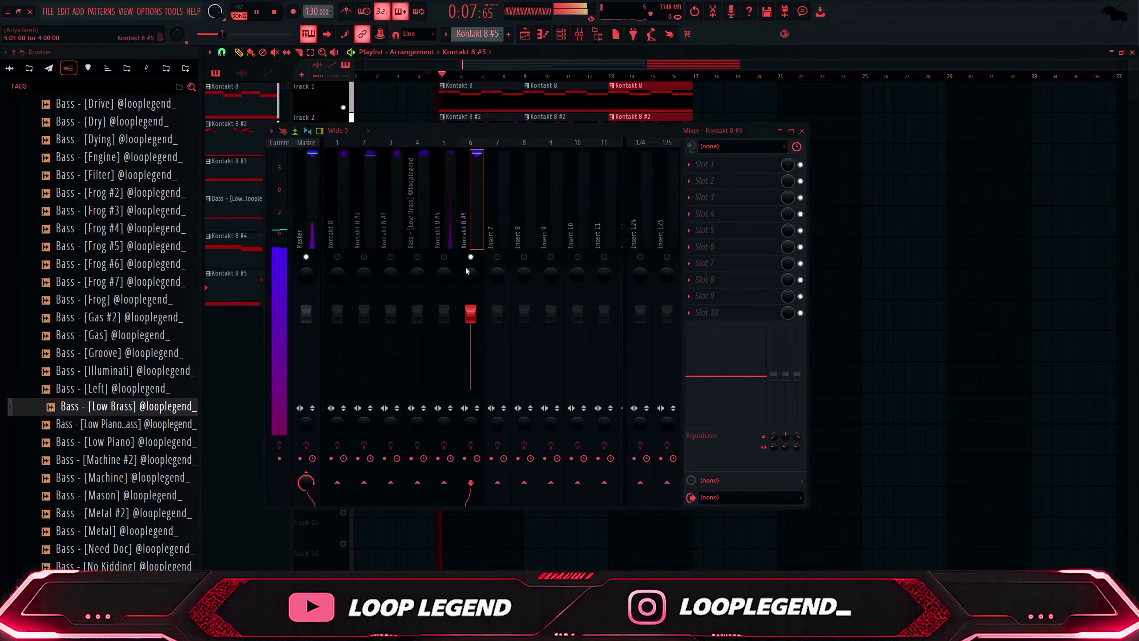
pyautogui.click(713, 180)
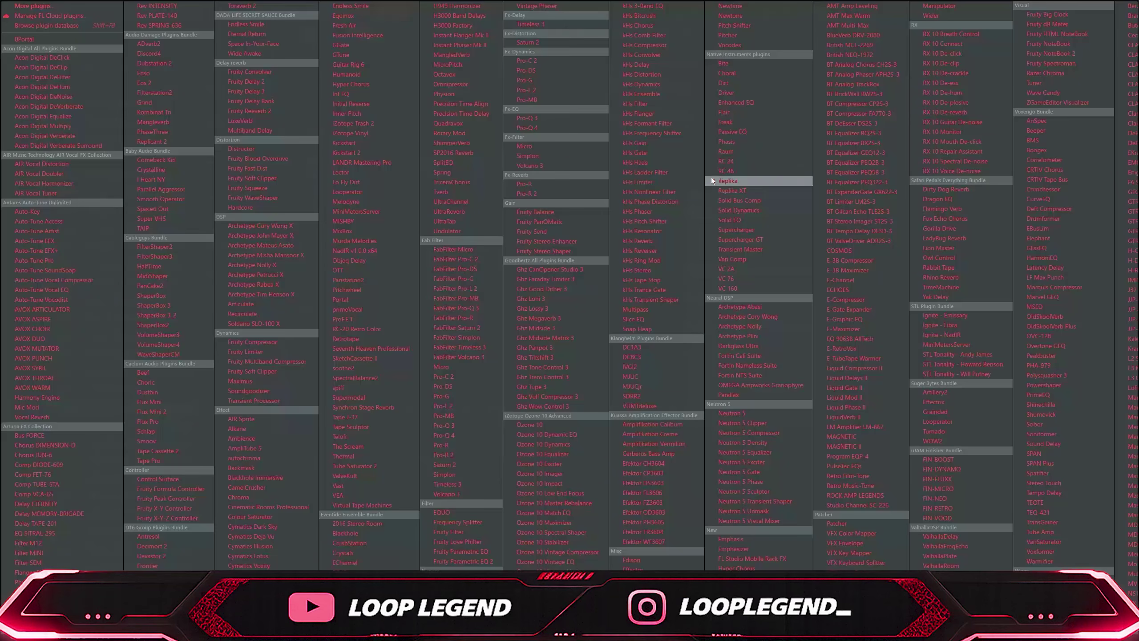
pyautogui.click(386, 201)
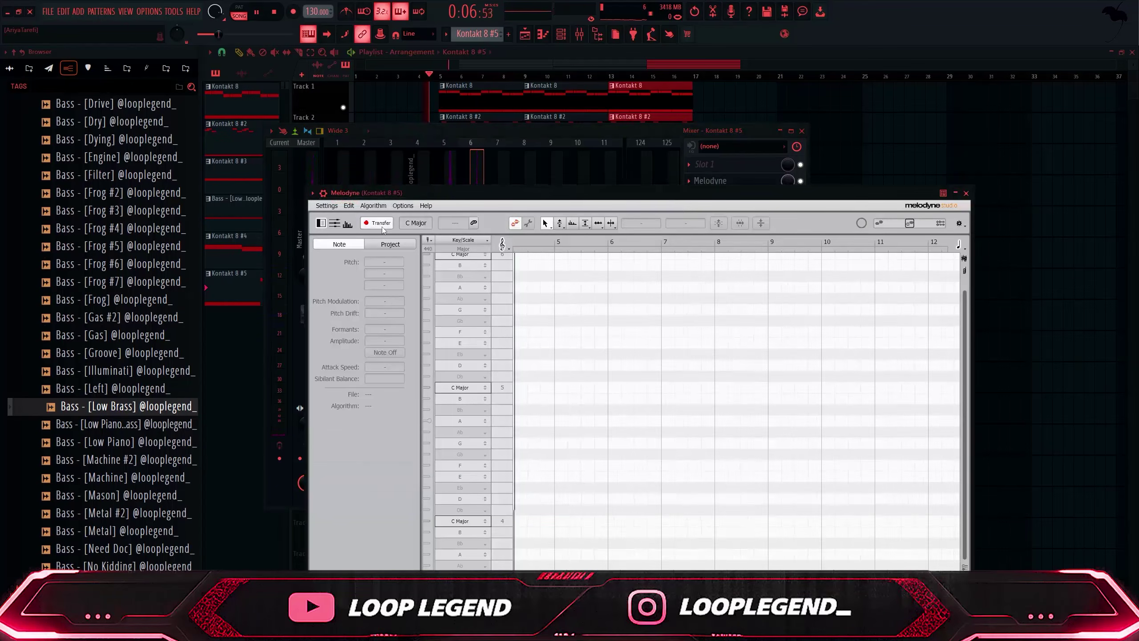
pyautogui.press('F5')
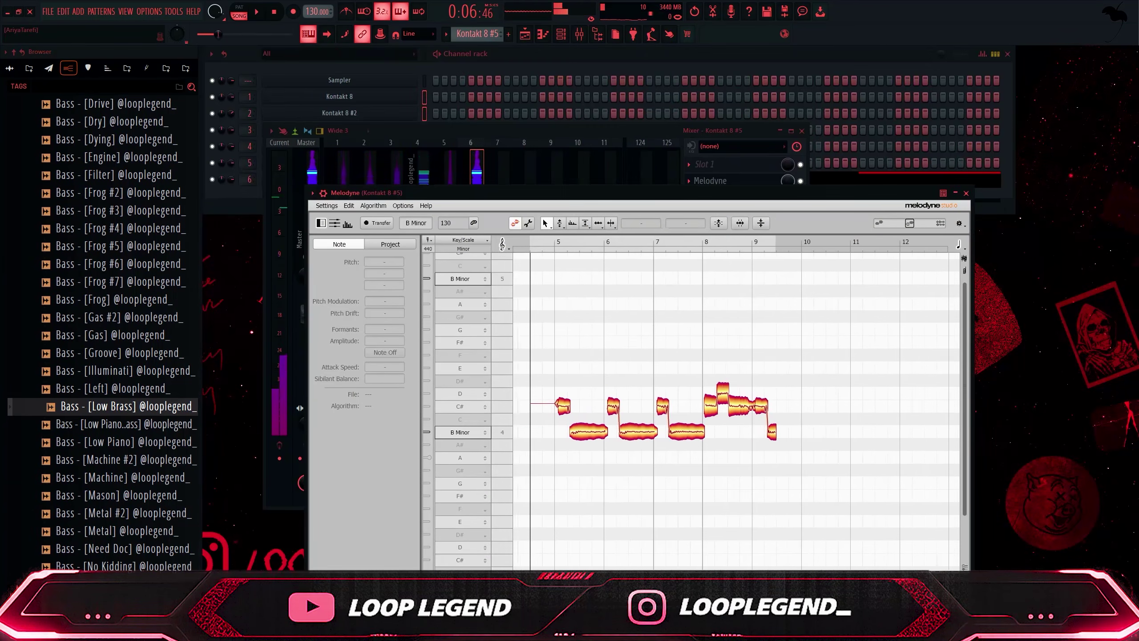
# Set Melodyne's scale to B Phrygian and switch the detection algorithm to Polyphonic Sustain
pyautogui.click(454, 437)
pyautogui.click(462, 441)
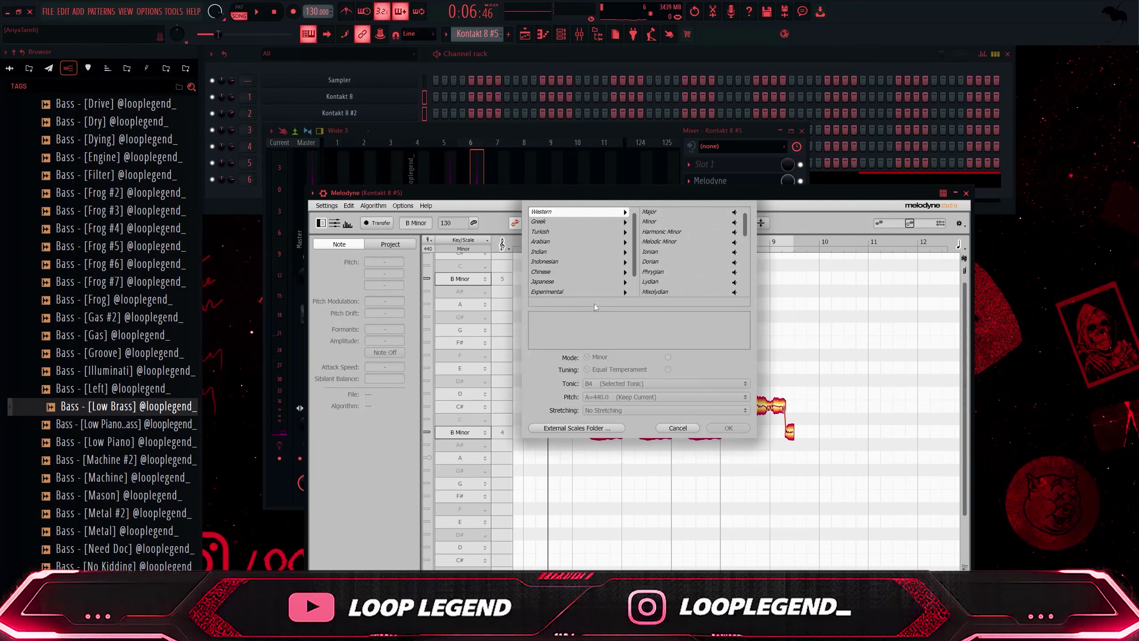
pyautogui.click(651, 263)
pyautogui.click(654, 272)
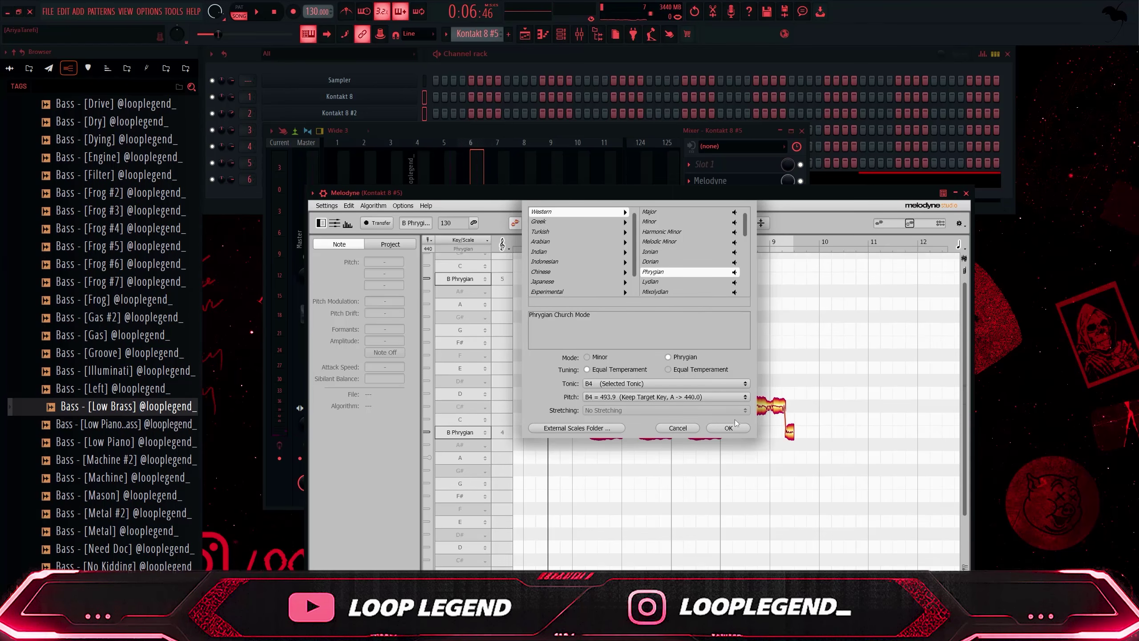
pyautogui.click(730, 427)
pyautogui.click(374, 206)
pyautogui.click(393, 251)
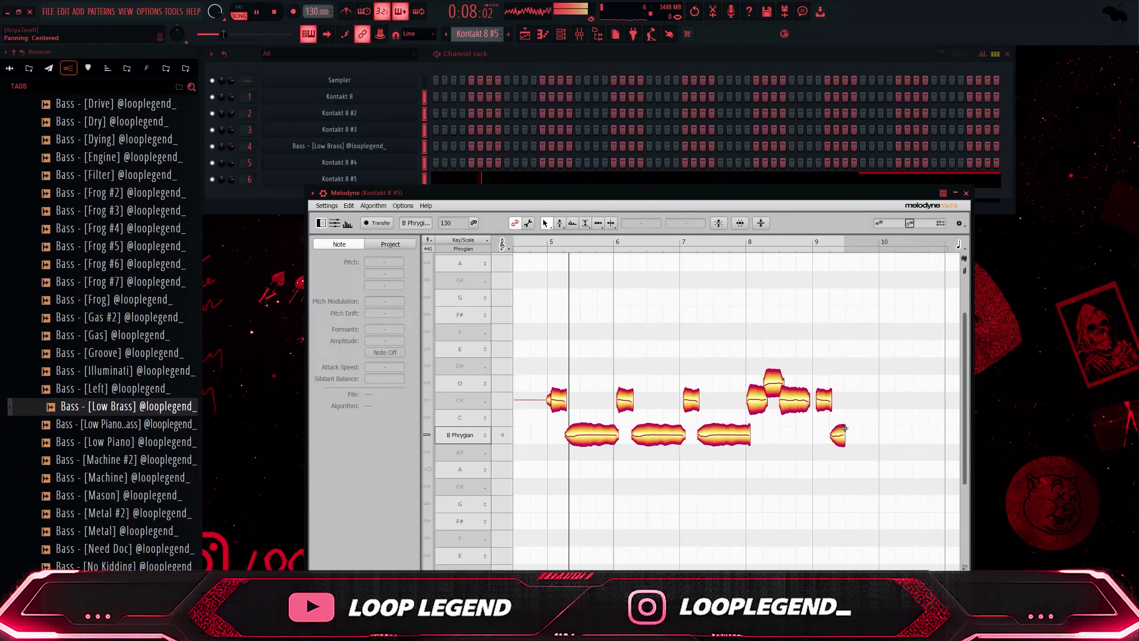
# Select all the C#5 notes in Melodyne, raise them to about midway between C# and D, and audition the result
pyautogui.moveTo(529, 415); pyautogui.dragTo(831, 387)
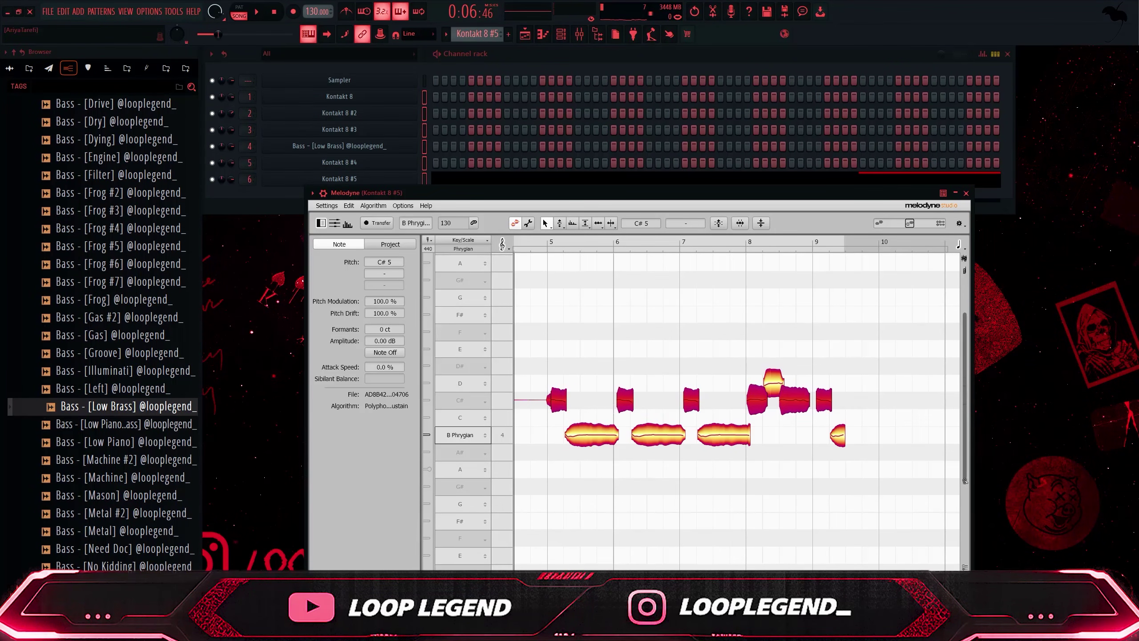
pyautogui.moveTo(965, 481); pyautogui.dragTo(975, 385)
pyautogui.scroll(-3, 787, 424)
pyautogui.scroll(2, 628, 475)
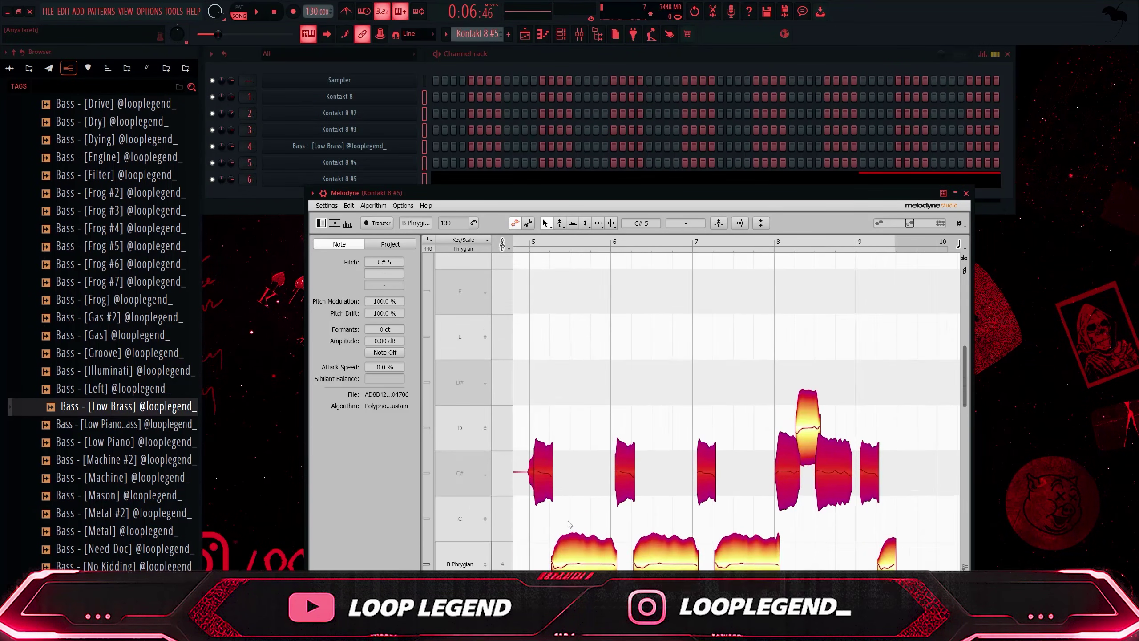
pyautogui.scroll(2, 605, 497)
pyautogui.moveTo(636, 490); pyautogui.dragTo(636, 458)
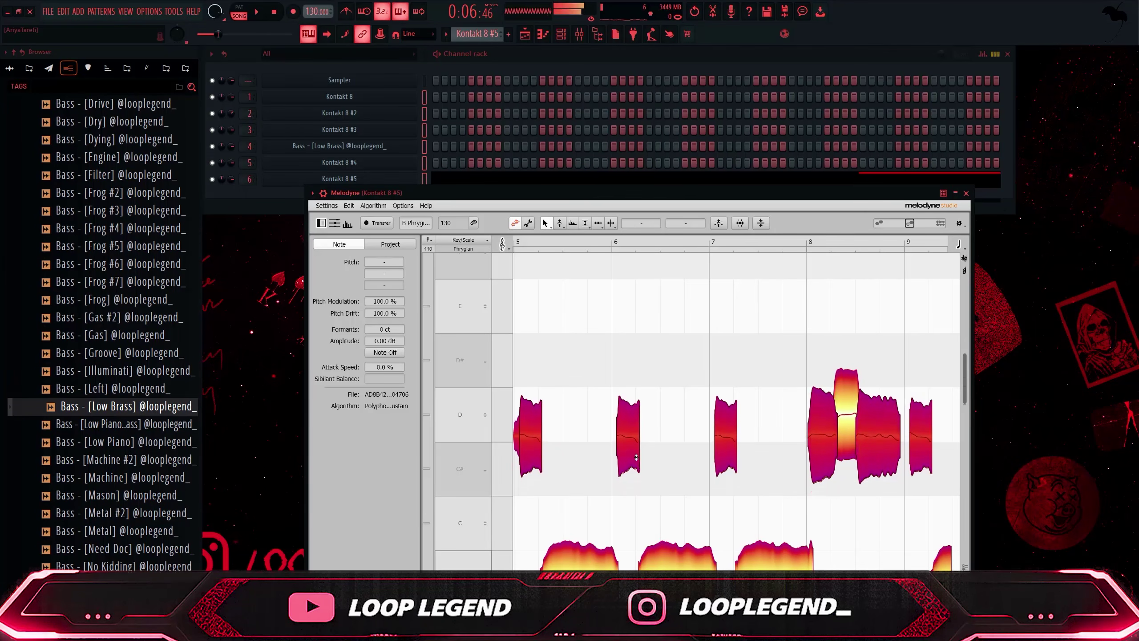
pyautogui.scroll(-4, 603, 499)
pyautogui.press('space')
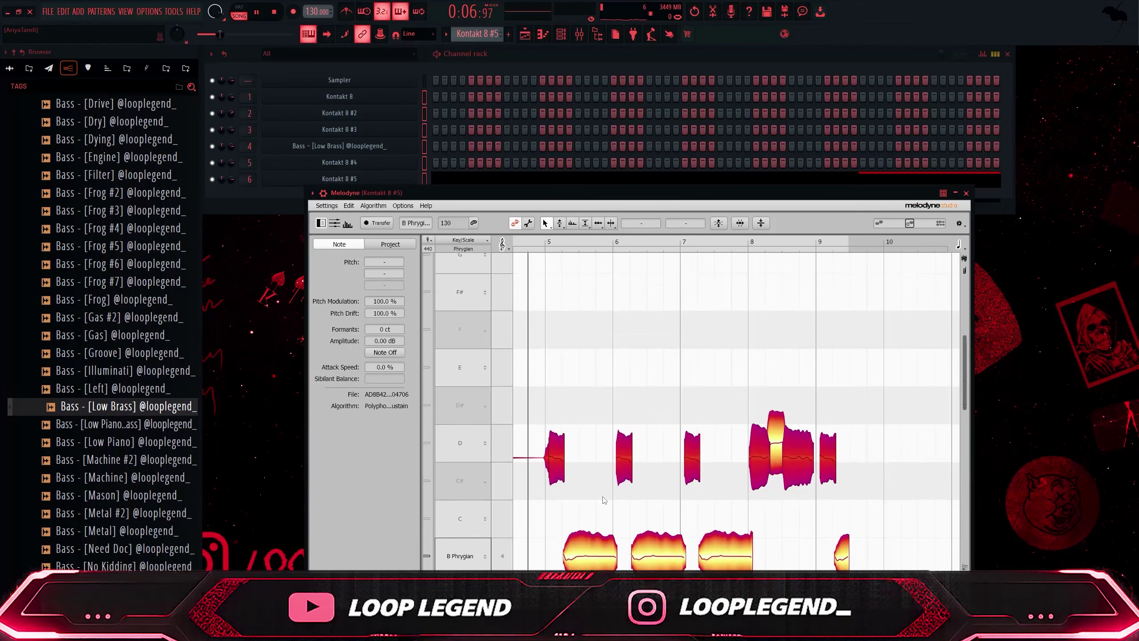
pyautogui.scroll(2, 604, 500)
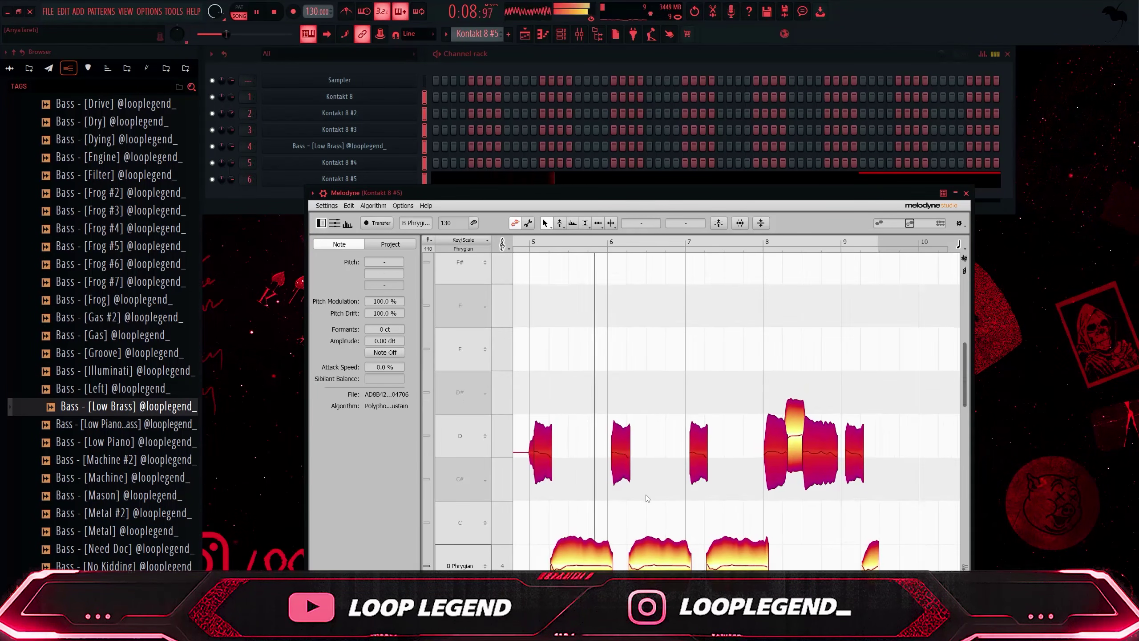
pyautogui.scroll(2, 676, 470)
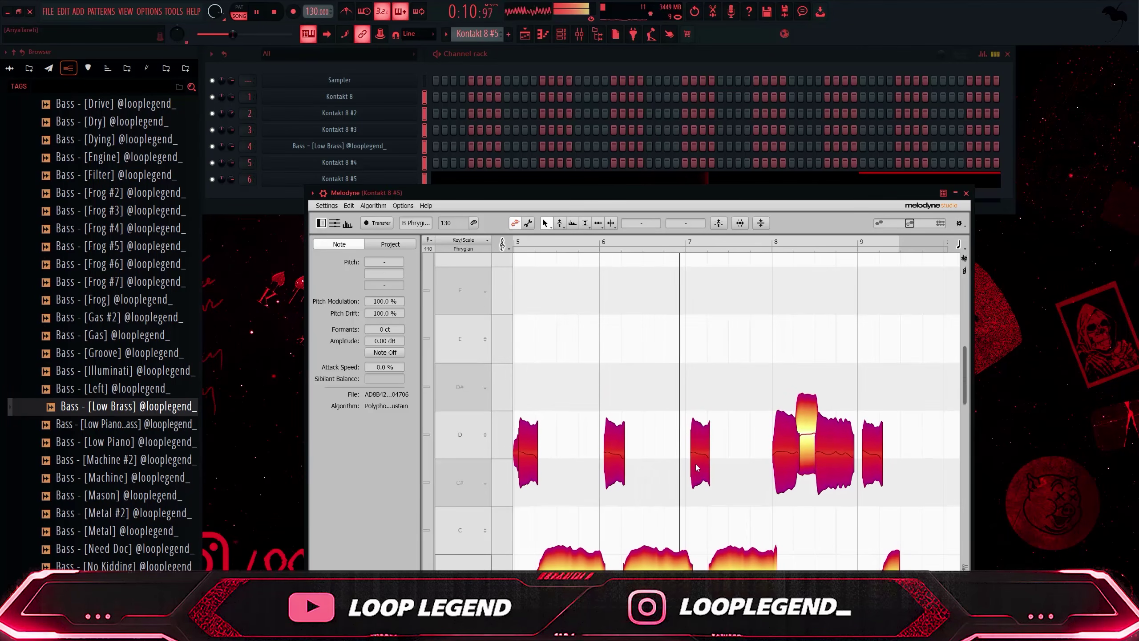
pyautogui.scroll(-3, 703, 486)
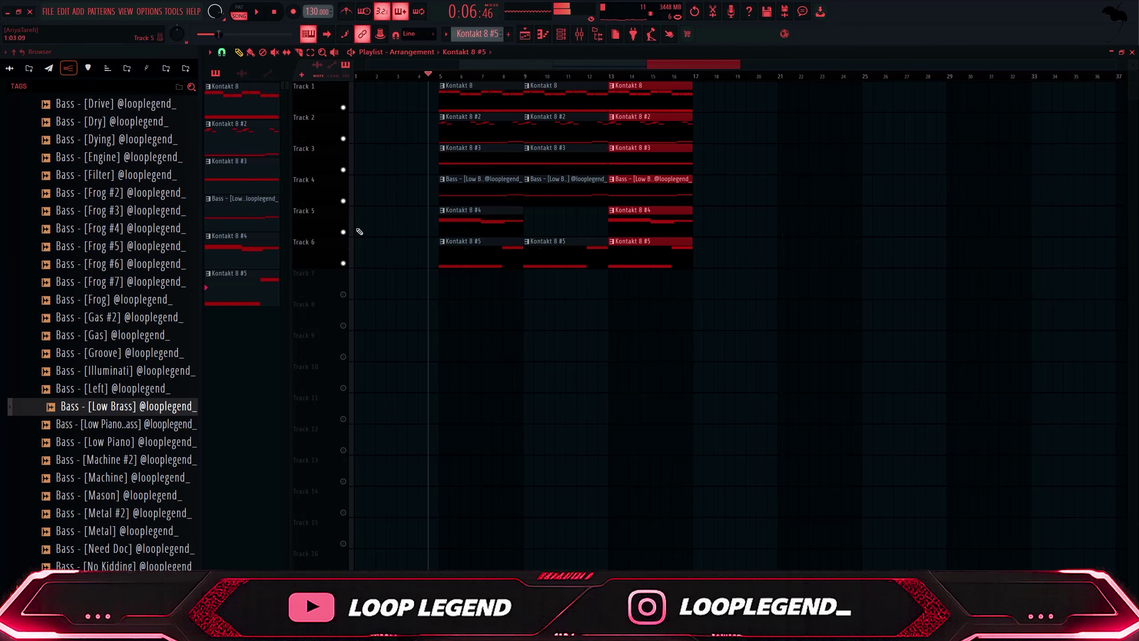
# Remove every clip except the first and last Kontakt 8 #5 clips, and consolidate the time selection around the first one to audio
pyautogui.moveTo(331, 223); pyautogui.dragTo(331, 97)
pyautogui.press('Delete')
pyautogui.rightClick(578, 248)
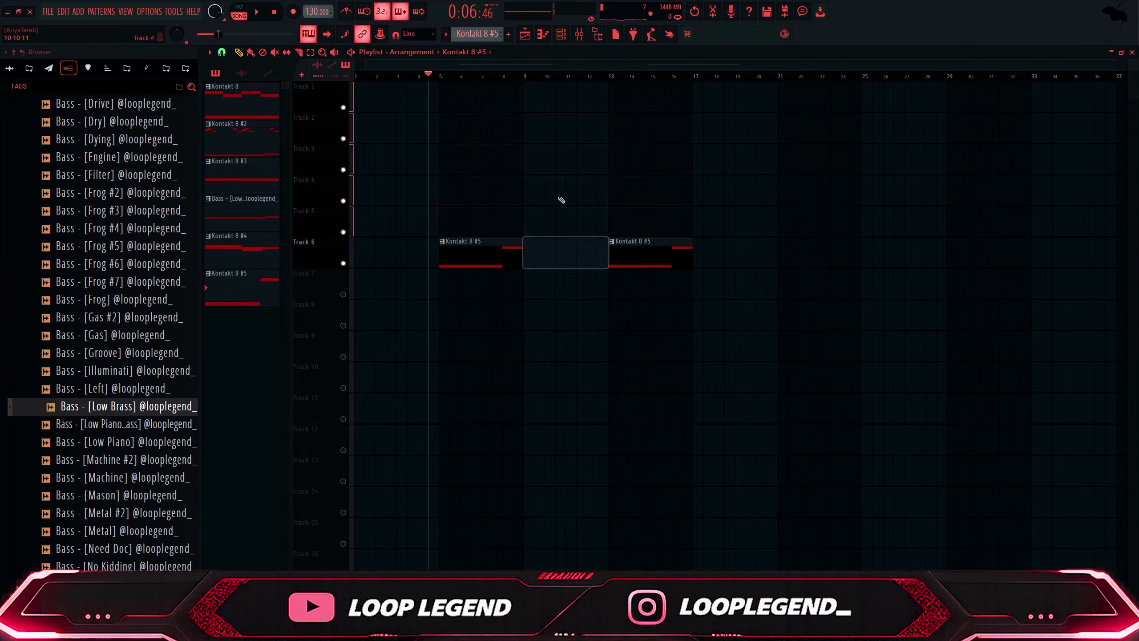
pyautogui.moveTo(545, 80); pyautogui.dragTo(427, 81)
pyautogui.hotkey('ctrl', 'alt', 'c')
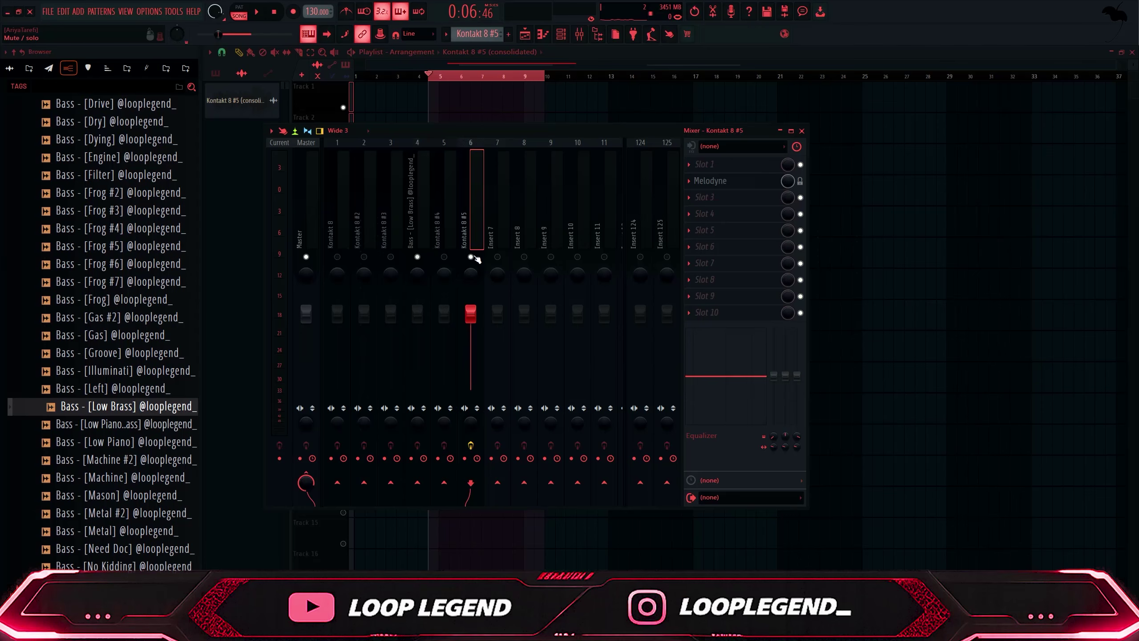
# Solo the Kontakt 8 mixer track and load Fruity Parametric EQ 2 in its slot 4 with the Low Cut preset
pyautogui.press('F9')
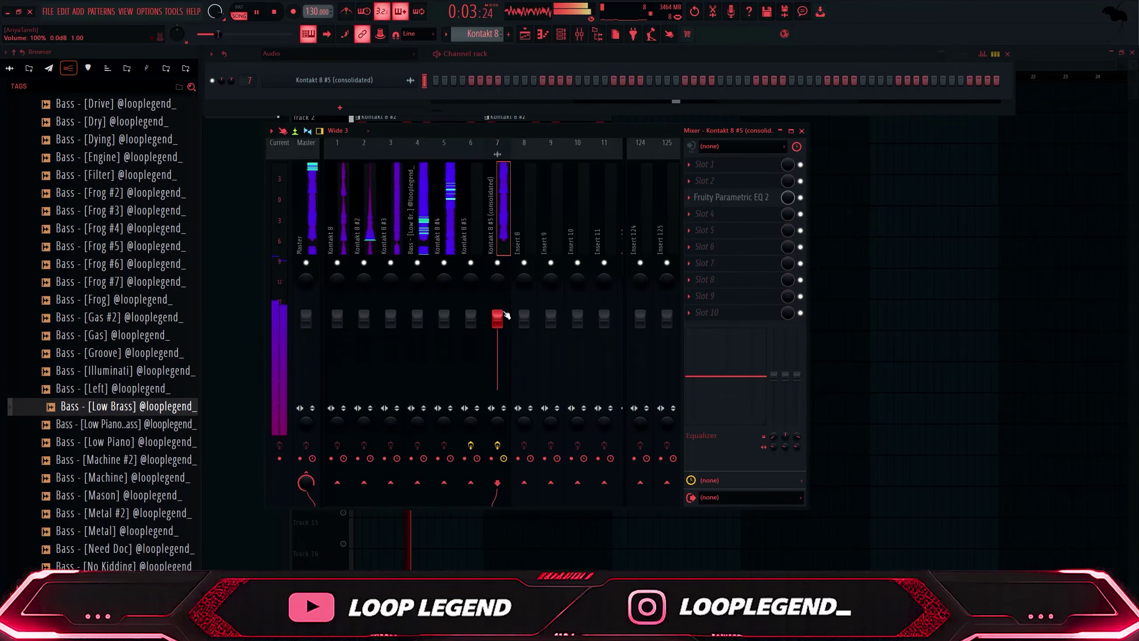
pyautogui.rightClick(338, 263)
pyautogui.click(334, 216)
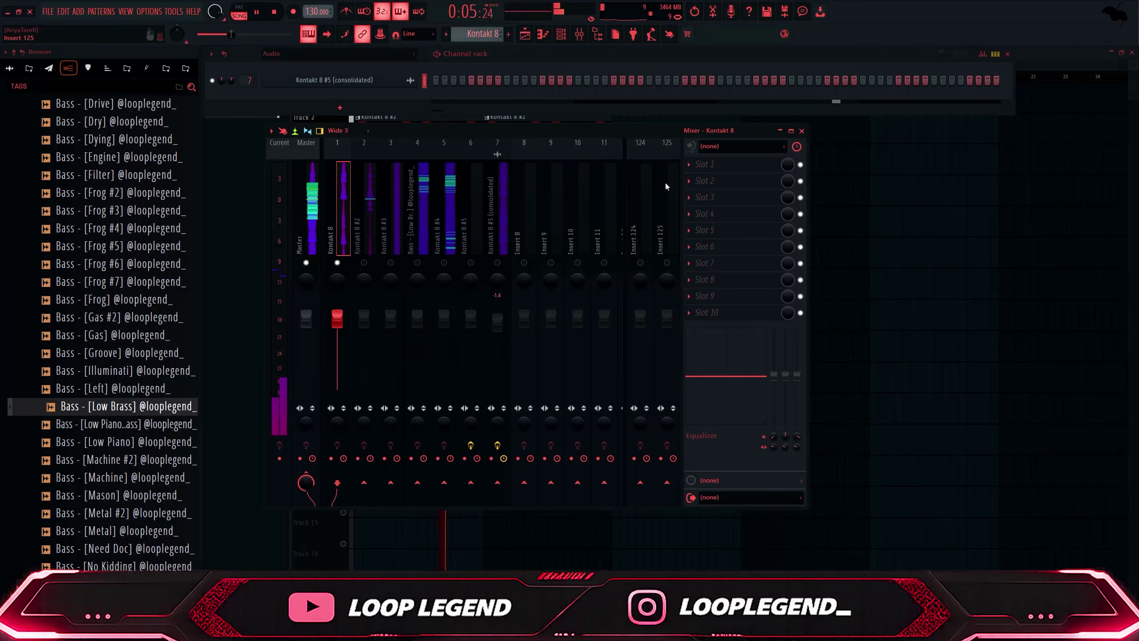
pyautogui.click(689, 181)
pyautogui.click(473, 562)
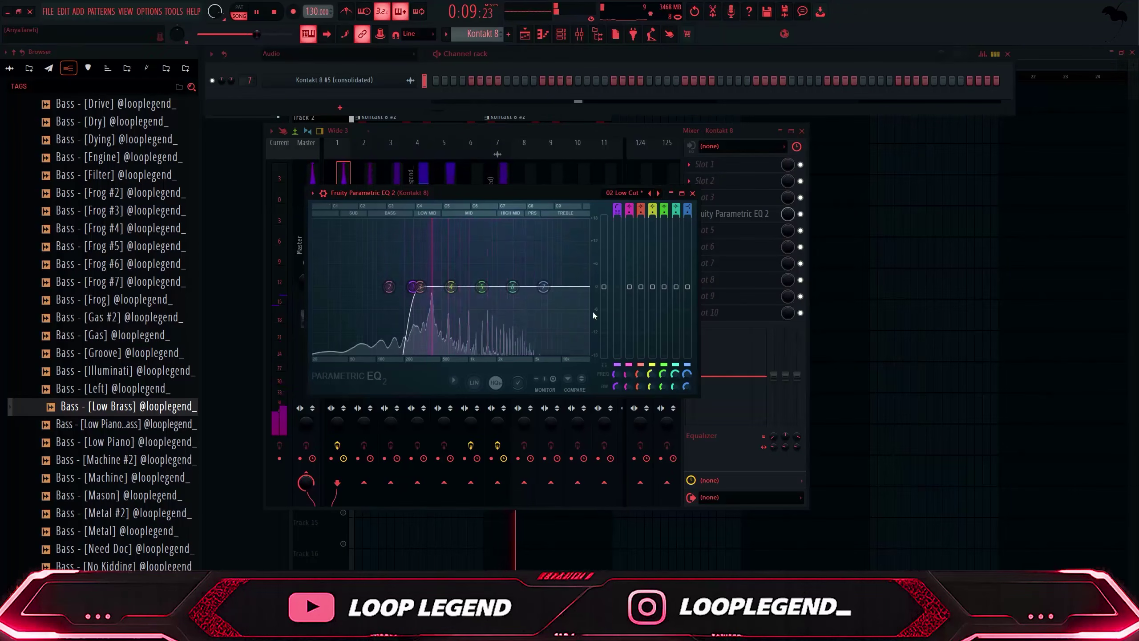
pyautogui.click(693, 193)
# Try Fruity Parametric EQ 2 on the Kontakt 8 #2 mixer track by copying it over from Kontakt 8
pyautogui.click(690, 215)
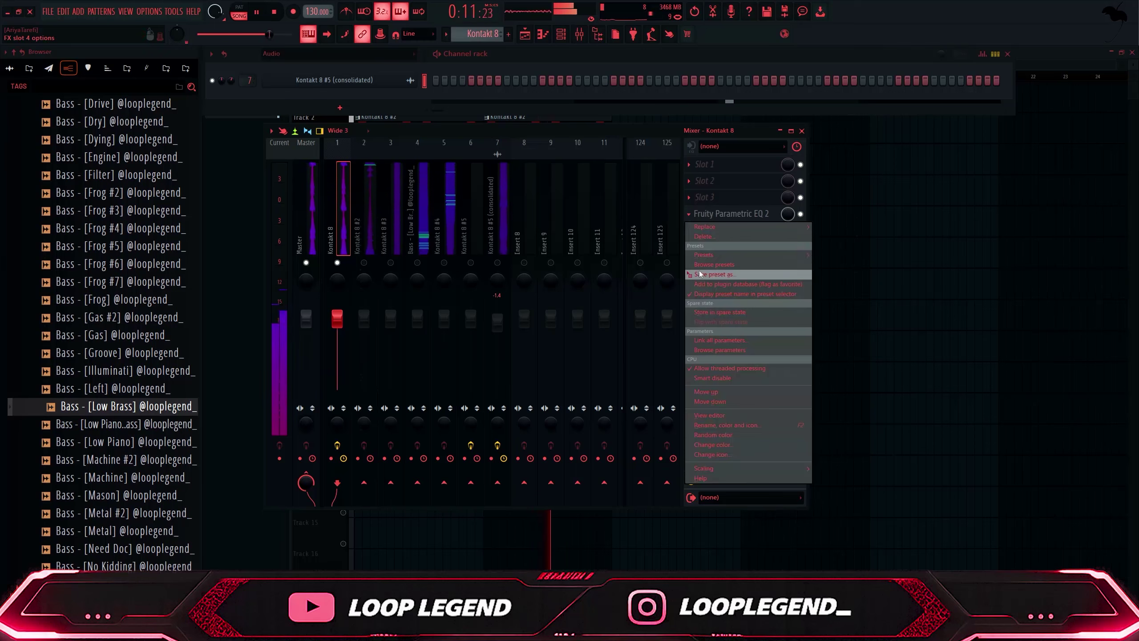
pyautogui.moveTo(727, 274); pyautogui.dragTo(368, 264)
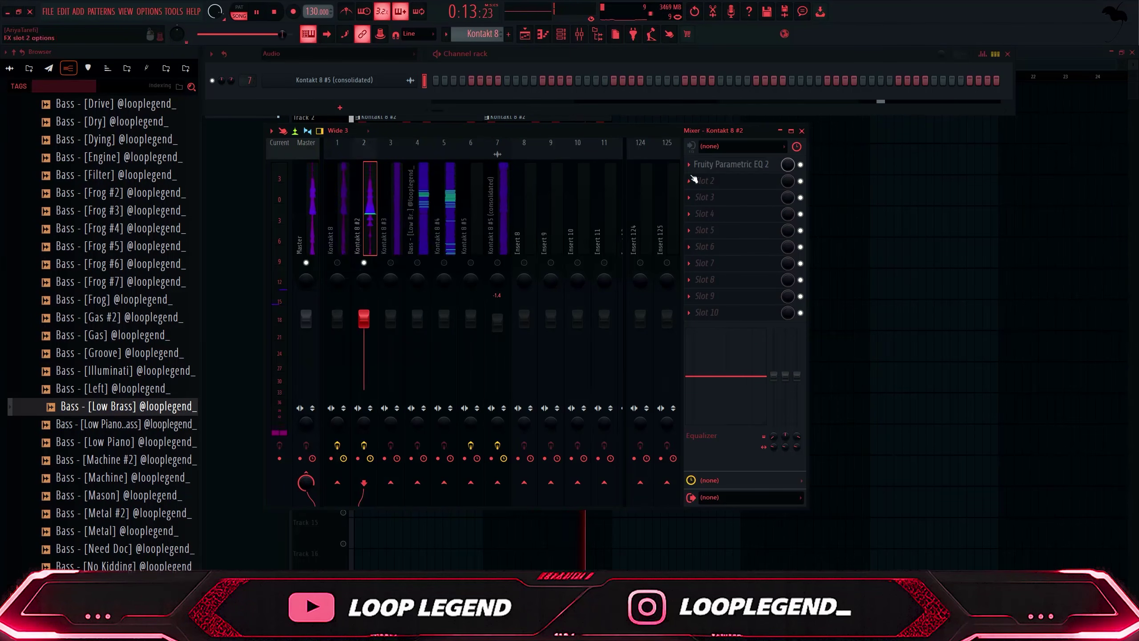
pyautogui.click(717, 164)
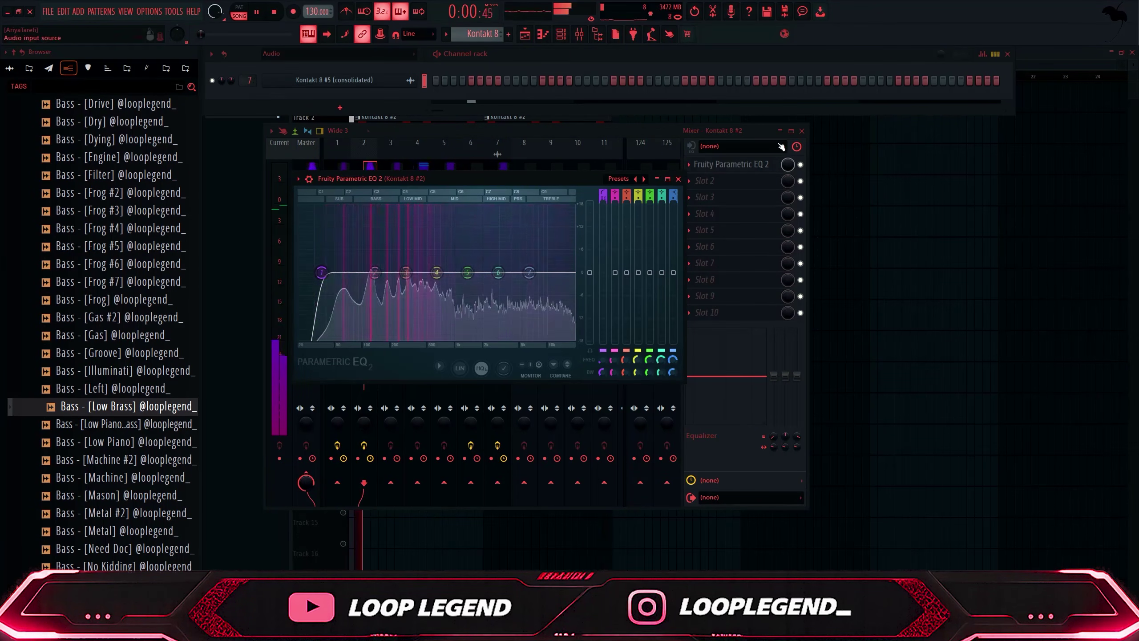
pyautogui.click(679, 179)
# Solo Kontakt 8 #3, load Fruity Parametric EQ 2 in slot 5 with the Low Cut + High Cut preset, and raise its low-cut frequency
pyautogui.click(396, 211)
pyautogui.rightClick(391, 262)
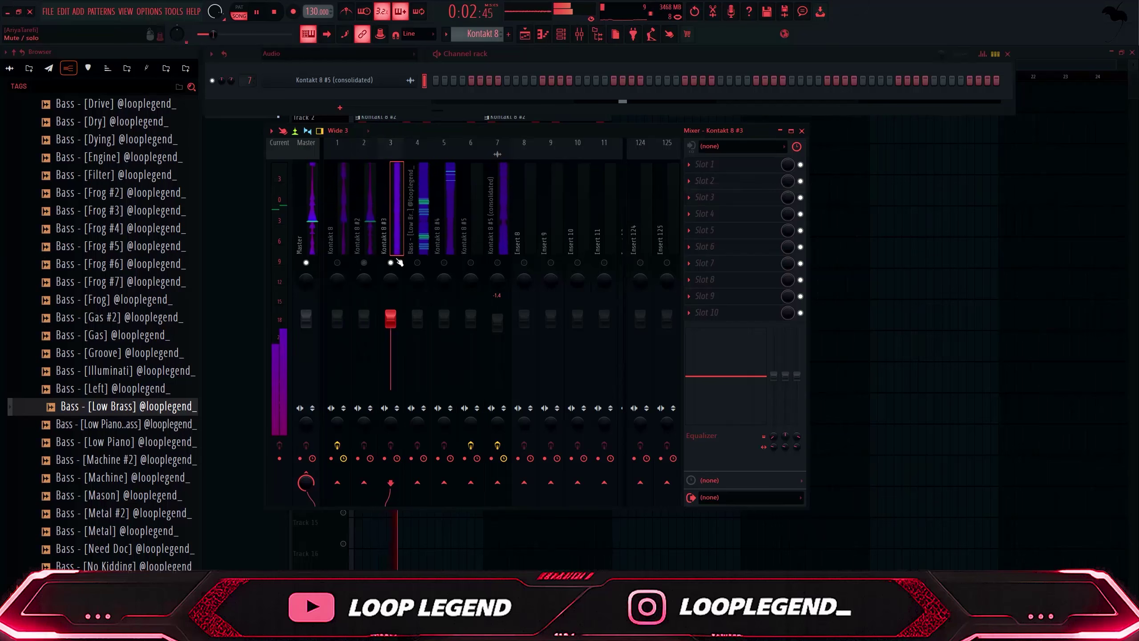
pyautogui.click(713, 165)
pyautogui.click(442, 561)
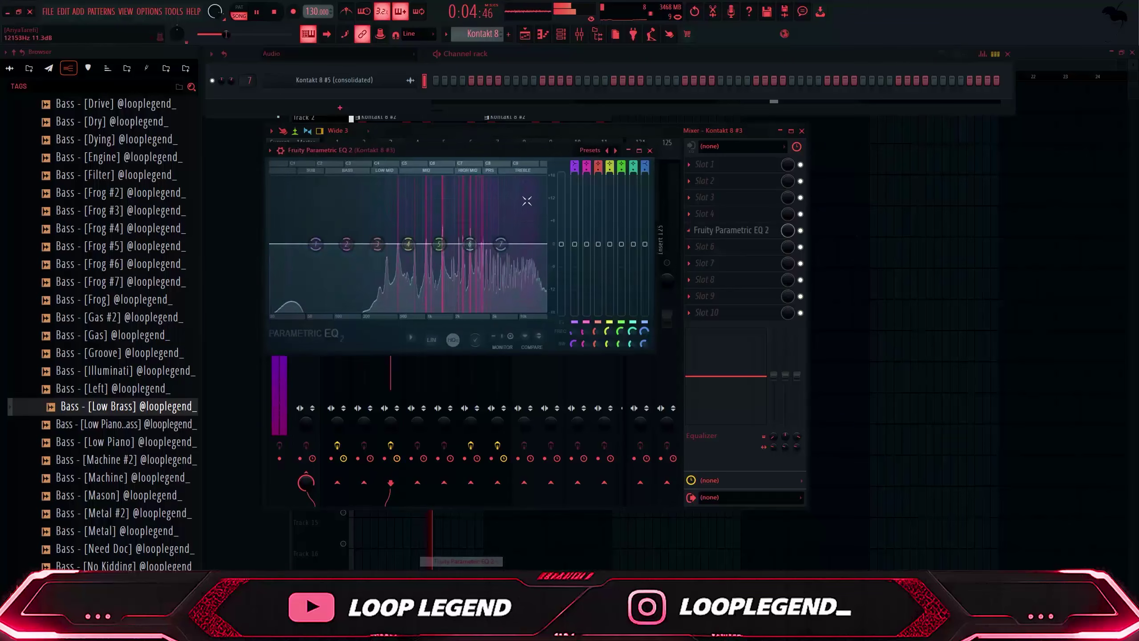
pyautogui.click(545, 253)
pyautogui.moveTo(316, 244); pyautogui.dragTo(371, 245)
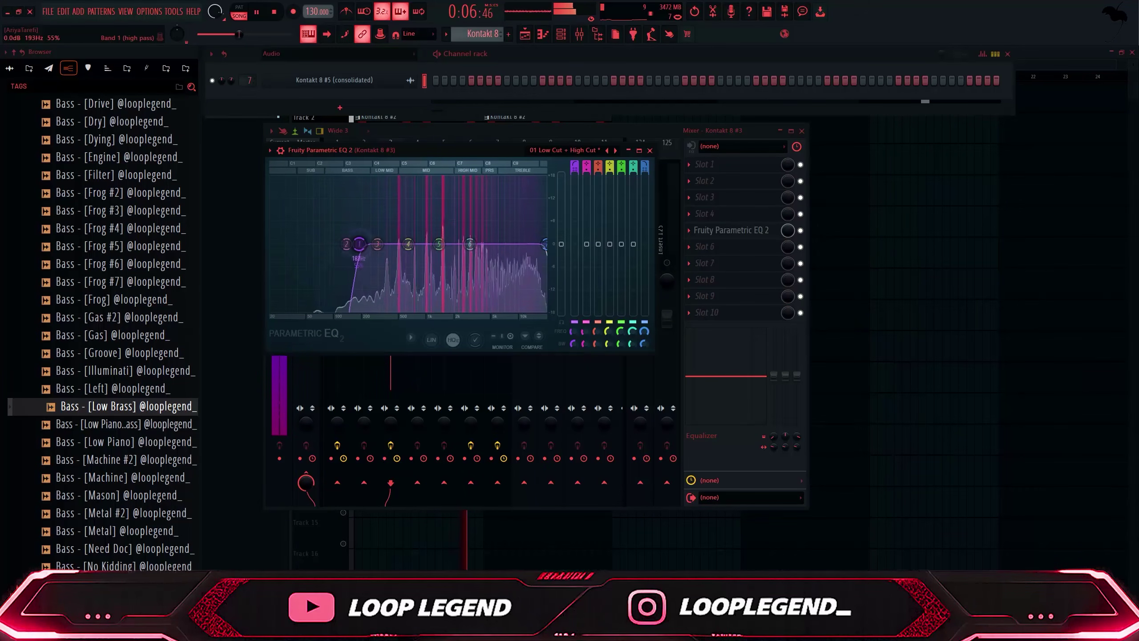
pyautogui.scroll(-1, 364, 53)
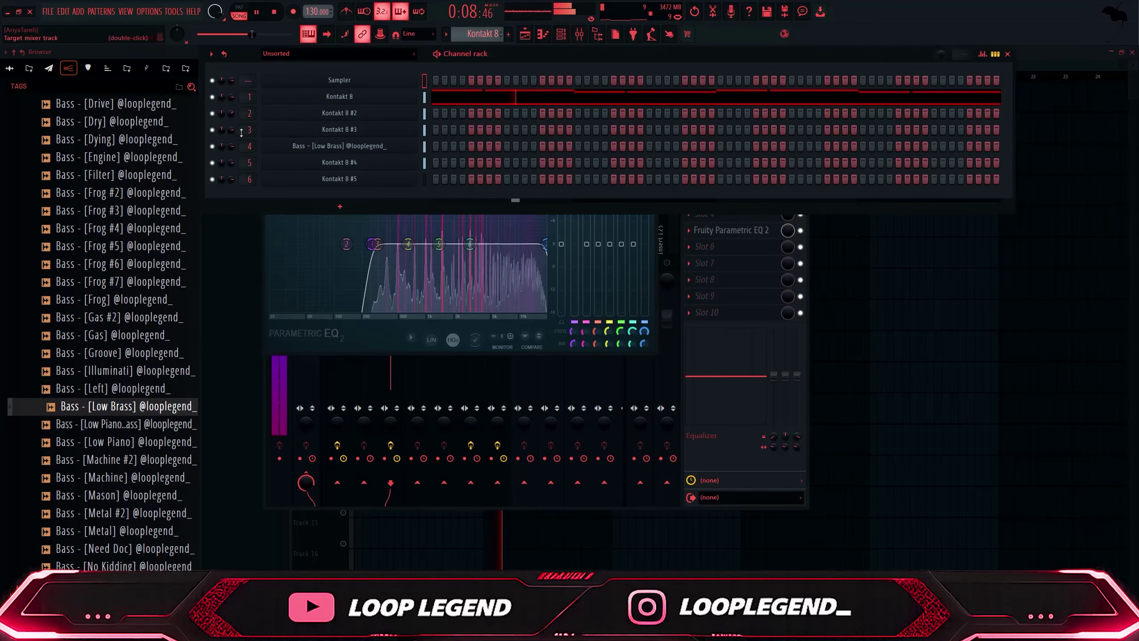
pyautogui.press('Escape')
pyautogui.press('Escape')
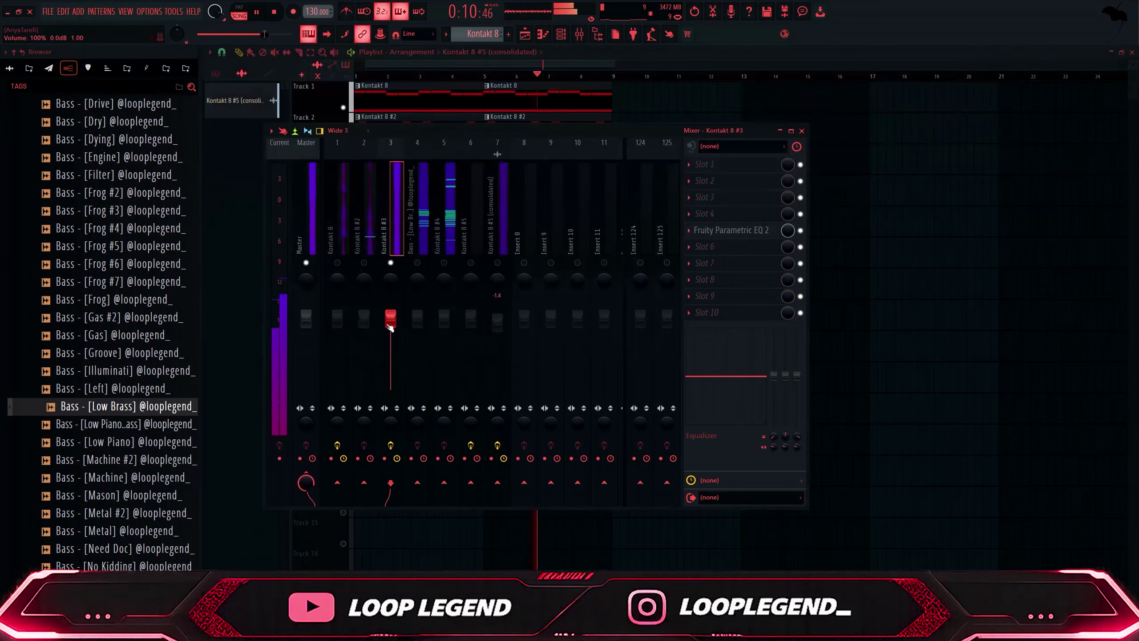
# Bring Kontakt 8 back into the mix and load Fruity Limiter in slot 4 of the Kontakt 8 #2 track
pyautogui.click(343, 226)
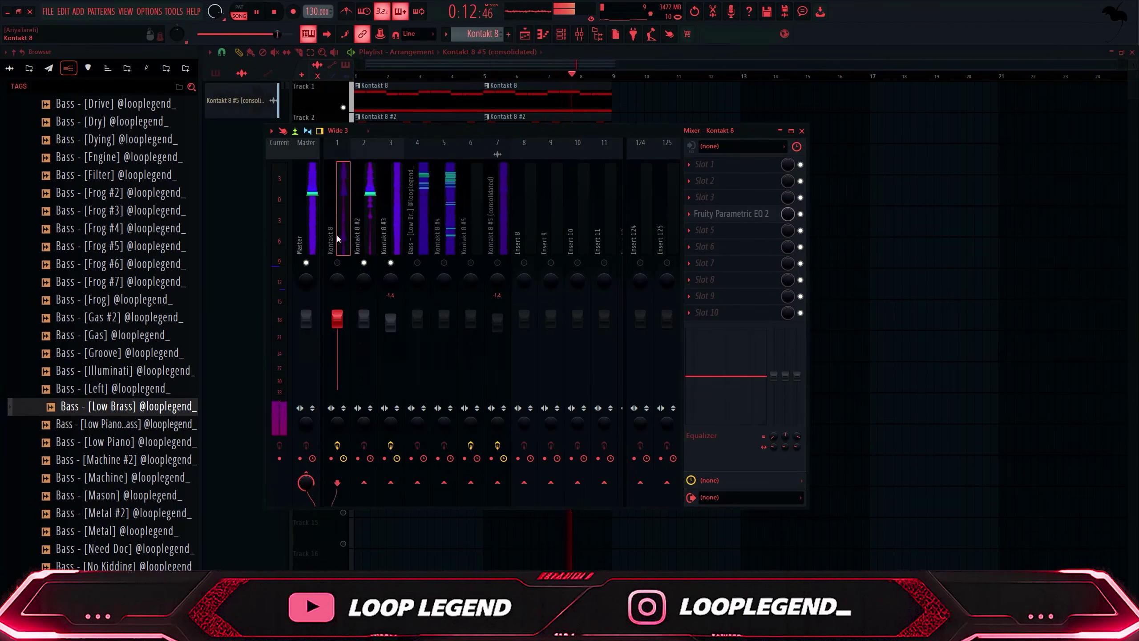
pyautogui.click(375, 317)
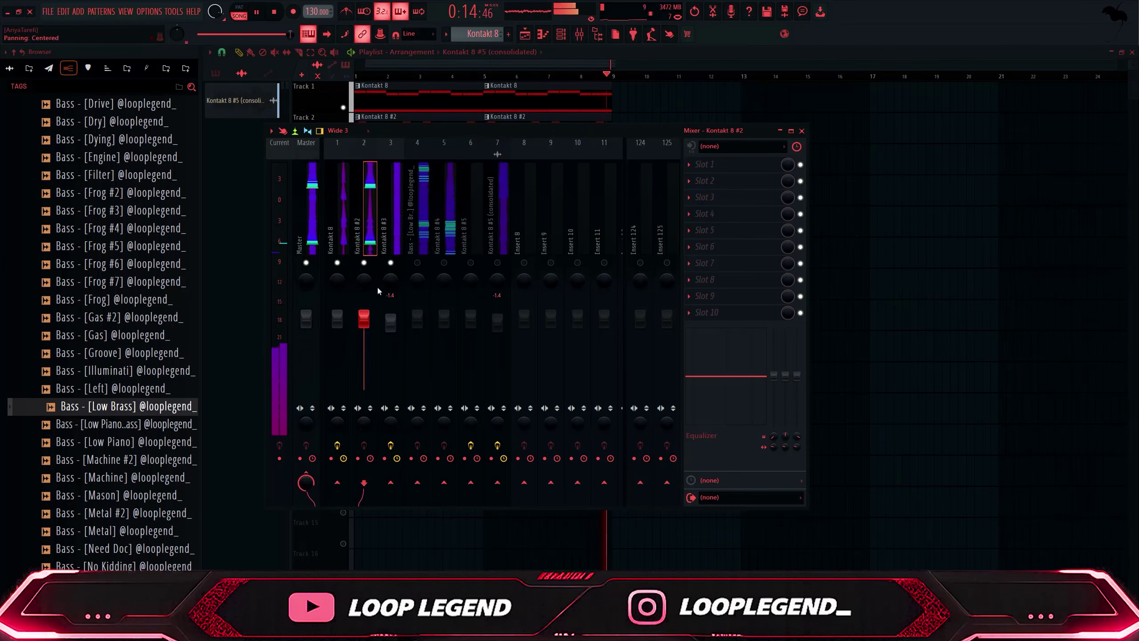
pyautogui.click(728, 211)
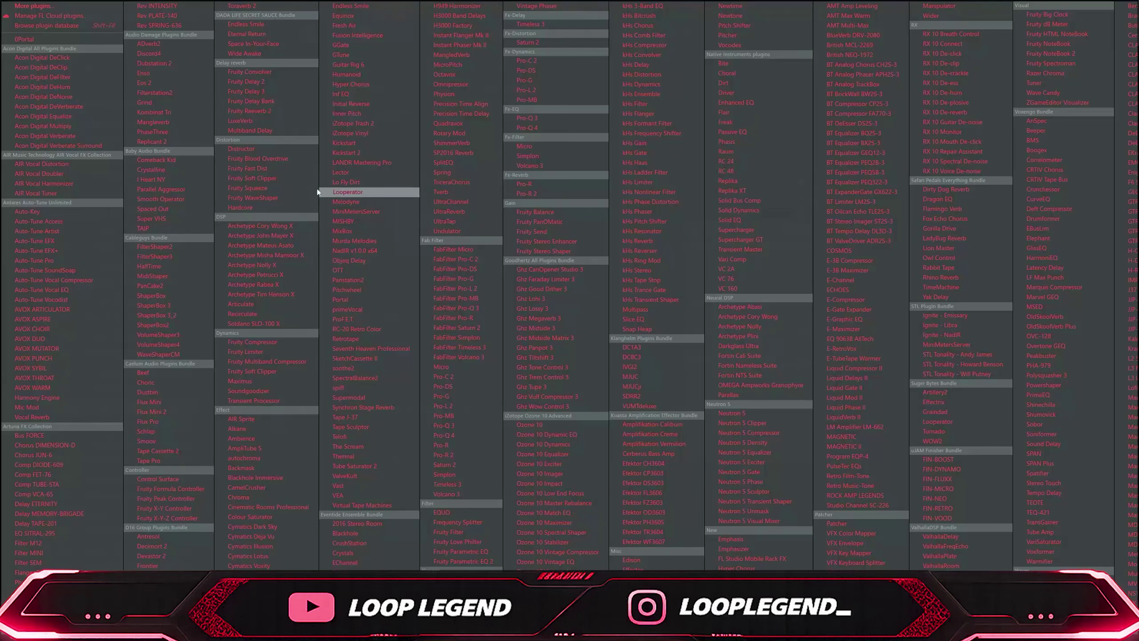
pyautogui.click(247, 352)
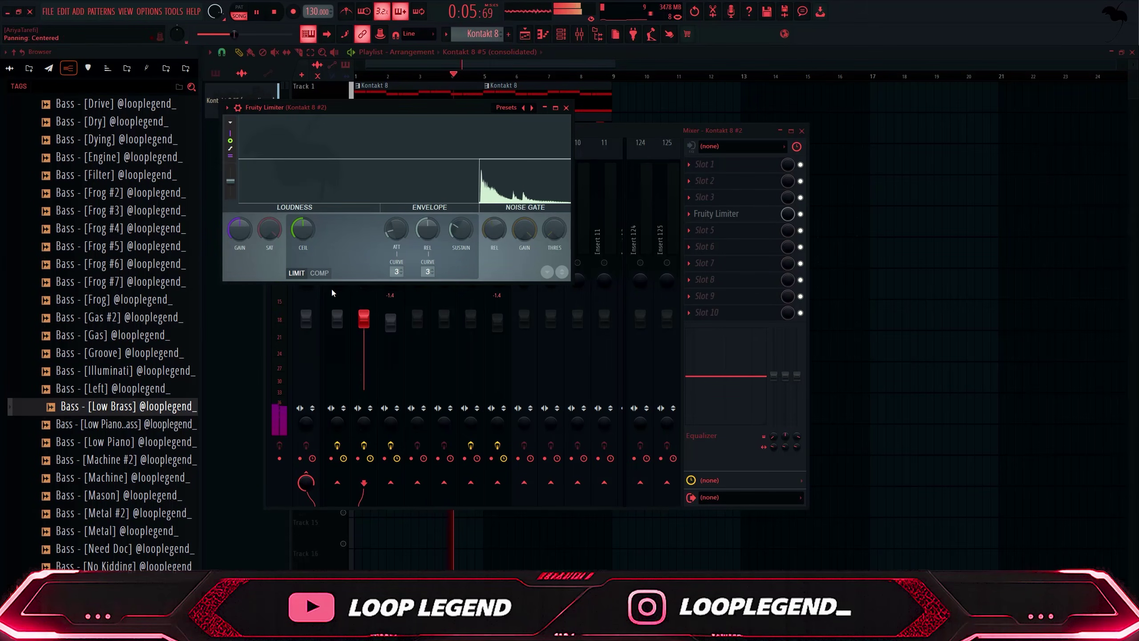
# Switch the Kontakt 8 #2 limiter to compressor mode, increase the ratio and set the threshold to -16.5 dB
pyautogui.click(319, 272)
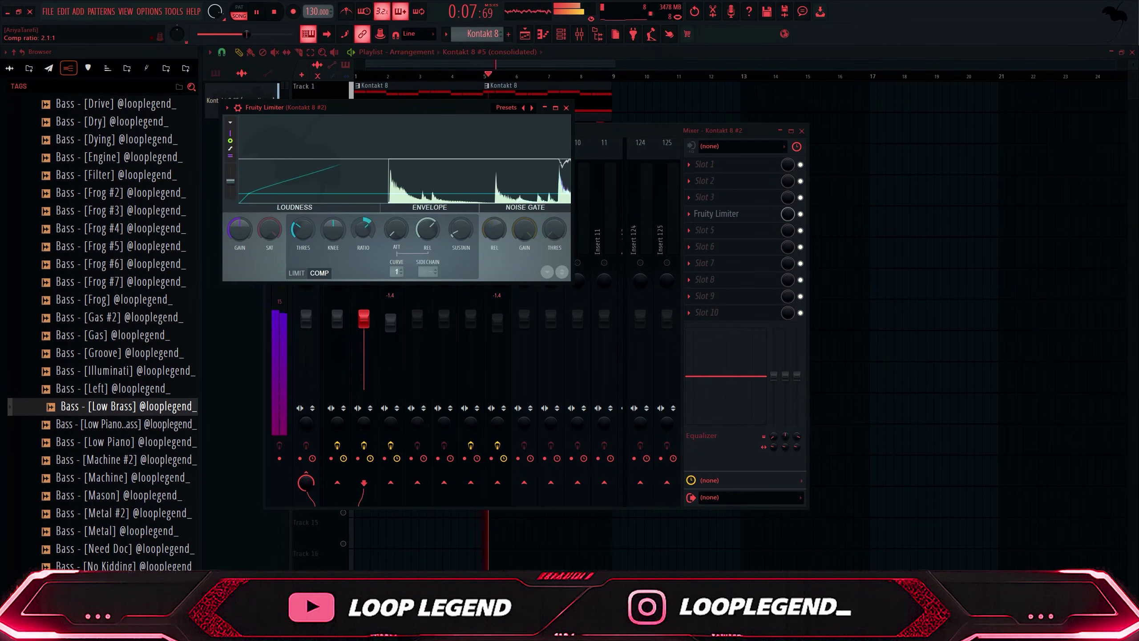
pyautogui.moveTo(363, 230); pyautogui.dragTo(397, 224)
pyautogui.moveTo(303, 229)
pyautogui.mouseDown()
pyautogui.moveTo(303, 218)
pyautogui.moveTo(303, 235)
pyautogui.mouseUp()
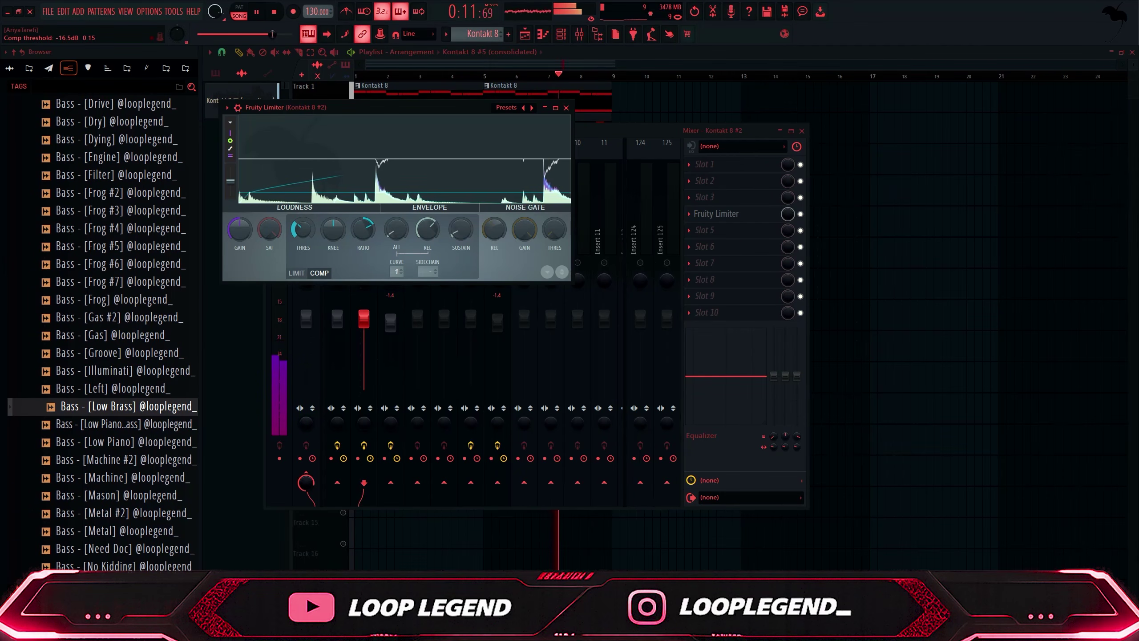
pyautogui.press('Escape')
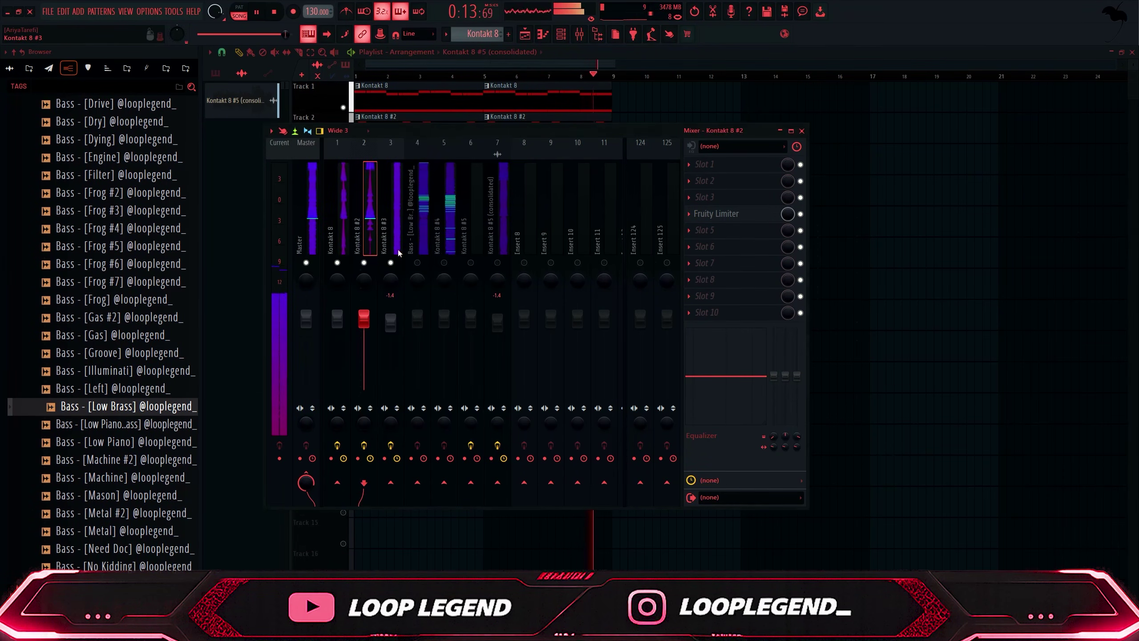
# Set the Low Brass track to -0.7 dB and load Parametric EQ 2 on Kontakt 8 #4 with Low Cut + High Cut, raising the low cut
pyautogui.click(423, 323)
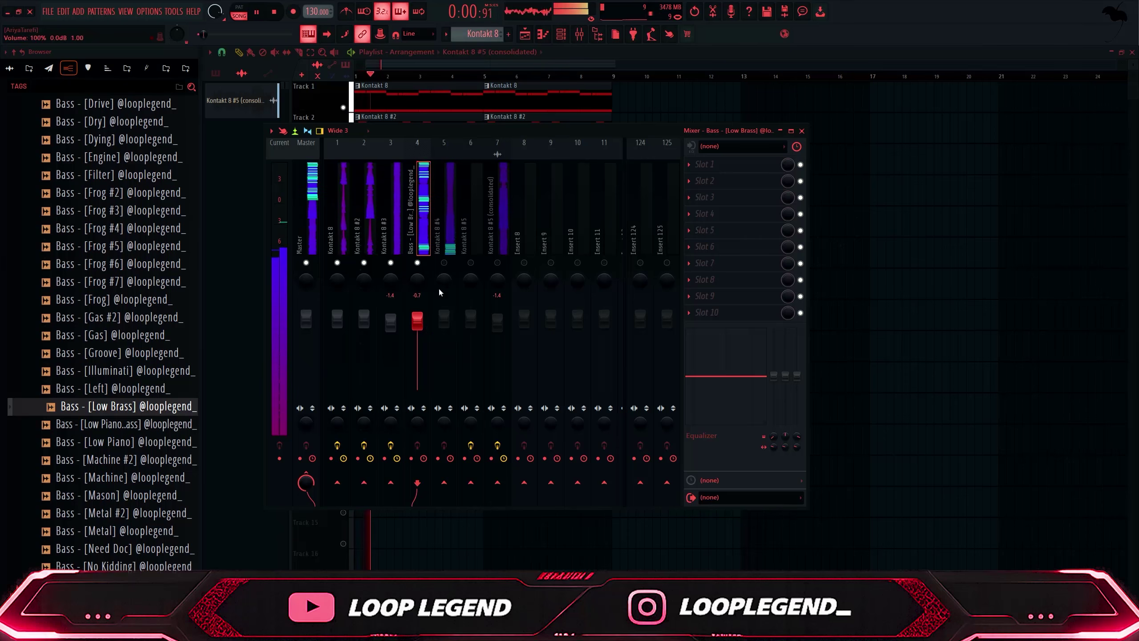
pyautogui.click(444, 228)
pyautogui.click(729, 204)
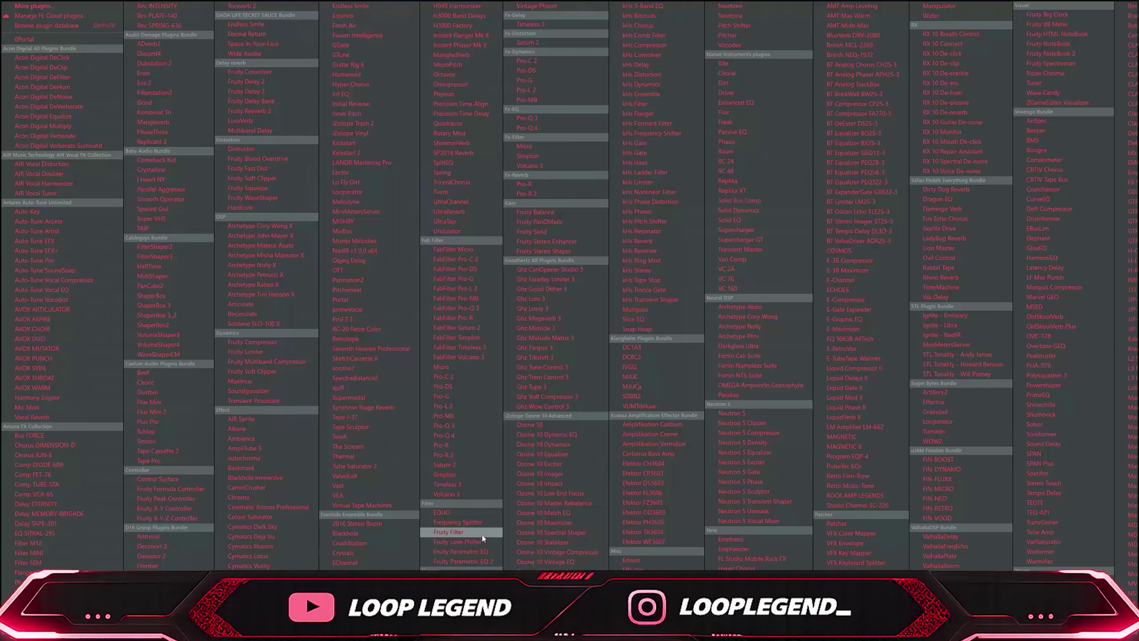
pyautogui.click(460, 557)
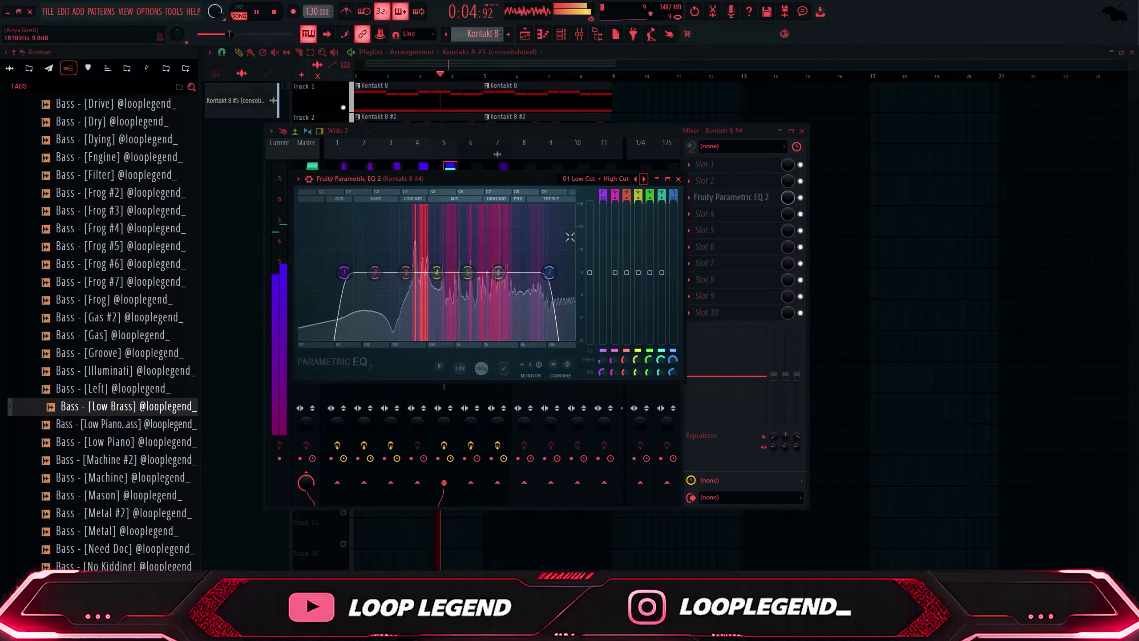
pyautogui.moveTo(344, 272); pyautogui.dragTo(399, 273)
pyautogui.press('Escape')
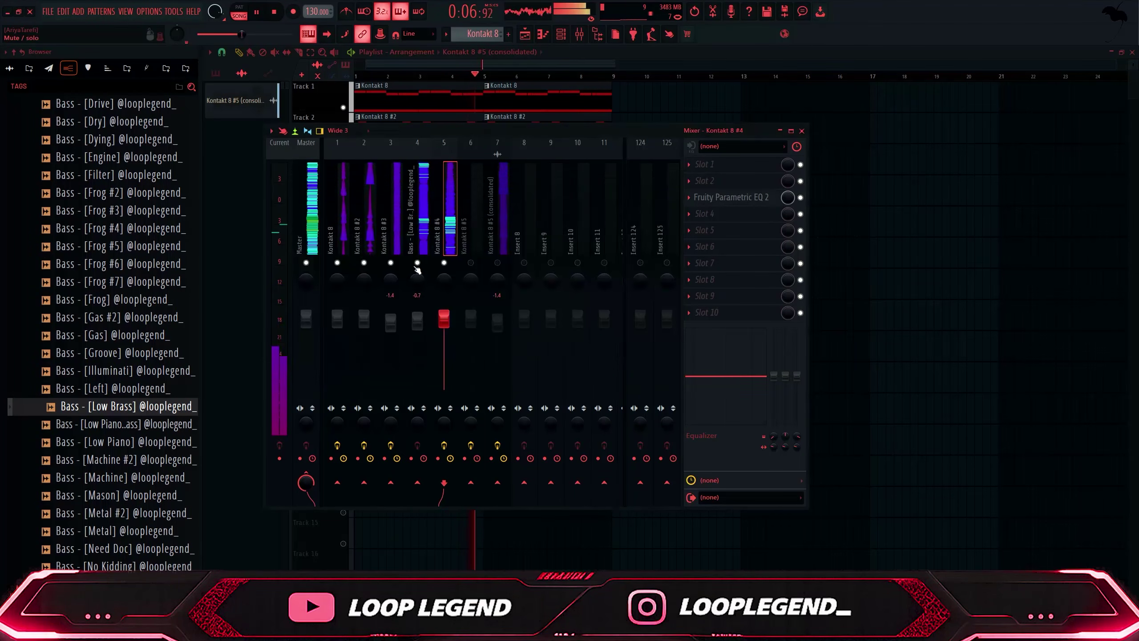
# Lower Kontakt 8 #5 (consolidated) to -2.8 dB and Kontakt 8 #4 to -1.4 dB, and unmute the Low Brass track
pyautogui.click(501, 234)
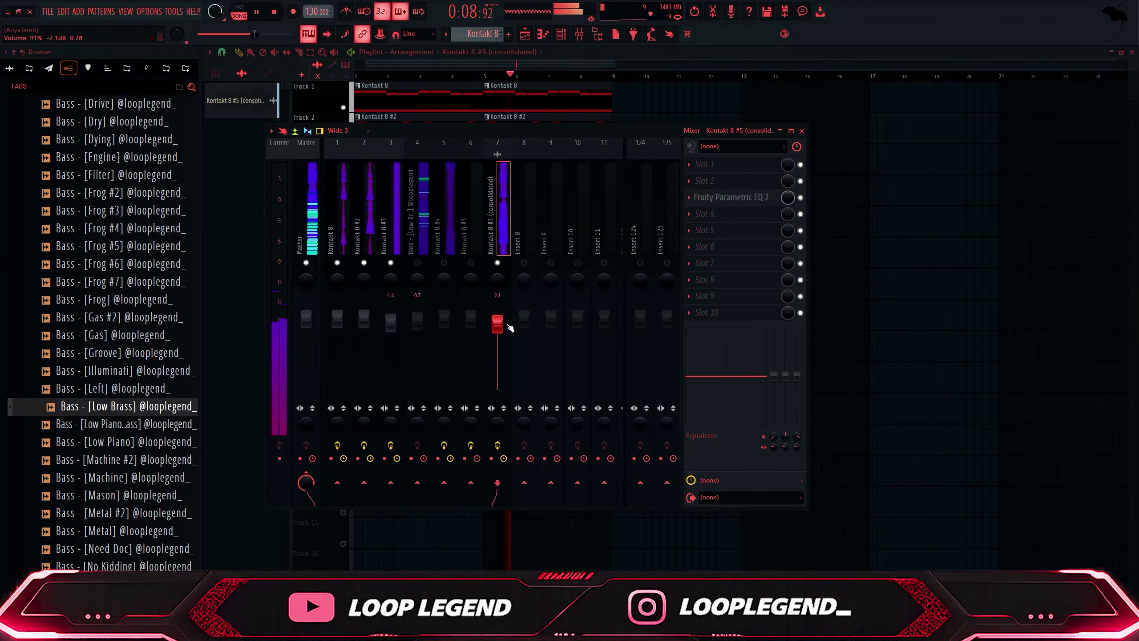
pyautogui.click(316, 232)
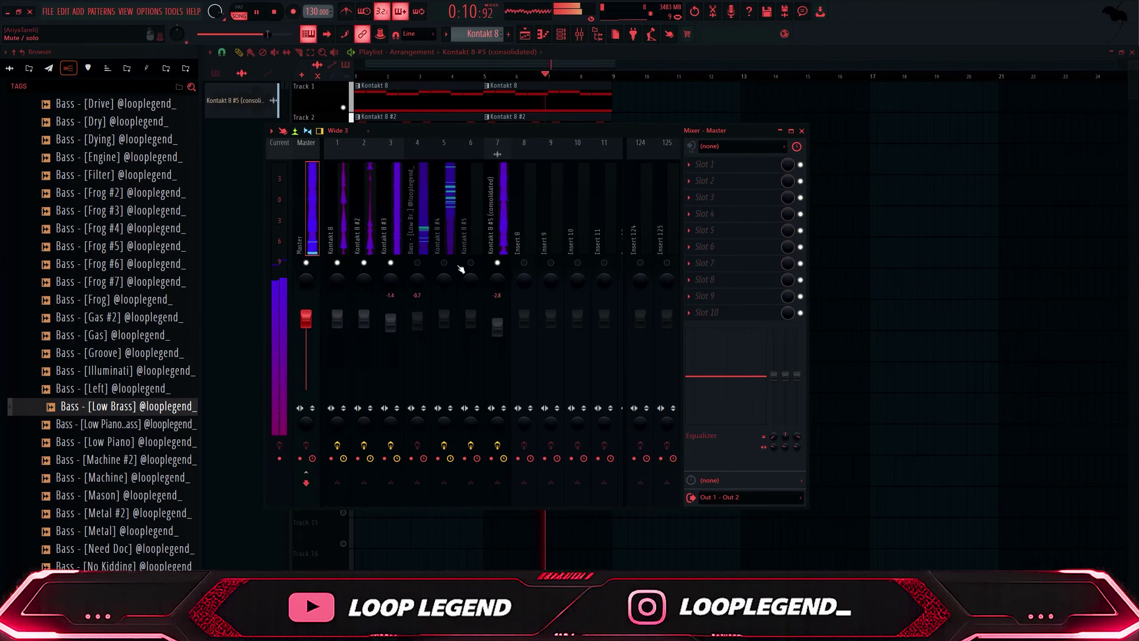
pyautogui.click(449, 239)
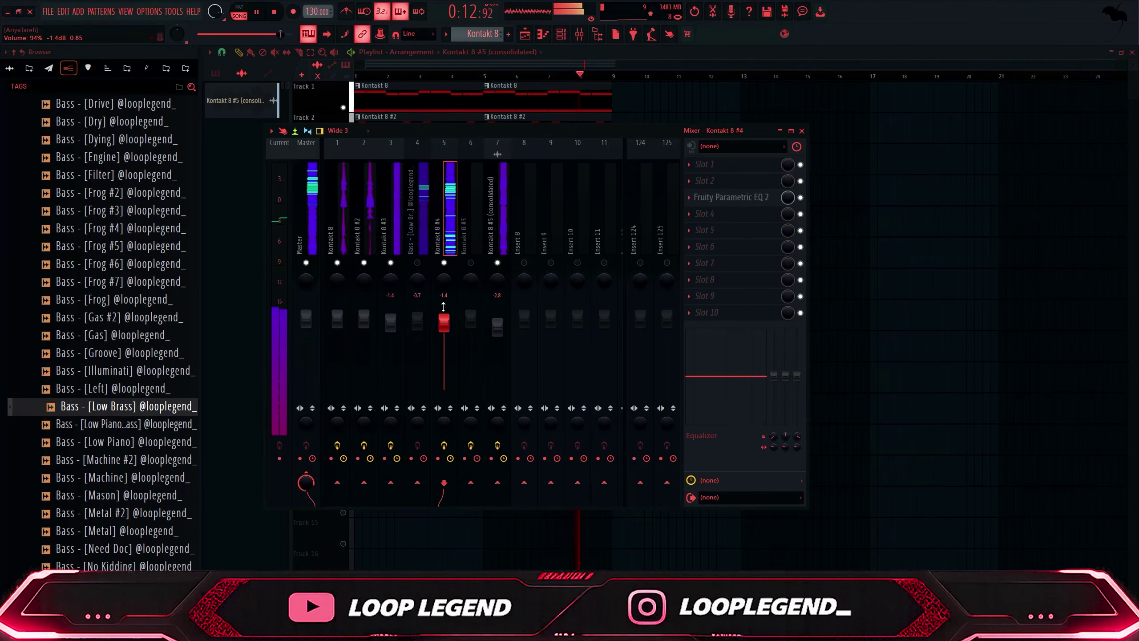
pyautogui.click(417, 263)
pyautogui.click(422, 224)
pyautogui.click(314, 236)
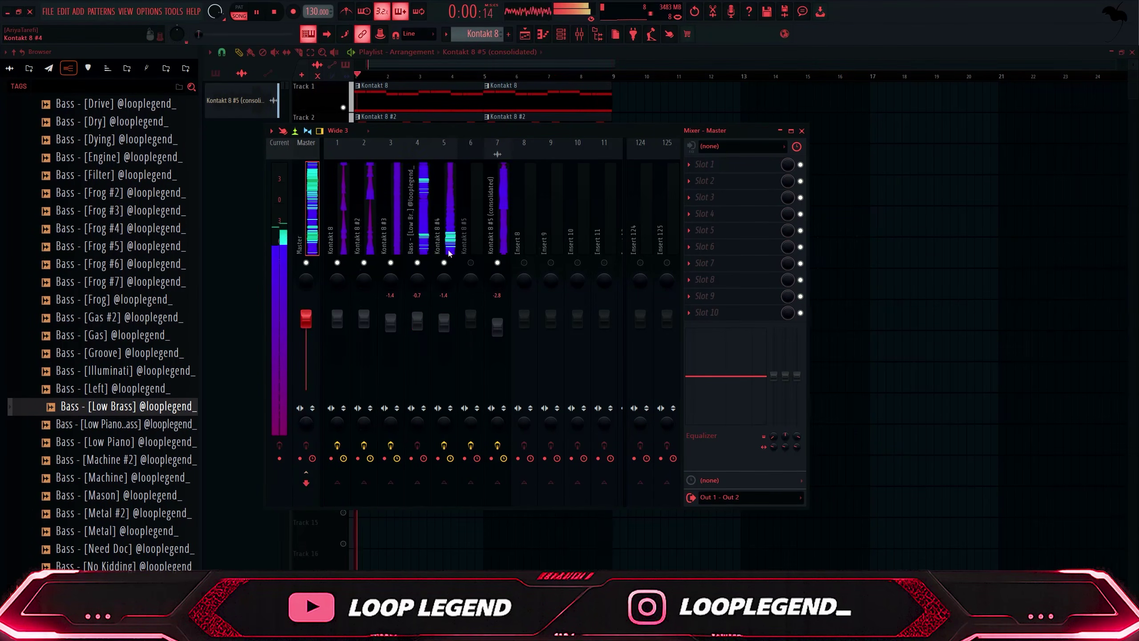
# Lower mixer tracks 1 to 7 together by about 0.7 dB, and raise Kontakt 8 #4 and Low Brass to -0.6 dB
pyautogui.keyDown('shift'); pyautogui.click(507, 241); pyautogui.keyUp('shift')
pyautogui.scroll(-1, 477, 316)
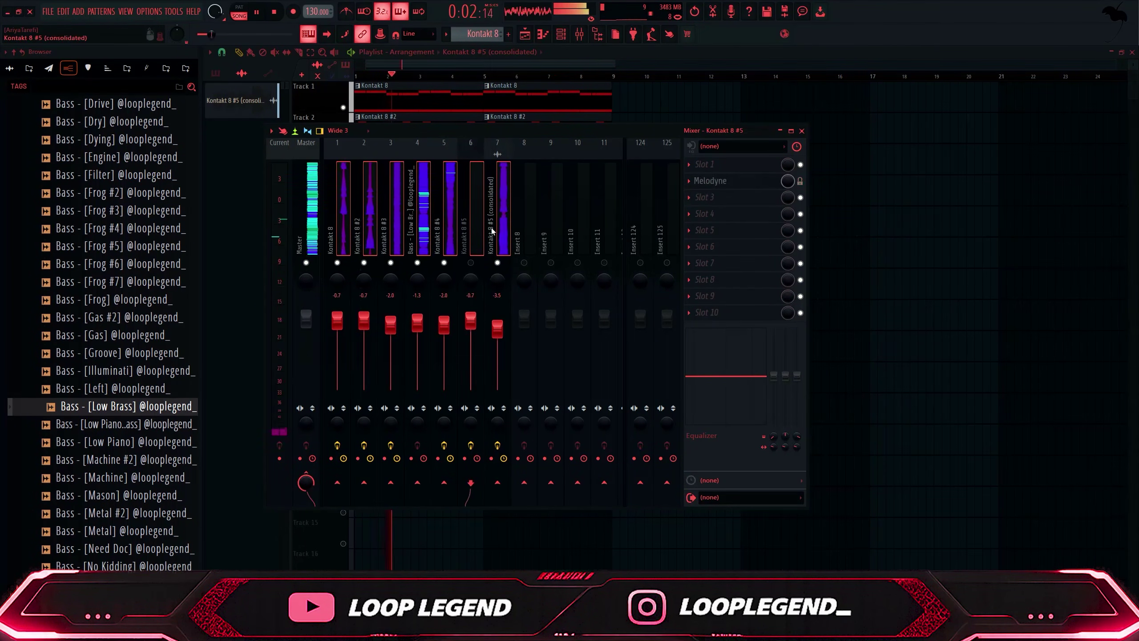
pyautogui.click(451, 240)
pyautogui.click(423, 291)
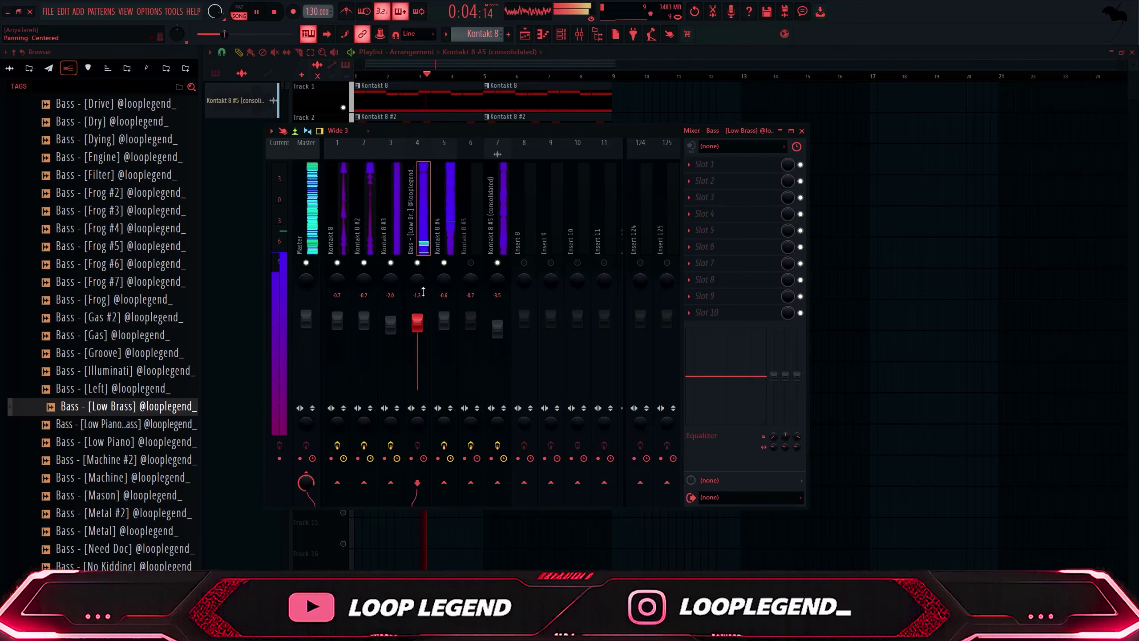
pyautogui.click(313, 225)
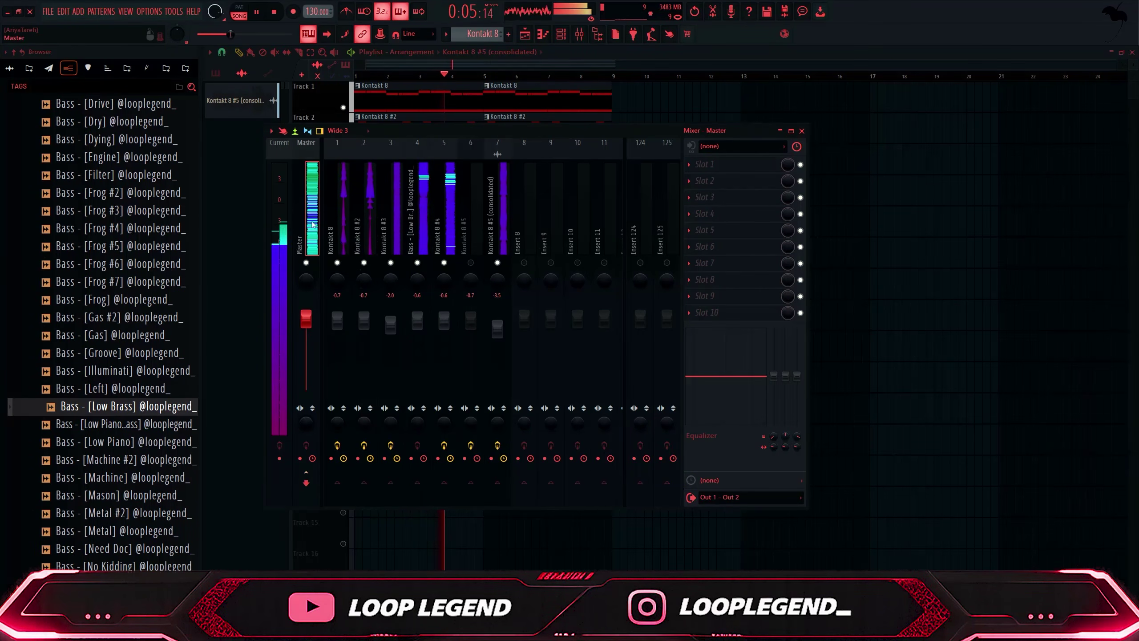
# Unmute all mixer tracks, load OTT on Kontakt 8 #4 at 27% depth, and lower its output gain slightly
pyautogui.rightClick(472, 262)
pyautogui.rightClick(472, 262)
pyautogui.click(473, 232)
pyautogui.click(704, 197)
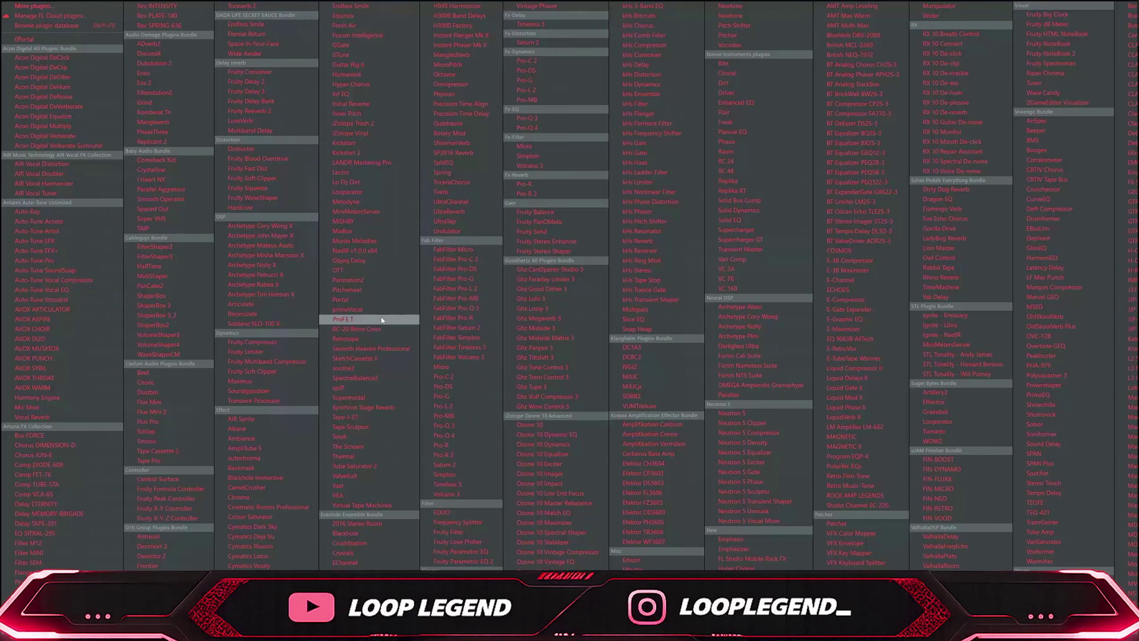
pyautogui.click(338, 269)
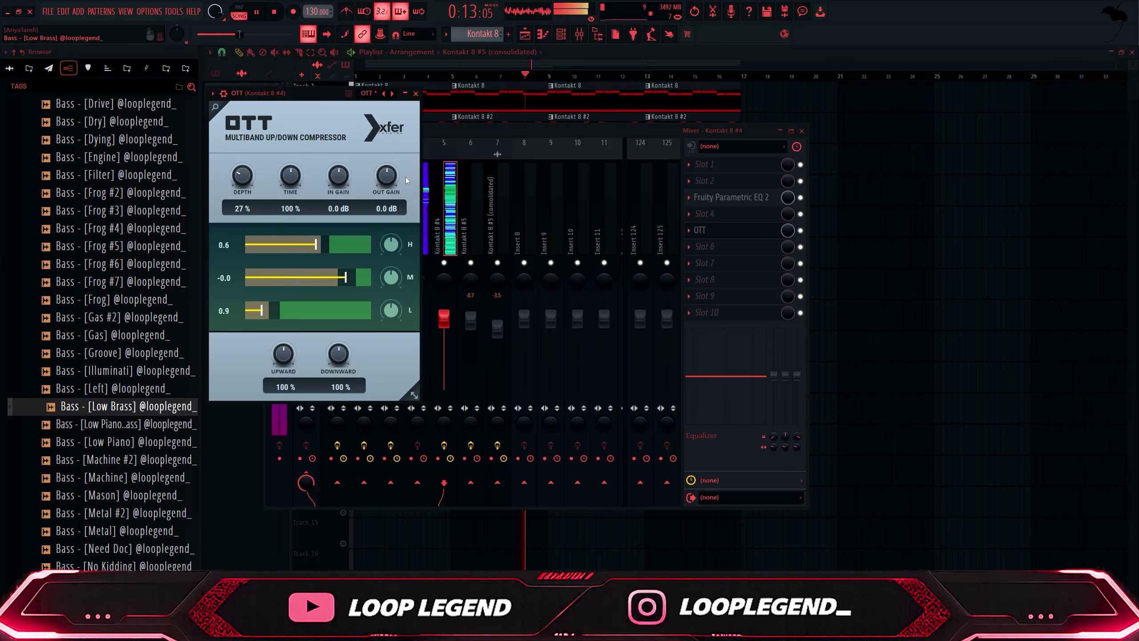
pyautogui.moveTo(386, 176); pyautogui.dragTo(387, 183)
pyautogui.press('Escape')
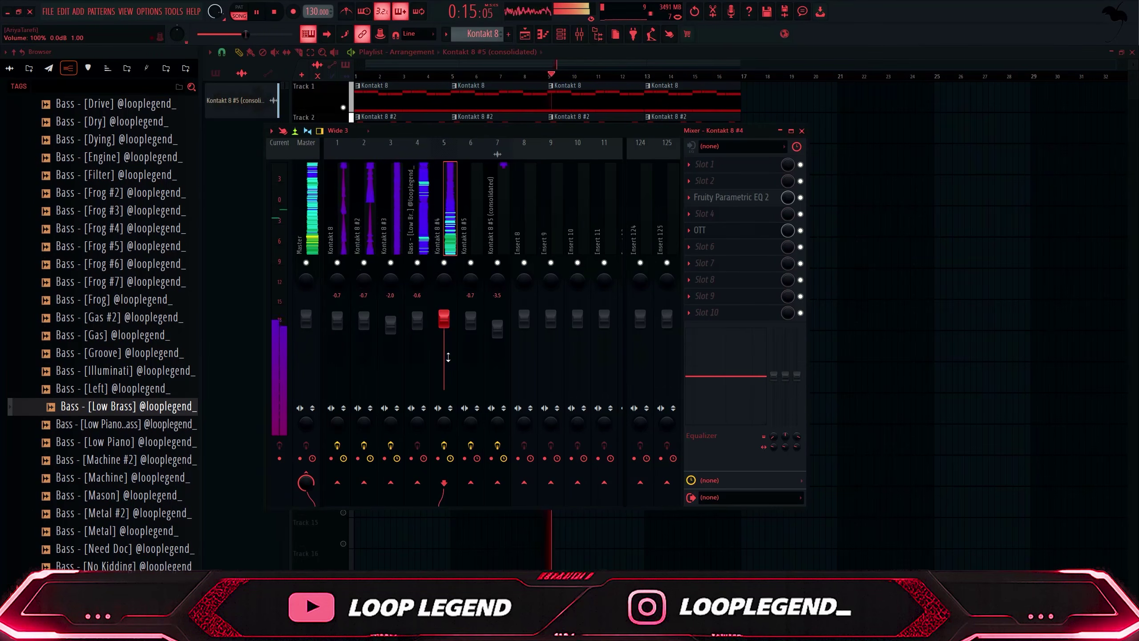
# Restart playback, lower Kontakt 8 #4 slightly and Low Brass to -1.1 dB, and merge the bass's stereo separation by about 12%
pyautogui.press('space')
pyautogui.press('space')
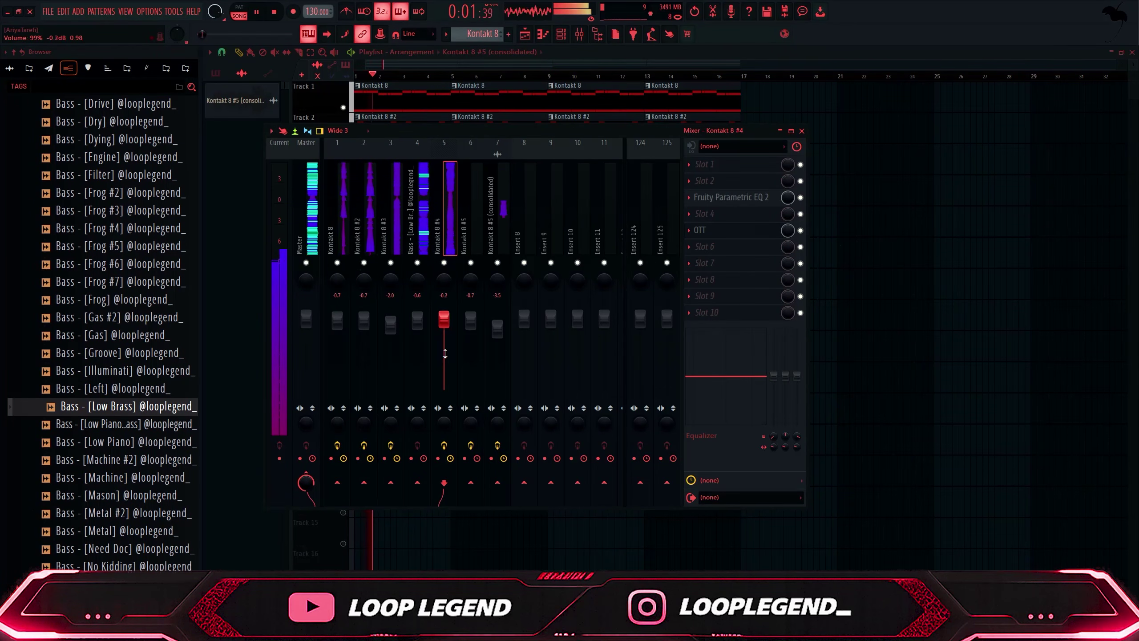
pyautogui.moveTo(444, 327); pyautogui.dragTo(418, 327)
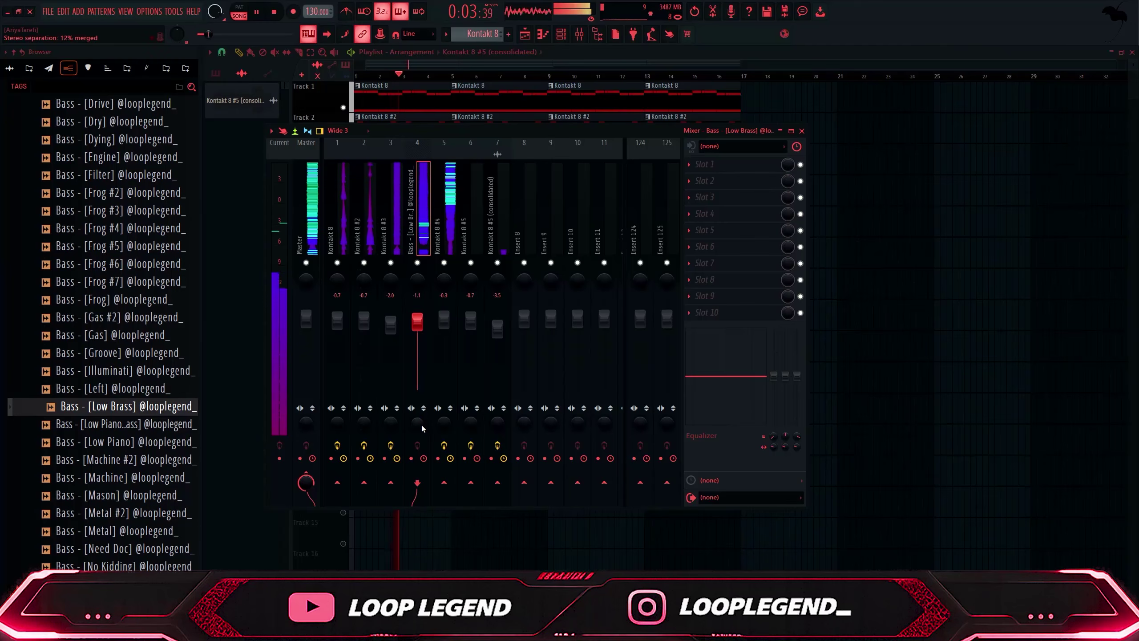
pyautogui.moveTo(422, 425); pyautogui.dragTo(421, 424)
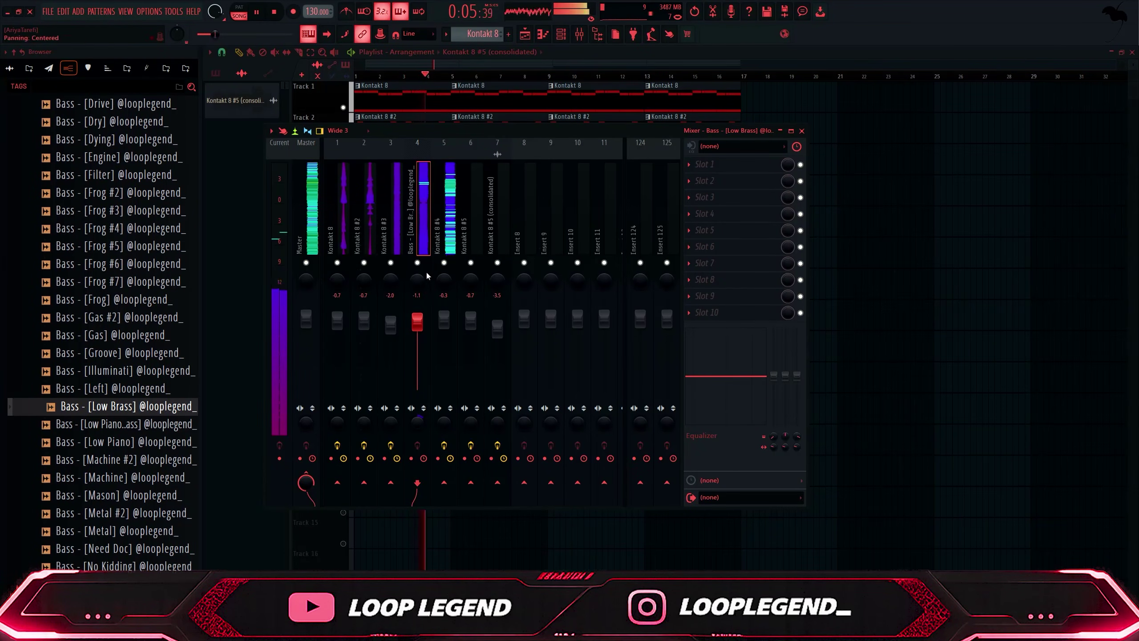
# Lower the Low Brass and Kontakt 8 #4 mixer tracks together, to -3.2 dB and -2.4 dB respectively
pyautogui.click(547, 53)
pyautogui.click(579, 34)
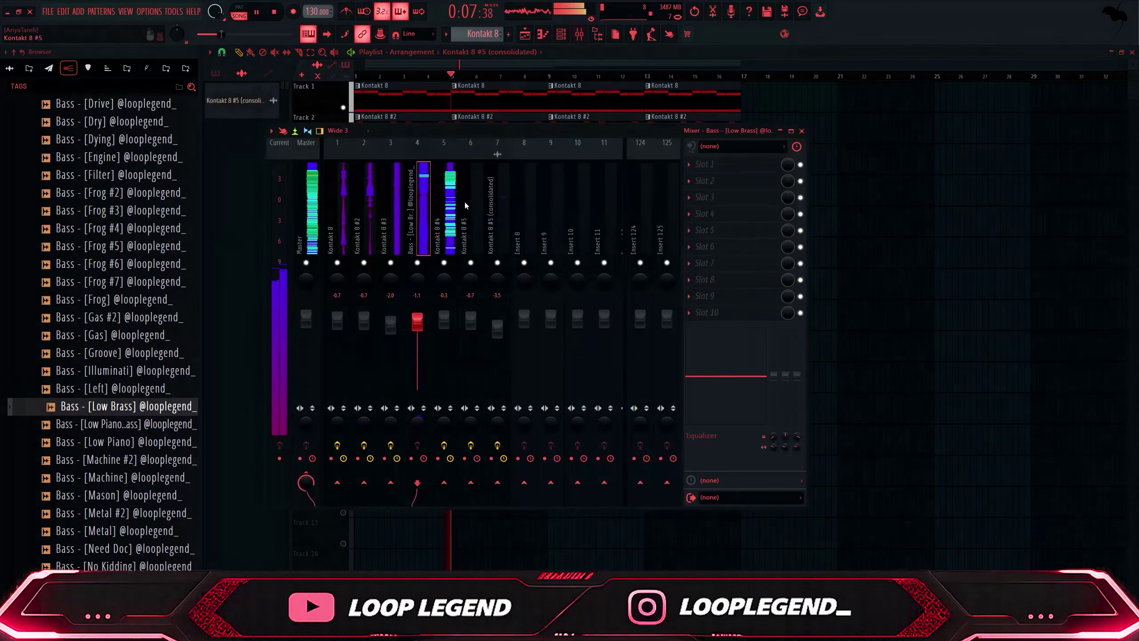
pyautogui.click(449, 213)
pyautogui.keyDown('ctrl'); pyautogui.keyDown('shift'); pyautogui.click(421, 231); pyautogui.keyUp('shift'); pyautogui.keyUp('ctrl')
pyautogui.moveTo(445, 324); pyautogui.dragTo(444, 328)
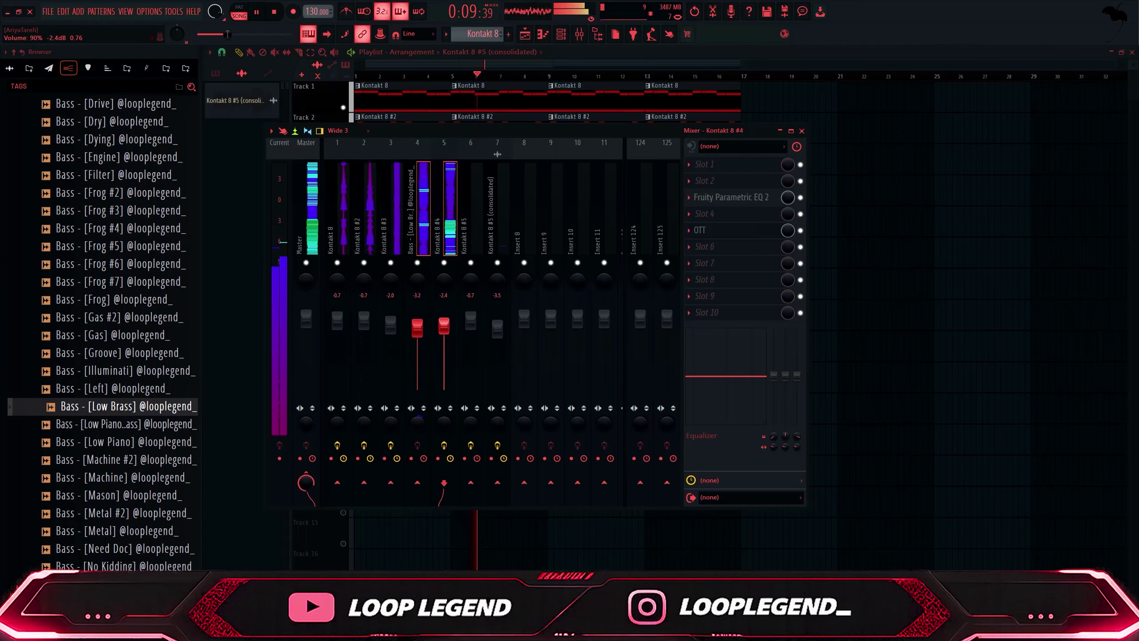
# Start playback from bar 9 and raise the Kontakt 8 #5 (consolidated) mixer track to -2.1 dB
pyautogui.click(547, 52)
pyautogui.click(550, 86)
pyautogui.click(550, 76)
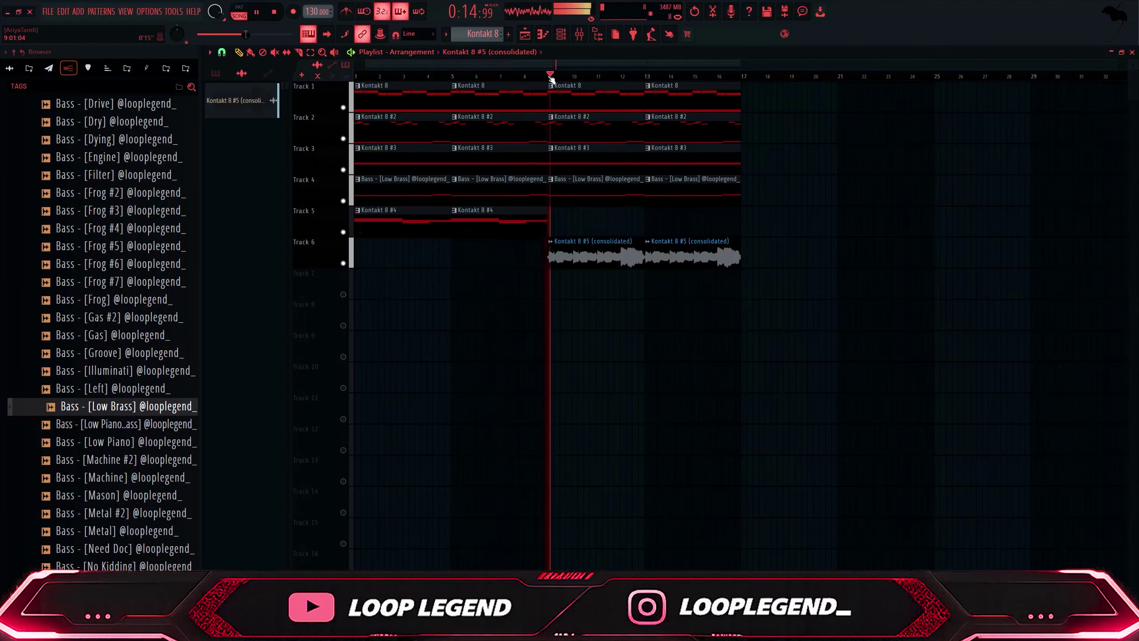
pyautogui.click(580, 34)
pyautogui.click(501, 265)
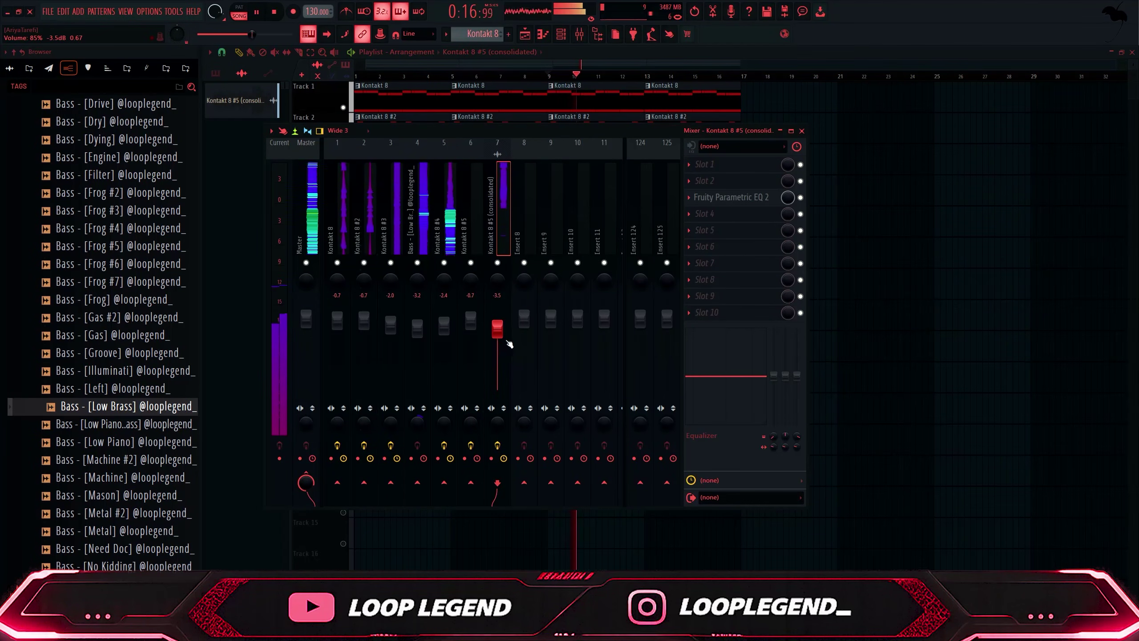
pyautogui.moveTo(501, 327); pyautogui.dragTo(499, 355)
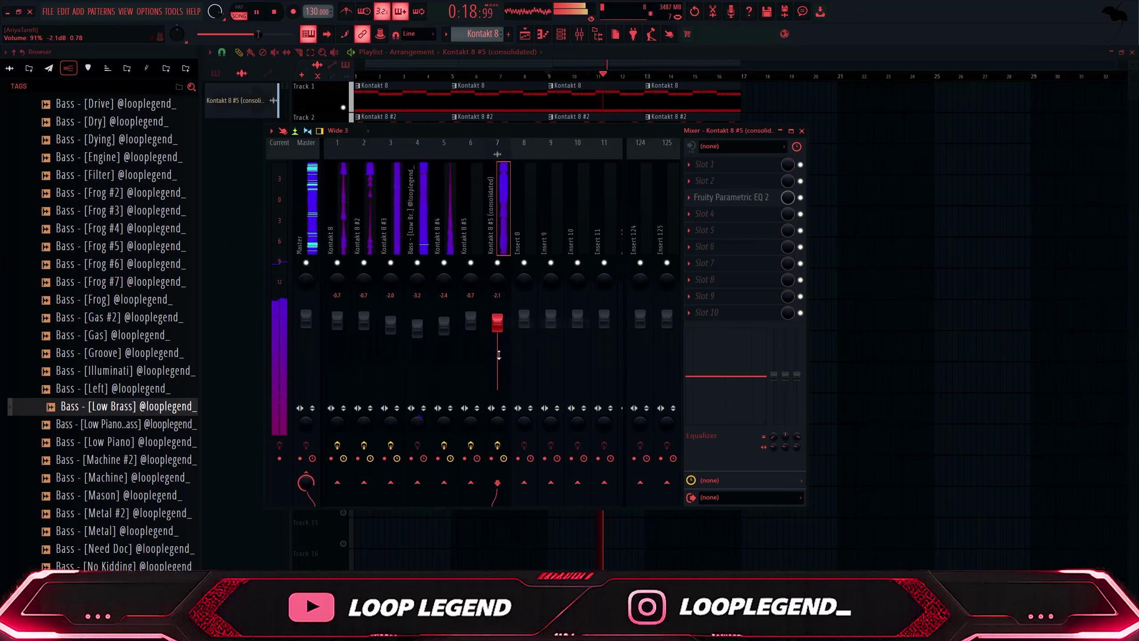
pyautogui.click(730, 304)
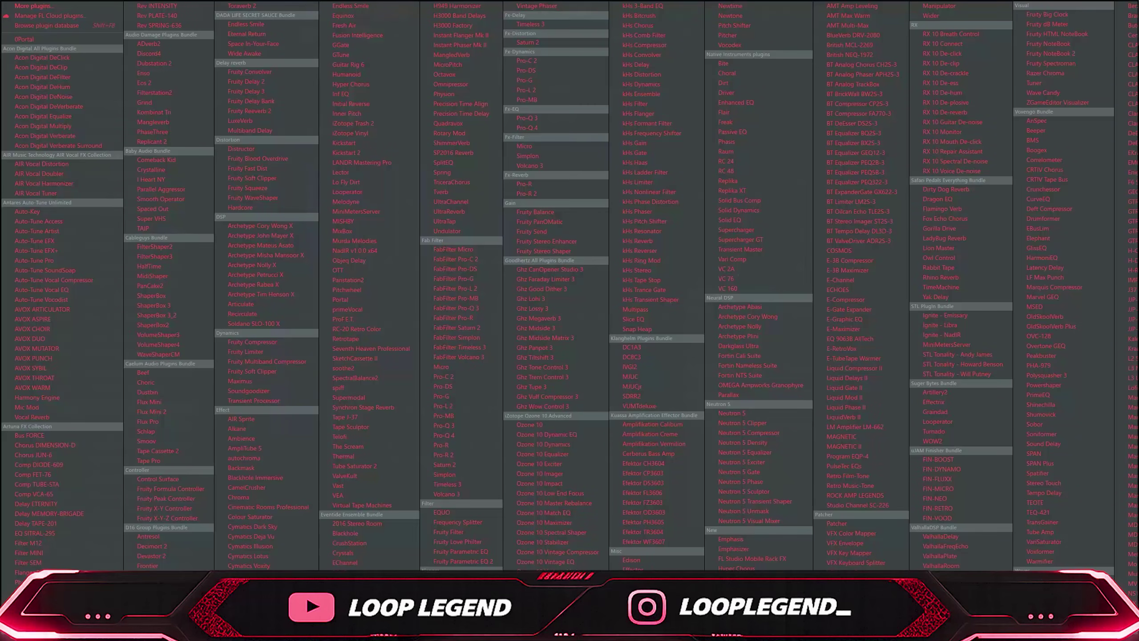
pyautogui.press('Escape')
pyautogui.press('Escape')
# Boost the treble in Kontakt 8 #5 (consolidated)'s Fruity Parametric EQ 2 using the two upper peaking bands, and lower the track to -2.7 dB
pyautogui.click(742, 198)
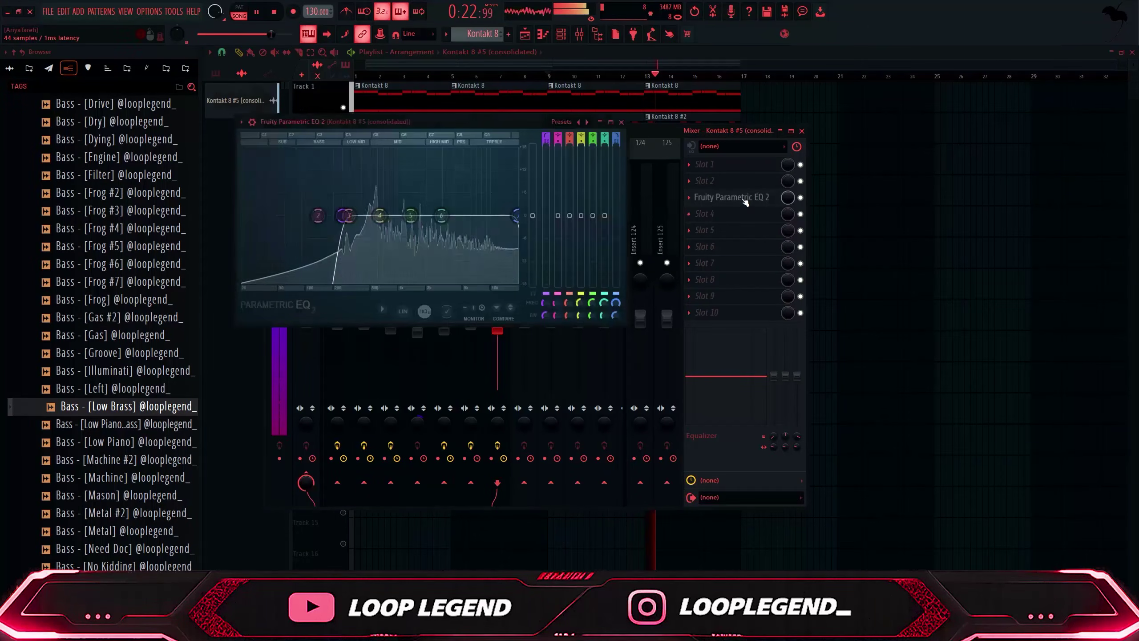
pyautogui.moveTo(444, 210); pyautogui.dragTo(482, 157)
pyautogui.moveTo(410, 215); pyautogui.dragTo(483, 208)
pyautogui.moveTo(483, 157); pyautogui.dragTo(485, 157)
pyautogui.click(500, 366)
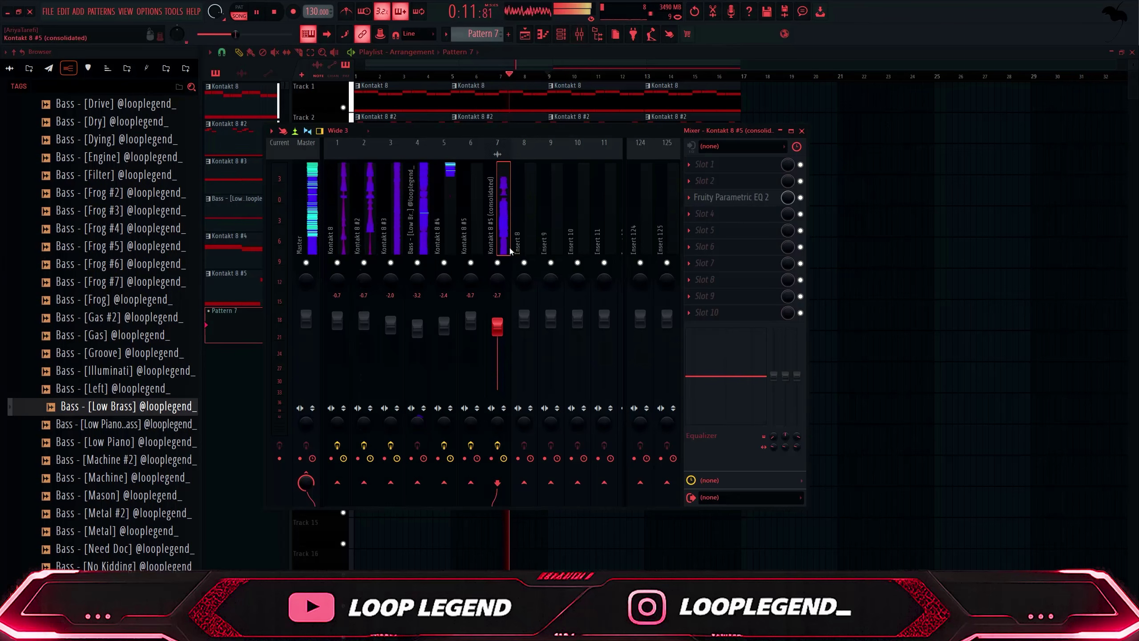
# Lower mixer tracks 1 to 7 together by about 1.5 dB and return to the playlist
pyautogui.keyDown('shift'); pyautogui.click(390, 201); pyautogui.keyUp('shift')
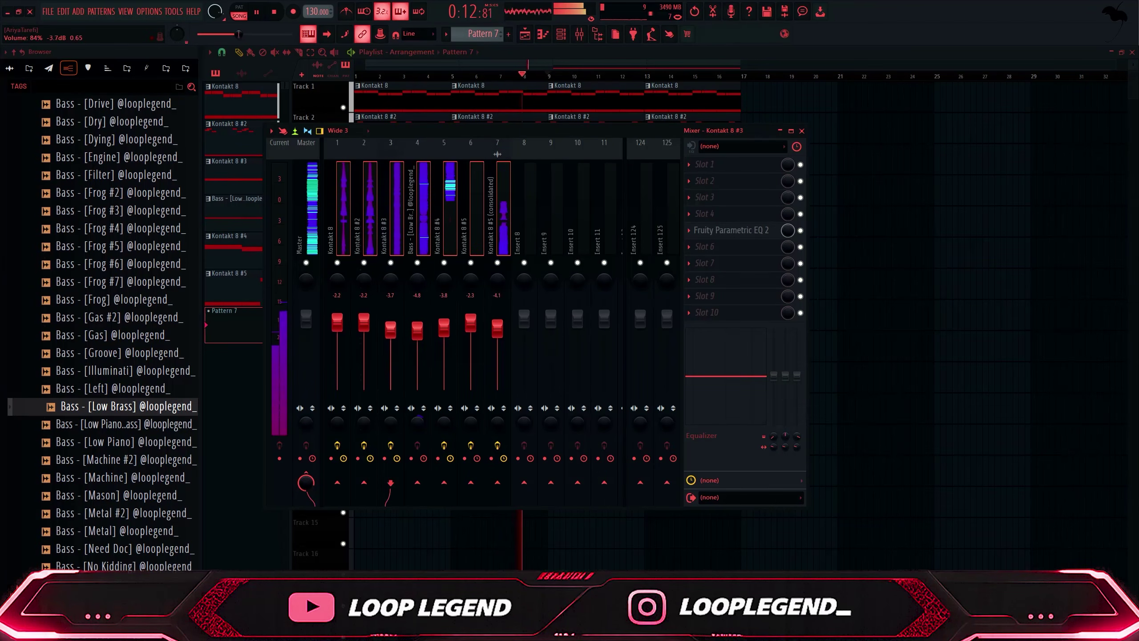
pyautogui.press('F9')
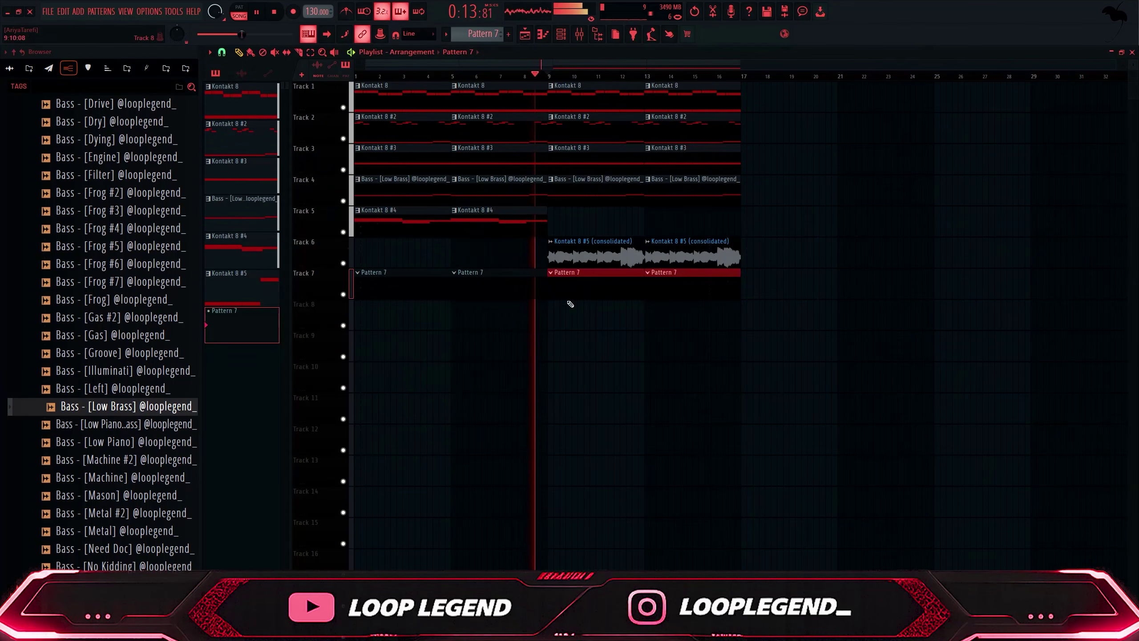
# Add a new Kontakt 8 channel for Pattern 7 and load the Groth Layered Drones instrument
pyautogui.click(597, 34)
pyautogui.press('F6')
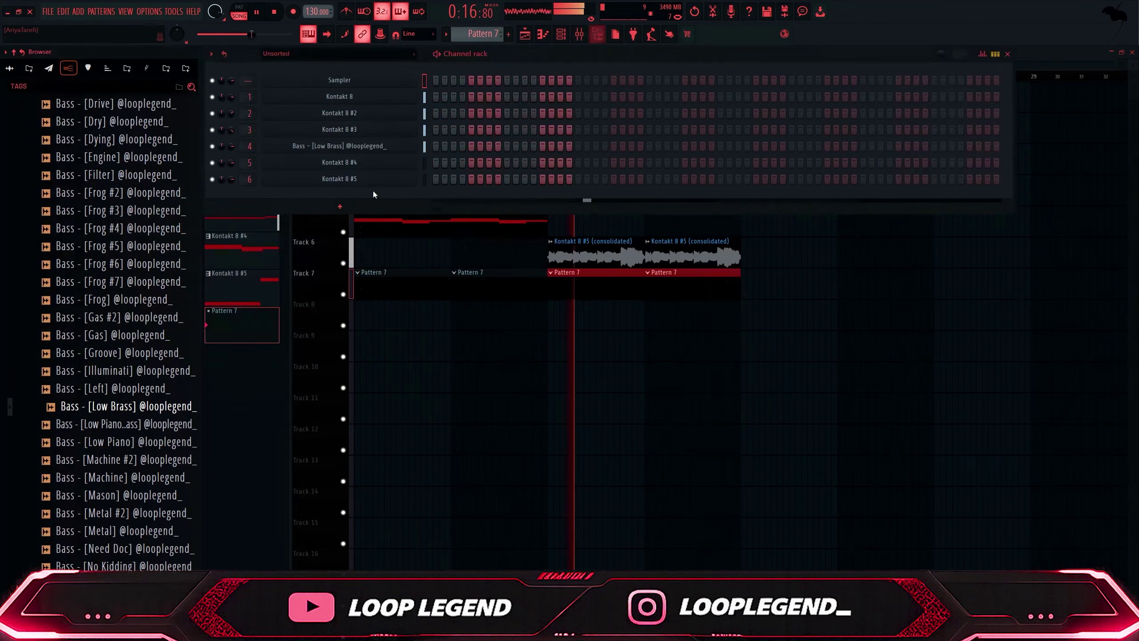
pyautogui.click(597, 35)
pyautogui.click(355, 207)
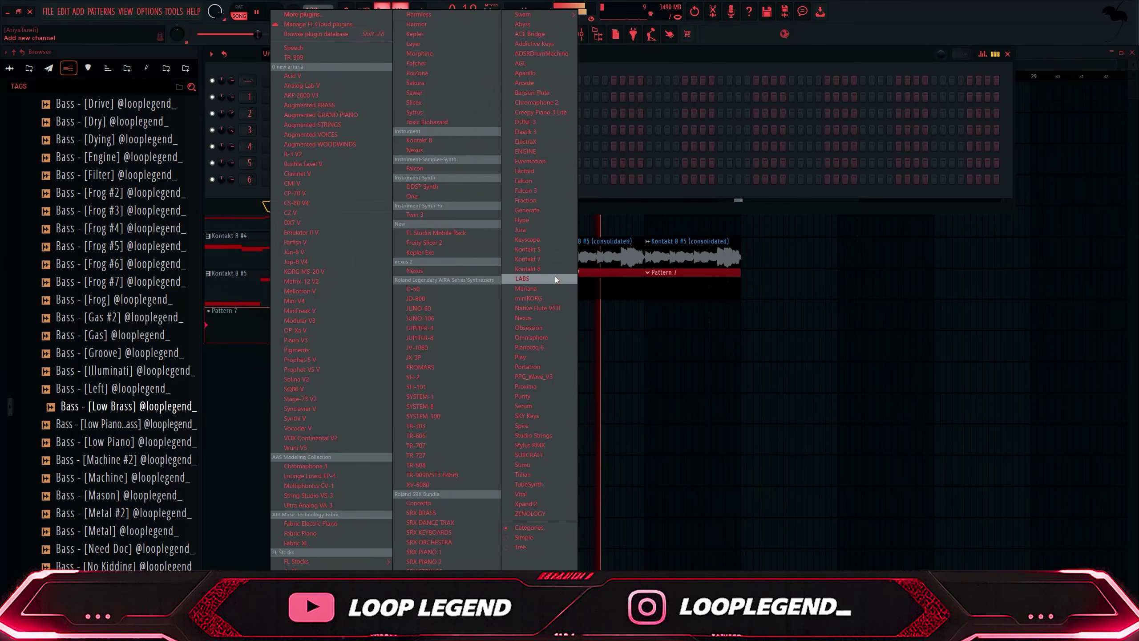
pyautogui.click(537, 268)
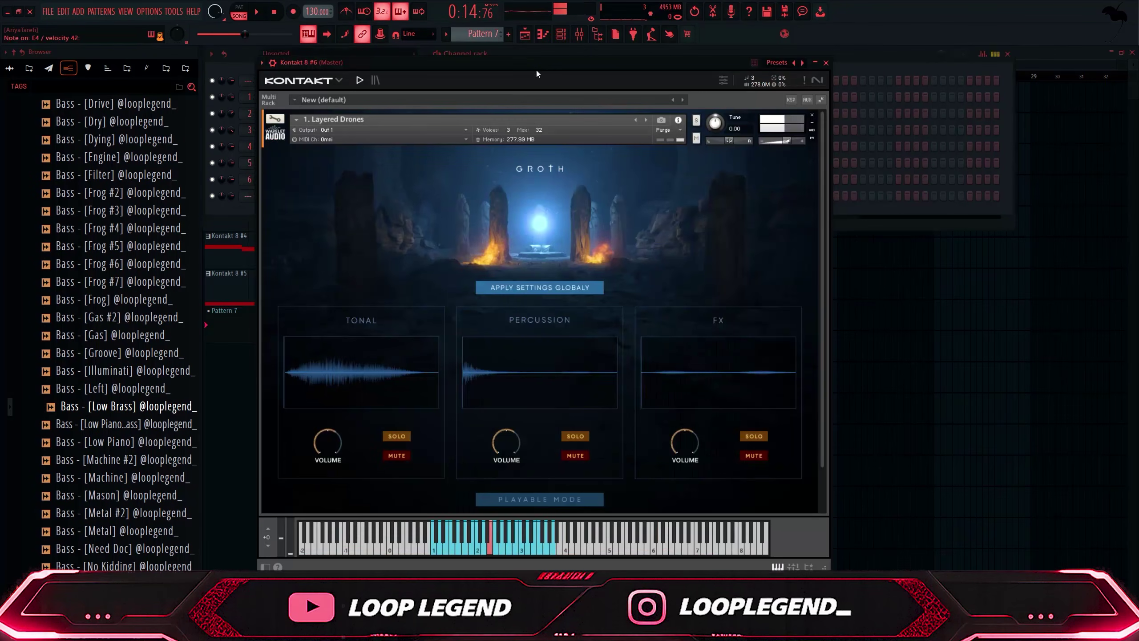
pyautogui.moveTo(535, 67); pyautogui.dragTo(559, 83)
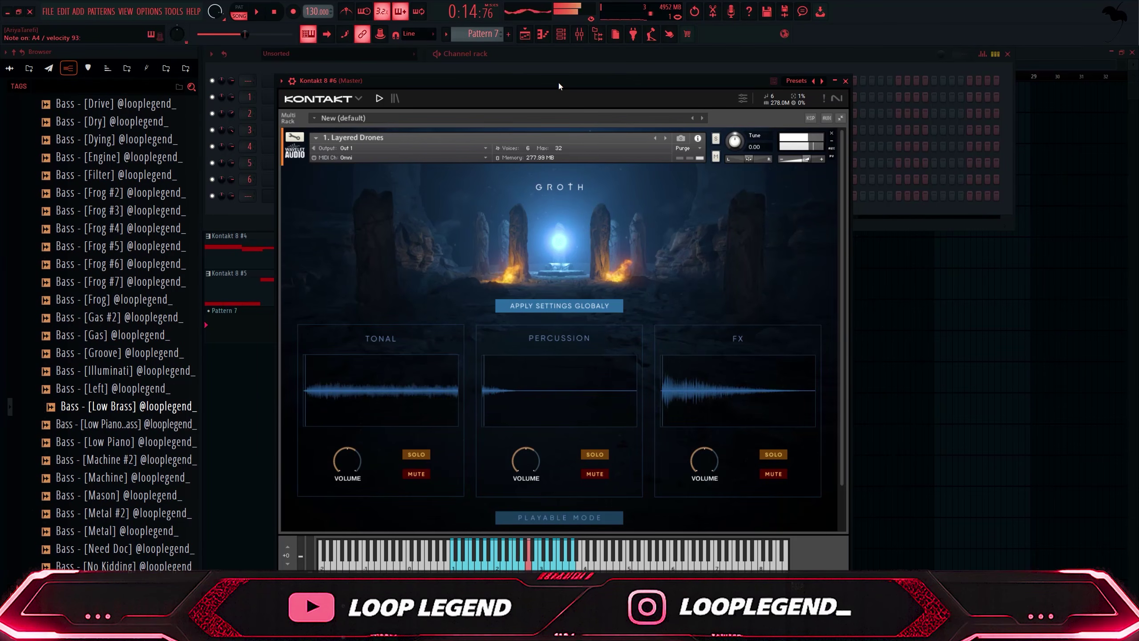
# Draw a one-bar B4 note at the start of Kontakt 8 #6's piano roll and play it
pyautogui.click(543, 34)
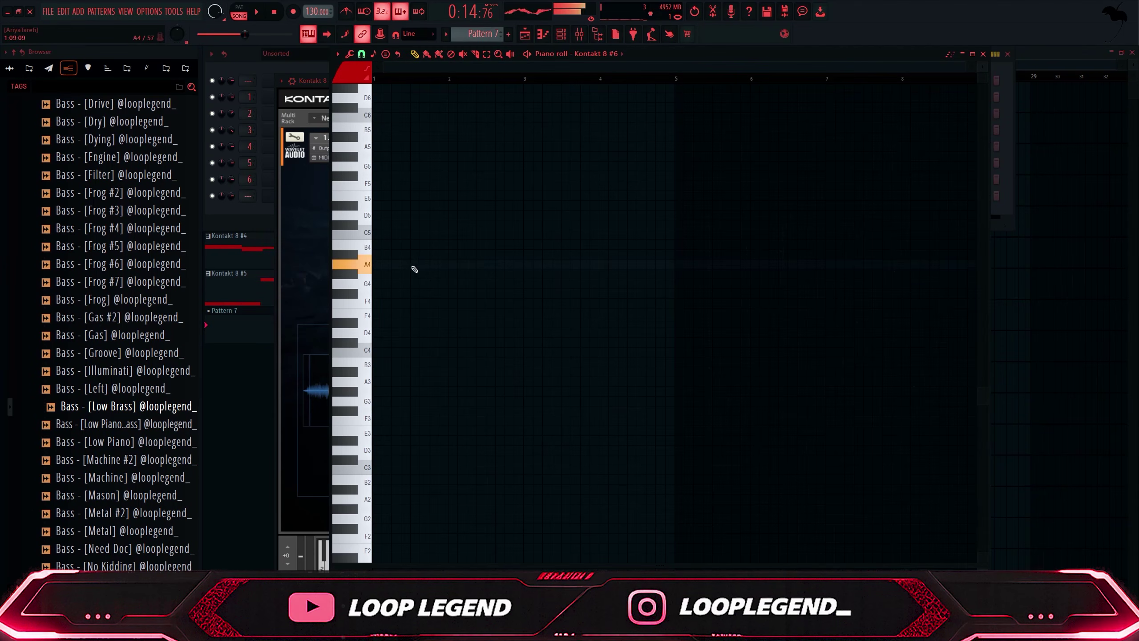
pyautogui.moveTo(379, 245); pyautogui.dragTo(355, 244)
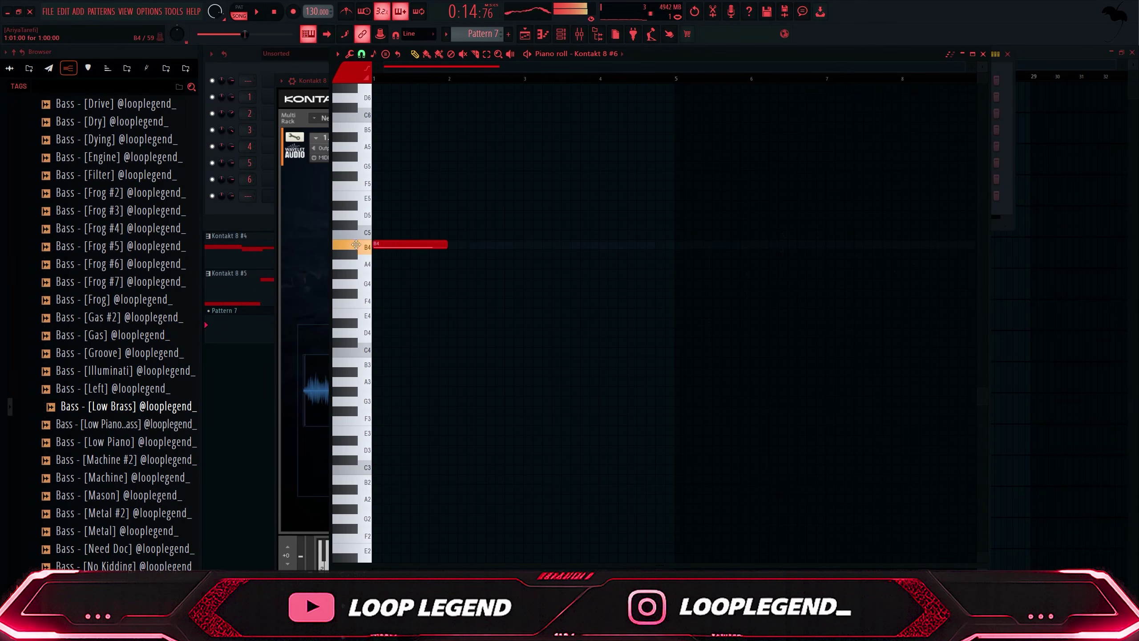
pyautogui.press('space')
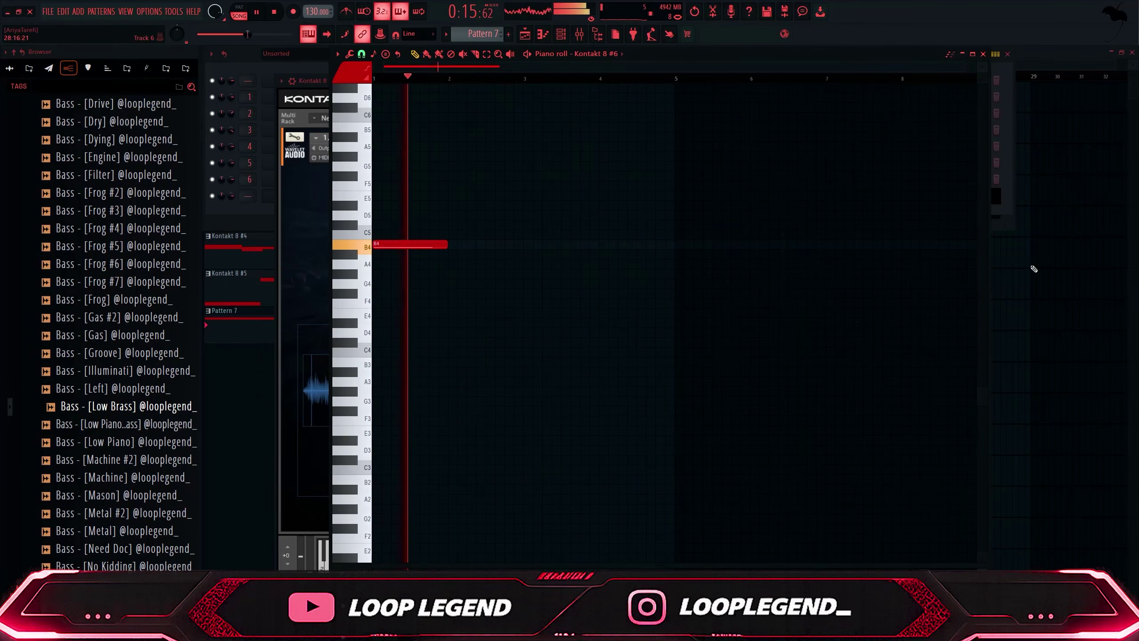
# Stop playback, set the Layered Drones tuning to -1.00 and replay the song from the beginning
pyautogui.press('F5')
pyautogui.press('space')
pyautogui.rightClick(344, 294)
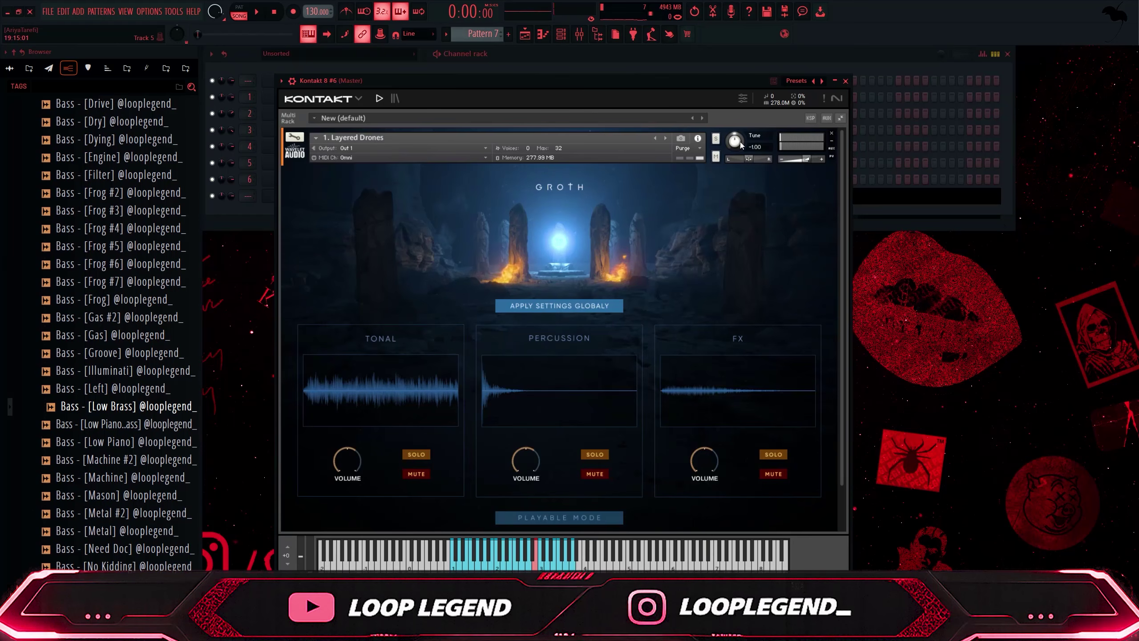
pyautogui.press('space')
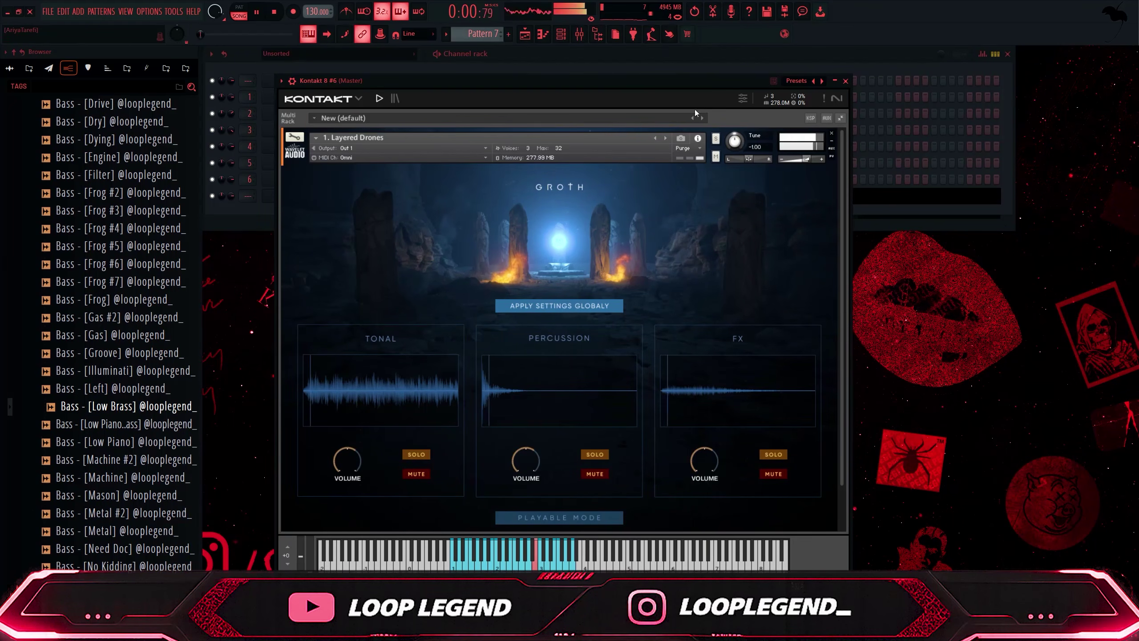
pyautogui.press('F7')
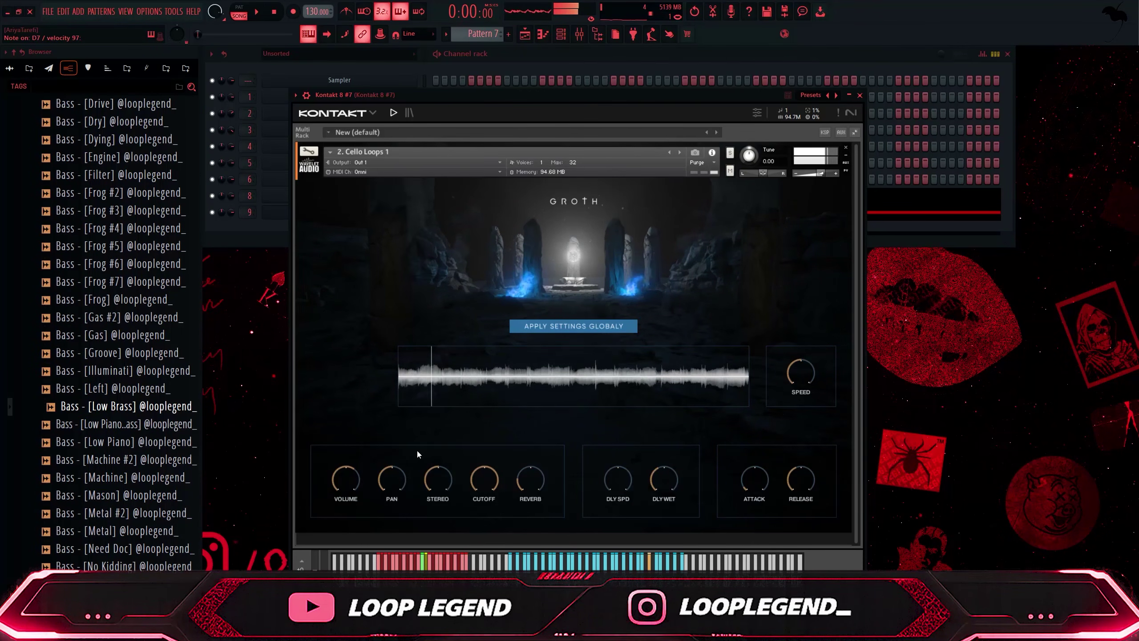
# Draw a D7 note about two bars long from bar 1 for Kontakt 8 #7's Cello Loops 1 and start playback
pyautogui.click(550, 34)
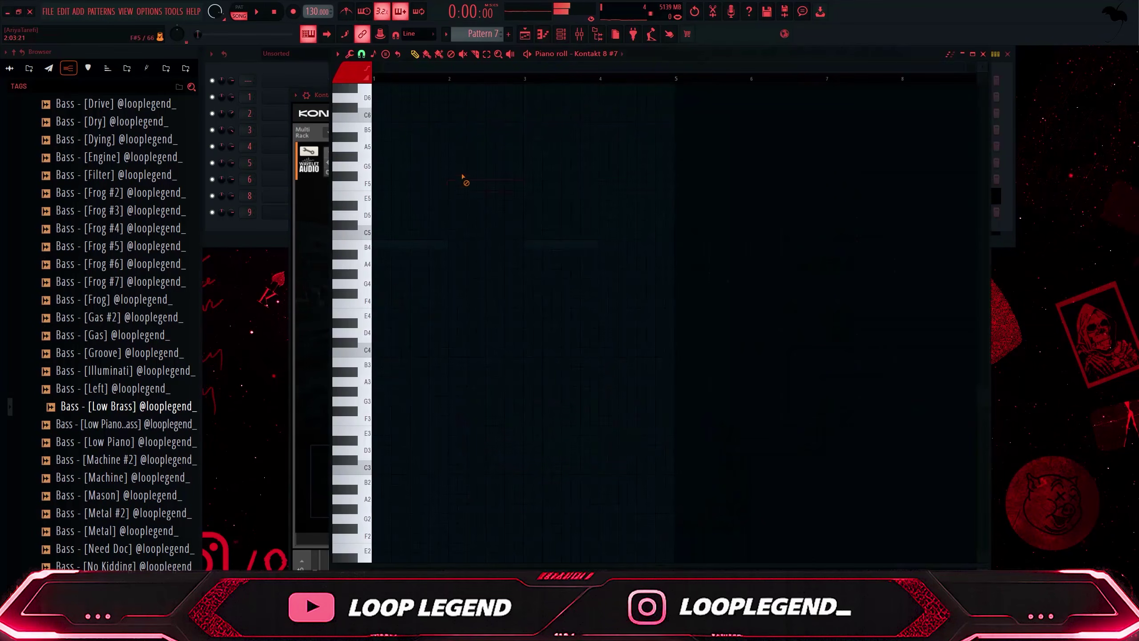
pyautogui.scroll(8, 459, 181)
pyautogui.moveTo(385, 211); pyautogui.dragTo(366, 218)
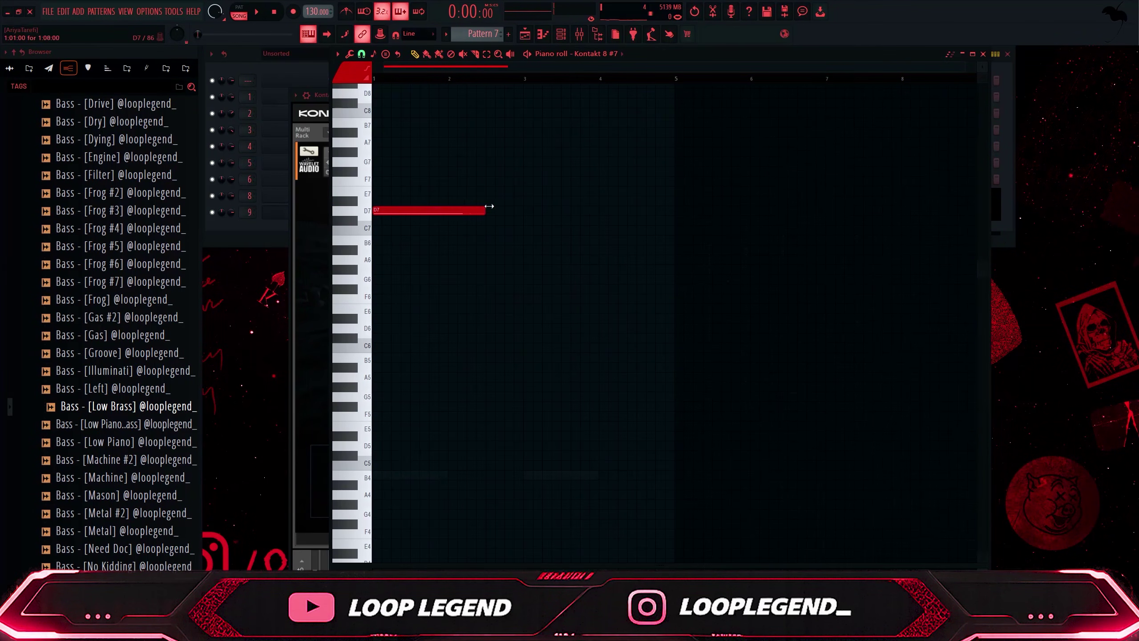
pyautogui.moveTo(516, 205); pyautogui.dragTo(521, 206)
pyautogui.press('space')
# Switch Insert 9's Fruity Parametric EQ 2 to the next preset, adjust its lowest band's frequency, and lower the track to -0.7 dB
pyautogui.press('Escape')
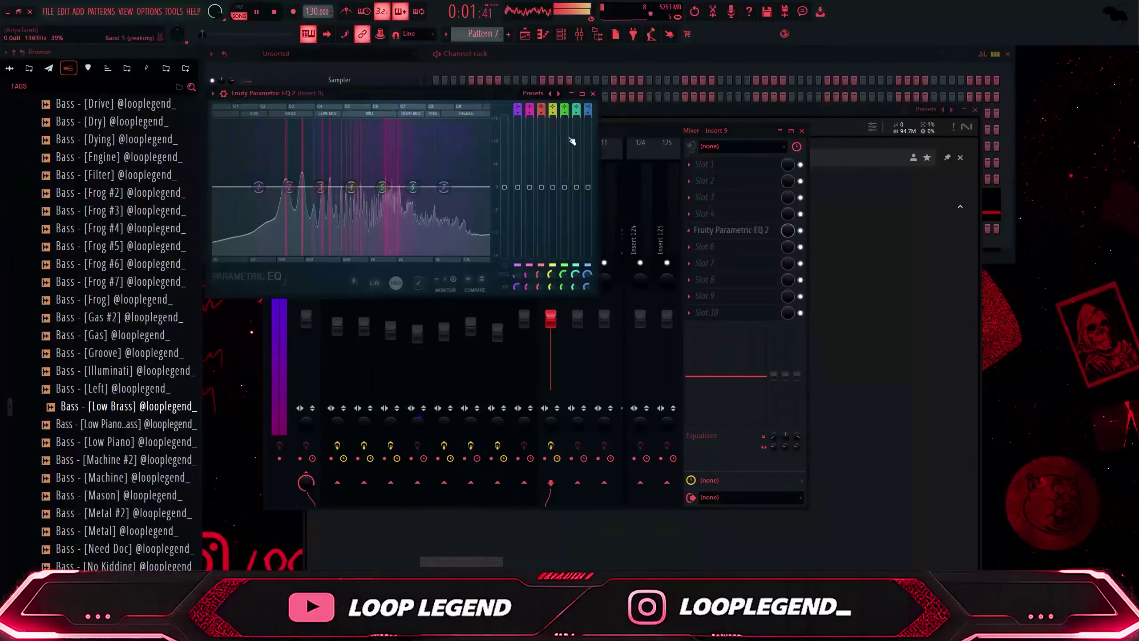
pyautogui.click(559, 94)
pyautogui.moveTo(259, 187); pyautogui.dragTo(302, 187)
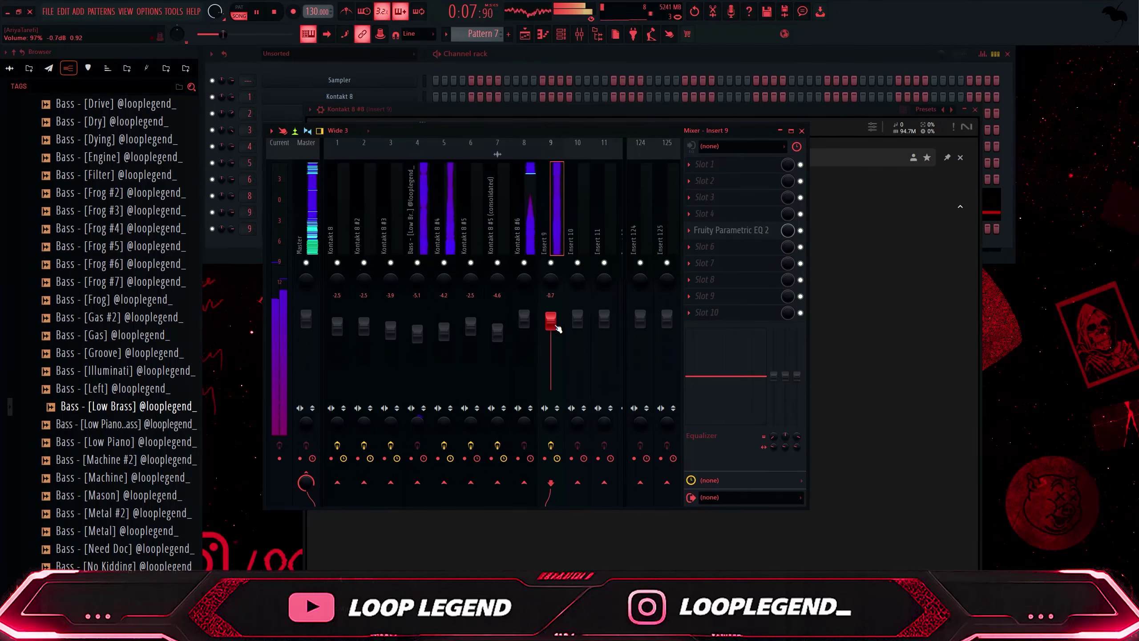
# Create an automation clip for the band 1 high-pass frequency of Insert 9's EQ and show it in the playlist
pyautogui.click(712, 230)
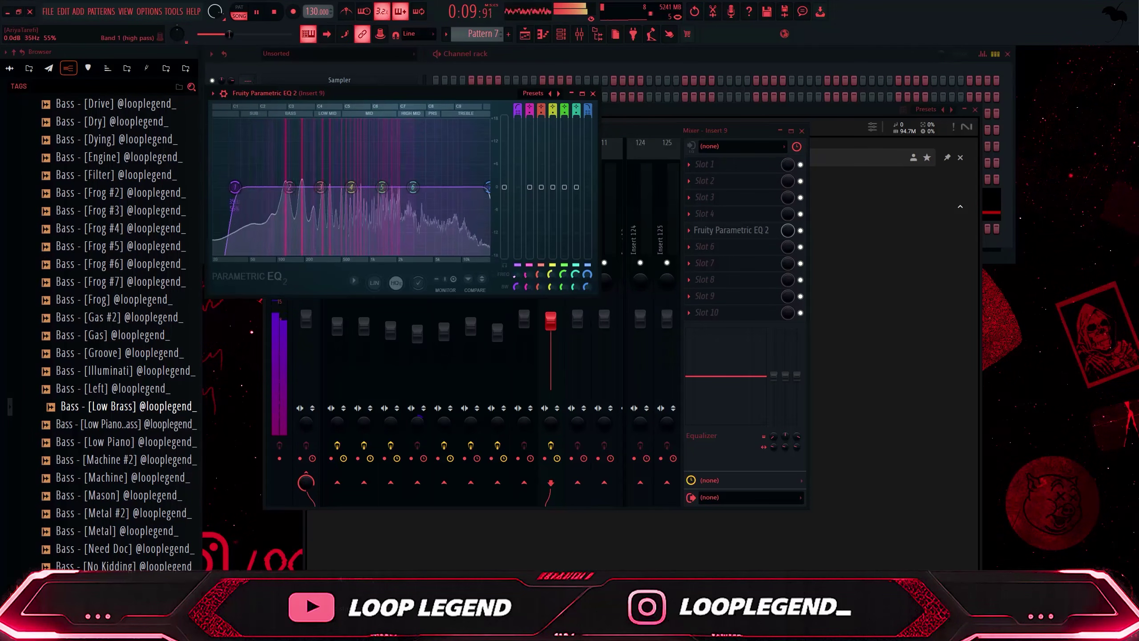
pyautogui.rightClick(514, 275)
pyautogui.click(547, 364)
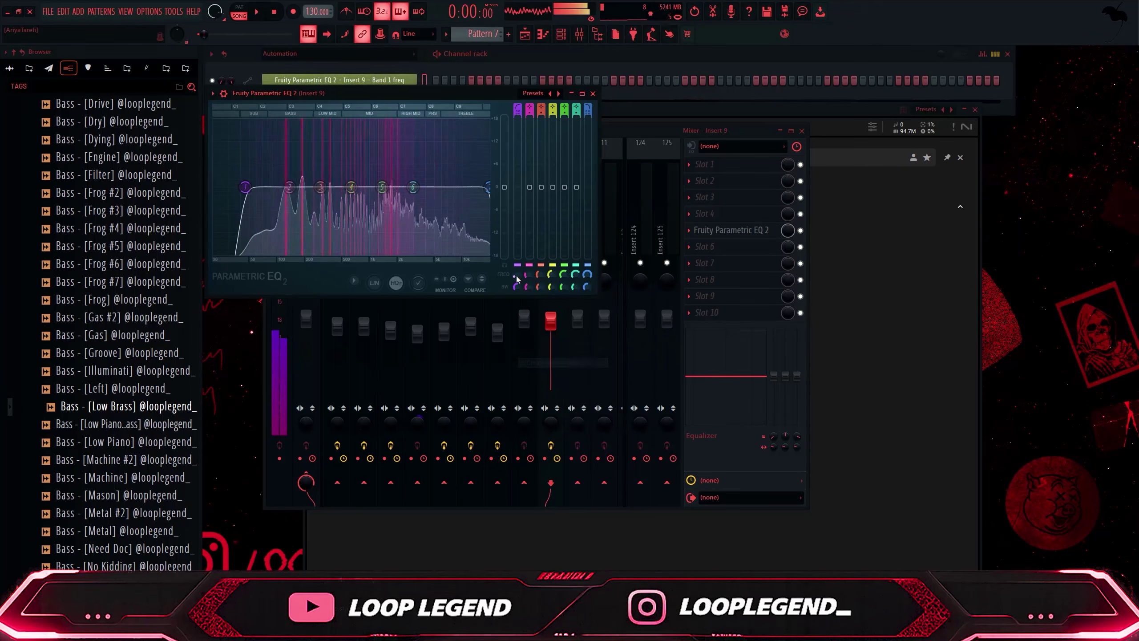
pyautogui.click(525, 35)
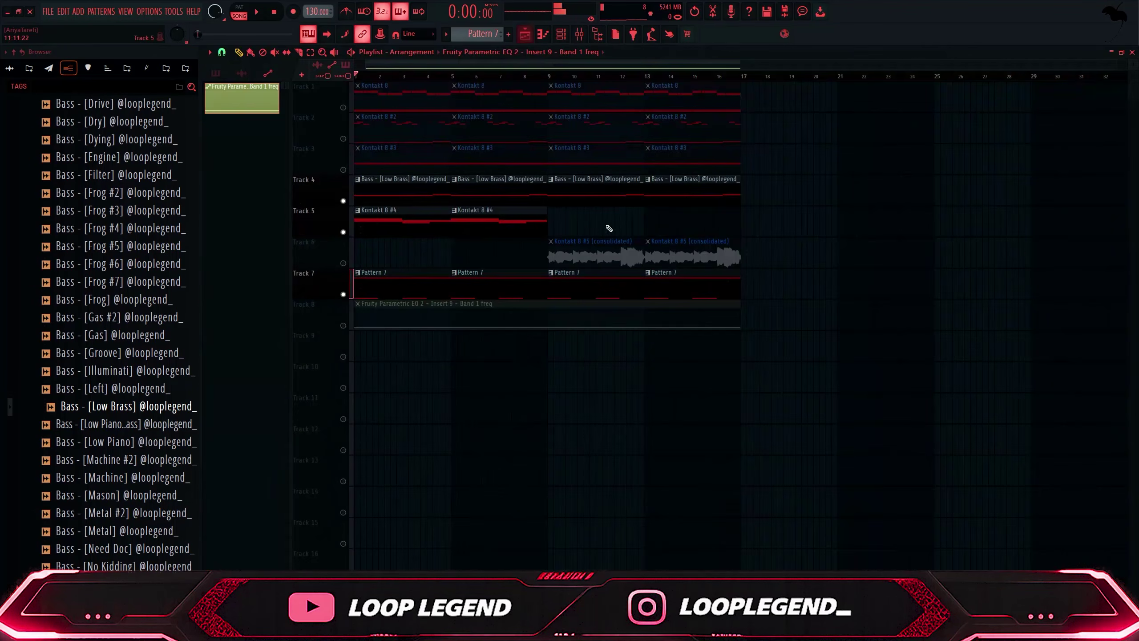
# Add a raised control point shortly after the start of bar 4 in the band 1 frequency automation clip
pyautogui.scroll(5, 403, 260)
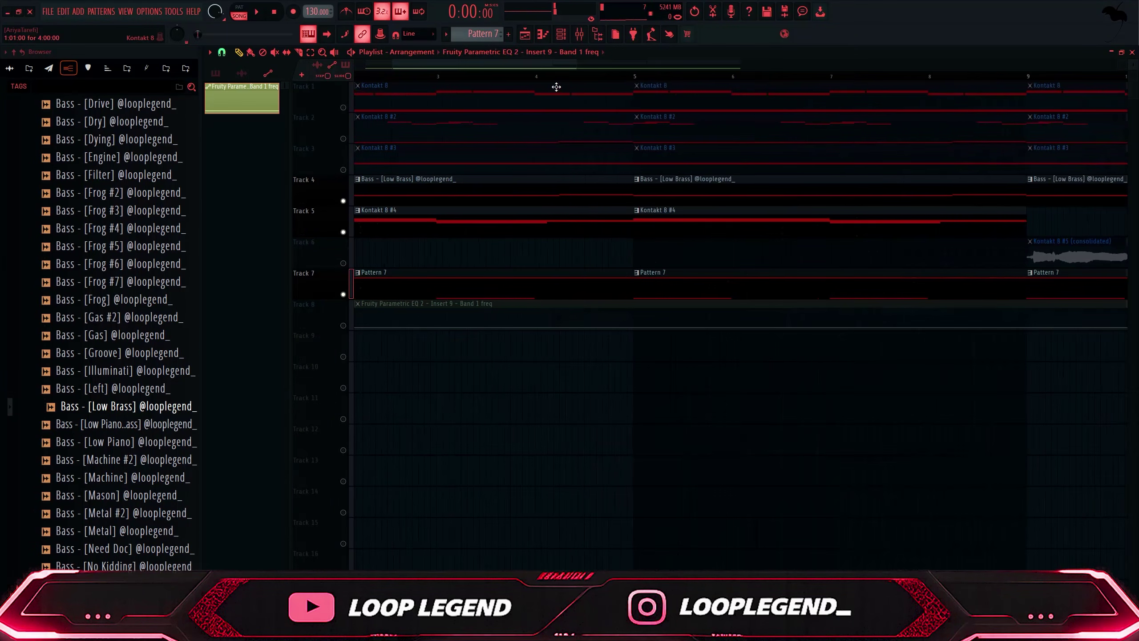
pyautogui.scroll(8, 556, 321)
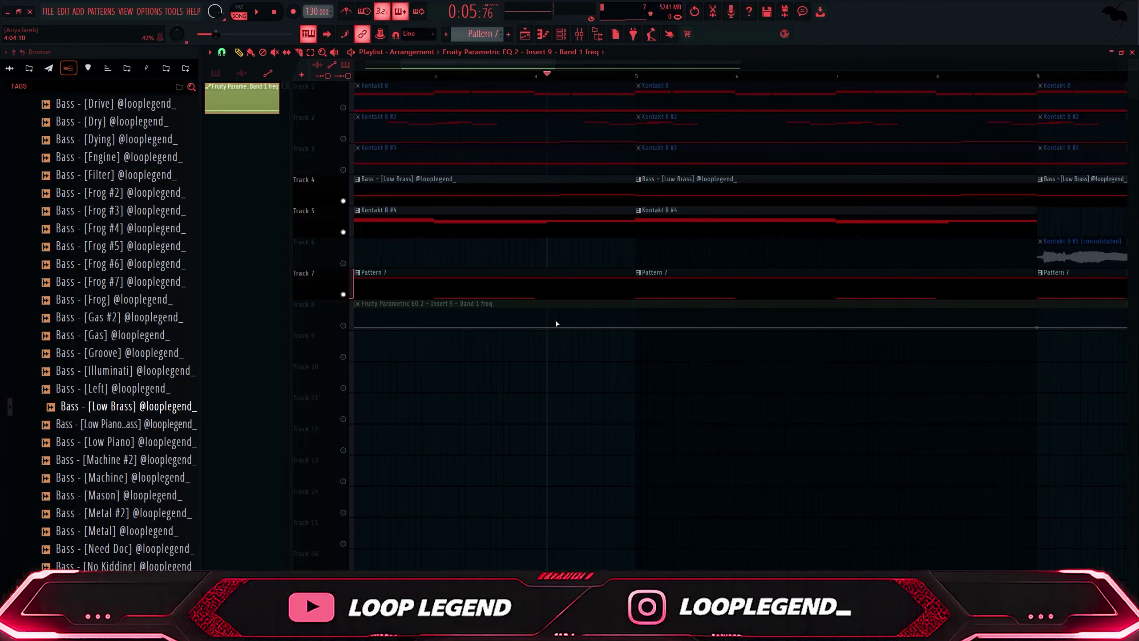
pyautogui.rightClick(604, 320)
pyautogui.rightClick(604, 321)
pyautogui.press('v')
pyautogui.scroll(-12, 601, 321)
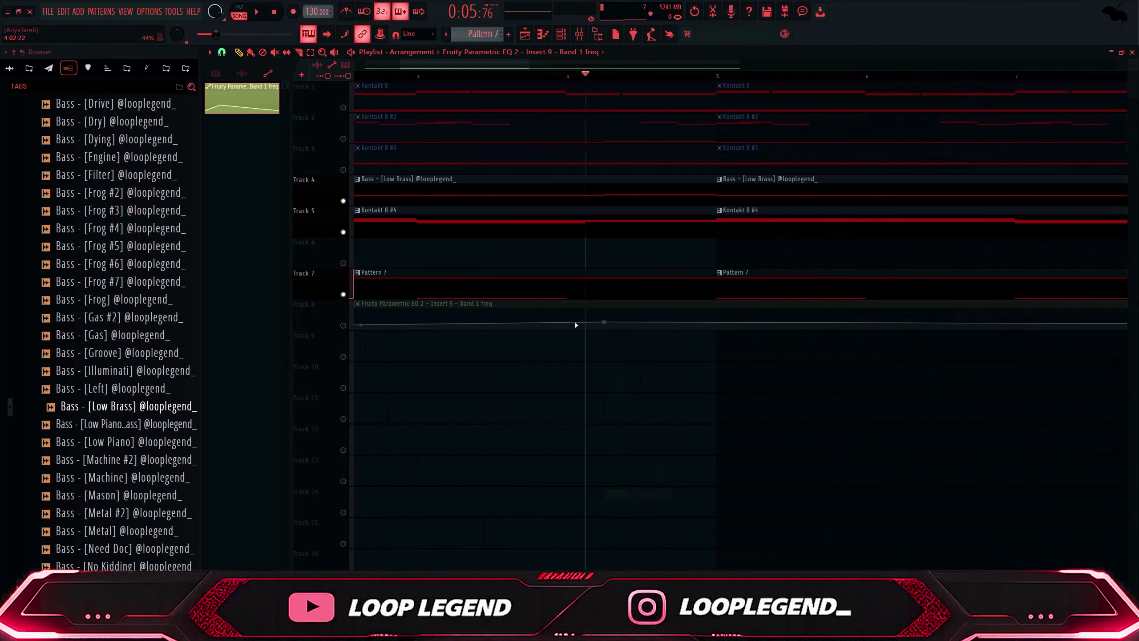
# Copy the automation's start value to a new point in bar 4, just before the raised point
pyautogui.rightClick(354, 328)
pyautogui.press('c')
pyautogui.scroll(3, 484, 282)
pyautogui.keyDown('ctrl'); pyautogui.scroll(4, 440, 323); pyautogui.keyUp('ctrl')
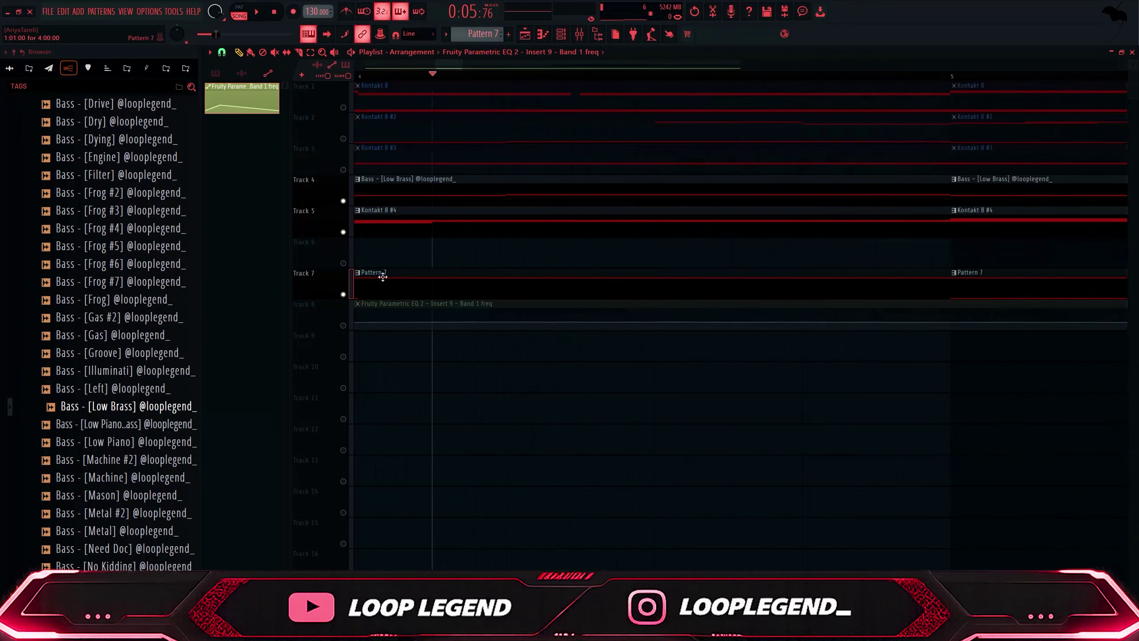
pyautogui.keyDown('ctrl'); pyautogui.scroll(-4, 441, 323); pyautogui.keyUp('ctrl')
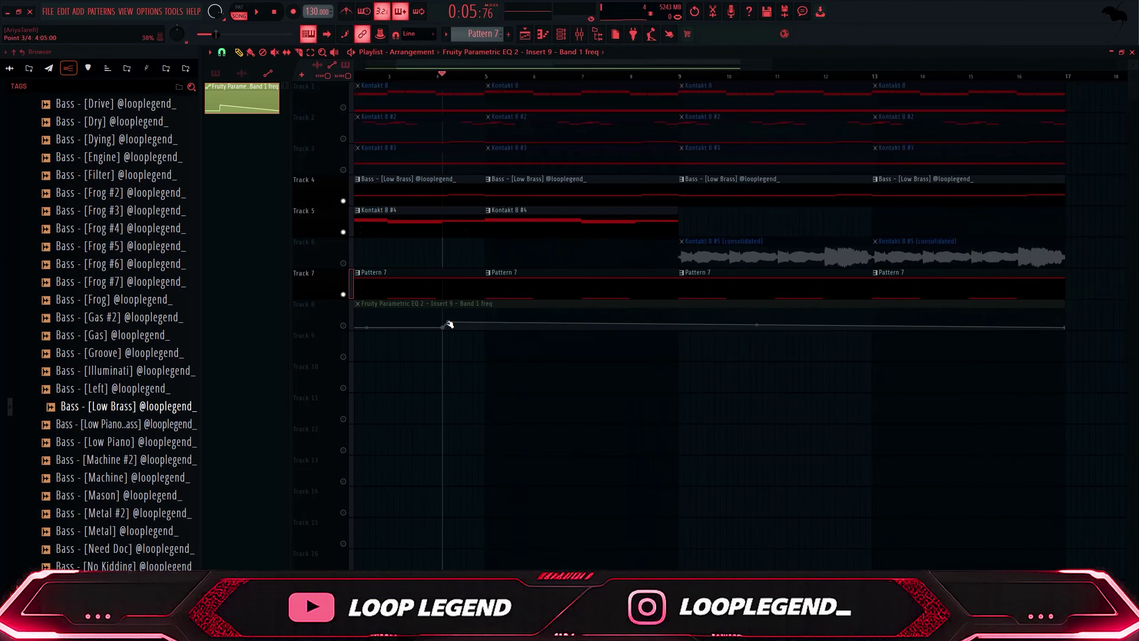
# Copy the raised point's value to a new point at the start of bar 5 and delete the clip's far end point
pyautogui.rightClick(448, 321)
pyautogui.click(471, 486)
pyautogui.rightClick(483, 321)
pyautogui.rightClick(482, 320)
pyautogui.click(502, 493)
pyautogui.keyDown('ctrl'); pyautogui.scroll(-3, 874, 356); pyautogui.keyUp('ctrl')
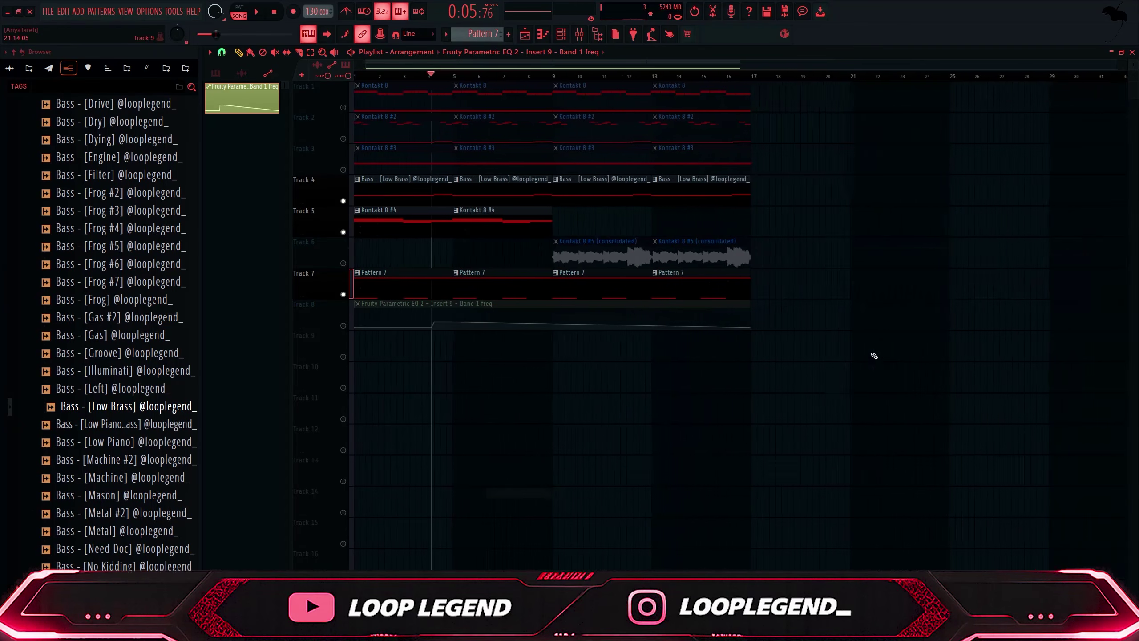
pyautogui.rightClick(740, 328)
pyautogui.click(758, 342)
# Select the four-bar band 1 frequency clip, duplicate it over bars 5 to 8, and unmute all playlist tracks
pyautogui.keyDown('ctrl'); pyautogui.moveTo(497, 314); pyautogui.dragTo(371, 313); pyautogui.keyUp('ctrl')
pyautogui.hotkey('ctrl', 'b')
pyautogui.click(343, 325)
pyautogui.rightClick(343, 325)
pyautogui.rightClick(343, 324)
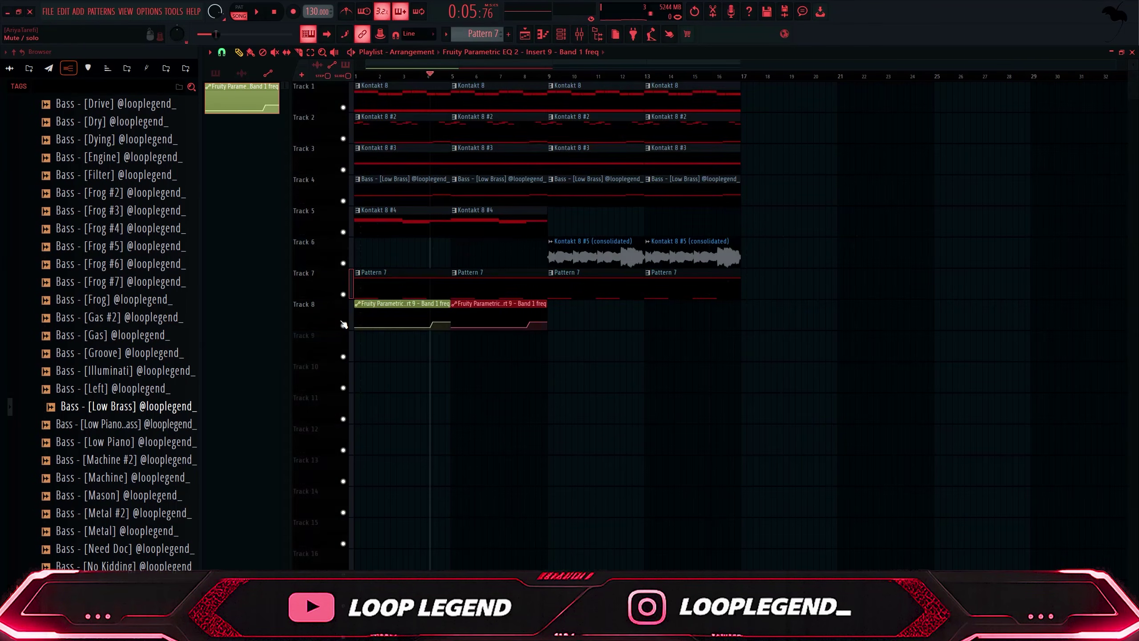
# Start playback and duplicate both Track 8 automation clips over bars 9 to 16
pyautogui.press('space')
pyautogui.doubleClick(337, 315)
pyautogui.hotkey('ctrl', 'b')
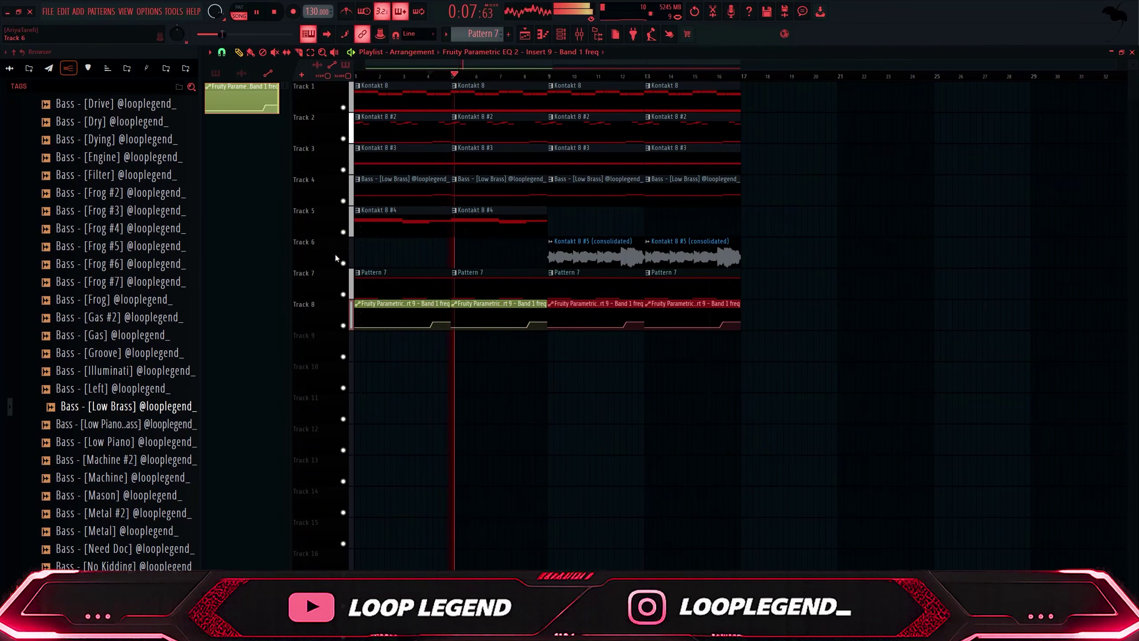
# Solo Track 7 during playback and bring in Tracks 8, 4, 5 and 6 to check how the layers sound together
pyautogui.rightClick(339, 269)
pyautogui.click(343, 294)
pyautogui.rightClick(343, 294)
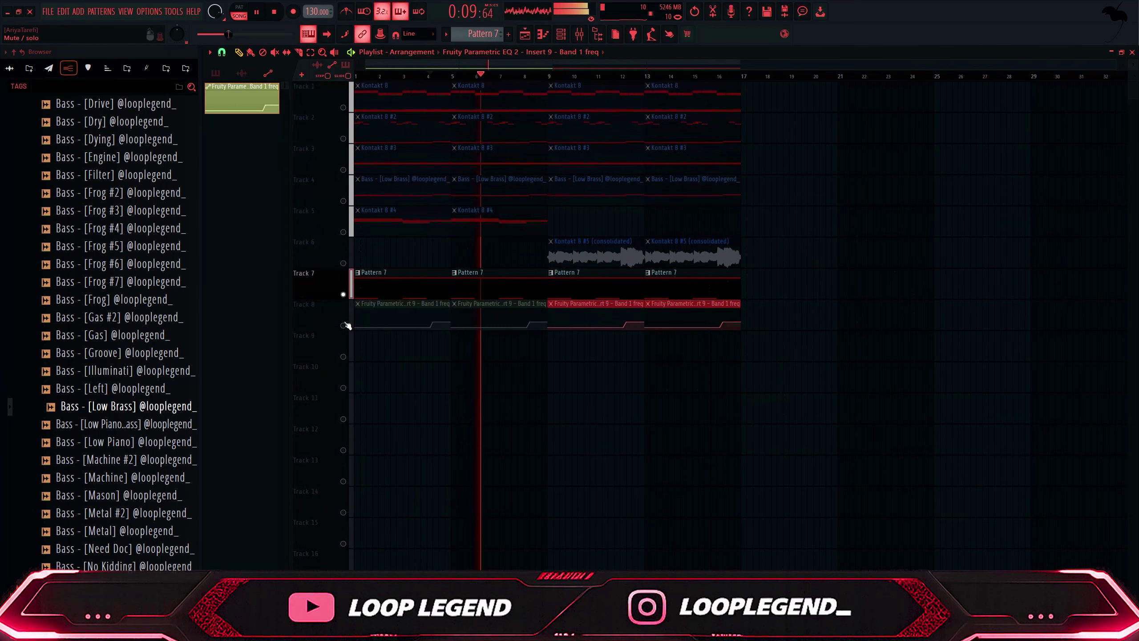
pyautogui.click(343, 325)
pyautogui.click(343, 201)
pyautogui.click(343, 231)
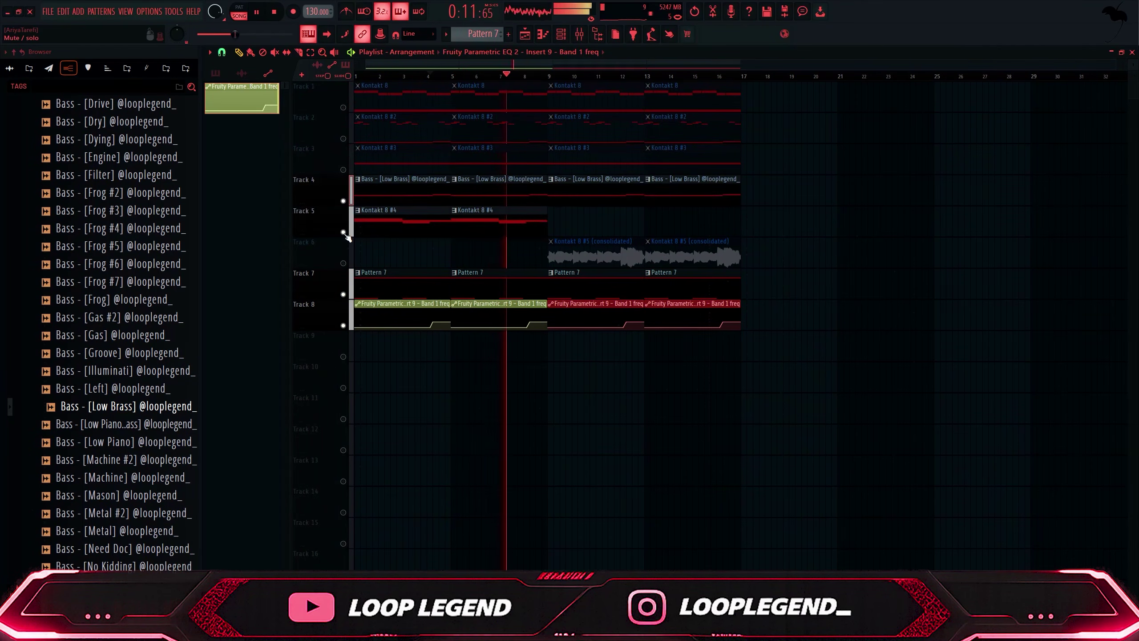
pyautogui.click(343, 263)
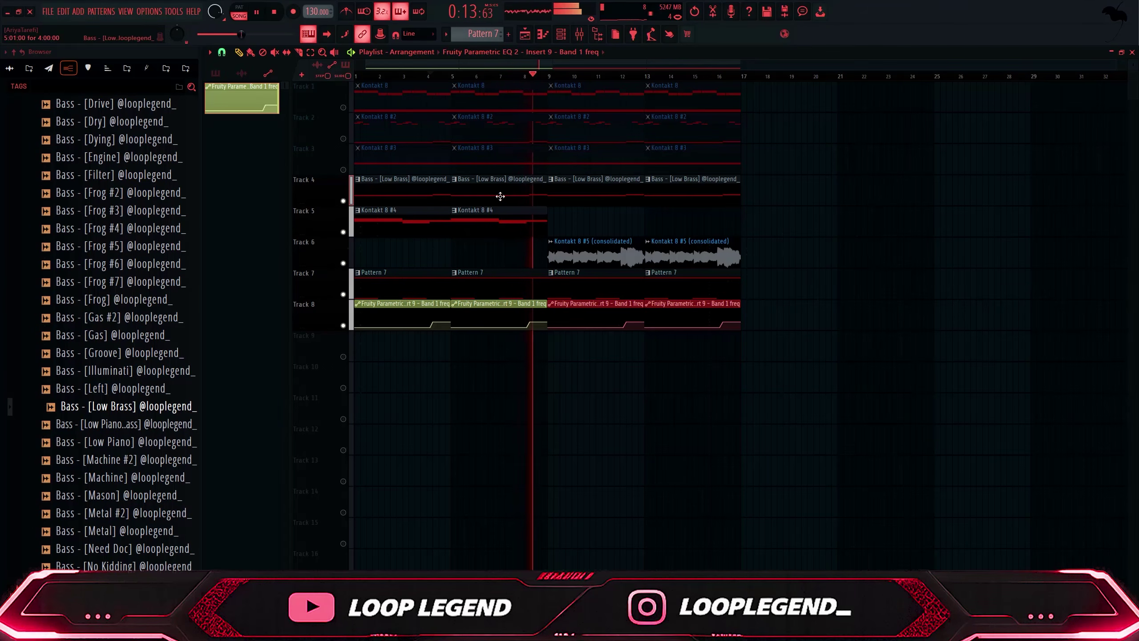
# Audition several Cello Loops 1 phrases by playing different notes in the Groth instrument
pyautogui.press('F9')
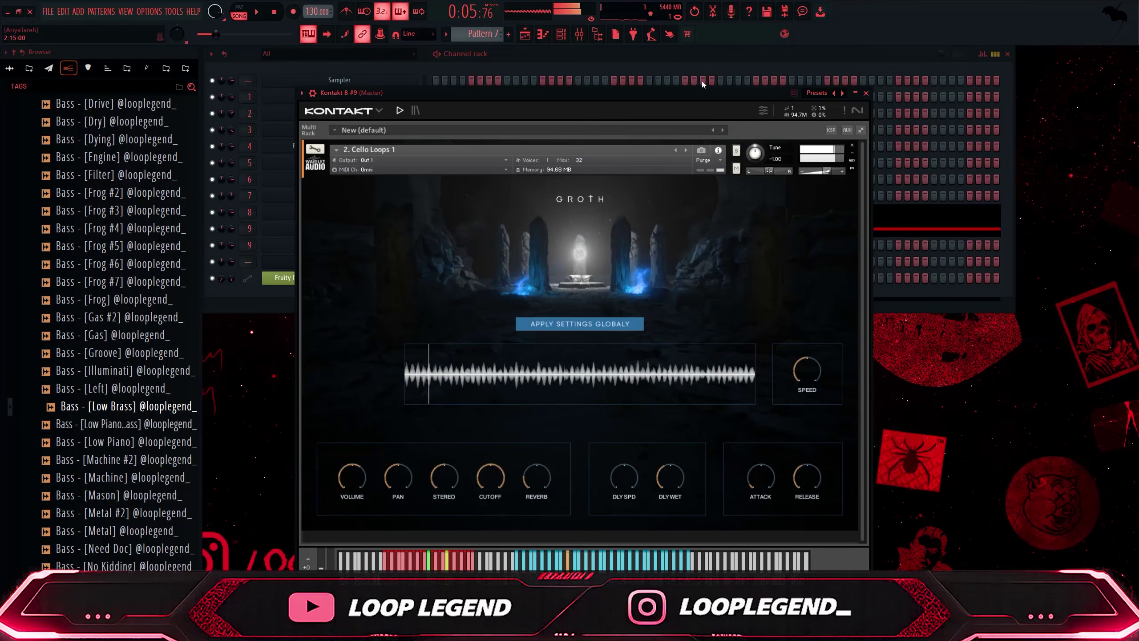
pyautogui.press('z')
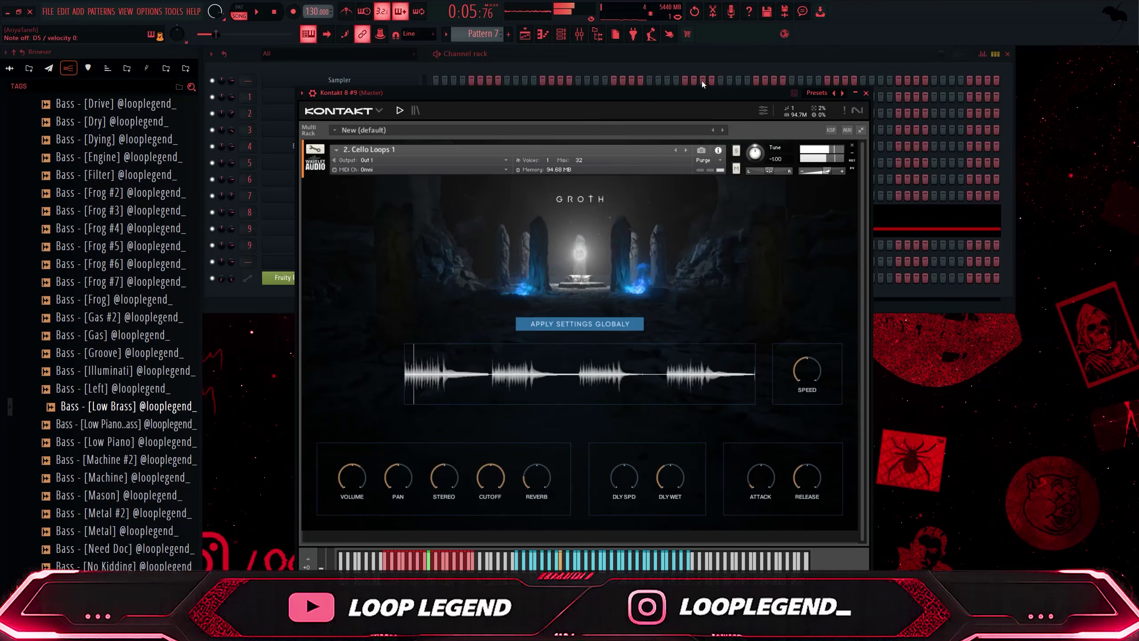
pyautogui.press('m')
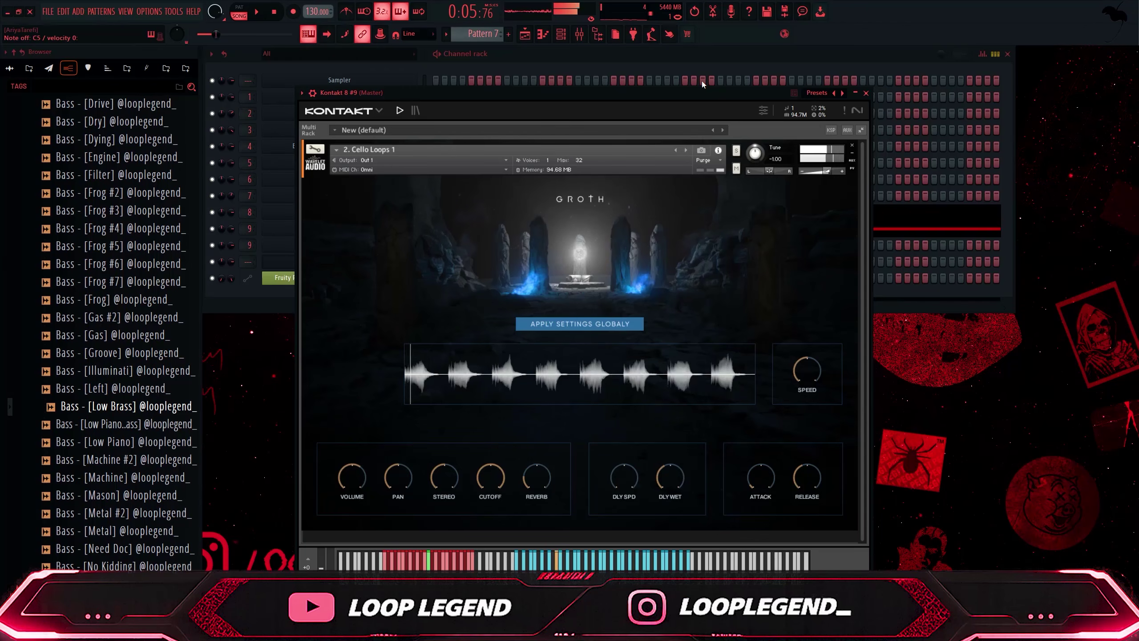
pyautogui.press('z')
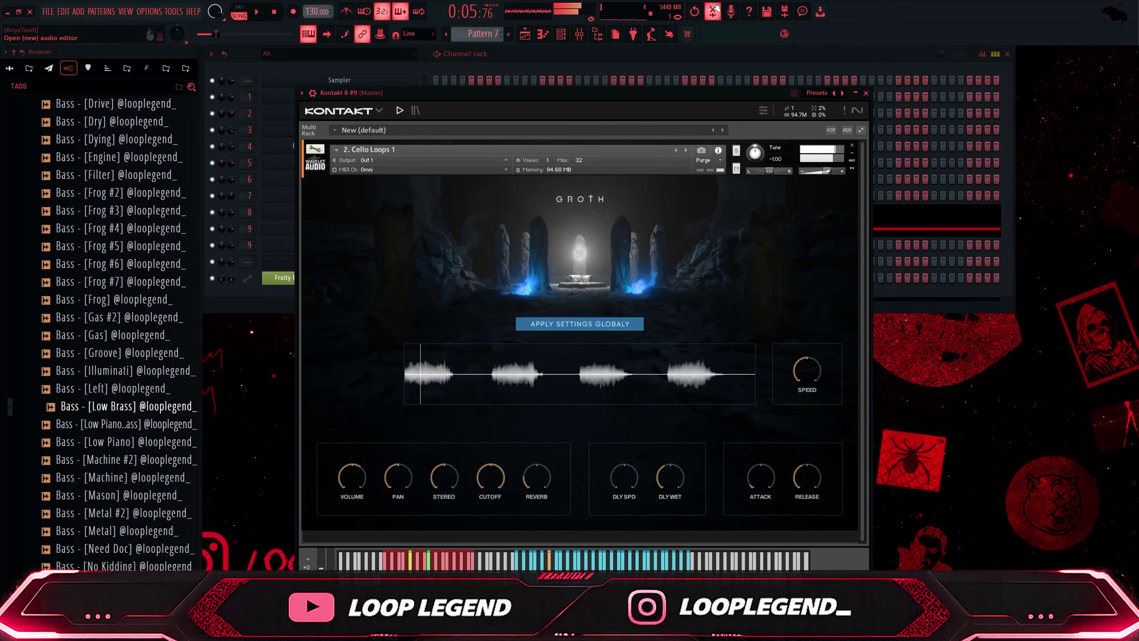
# Draw a one-bar A4 note in bar 1 of the cello loop's piano roll, play it back and duplicate it
pyautogui.click(544, 38)
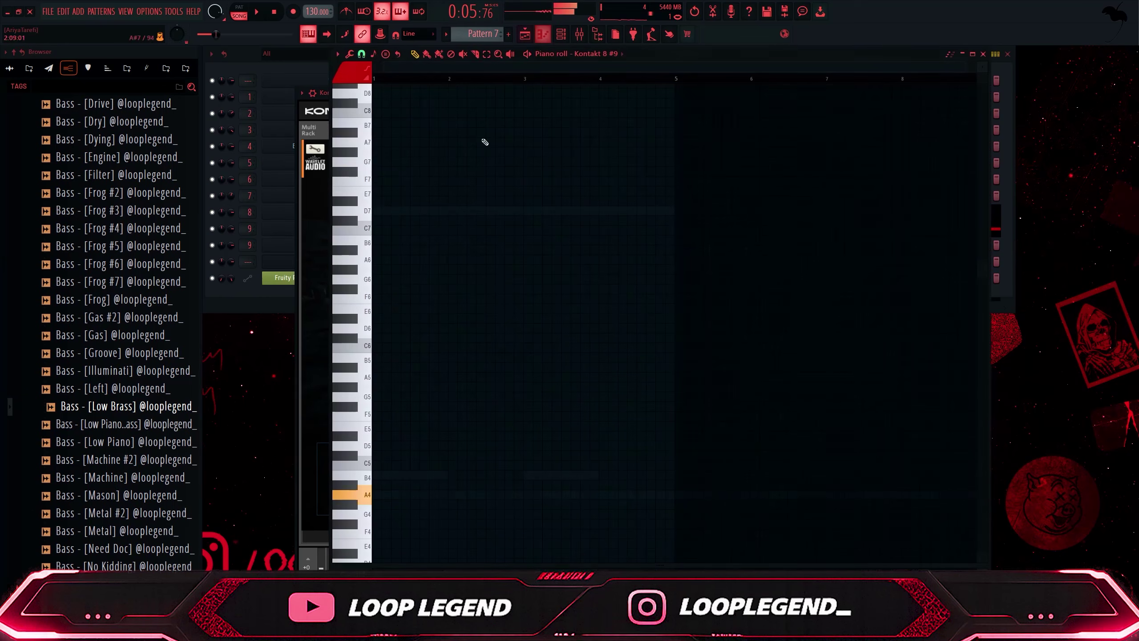
pyautogui.click(380, 495)
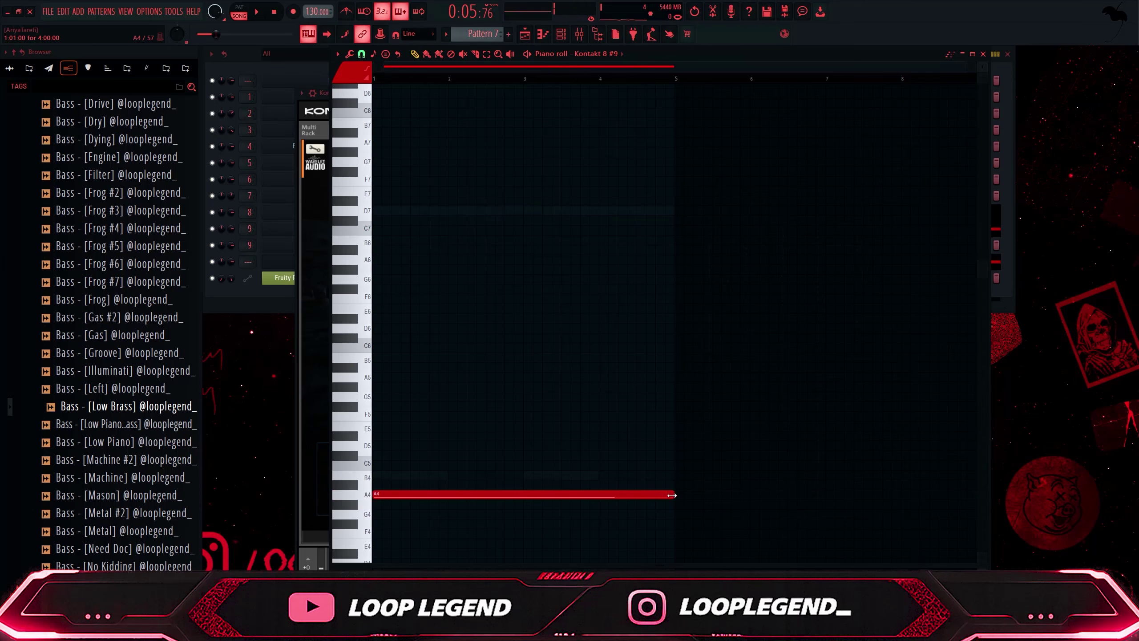
pyautogui.moveTo(671, 495); pyautogui.dragTo(411, 512)
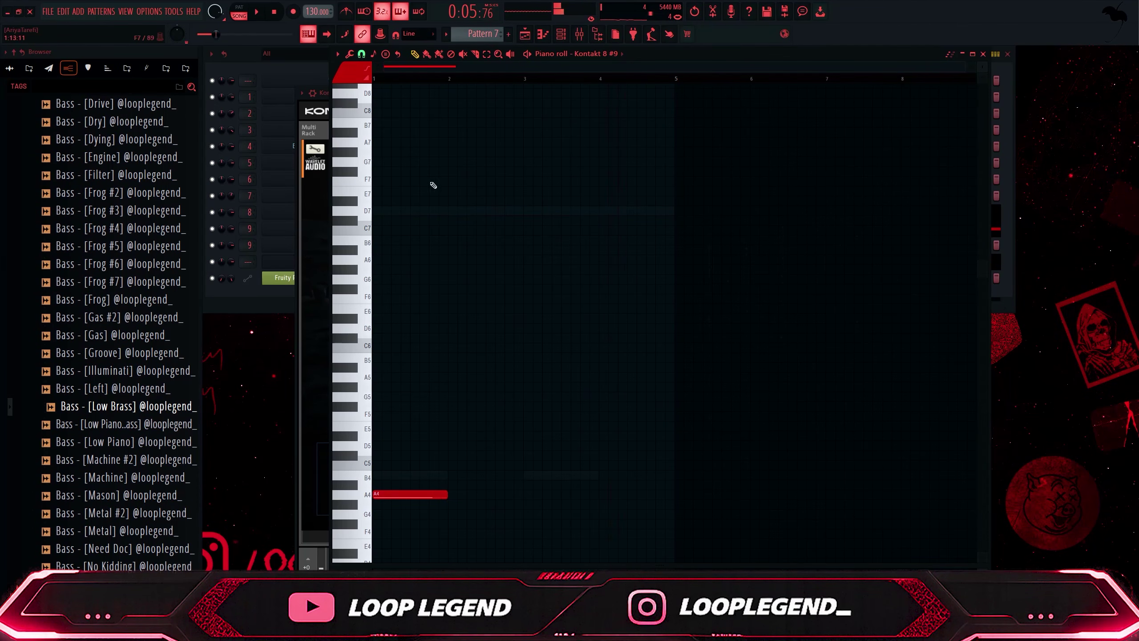
pyautogui.scroll(-1, 426, 415)
pyautogui.scroll(2, 410, 418)
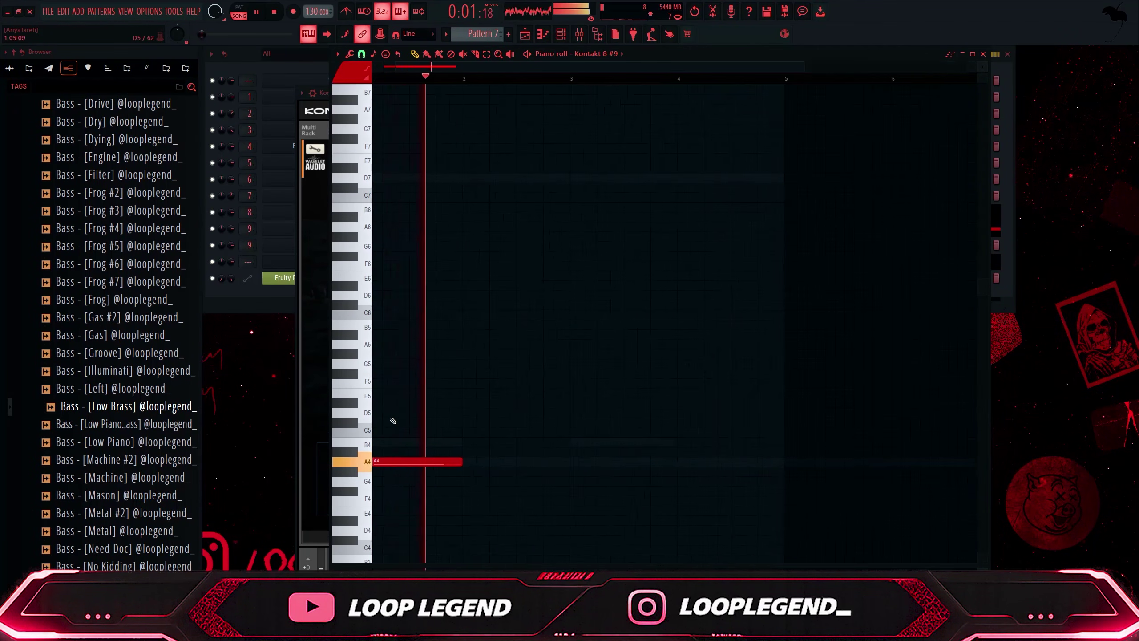
pyautogui.scroll(4, 422, 417)
pyautogui.hotkey('ctrl', 'b')
pyautogui.scroll(-3, 526, 373)
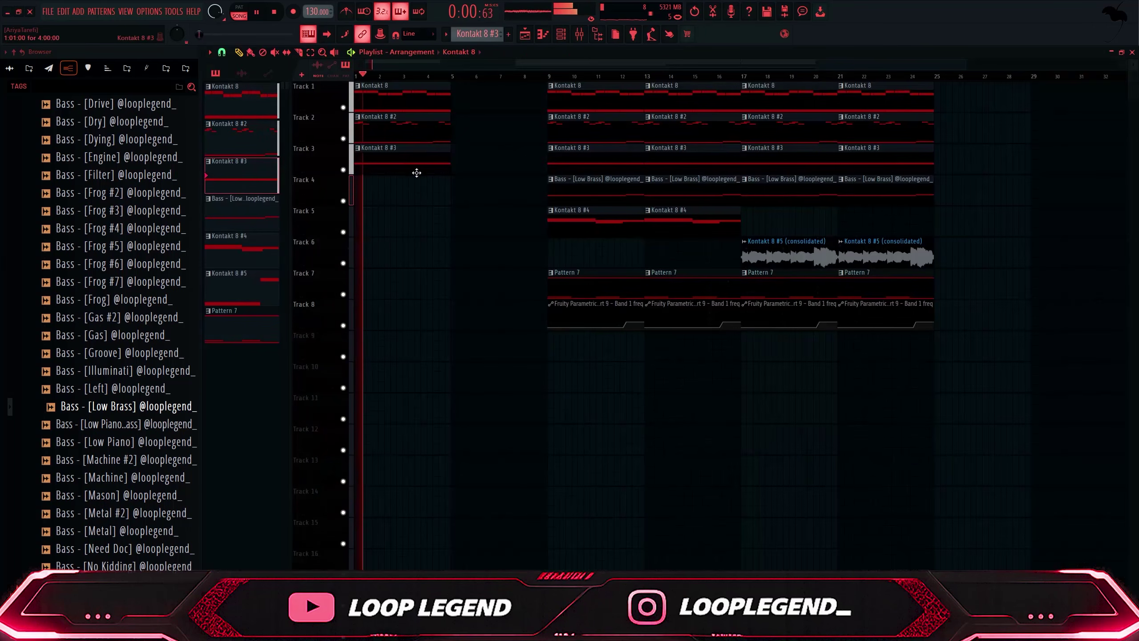
# Select the Track 1 to 3 clips in bars 1 to 4, move them to bars 5 to 8, and play from bar 8
pyautogui.moveTo(517, 143); pyautogui.dragTo(363, 66)
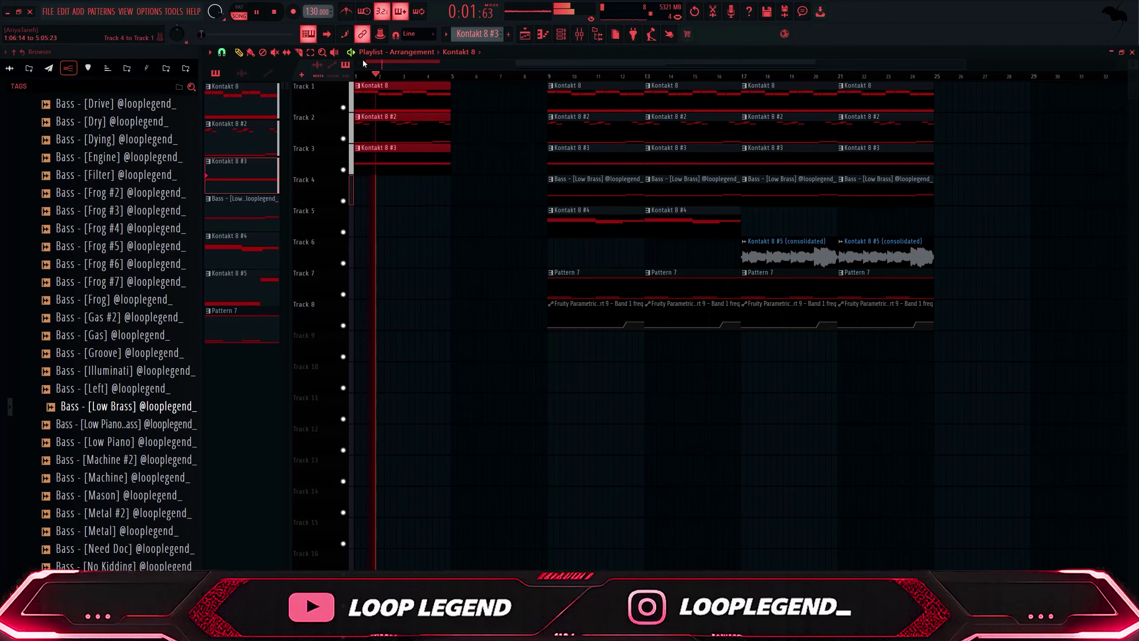
pyautogui.moveTo(414, 108); pyautogui.dragTo(511, 105)
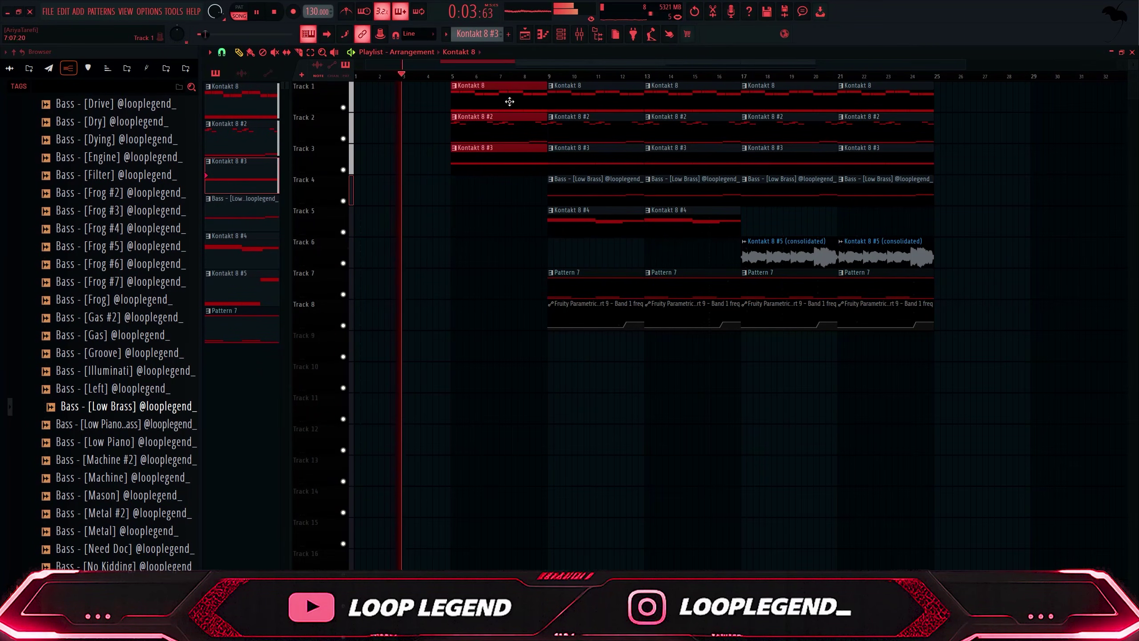
pyautogui.click(538, 75)
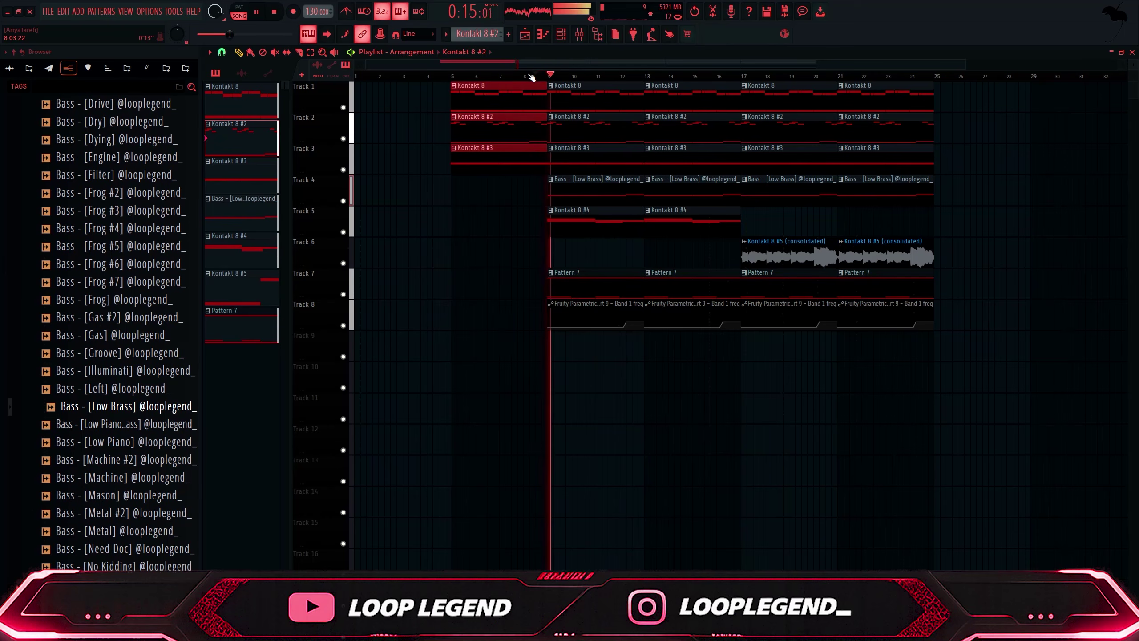
# Clear the selection and delete the two Kontakt 8 clips in bars 9 to 16 of Track 1
pyautogui.scroll(-1, 475, 214)
pyautogui.moveTo(376, 284)
pyautogui.mouseDown()
pyautogui.moveTo(388, 284)
pyautogui.moveTo(390, 266)
pyautogui.mouseUp()
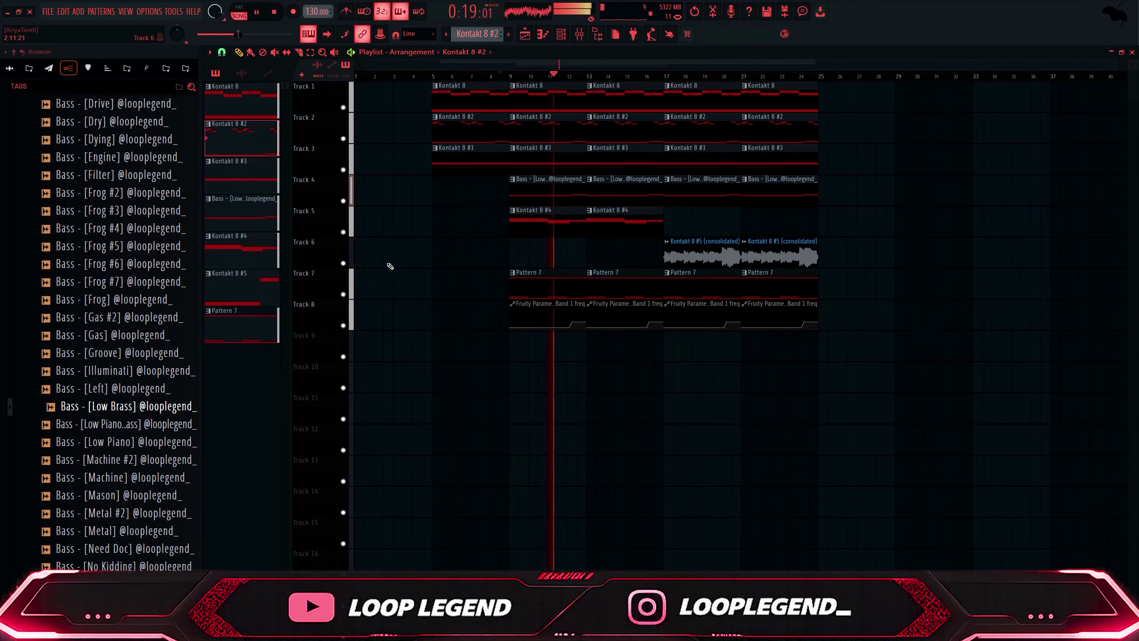
pyautogui.rightClick(634, 109)
pyautogui.rightClick(560, 97)
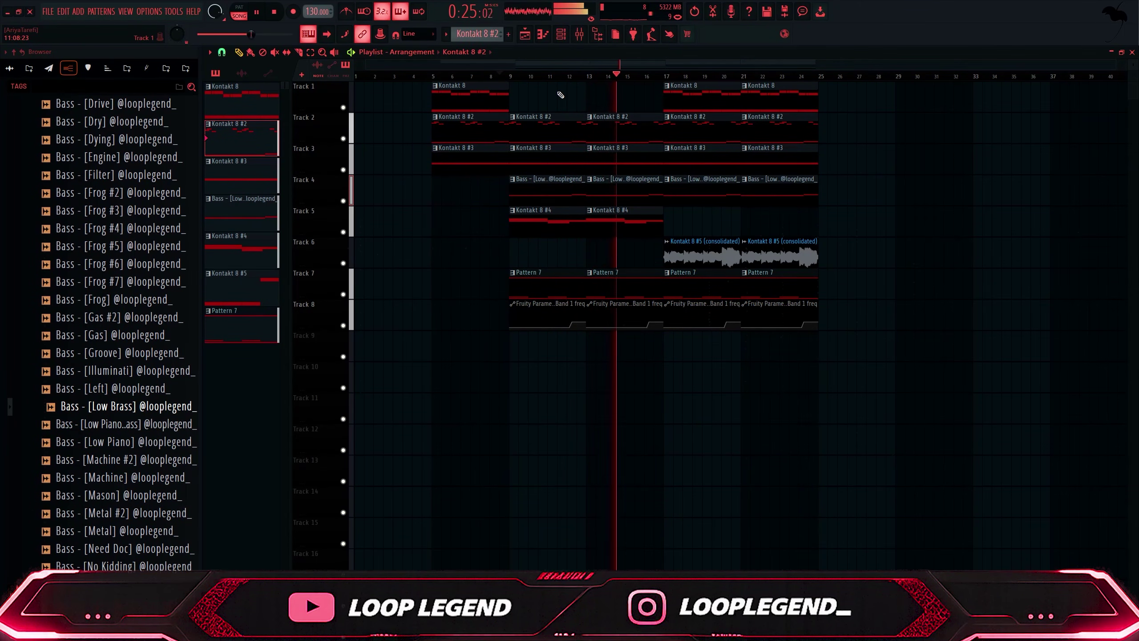
pyautogui.rightClick(746, 157)
pyautogui.rightClick(726, 156)
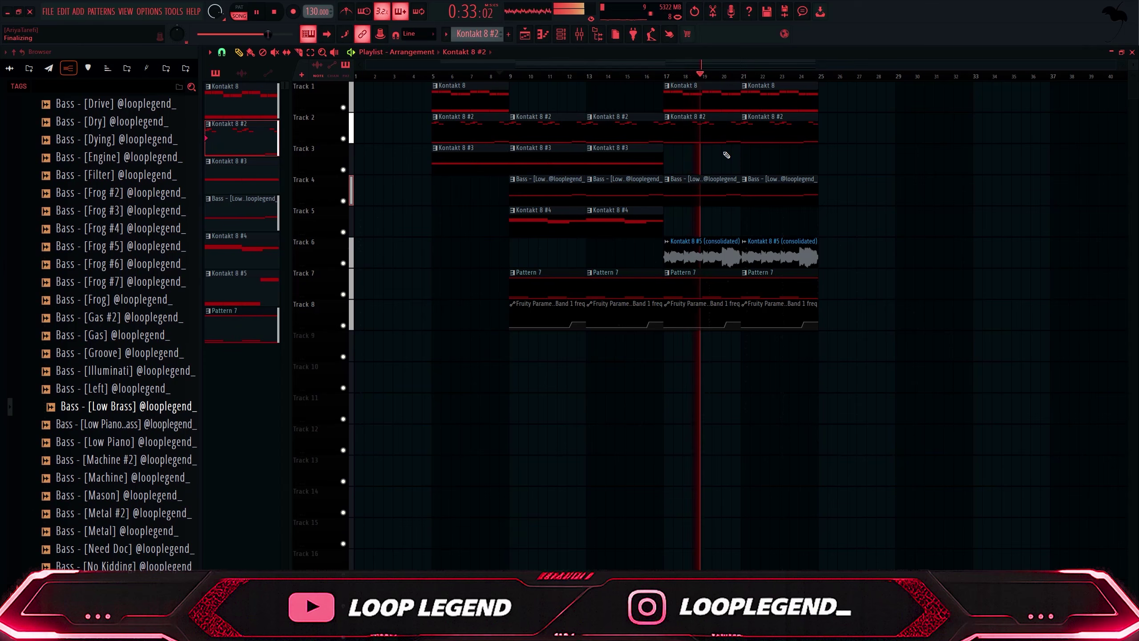
pyautogui.click(725, 153)
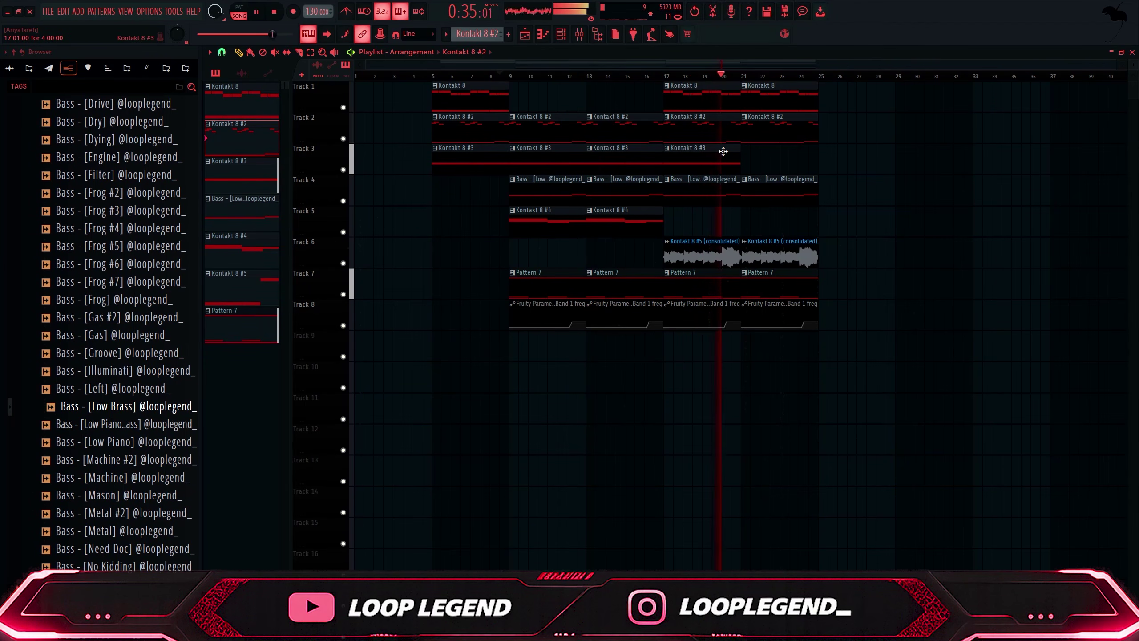
pyautogui.hotkey('ctrl', 'z')
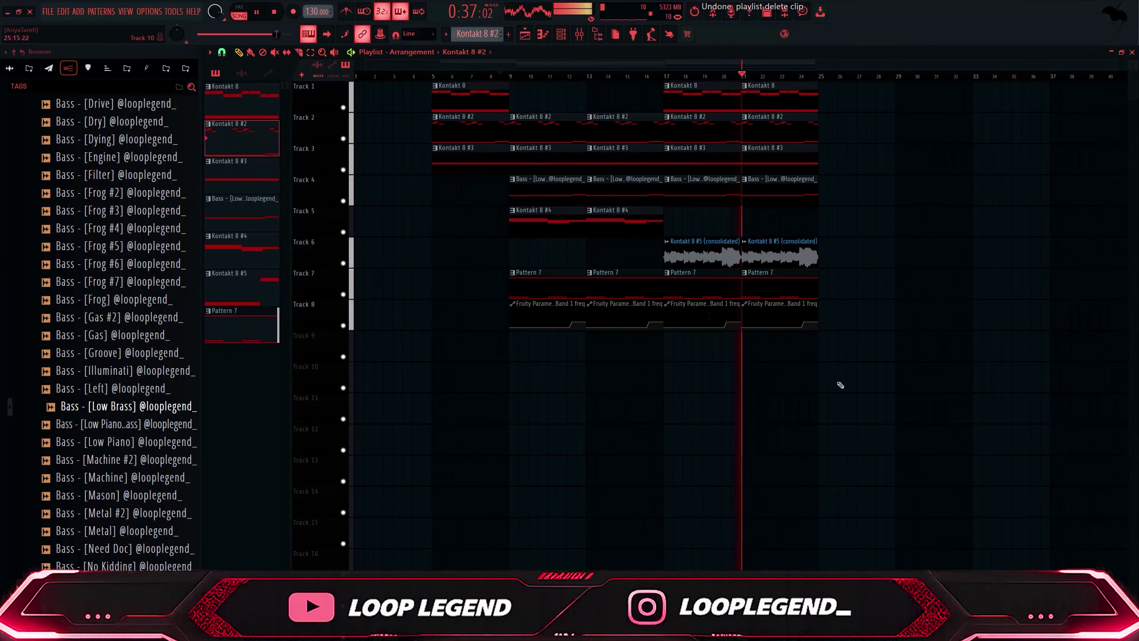
# Duplicate all clips from bars 9 to 24 over bars 25 to 40 and delete the copied Kontakt 8 #3 clips on Track 3
pyautogui.keyDown('ctrl'); pyautogui.moveTo(864, 423); pyautogui.dragTo(518, 84); pyautogui.keyUp('ctrl')
pyautogui.hotkey('ctrl', 'b')
pyautogui.keyDown('ctrl'); pyautogui.scroll(-3, 694, 165); pyautogui.keyUp('ctrl')
pyautogui.rightClick(713, 166)
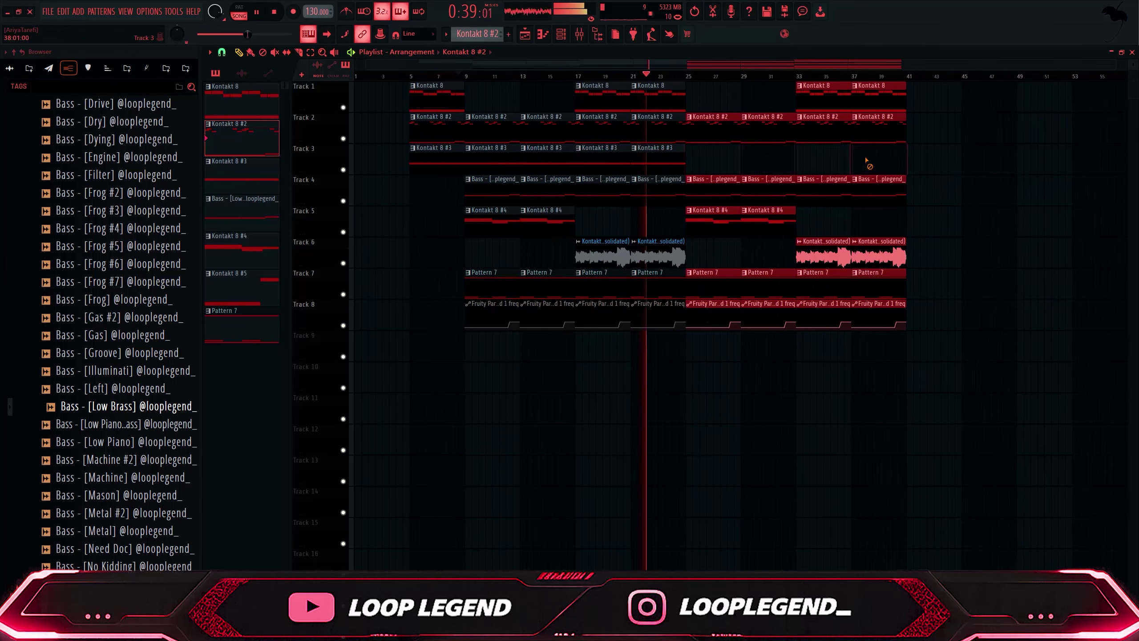
pyautogui.keyDown('ctrl'); pyautogui.click(930, 164); pyautogui.keyUp('ctrl')
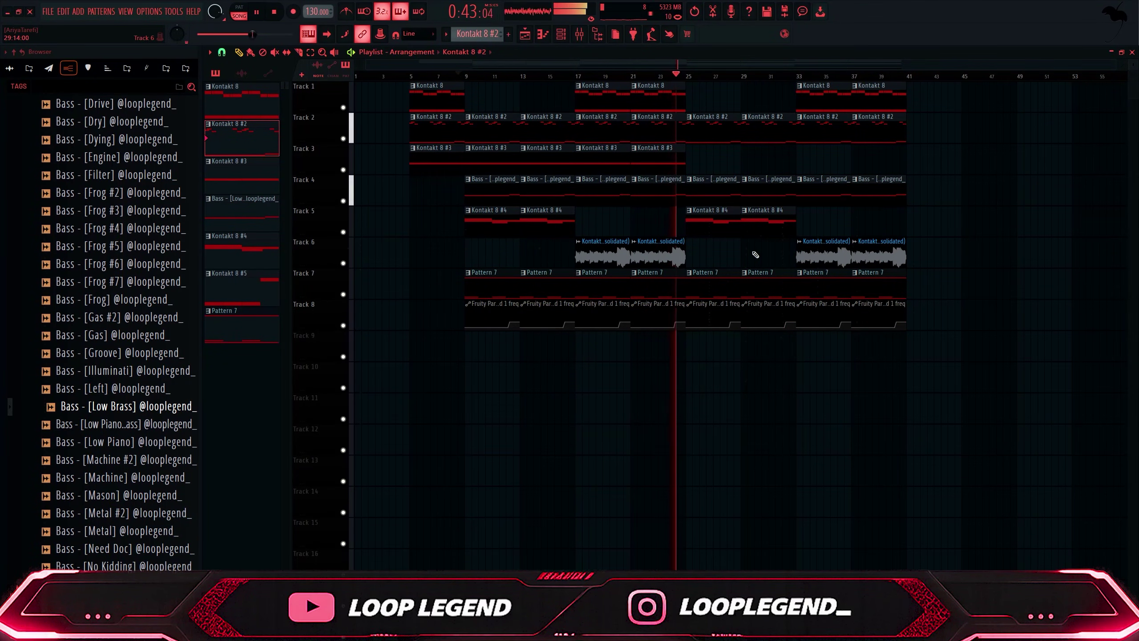
pyautogui.rightClick(727, 186)
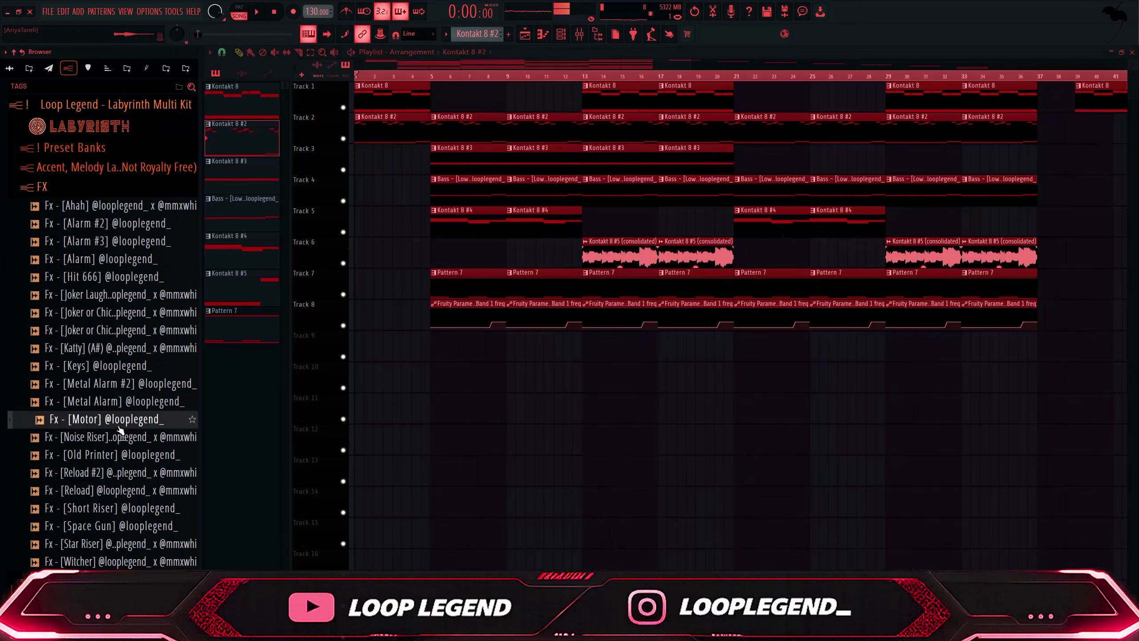
# Audition the riser and effect samples in the Labyrinth kit's FX folder, from Noise Riser down to Witcher
pyautogui.click(121, 436)
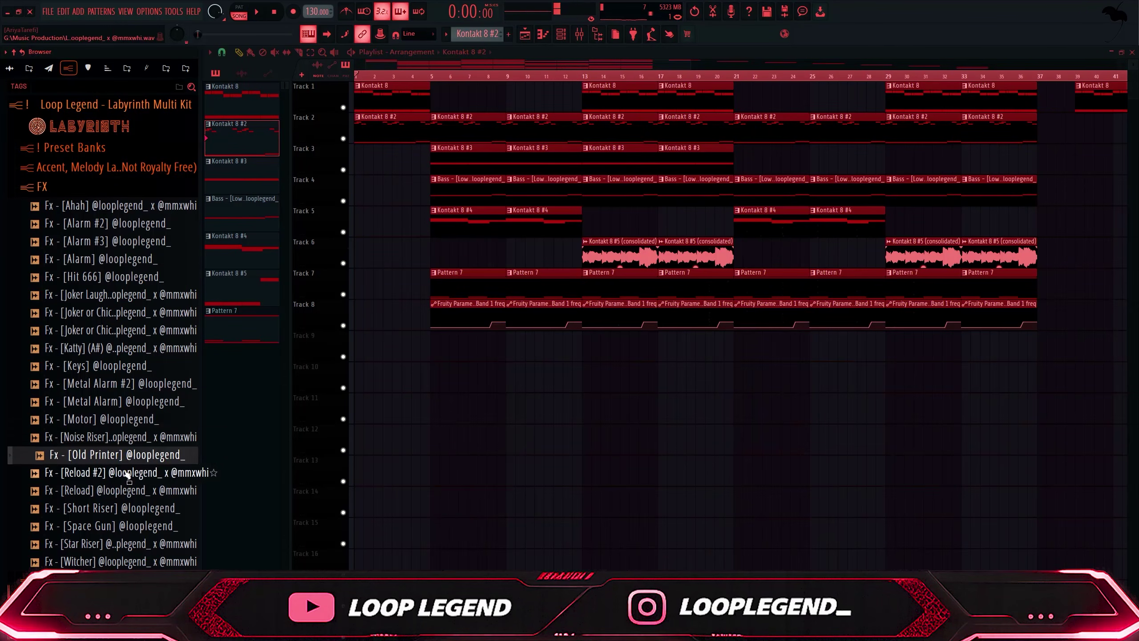
pyautogui.click(122, 472)
pyautogui.click(124, 490)
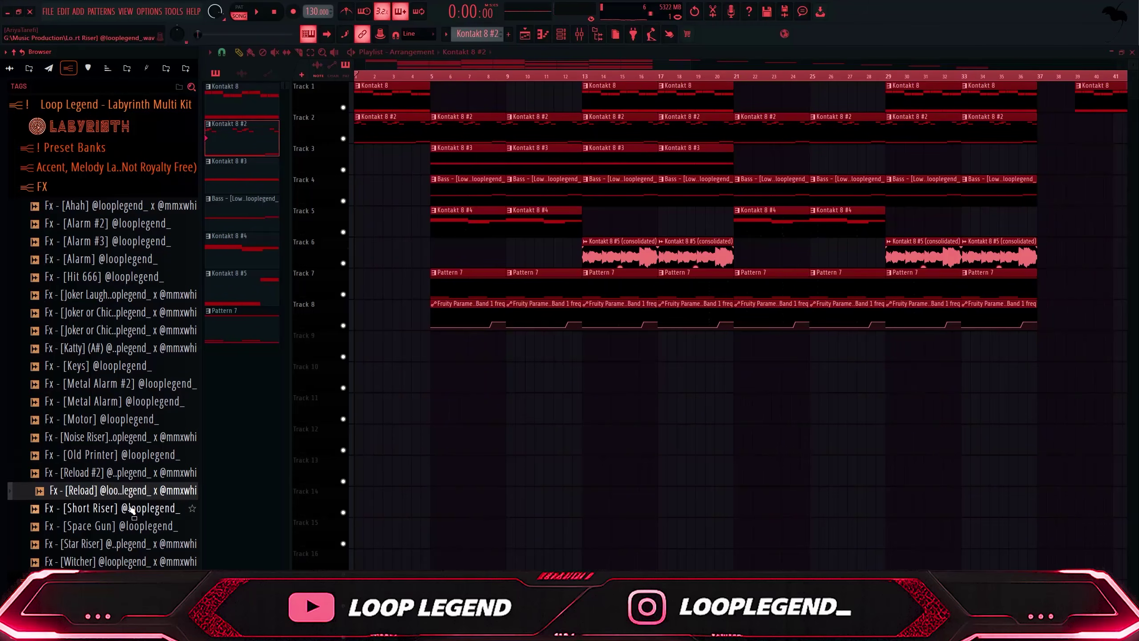
pyautogui.click(126, 508)
pyautogui.click(130, 526)
pyautogui.click(134, 543)
pyautogui.click(137, 562)
pyautogui.scroll(-5, 132, 541)
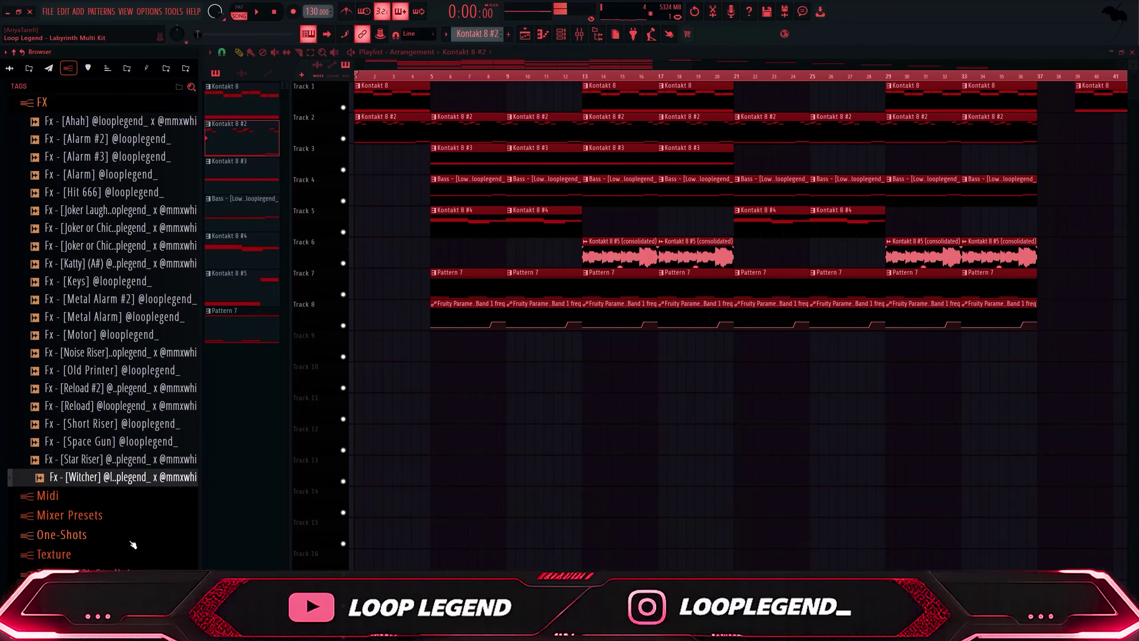
# Place the Star Riser sample on Track 9 at bar 5, start playback, and nudge the clip earlier to start at bar 4
pyautogui.moveTo(121, 436); pyautogui.dragTo(429, 355)
pyautogui.press('space')
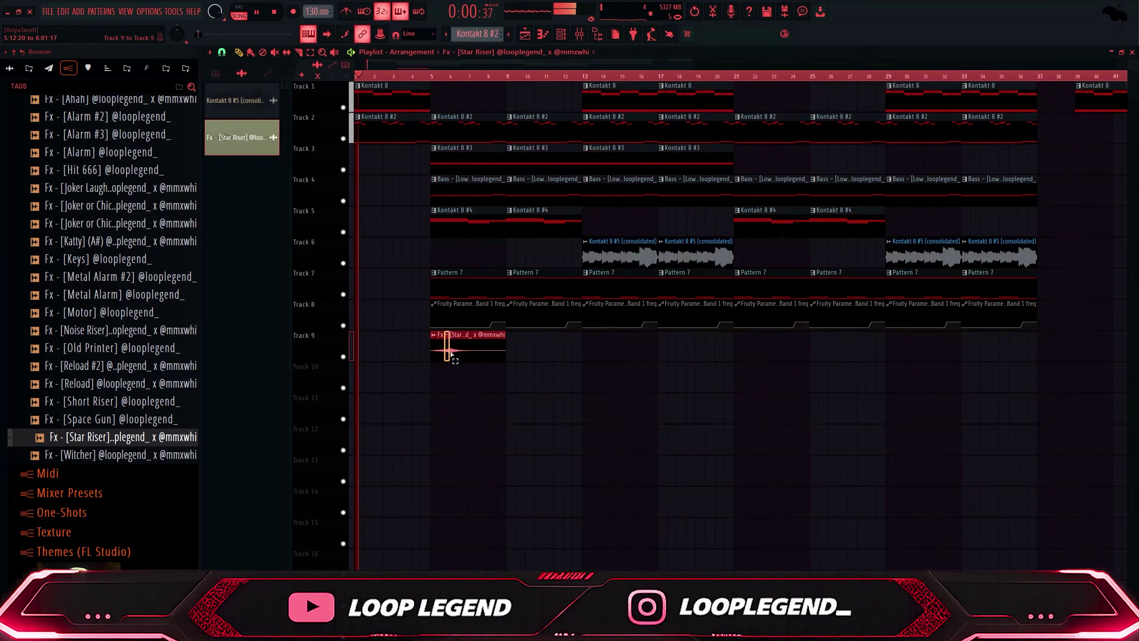
pyautogui.hotkey('shift', 'Left')
pyautogui.hotkey('shift', 'Left')
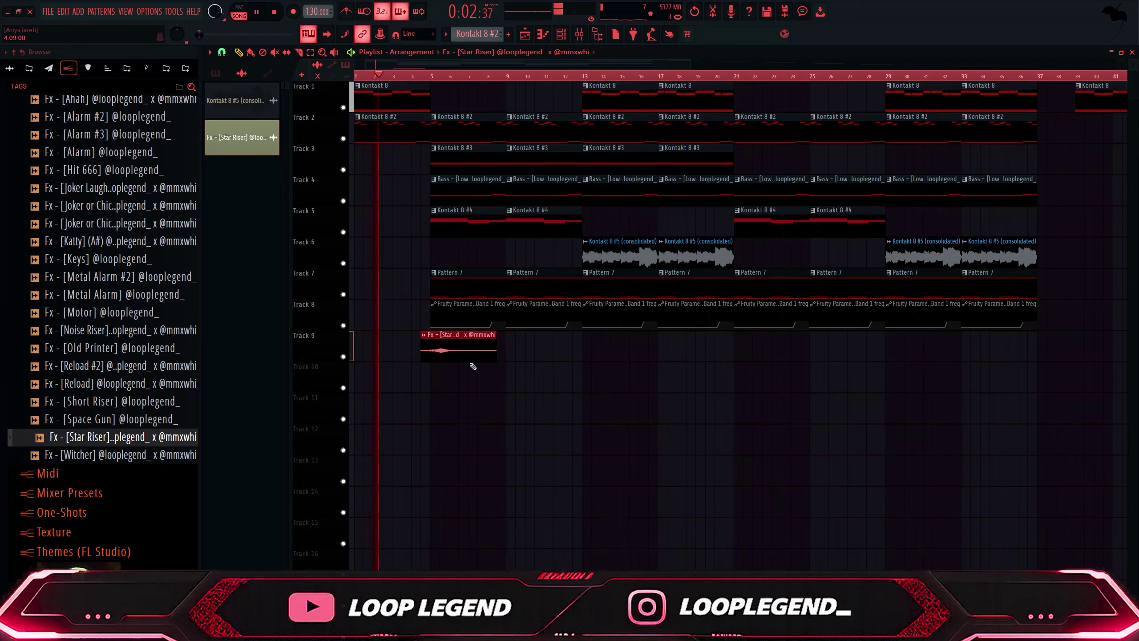
# Lower the Star Riser clip's time-stretching pitch and route the clip to mixer track 10
pyautogui.doubleClick(474, 354)
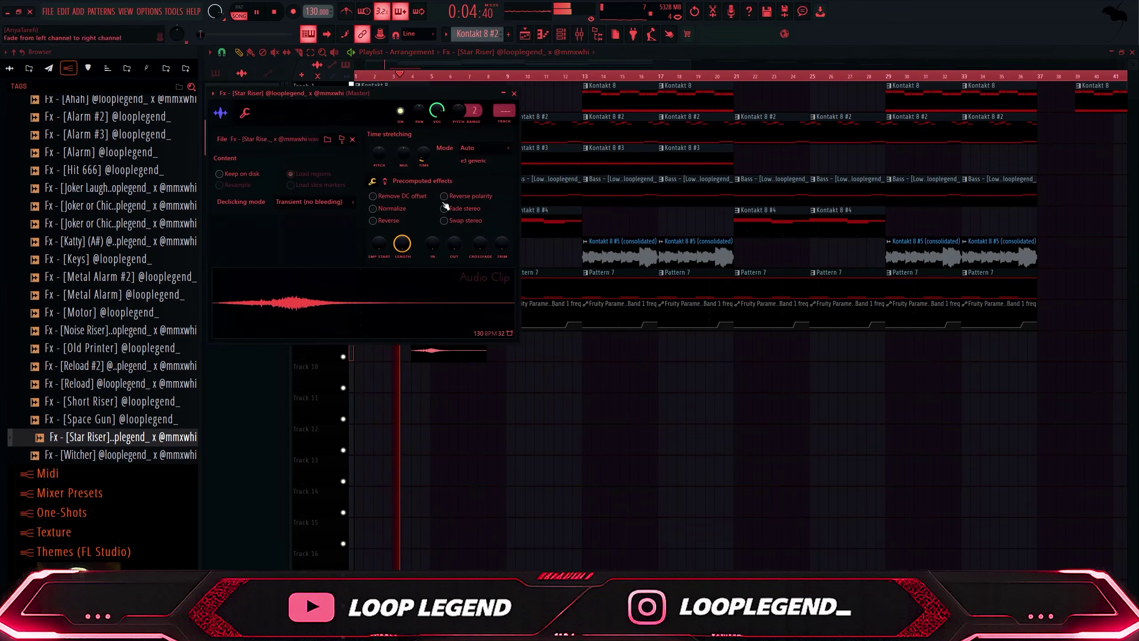
pyautogui.moveTo(381, 162); pyautogui.dragTo(381, 165)
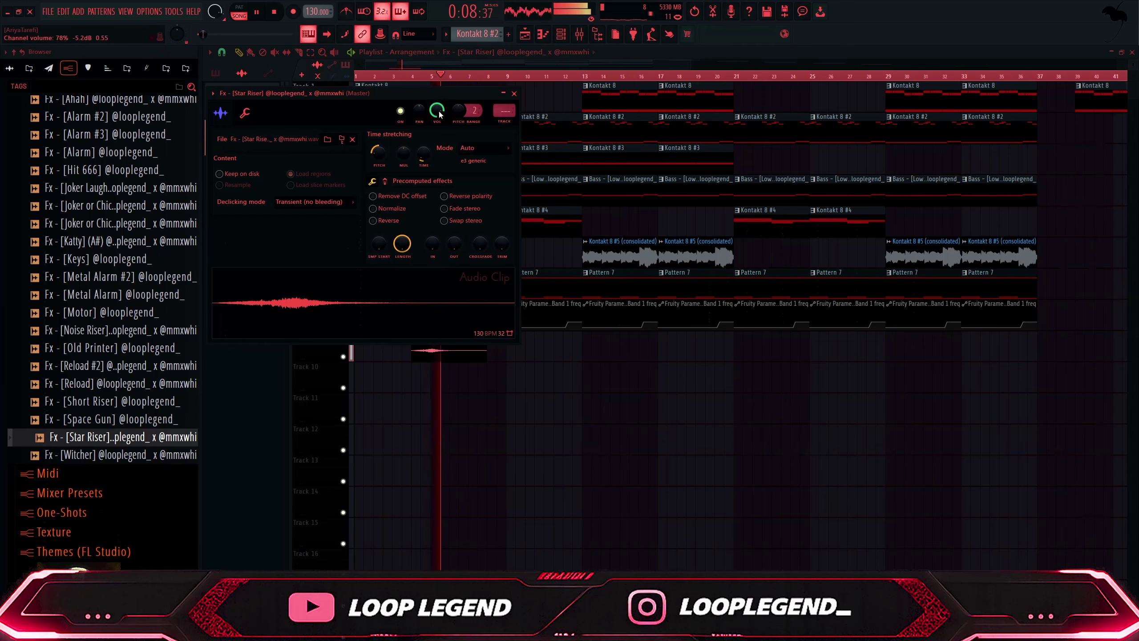
pyautogui.hotkey('ctrl', 'l')
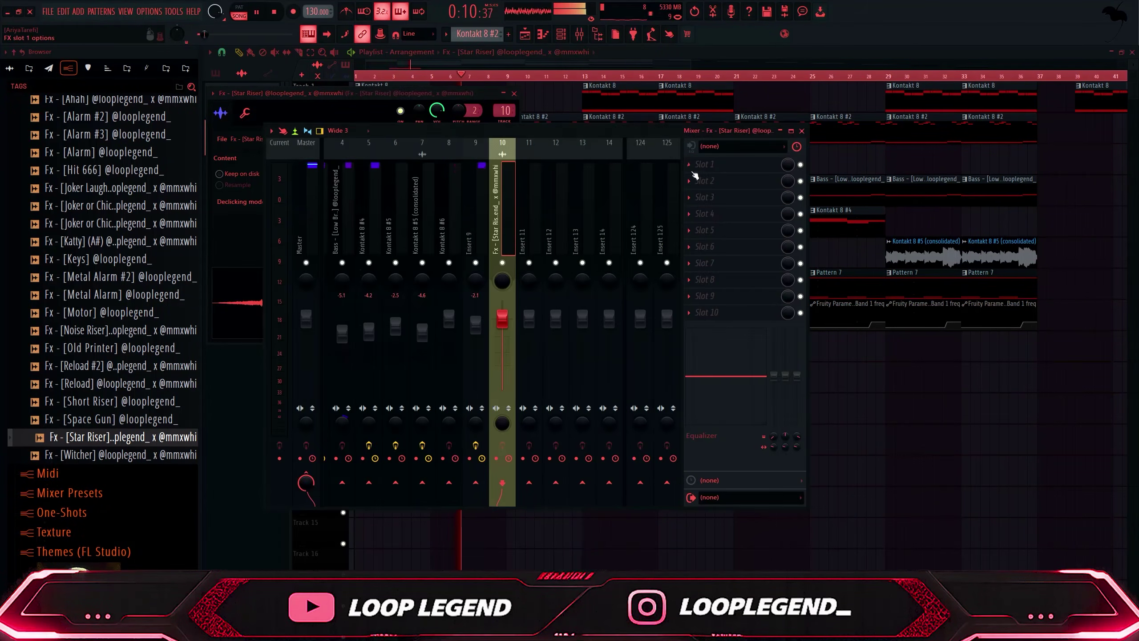
# Load Fruity Delay 3 in slot 1 of the Star Riser's mixer track, choose the Ping pong preset, and play from the riser's start
pyautogui.click(695, 173)
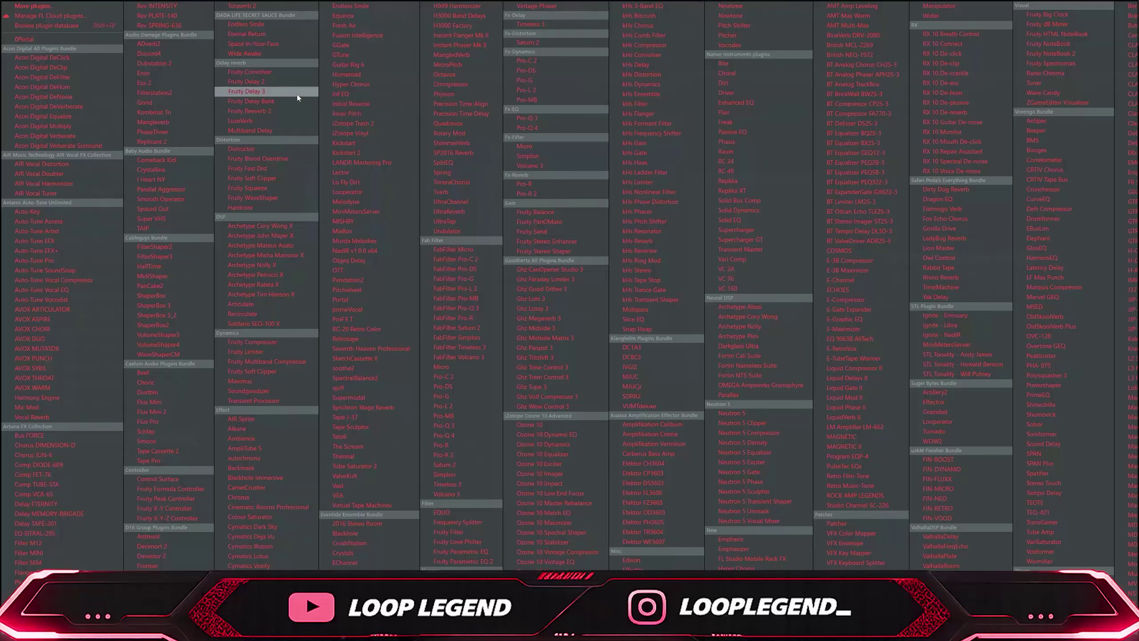
pyautogui.click(297, 94)
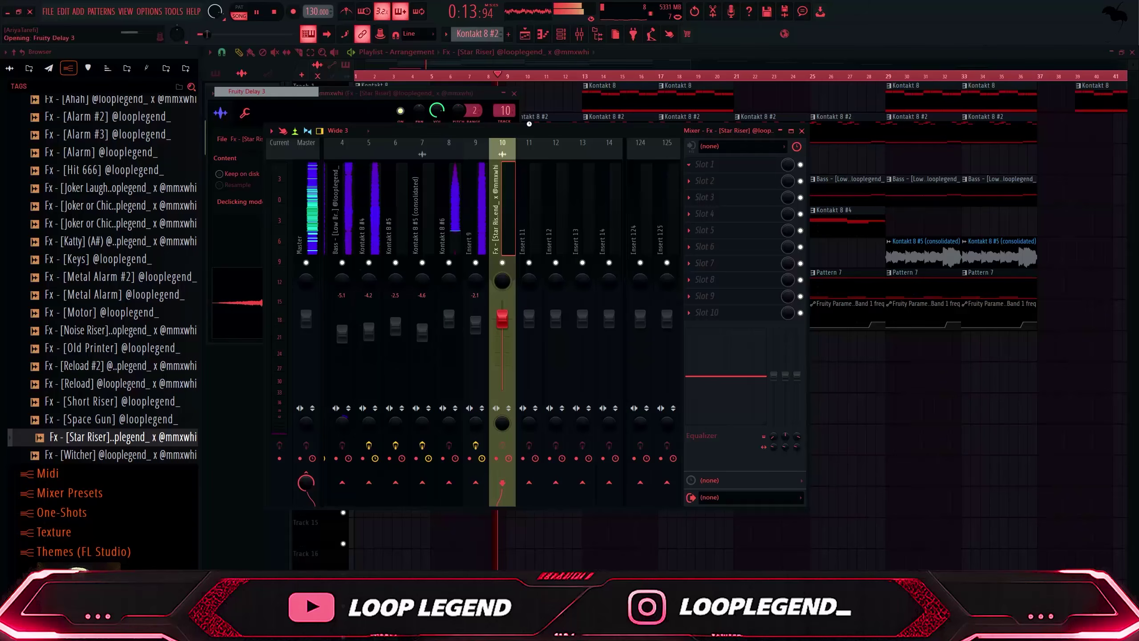
pyautogui.click(650, 179)
pyautogui.click(682, 232)
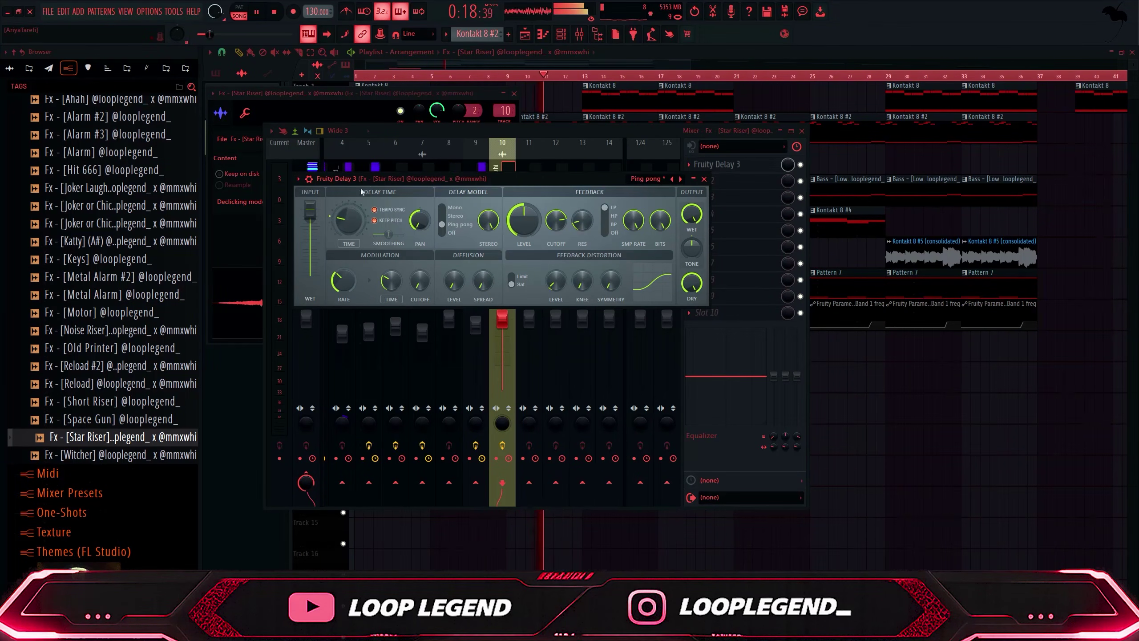
pyautogui.click(413, 77)
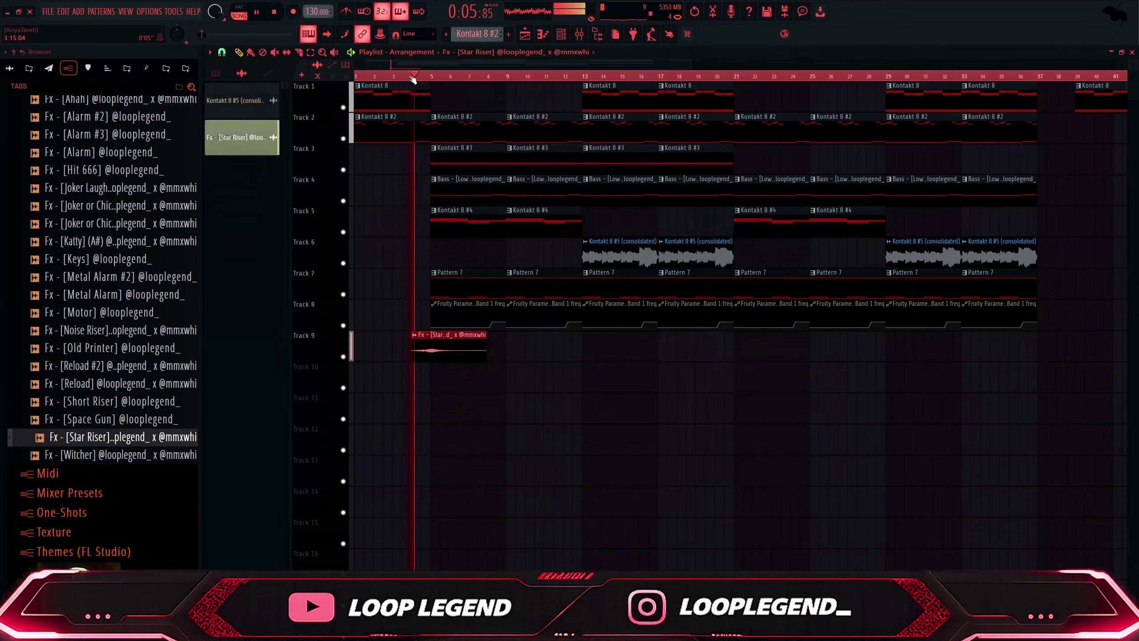
# Load Fruity Fast Dist in slot 4 of the Star Riser's mixer track and lower the track's volume to about -2.8 dB
pyautogui.doubleClick(452, 335)
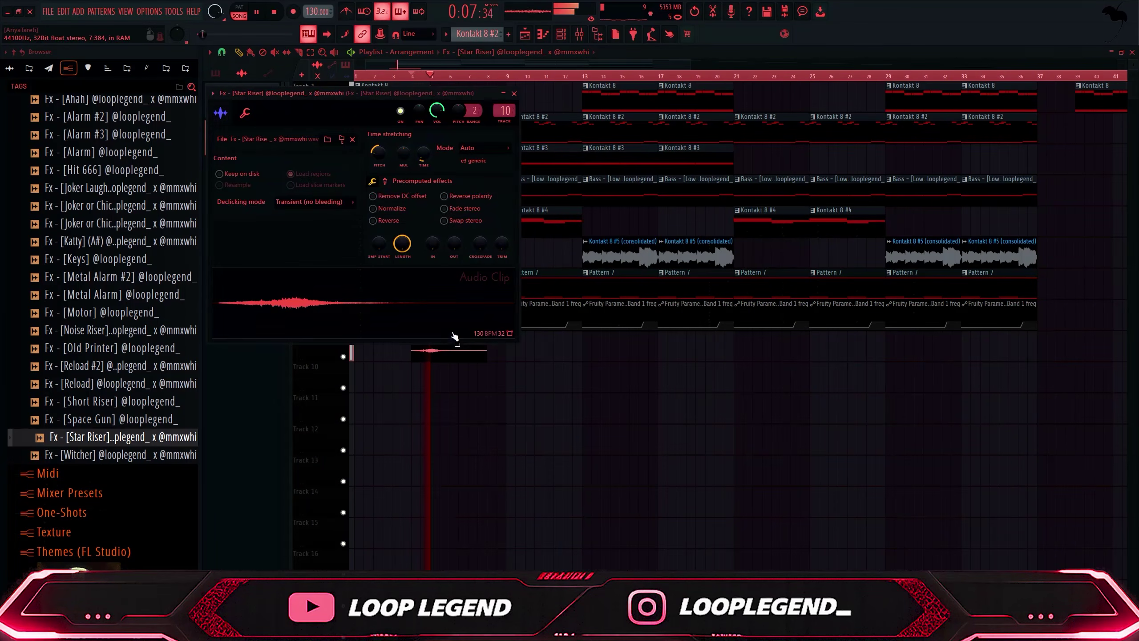
pyautogui.click(576, 38)
pyautogui.click(686, 295)
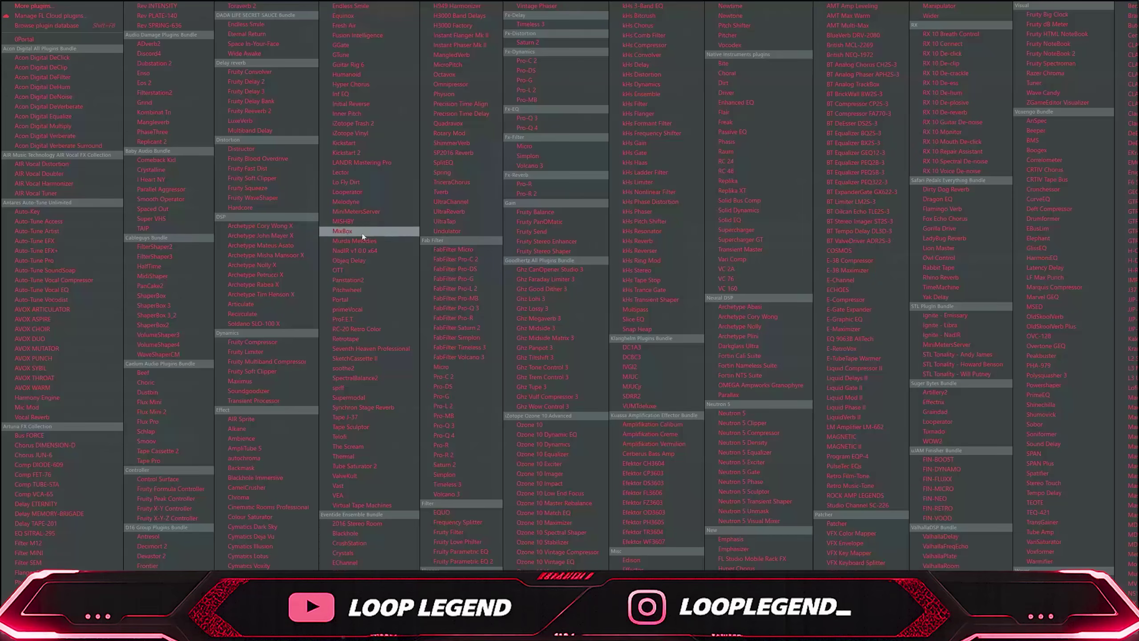
pyautogui.click(287, 168)
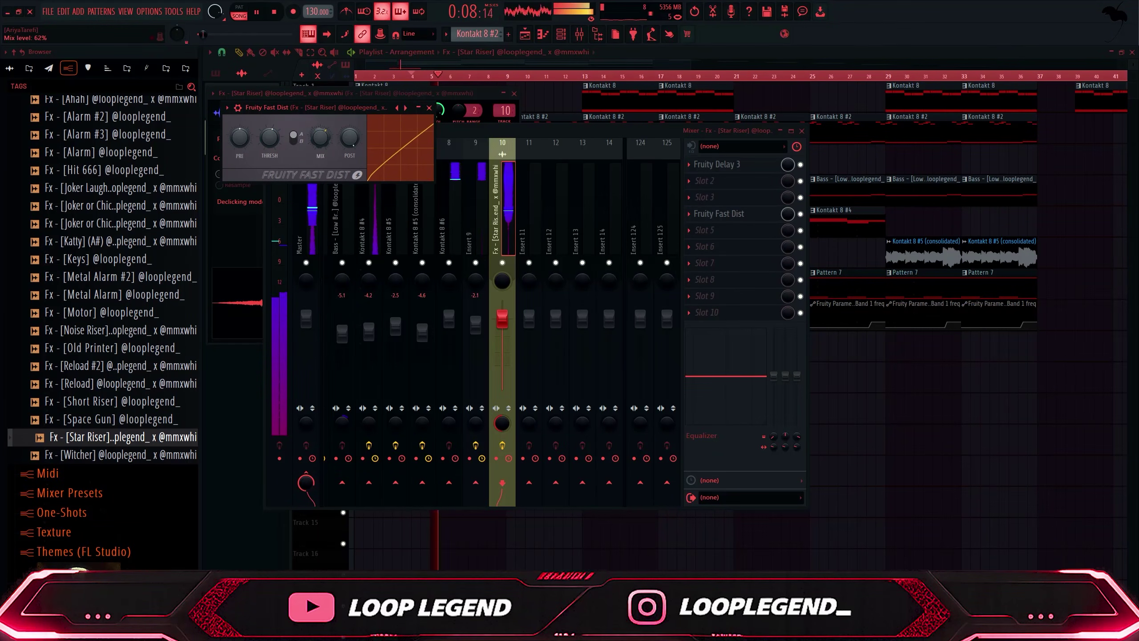
pyautogui.click(523, 338)
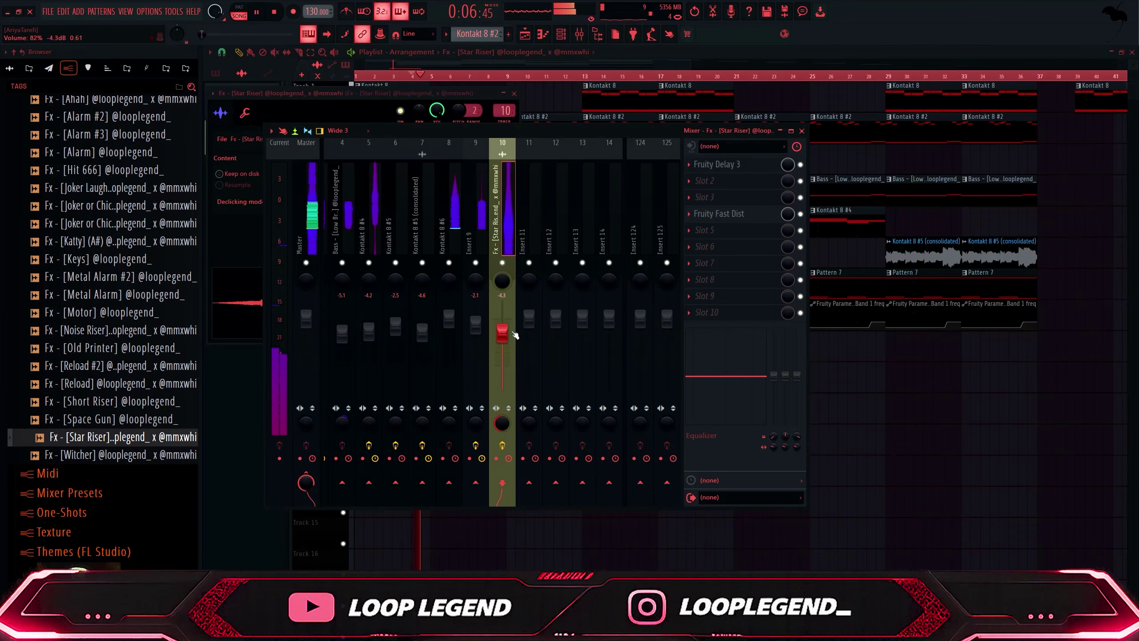
# Route mixer tracks 1 to 10 only to Insert 11
pyautogui.click(320, 85)
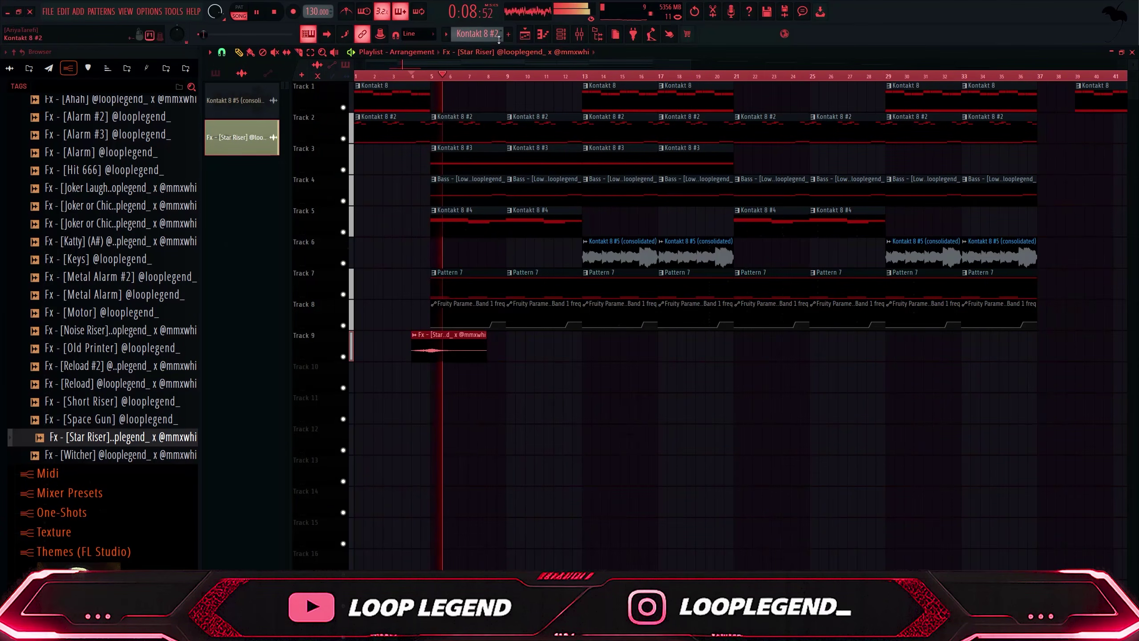
pyautogui.click(597, 34)
pyautogui.click(580, 34)
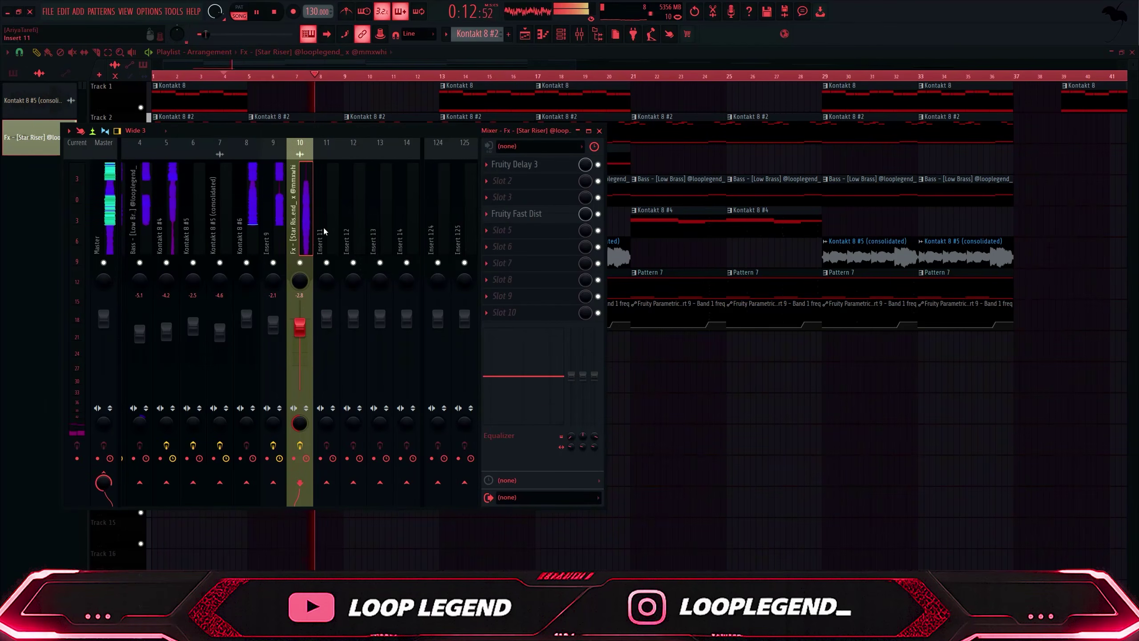
pyautogui.scroll(3, 323, 226)
pyautogui.rightClick(401, 481)
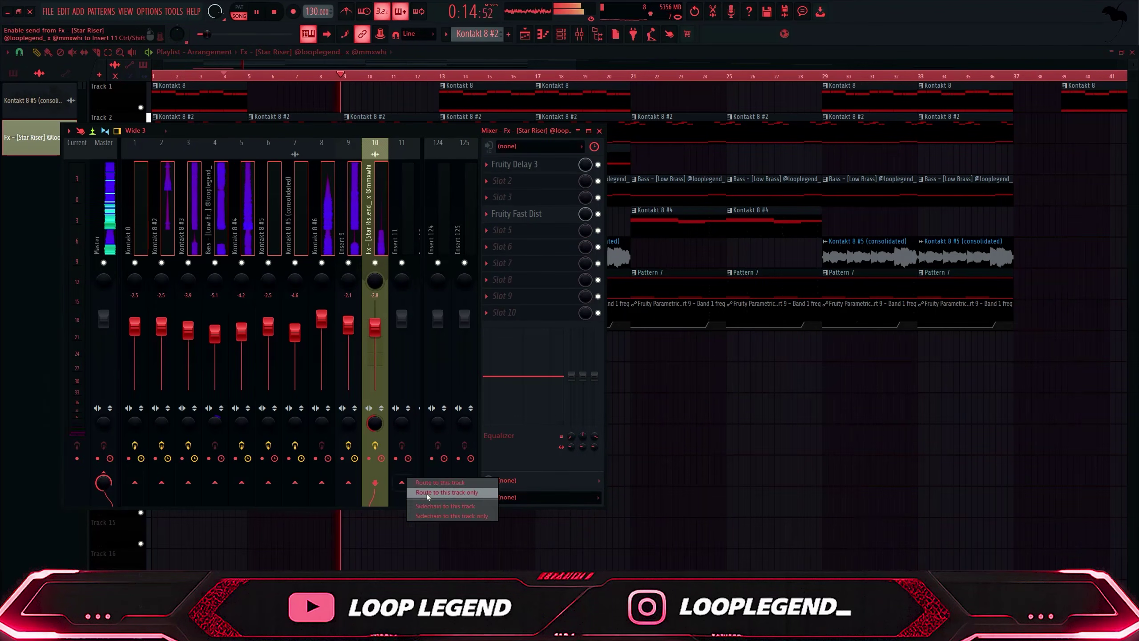
pyautogui.click(427, 493)
# Apply the Warm Master preset from the Whitburn kit's Mixer Presets to Insert 11
pyautogui.click(597, 34)
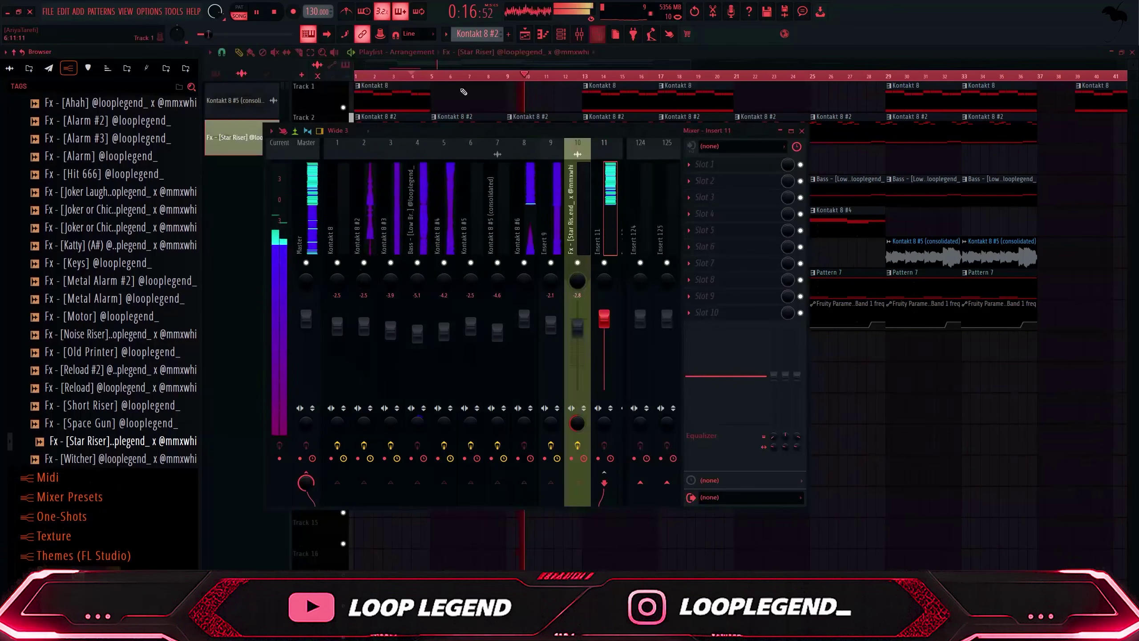
pyautogui.click(147, 68)
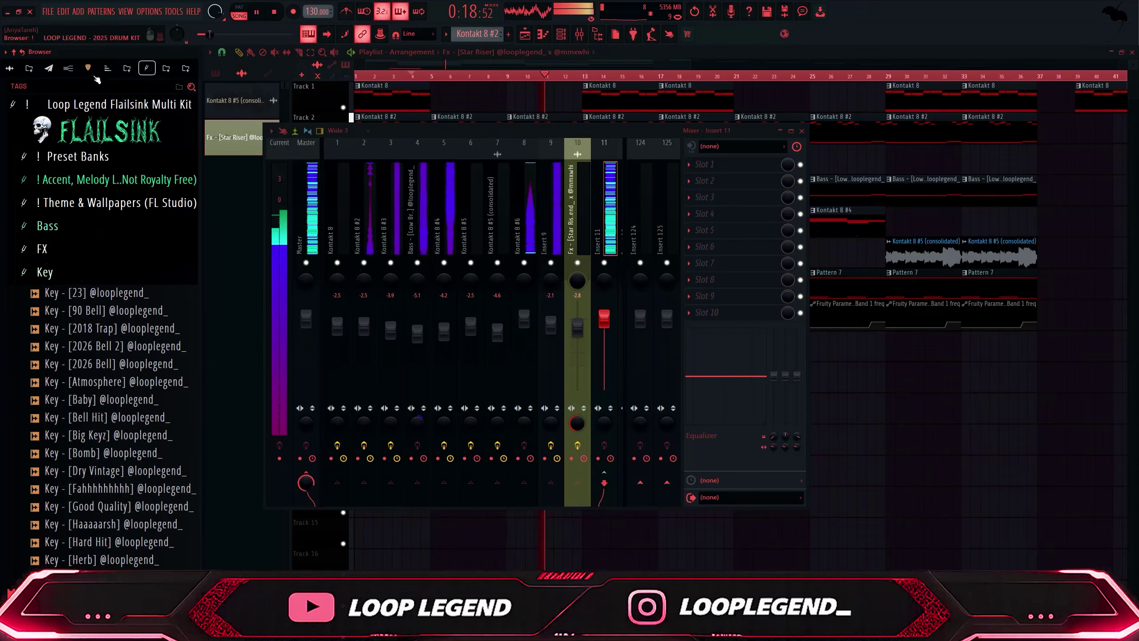
pyautogui.click(104, 69)
pyautogui.moveTo(130, 389); pyautogui.dragTo(601, 323)
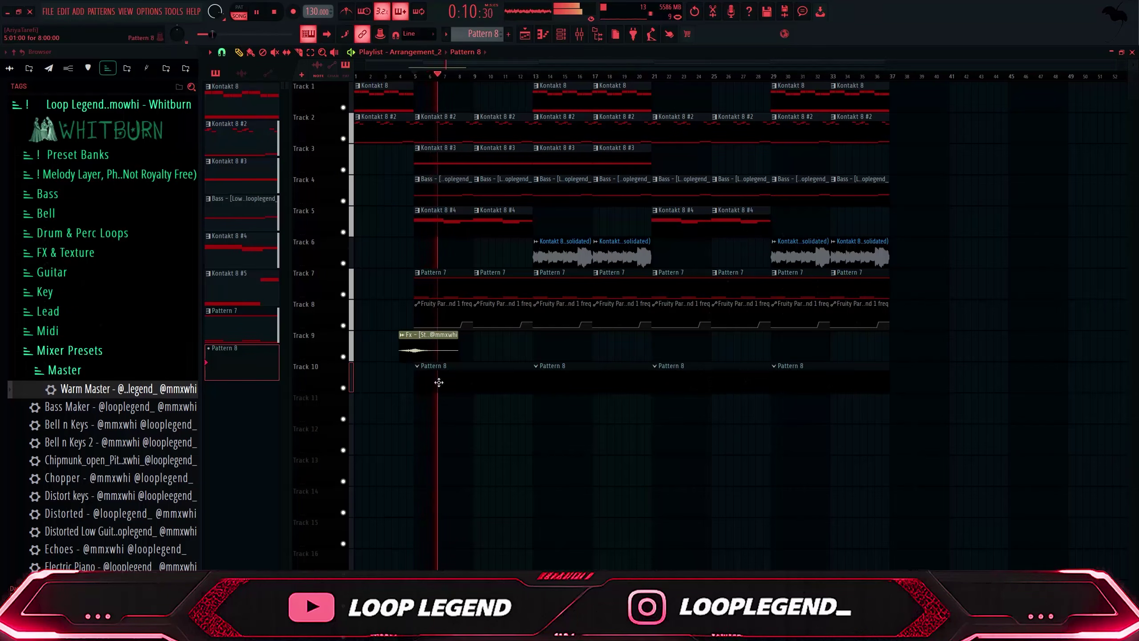
# Recolour the Star Riser clip on Track 9 to a dark shade
pyautogui.middleClick(416, 343)
pyautogui.click(417, 343)
pyautogui.moveTo(594, 429); pyautogui.dragTo(595, 483)
pyautogui.press('Return')
pyautogui.press('Return')
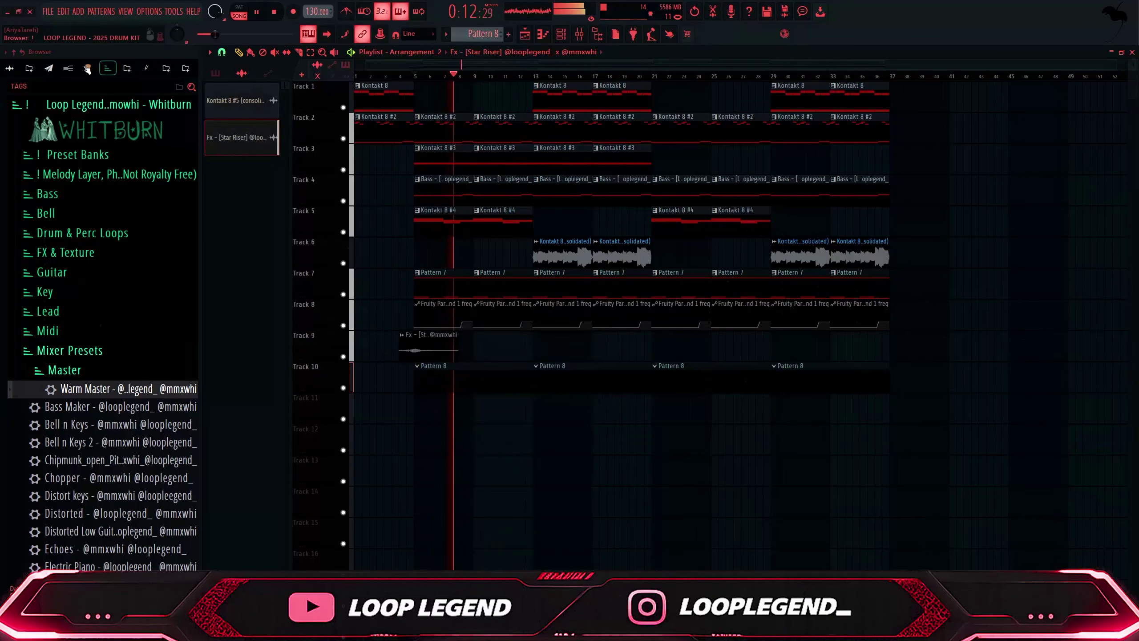
# Add the Open Hat [Go To 5] sample from the 2025 Drum Kit as a new channel
pyautogui.click(88, 67)
pyautogui.scroll(-5, 78, 248)
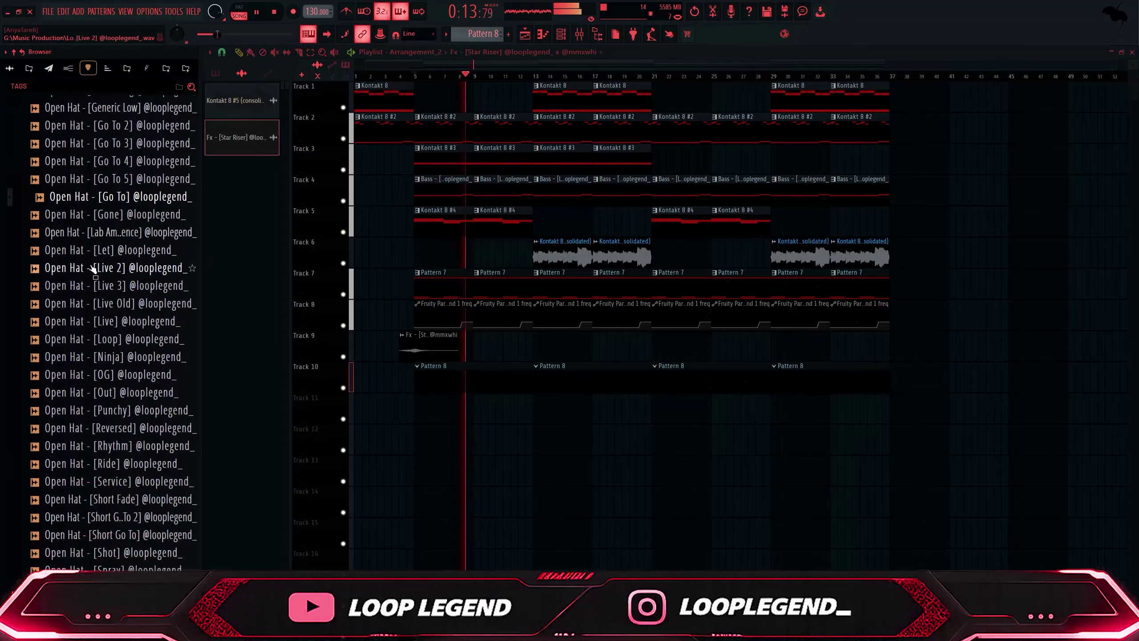
pyautogui.rightClick(120, 180)
pyautogui.click(155, 195)
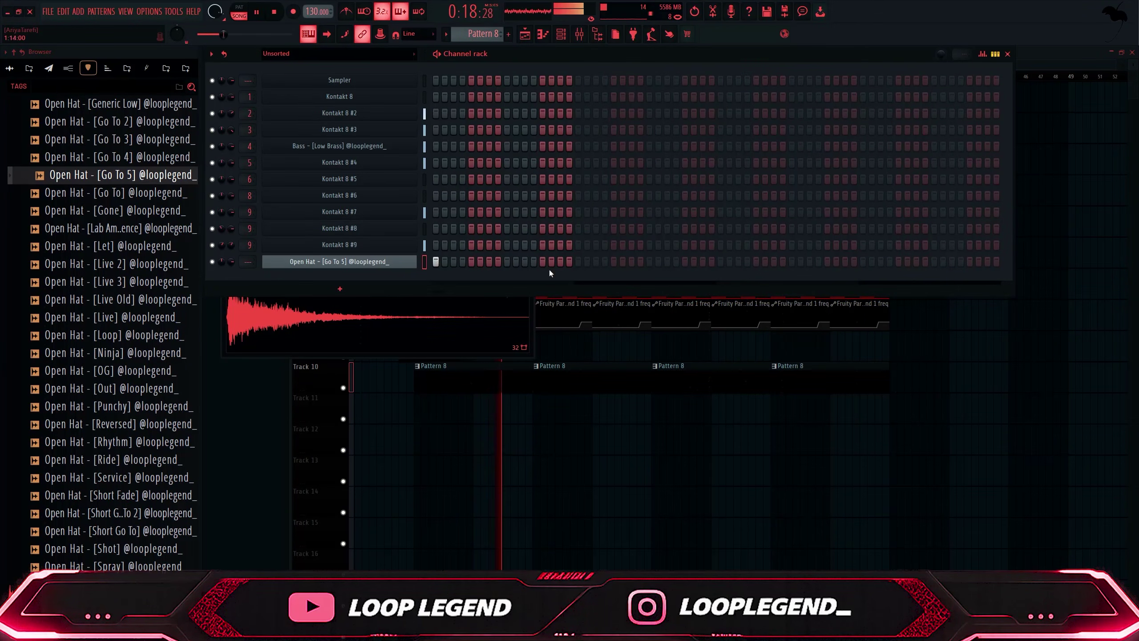
# Place a C5 open hat note on beat 4 of bar 2 in the Go To 5 piano roll
pyautogui.press('F7')
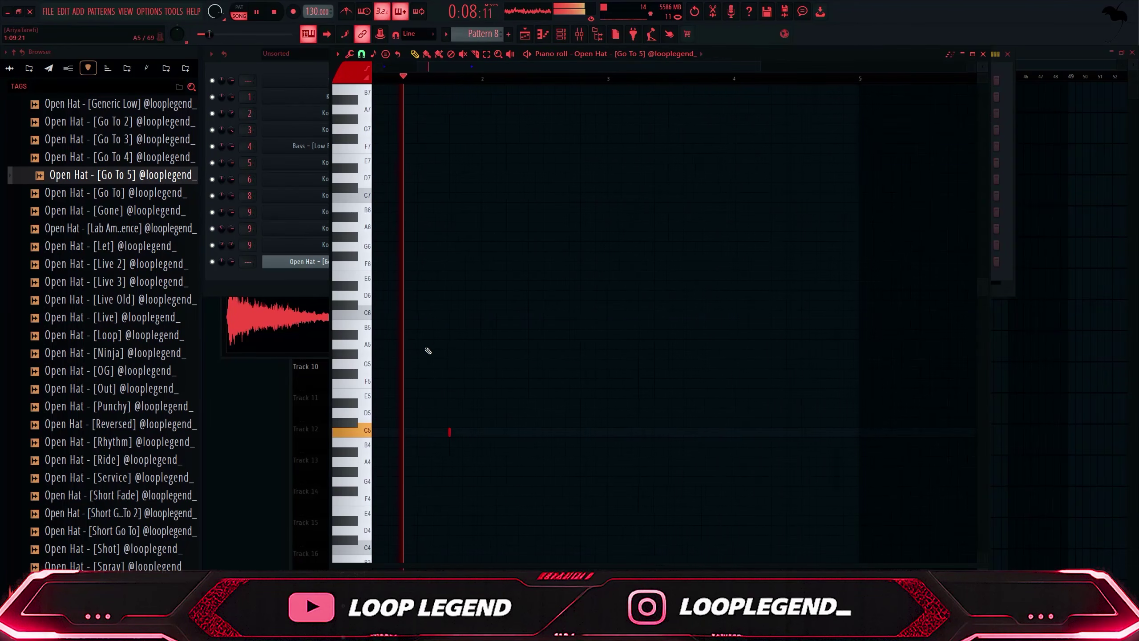
pyautogui.scroll(2, 428, 350)
pyautogui.moveTo(609, 429); pyautogui.dragTo(660, 430)
pyautogui.press('space')
pyautogui.scroll(-2, 699, 96)
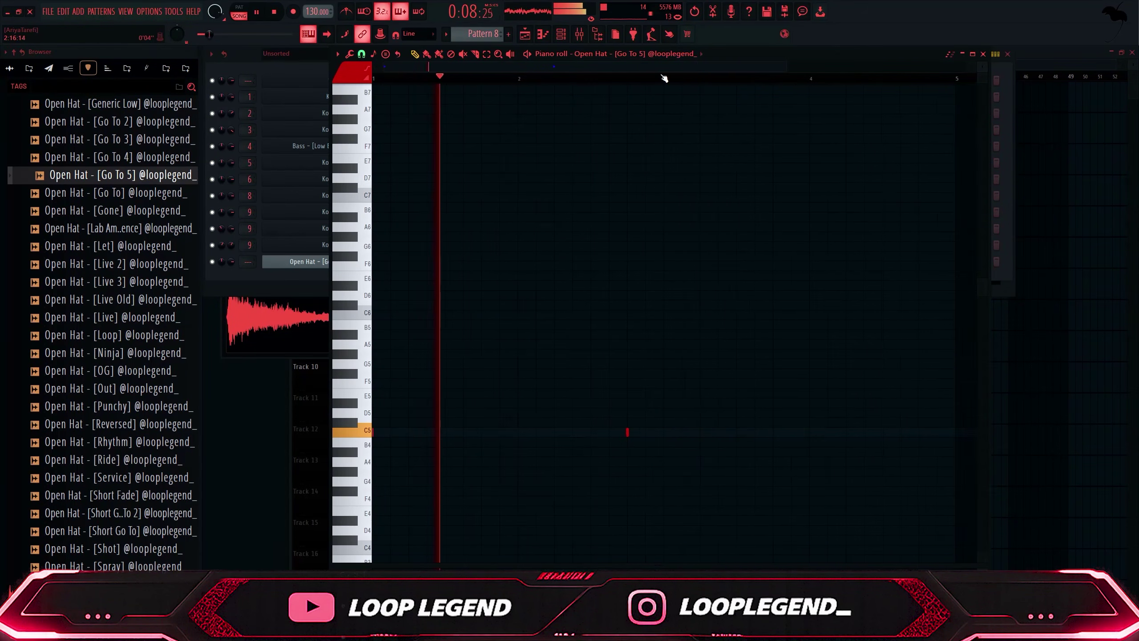
# Duplicate bars 1 and 2 of the open hat notes into bars 3 and 4, deleting the note at the start of bar 3
pyautogui.moveTo(664, 77); pyautogui.dragTo(5, 179)
pyautogui.hotkey('ctrl', 'b')
pyautogui.scroll(-3, 500, 397)
pyautogui.moveTo(526, 420); pyautogui.dragTo(516, 443)
pyautogui.press('Delete')
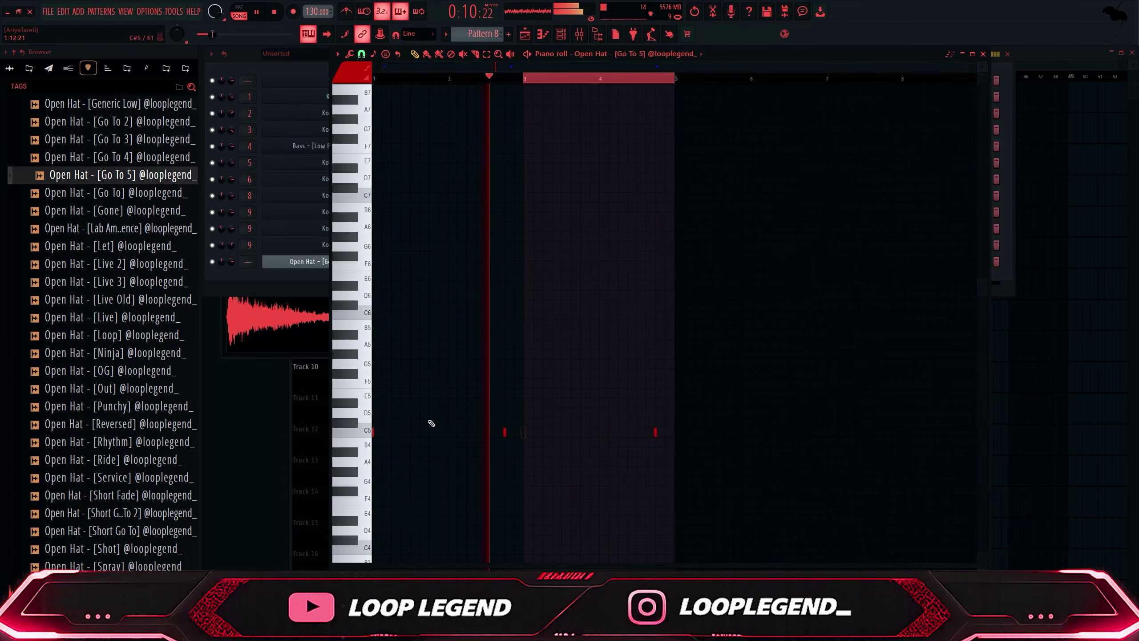
# Delete the open hat note at the start of bar 1 and duplicate the four-bar pattern into the following bars
pyautogui.moveTo(420, 417); pyautogui.dragTo(350, 466)
pyautogui.press('Delete')
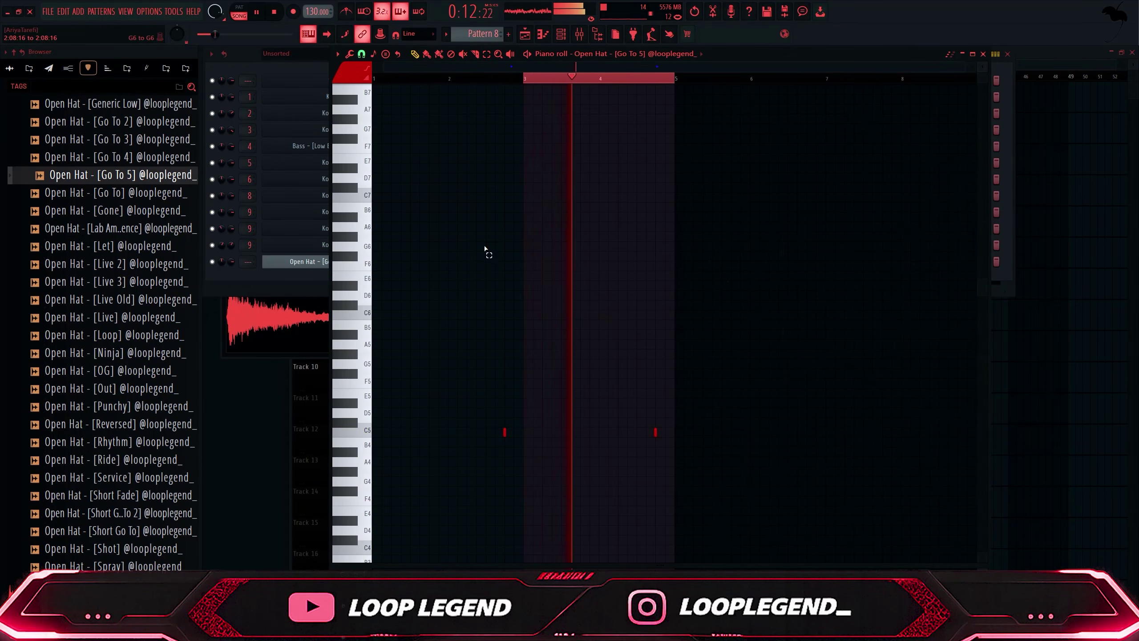
pyautogui.moveTo(673, 77); pyautogui.dragTo(1, 188)
pyautogui.hotkey('ctrl', 'b')
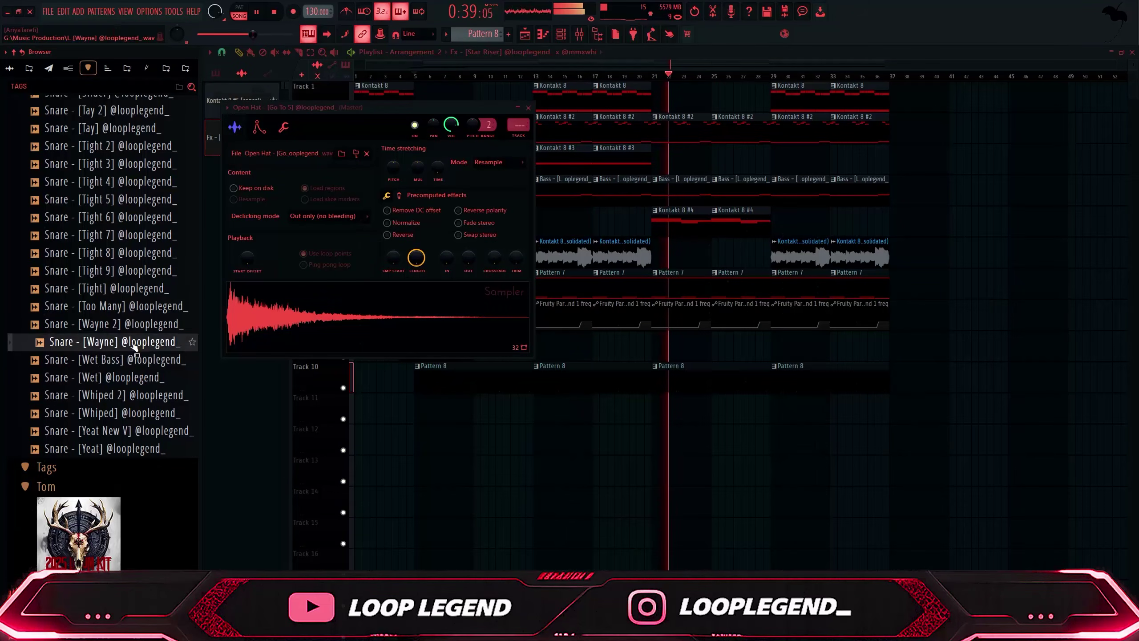
# Add the Snare [Wayne] sample as a new channel and load the Snare Midi 8 Bar notes into its piano roll
pyautogui.rightClick(134, 344)
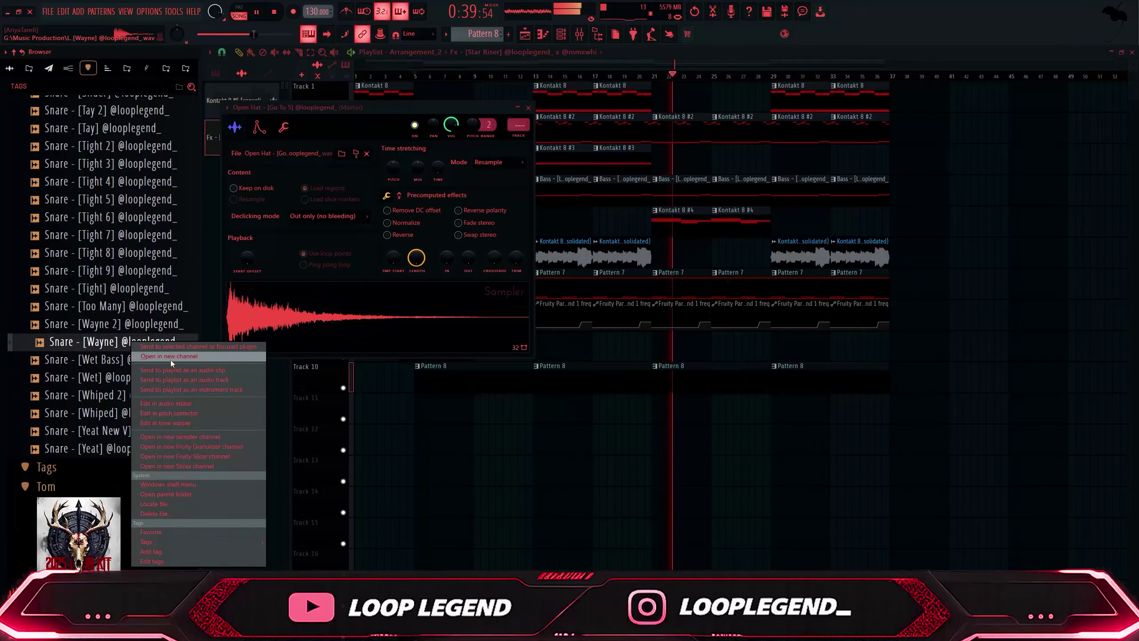
pyautogui.click(171, 360)
pyautogui.scroll(20, 117, 354)
pyautogui.rightClick(126, 386)
pyautogui.click(135, 395)
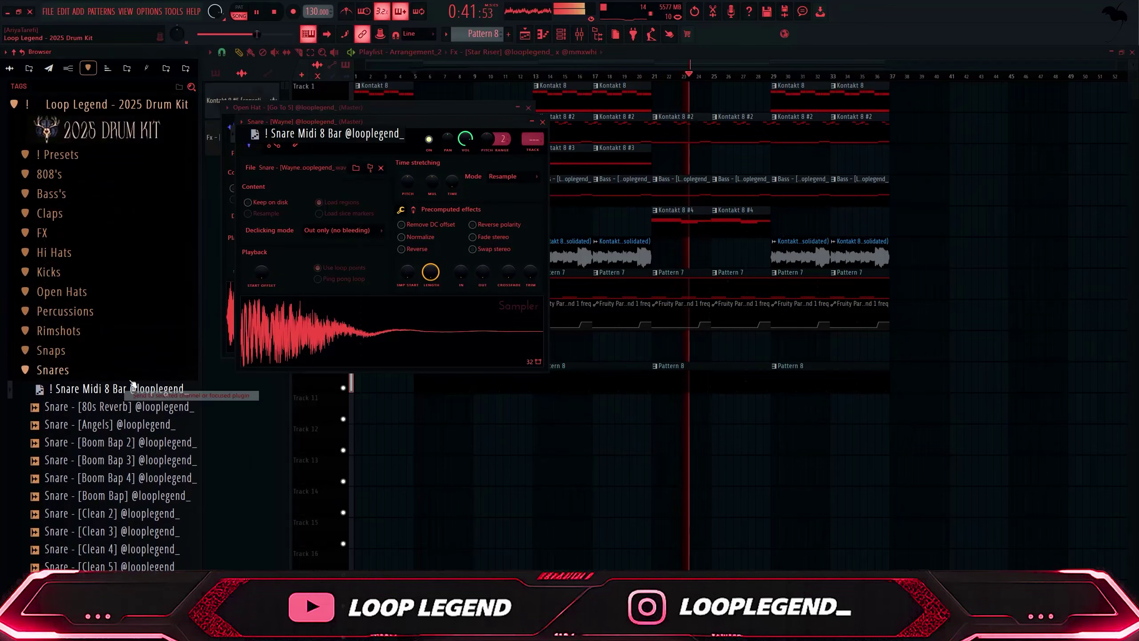
pyautogui.press('F7')
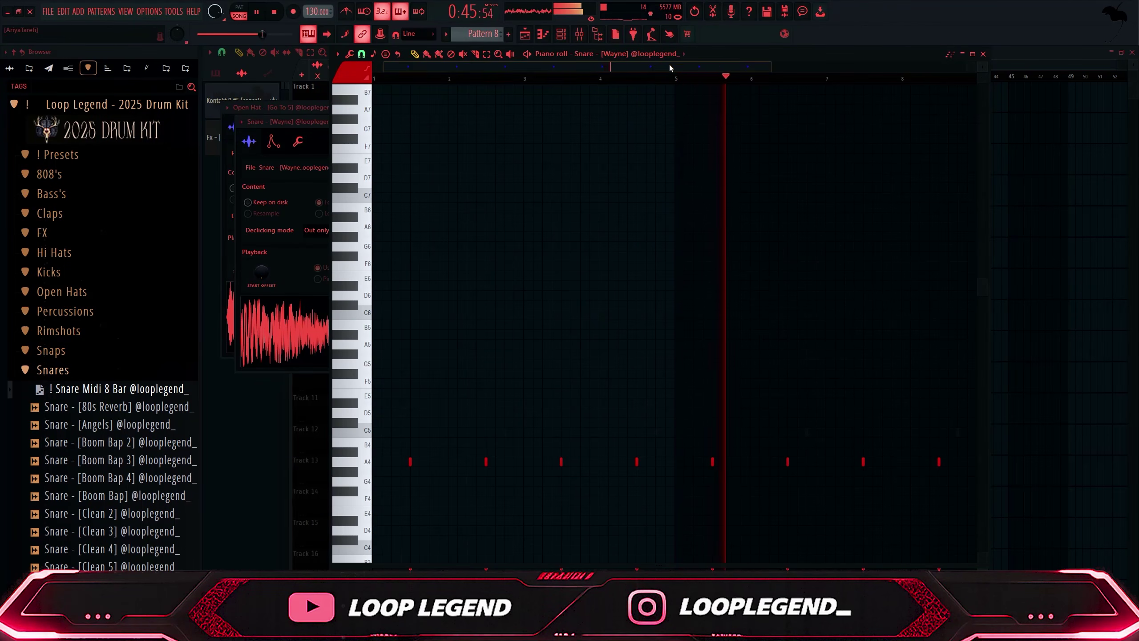
pyautogui.moveTo(723, 53); pyautogui.dragTo(603, 47)
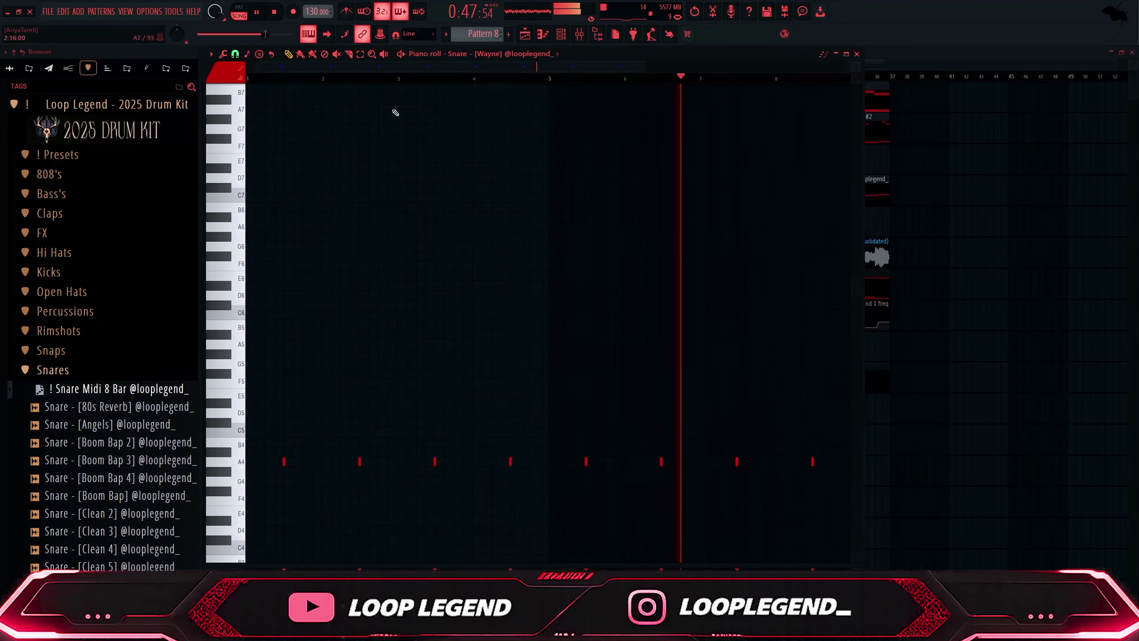
# Add the Hi Hat [Go To 4] sample as a new channel and load the Hi Hat Midi Simple (1) notes into it
pyautogui.click(66, 256)
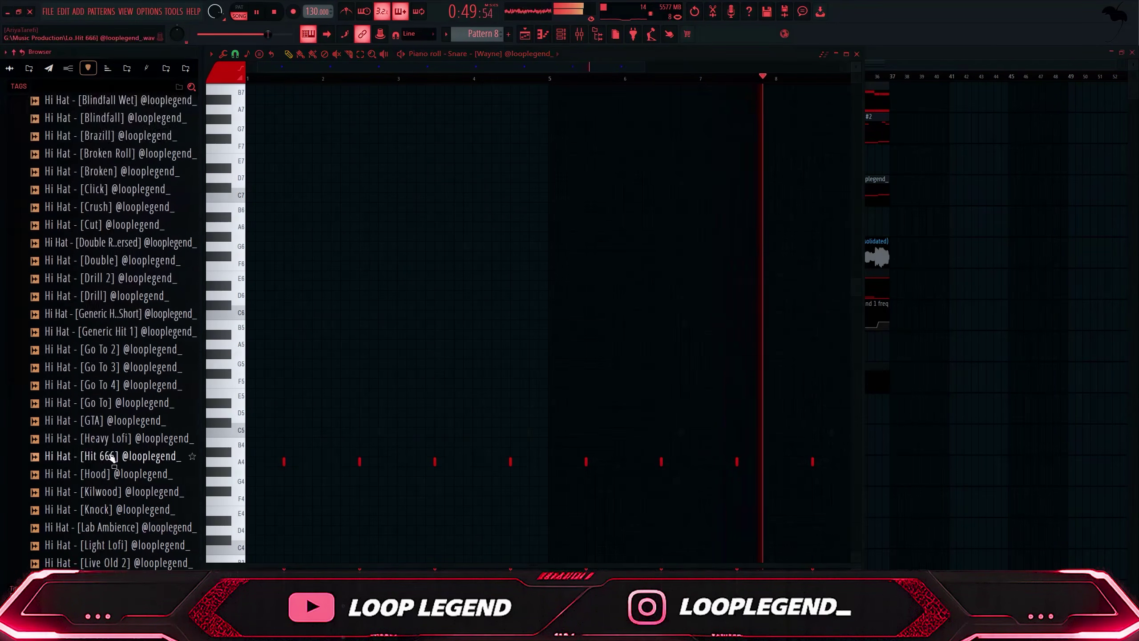
pyautogui.scroll(-2, 143, 307)
pyautogui.rightClick(143, 307)
pyautogui.click(174, 317)
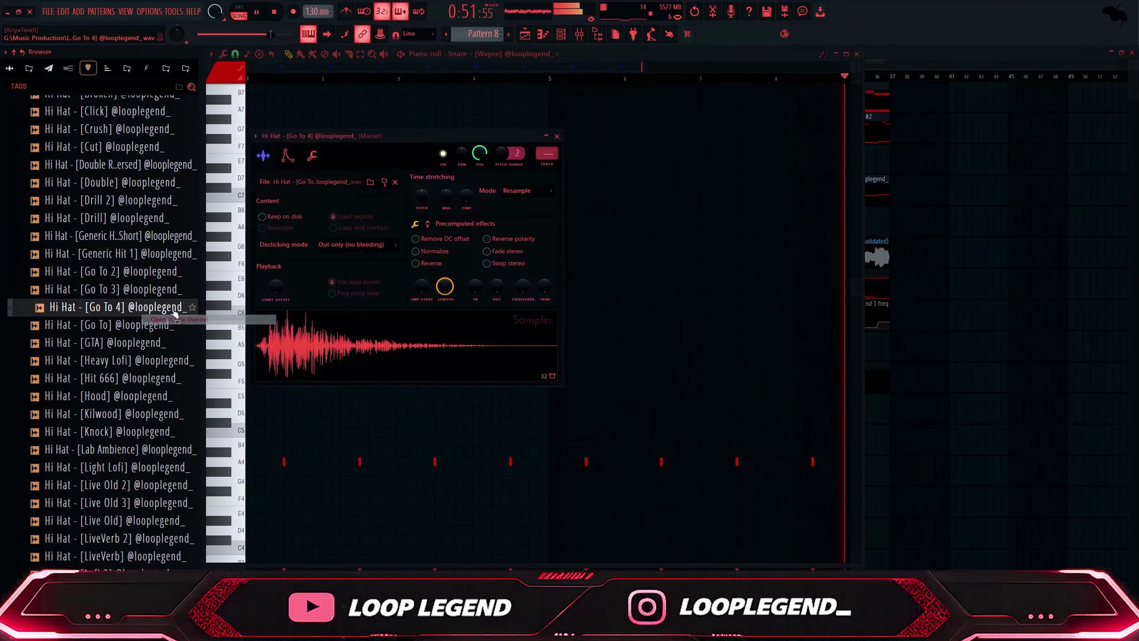
pyautogui.scroll(6, 161, 237)
pyautogui.rightClick(159, 272)
pyautogui.click(179, 274)
pyautogui.moveTo(323, 218); pyautogui.dragTo(446, 292)
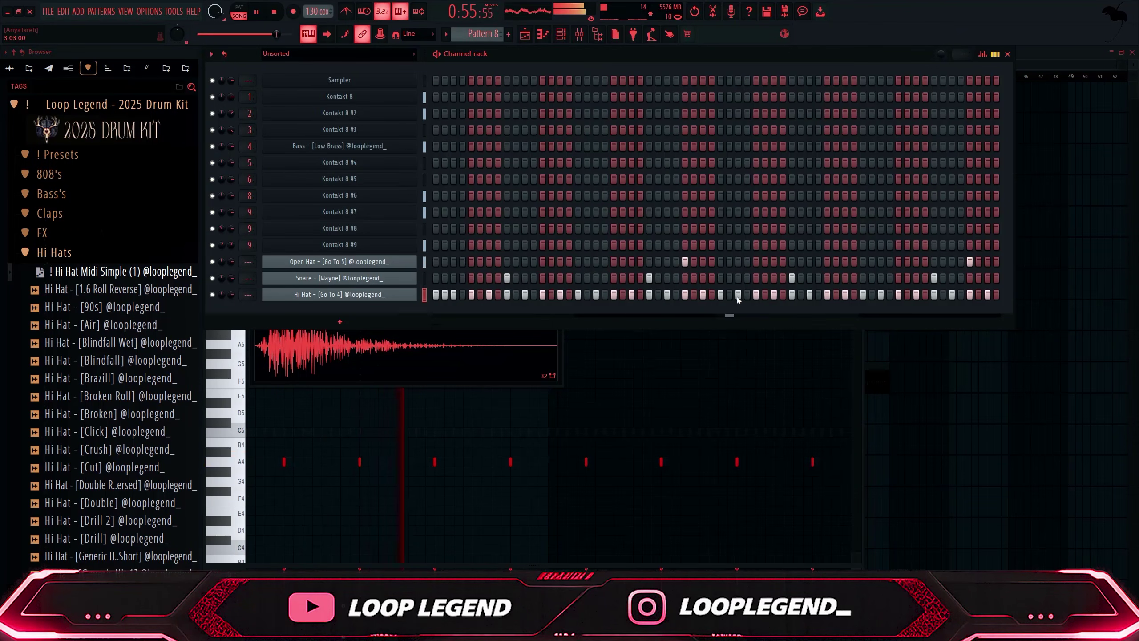
# Open the Go To 4 hi-hat's piano roll and play the pattern from bar 1
pyautogui.press('F7')
pyautogui.click(248, 78)
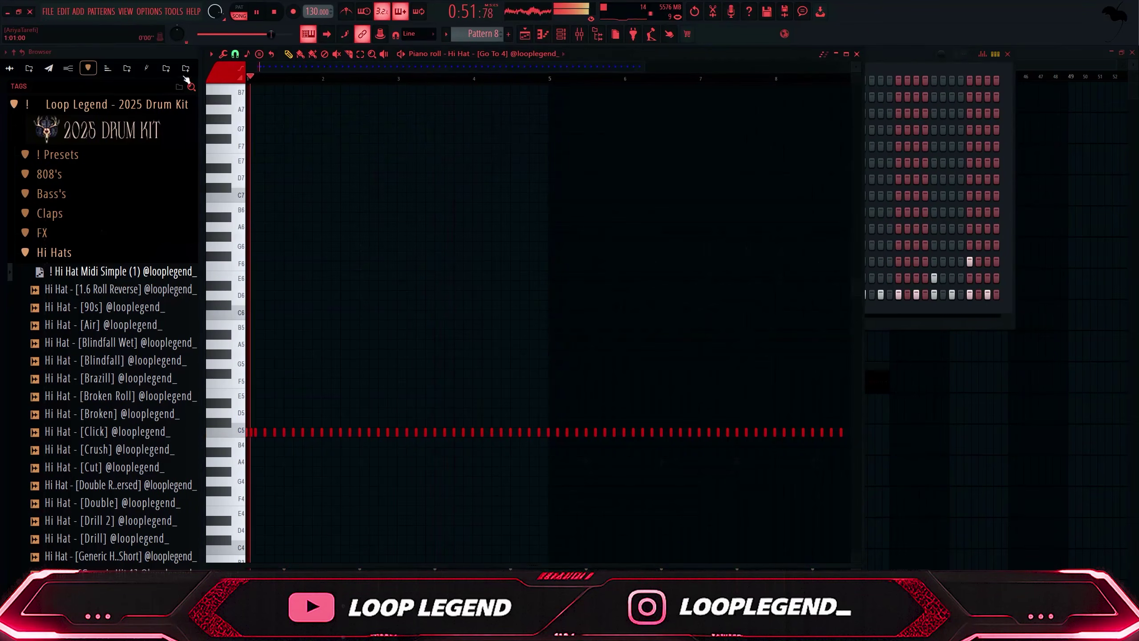
pyautogui.scroll(-3, 269, 198)
pyautogui.press('space')
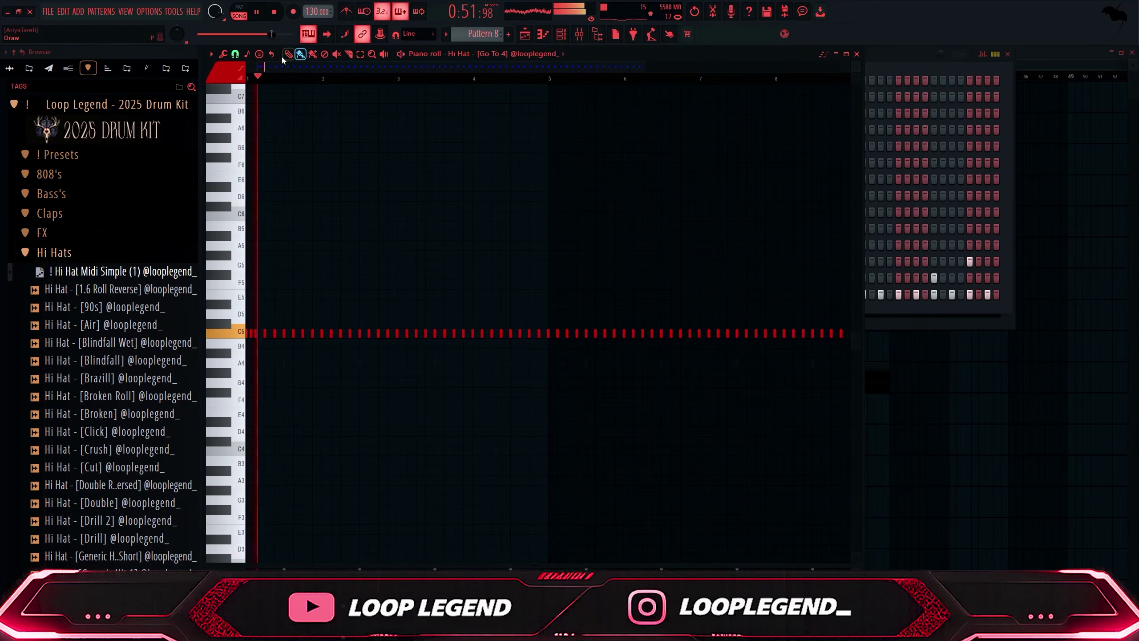
# Set the hi-hat piano roll's snap to 1/3 step and audition the opening bars
pyautogui.click(235, 54)
pyautogui.click(246, 133)
pyautogui.press('space')
pyautogui.press('space')
pyautogui.scroll(4, 278, 219)
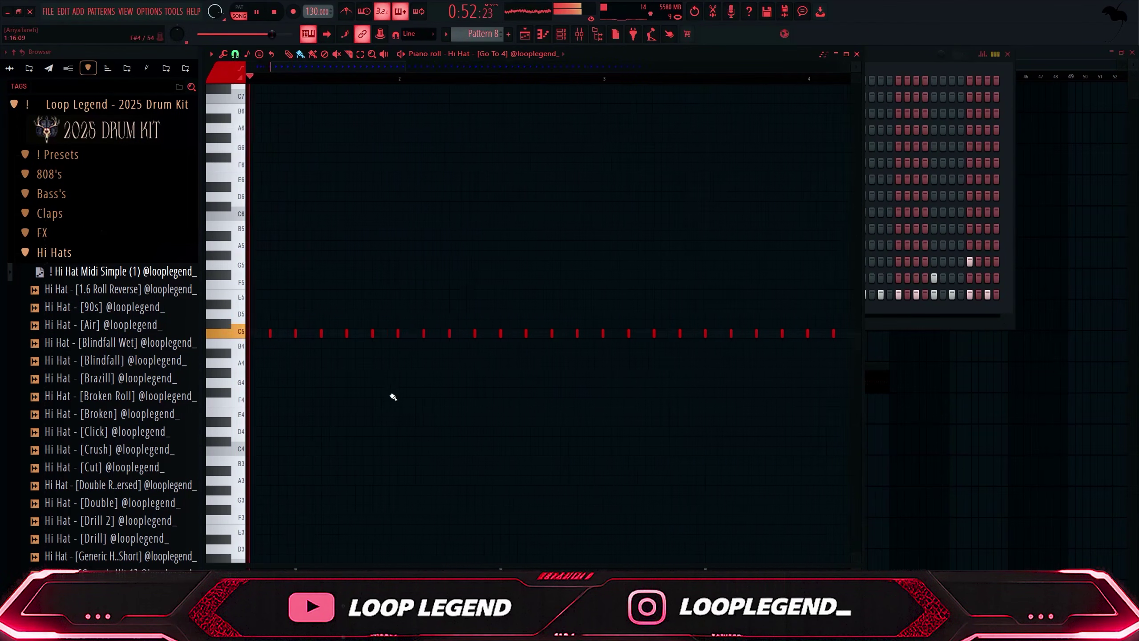
# Try painting short hi-hat rolls around the start of bar 2, undoing them after listening
pyautogui.doubleClick(413, 334)
pyautogui.press('space')
pyautogui.press('Escape')
pyautogui.press('space')
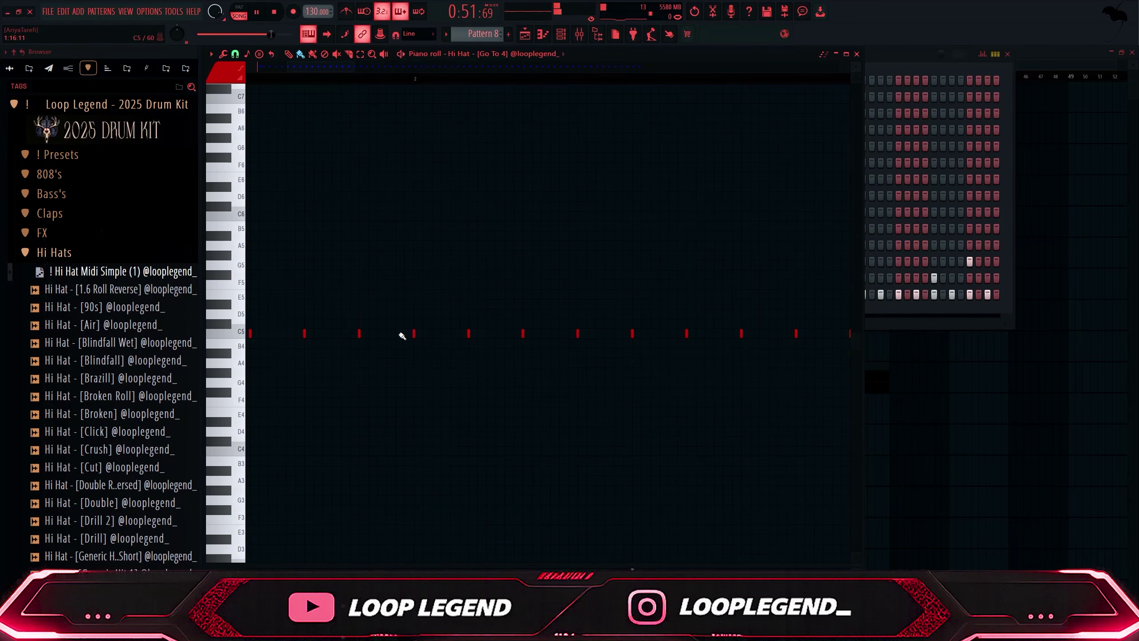
pyautogui.moveTo(398, 332); pyautogui.dragTo(359, 333)
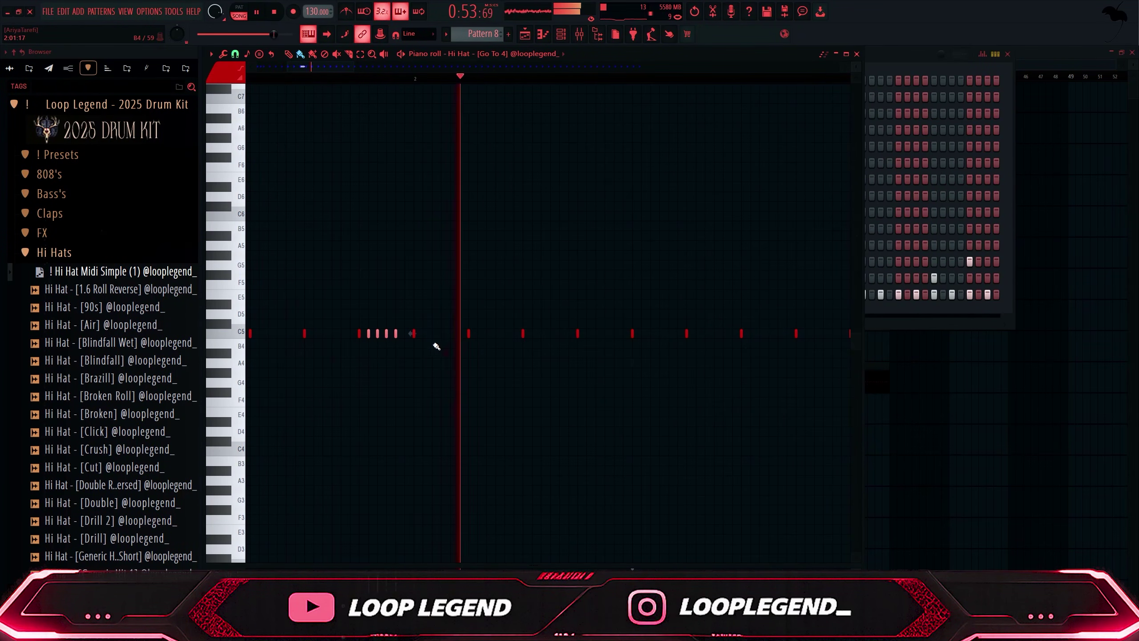
pyautogui.hotkey('ctrl', 'z')
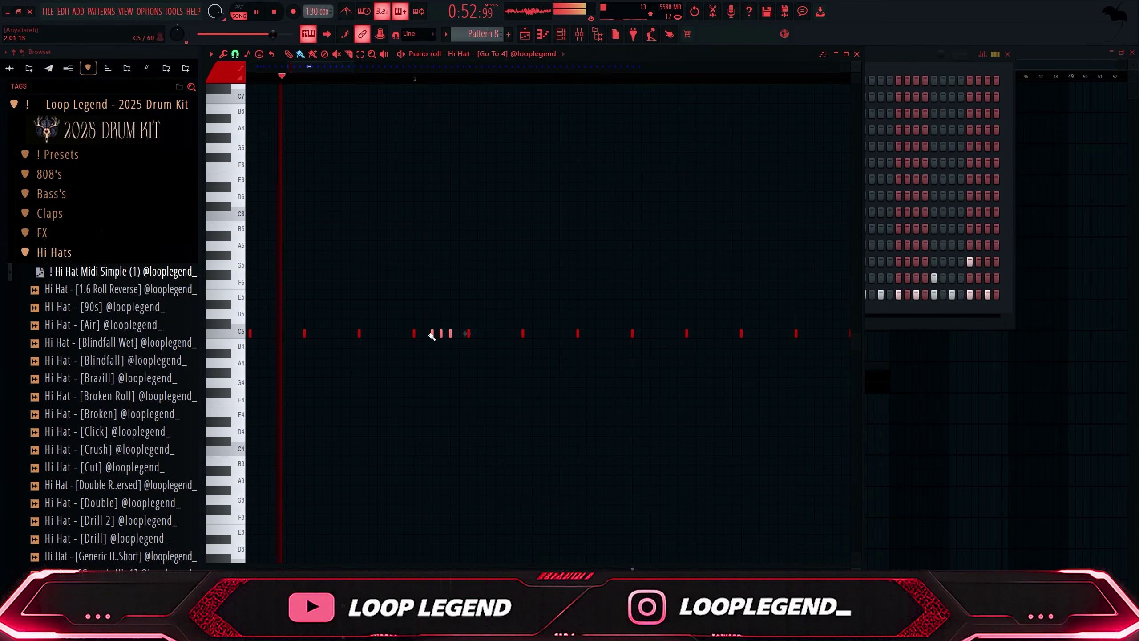
pyautogui.press('space')
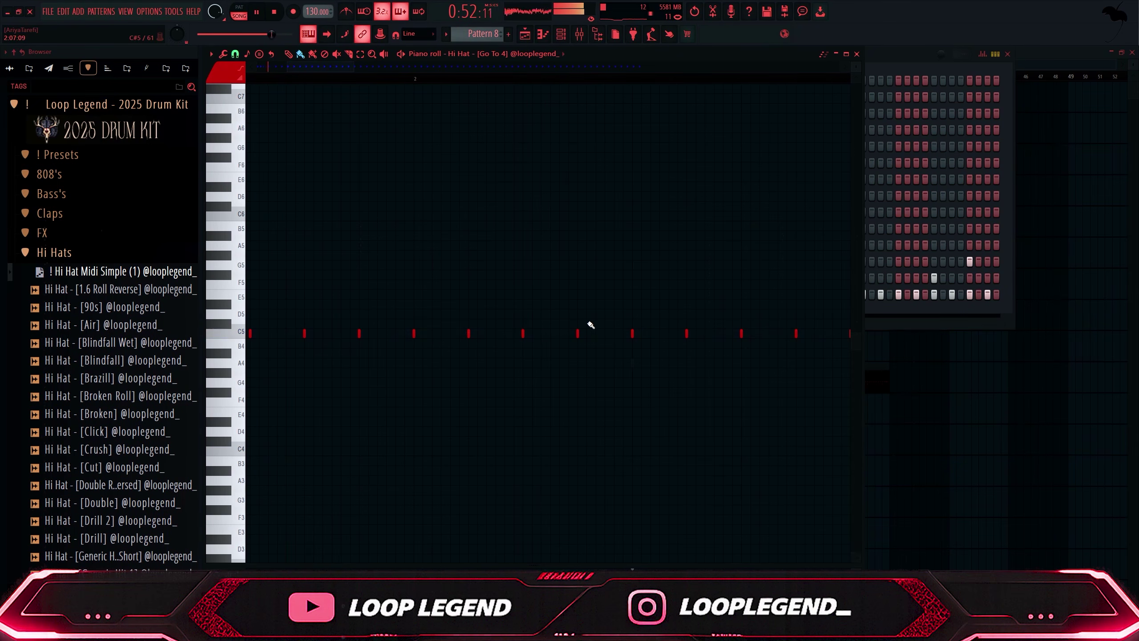
# Set the snap to 1/2 step and create a descending three-note hi-hat roll on beat 3 of bar 2, from B4 to A#4
pyautogui.click(234, 54)
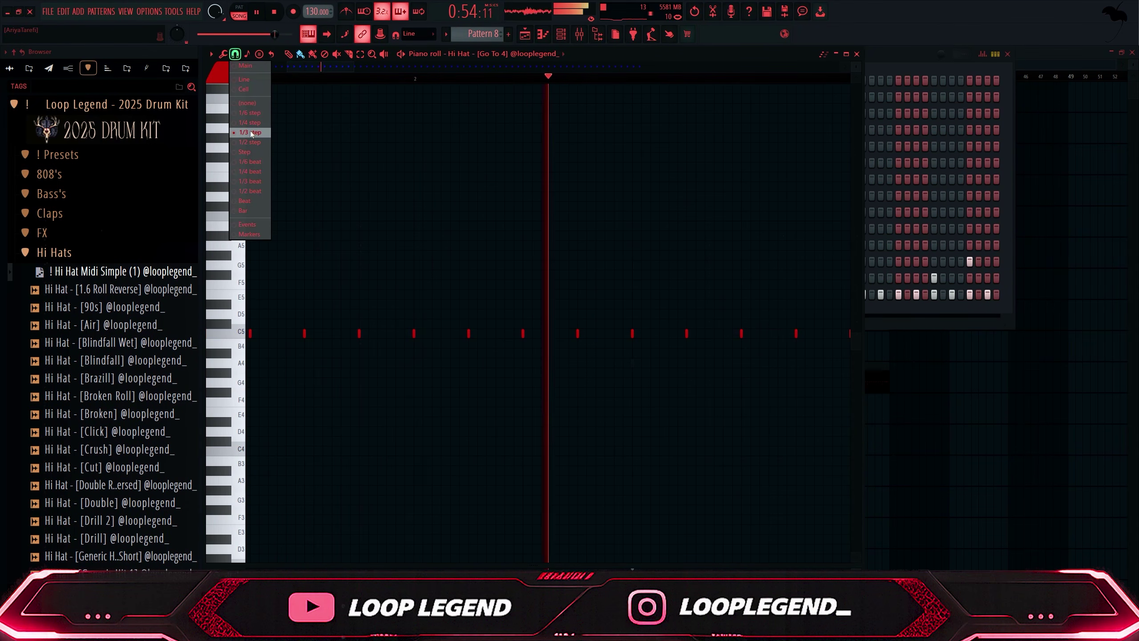
pyautogui.click(247, 133)
pyautogui.press('space')
pyautogui.click(241, 68)
pyautogui.click(250, 142)
pyautogui.press('space')
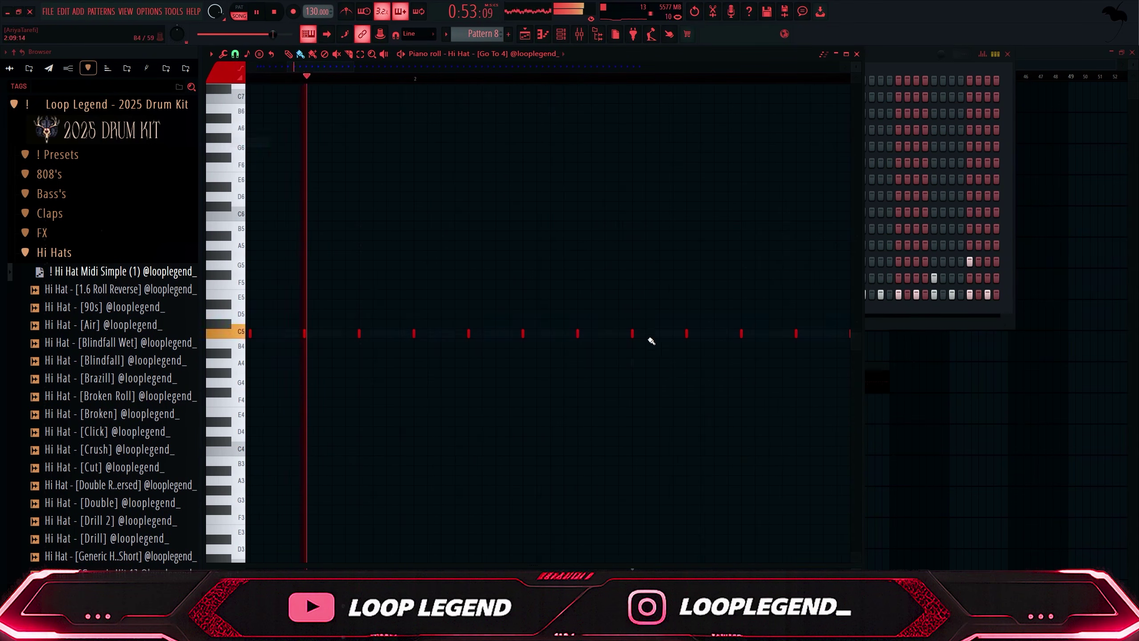
pyautogui.moveTo(635, 342); pyautogui.dragTo(664, 351)
pyautogui.scroll(-2, 663, 355)
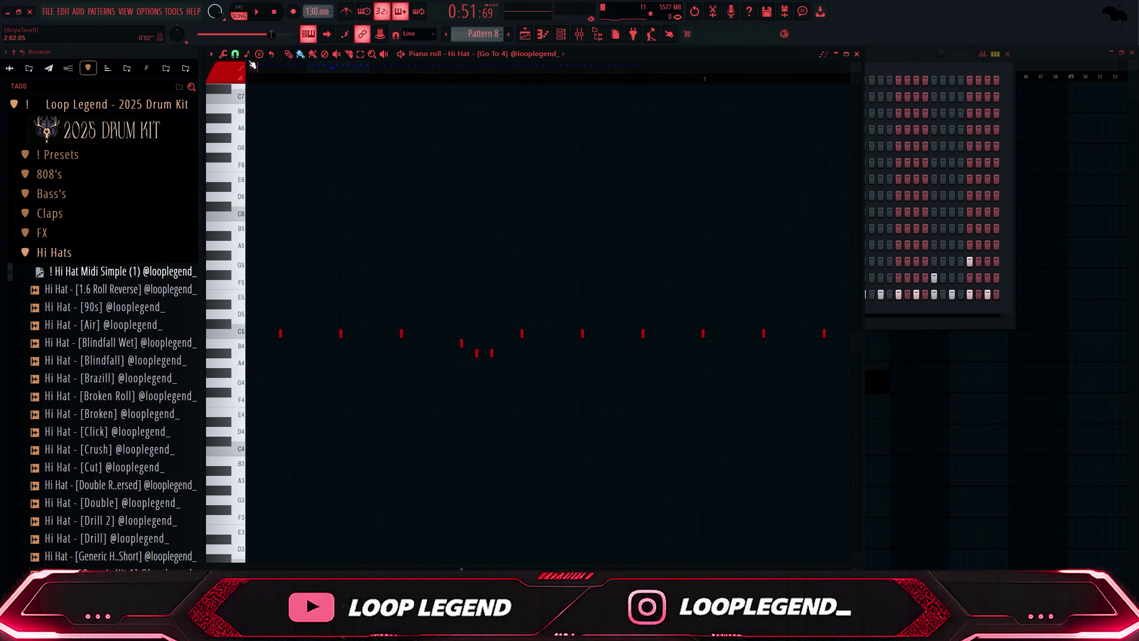
# Change the snap and replace the hi-hat hit on step 13 of bar 2 with an evenly spaced three-note roll on G4
pyautogui.click(242, 68)
pyautogui.click(249, 161)
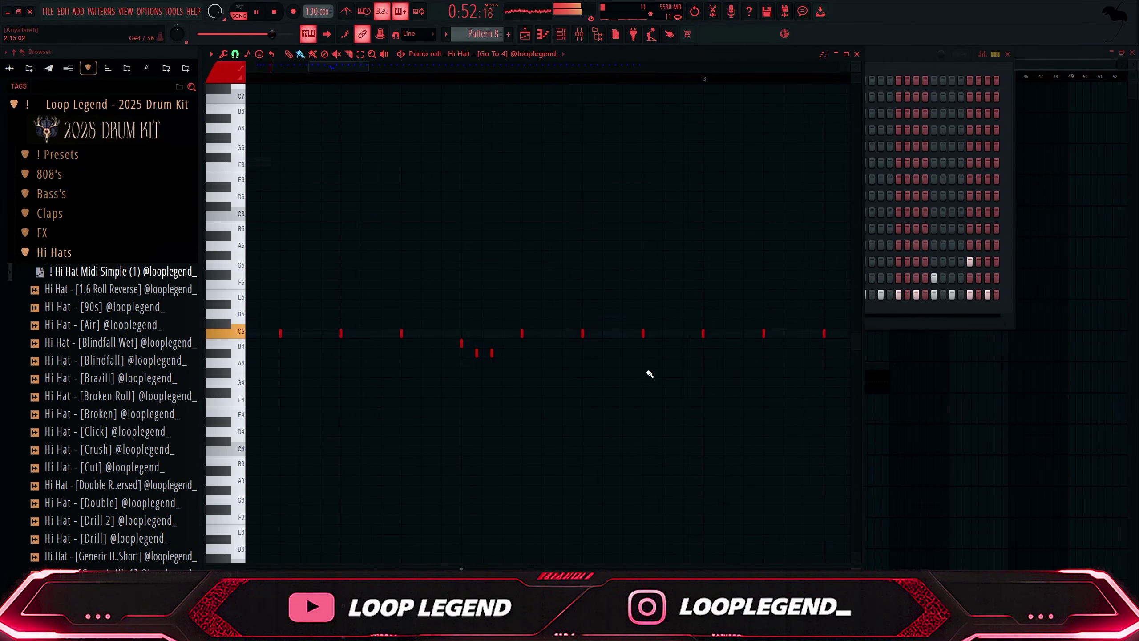
pyautogui.click(596, 386)
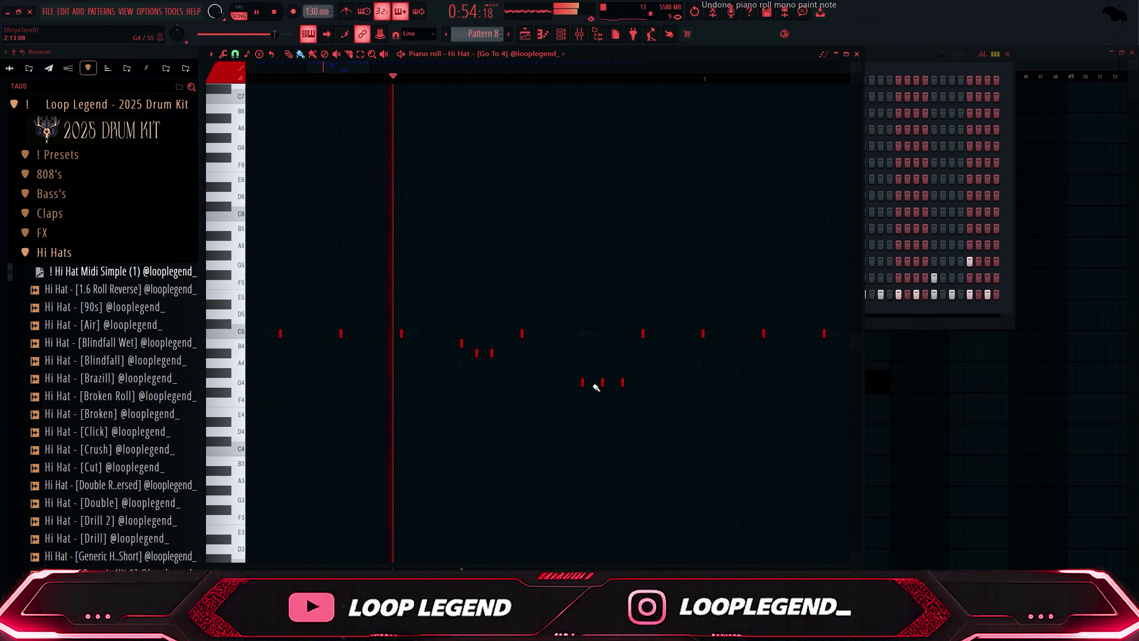
pyautogui.scroll(-2, 587, 377)
pyautogui.scroll(3, 715, 396)
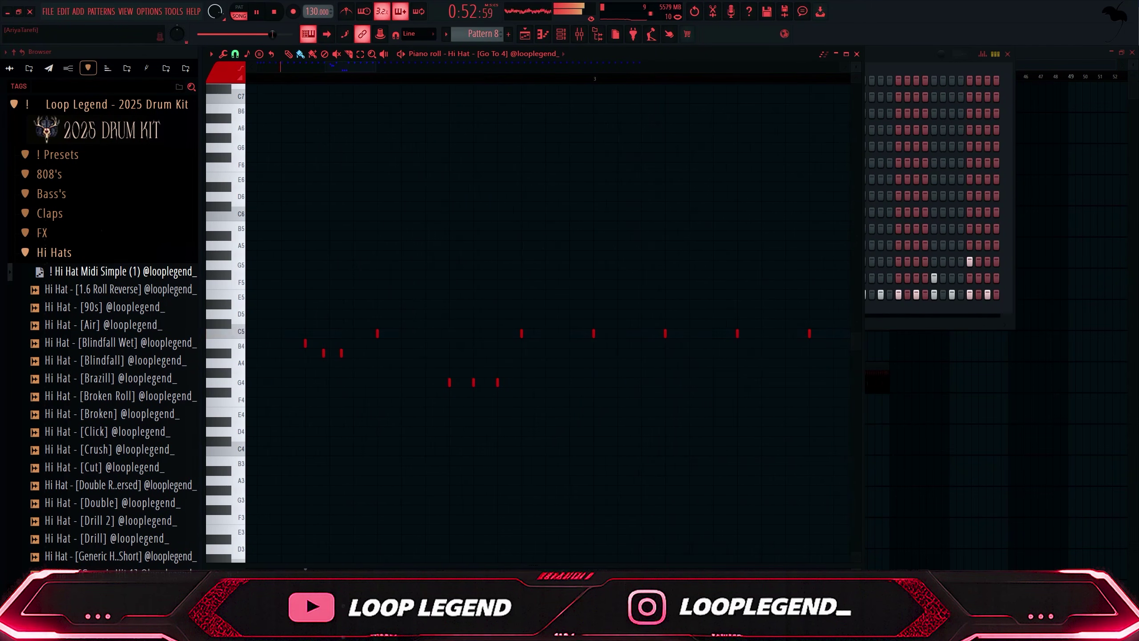
pyautogui.scroll(-3, 533, 437)
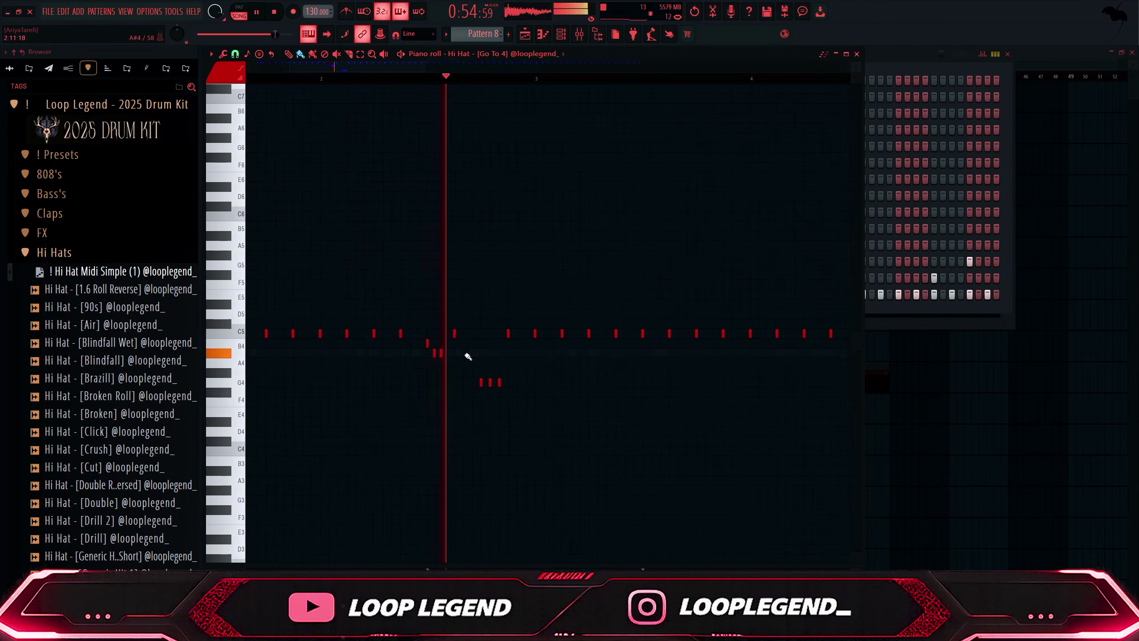
# Add a C5 triplet roll from step 3 of bar 4 and a dense C5 roll from step 13, ending with a hit on F#4
pyautogui.scroll(-3, 449, 355)
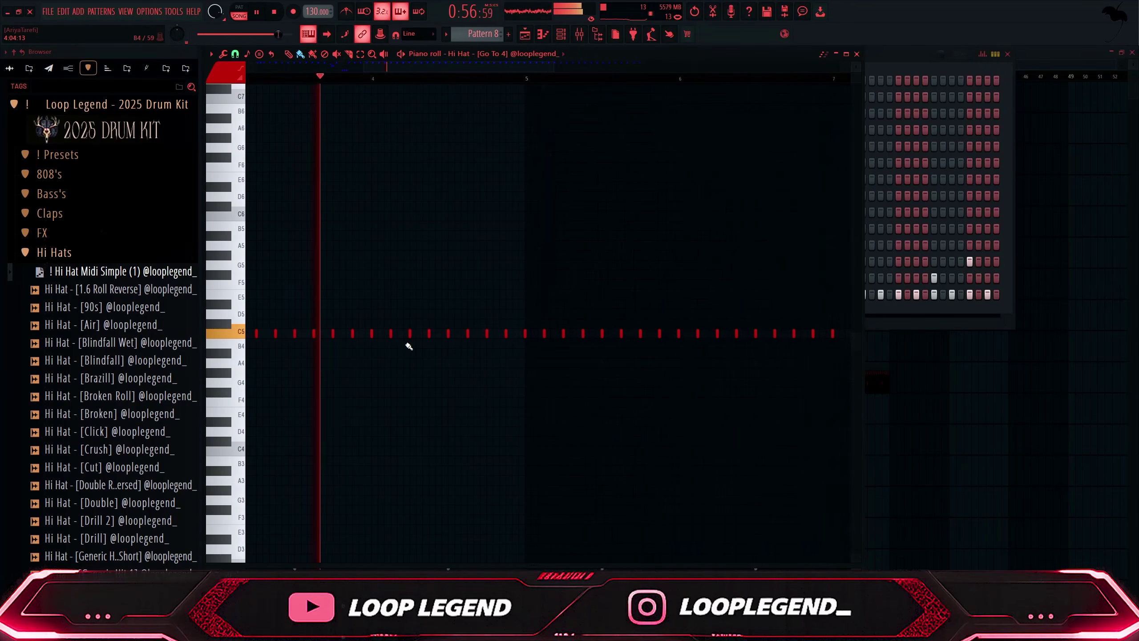
pyautogui.moveTo(404, 332); pyautogui.dragTo(398, 332)
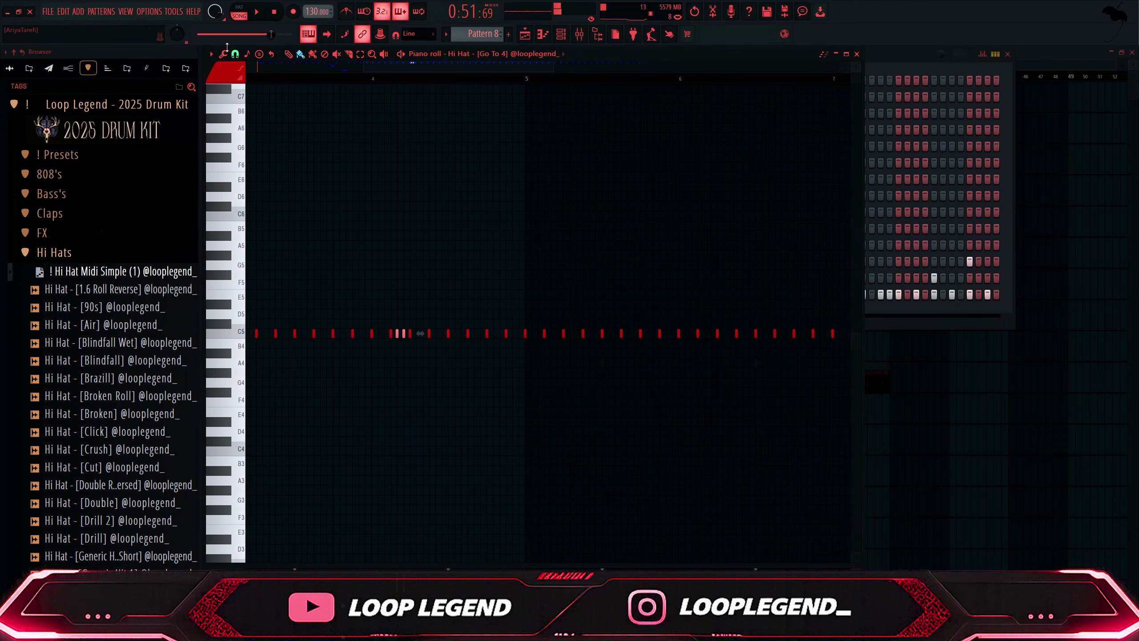
pyautogui.click(235, 53)
pyautogui.click(252, 122)
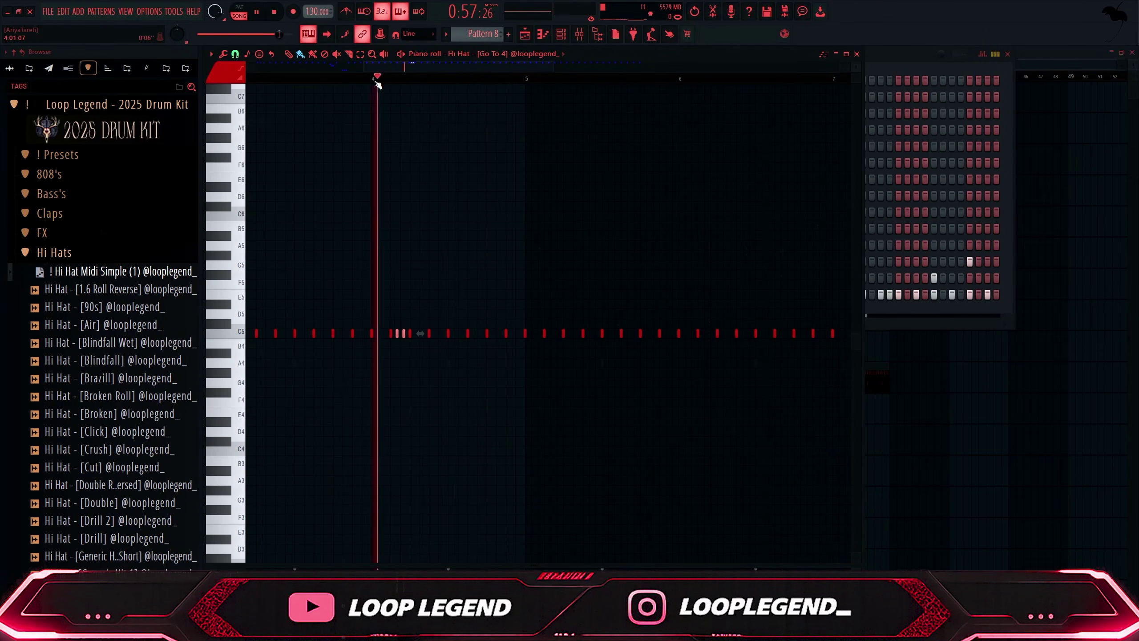
pyautogui.scroll(3, 431, 334)
pyautogui.click(542, 334)
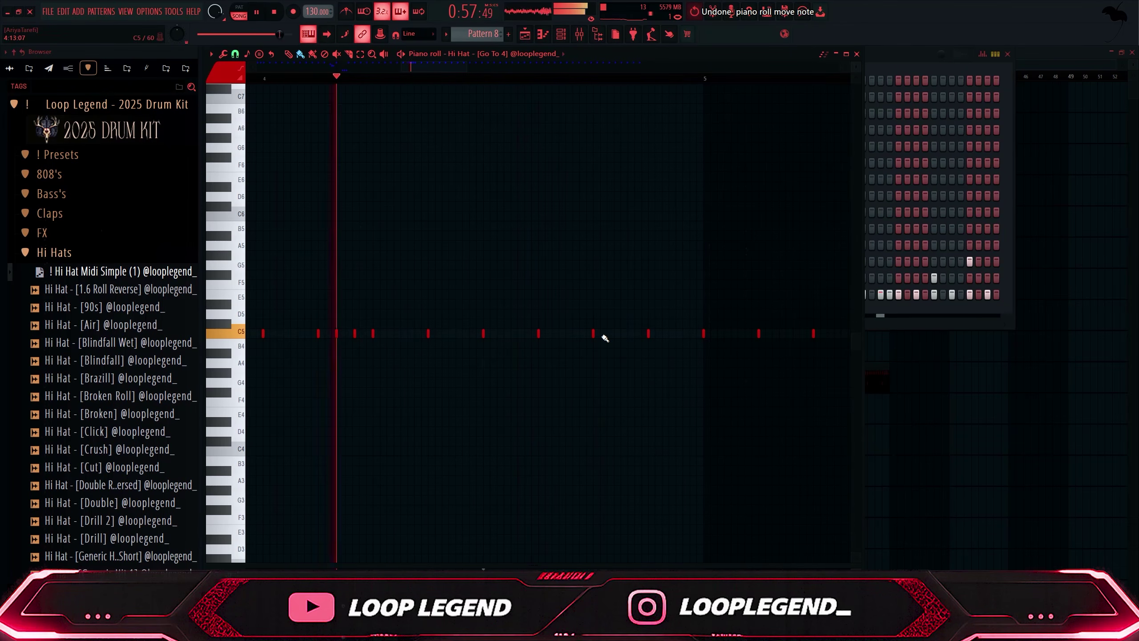
pyautogui.moveTo(603, 335)
pyautogui.mouseDown()
pyautogui.moveTo(636, 335)
pyautogui.moveTo(585, 346)
pyautogui.mouseUp()
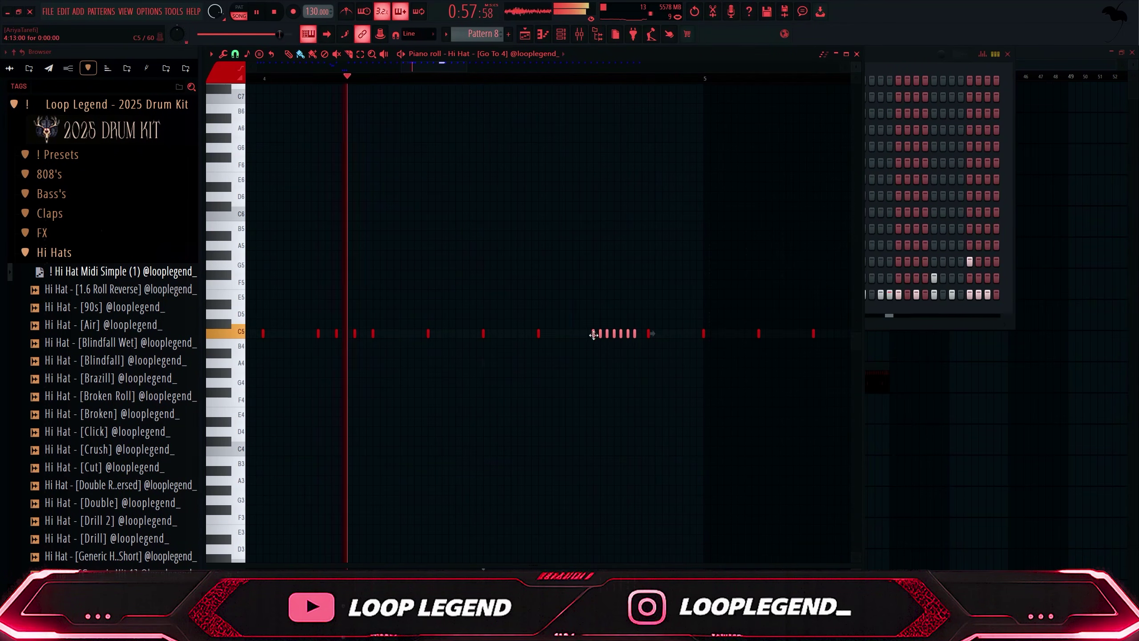
# Delete the hi-hat notes after bar 4 and duplicate bars 1–4 into bars 5–8
pyautogui.keyDown('ctrl'); pyautogui.scroll(-6, 638, 384); pyautogui.keyUp('ctrl')
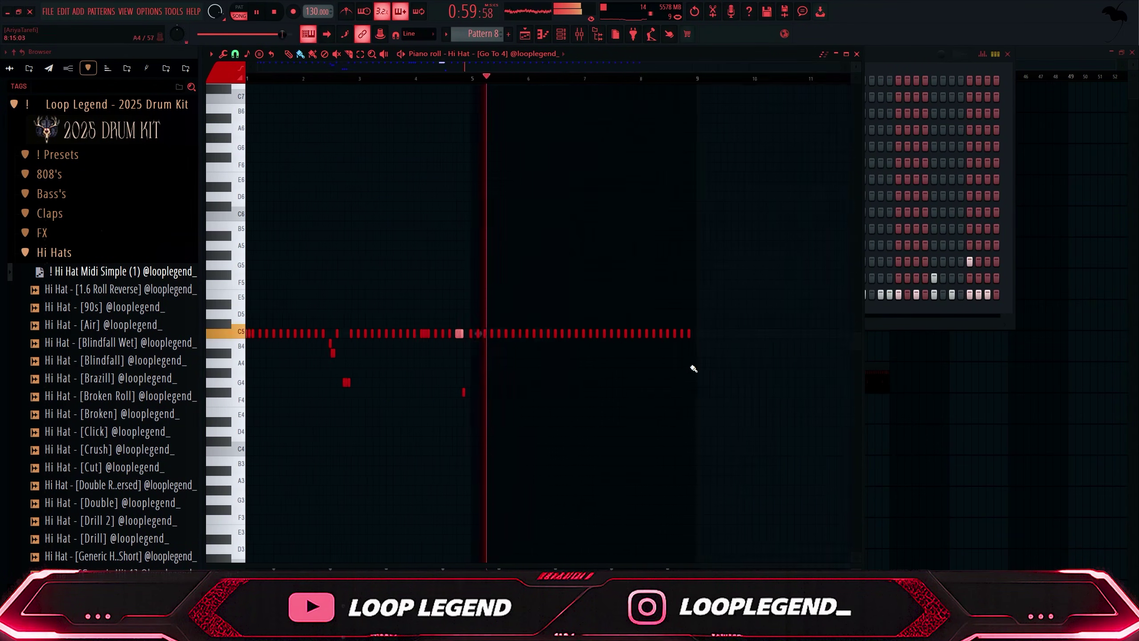
pyautogui.moveTo(771, 357); pyautogui.dragTo(446, 302)
pyautogui.press('Delete')
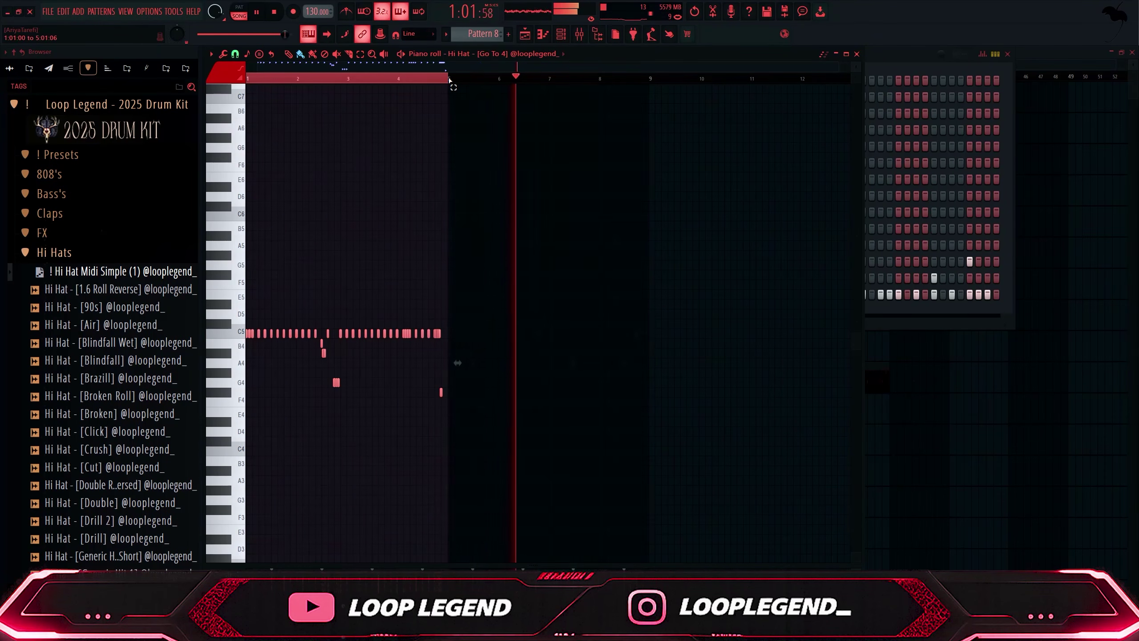
pyautogui.moveTo(427, 82); pyautogui.dragTo(433, 84)
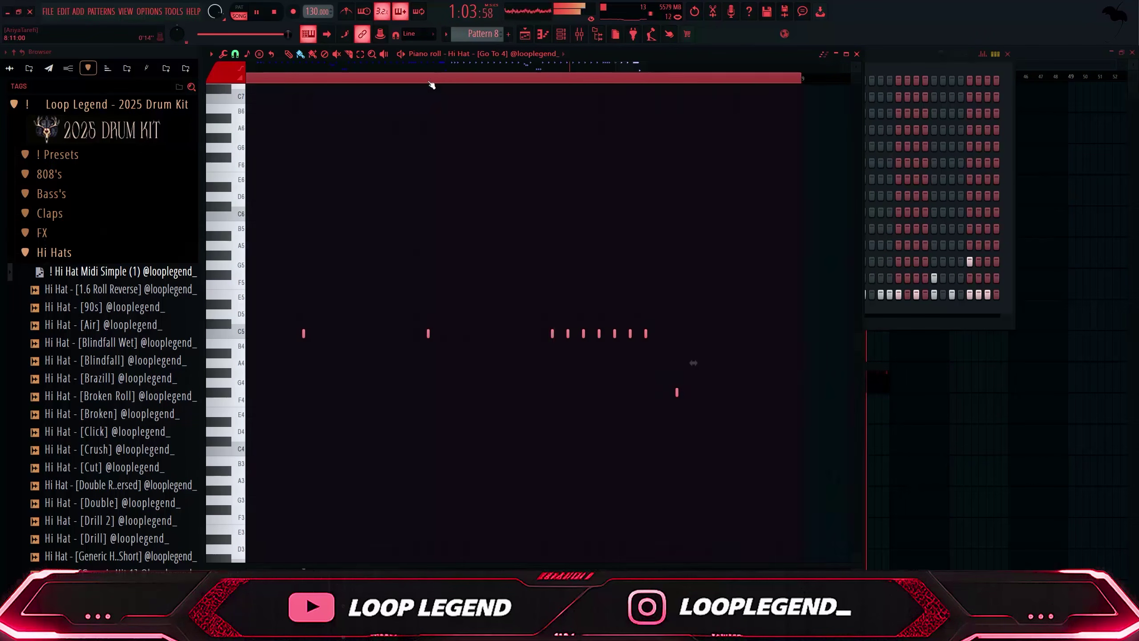
pyautogui.keyDown('ctrl'); pyautogui.scroll(-6, 432, 84); pyautogui.keyUp('ctrl')
# Browse the hi-hat samples and swap the hi-hat channel's sample for Hi Hat - [Go To]
pyautogui.press('F6')
pyautogui.scroll(-1, 155, 316)
pyautogui.scroll(-9, 153, 316)
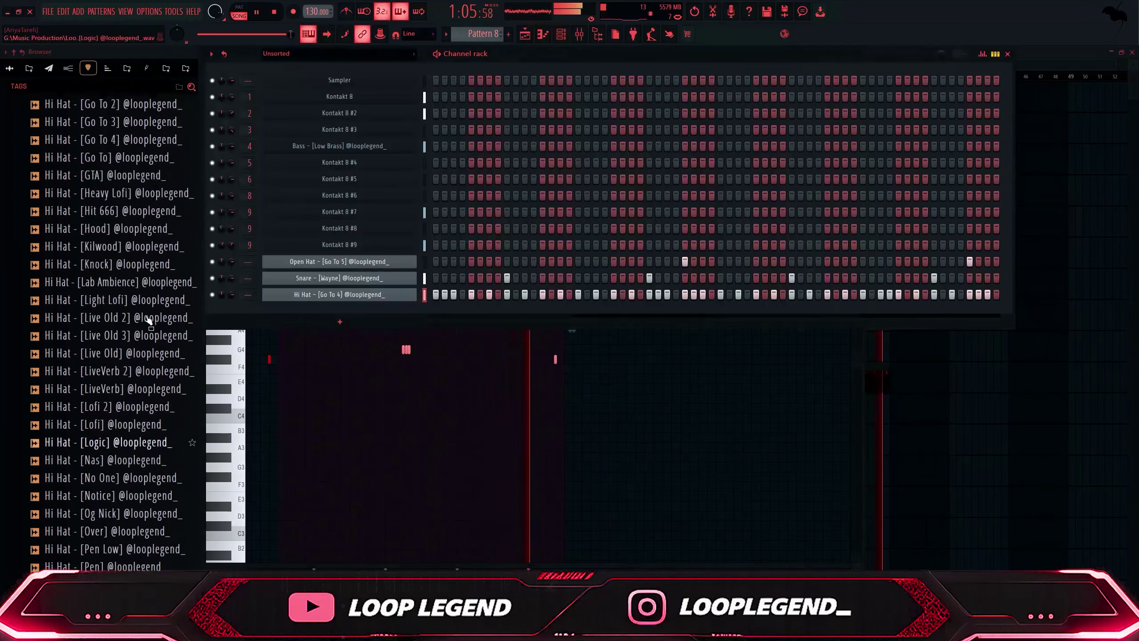
pyautogui.scroll(3, 134, 325)
pyautogui.click(134, 325)
pyautogui.rightClick(134, 325)
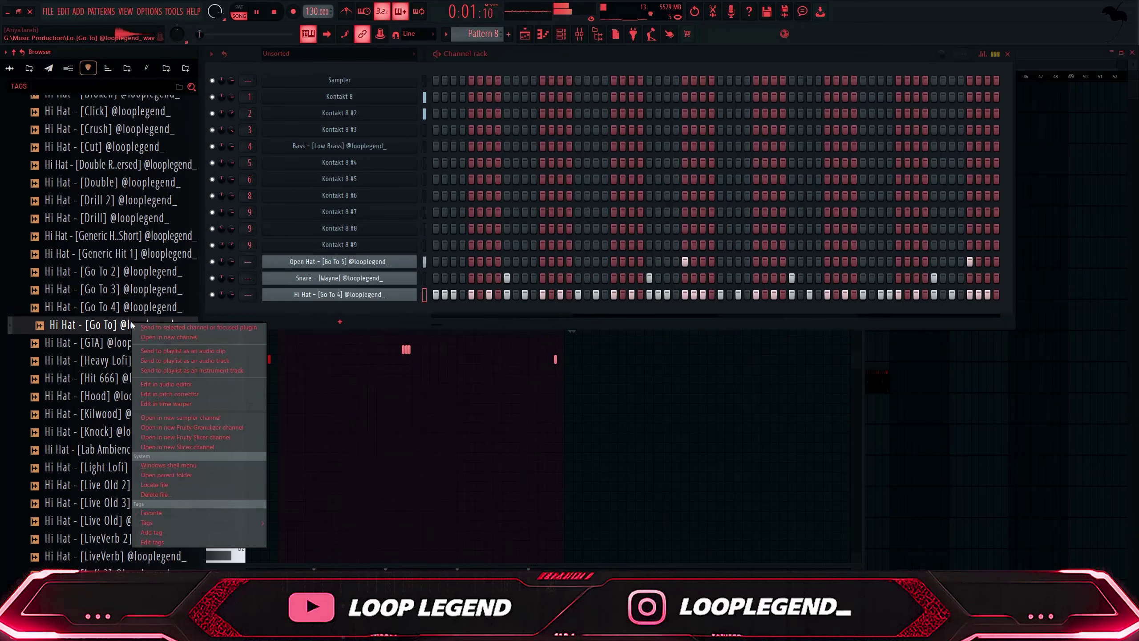
pyautogui.click(250, 323)
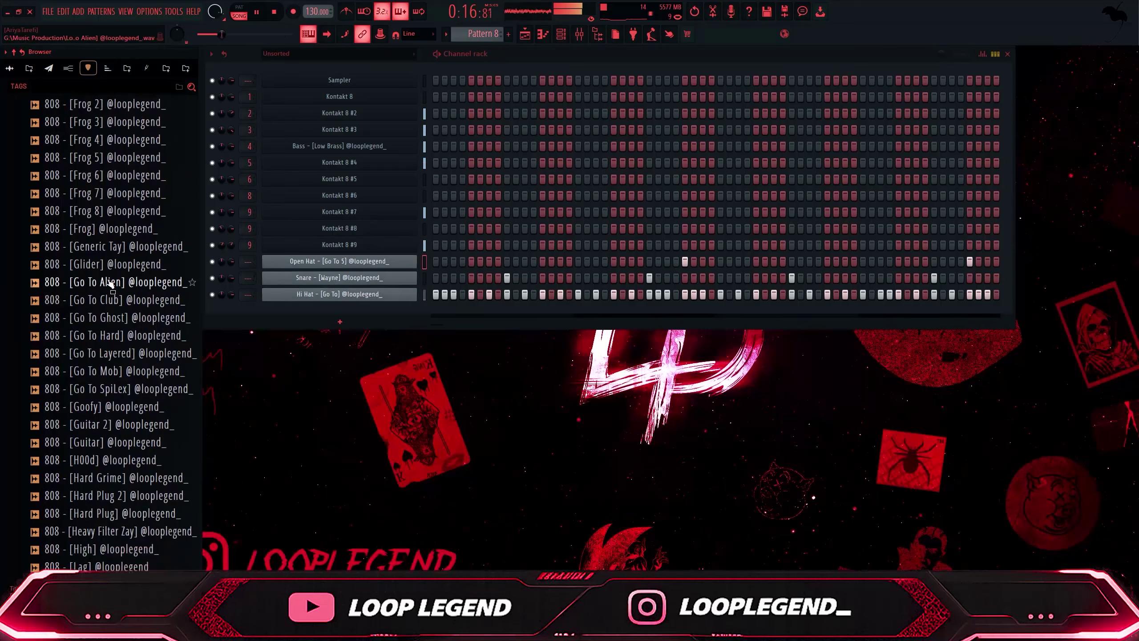
# Add the 808 - [Go To Alien] and 808 - [Go To Club] samples as new channels in the channel rack
pyautogui.moveTo(121, 282); pyautogui.dragTo(276, 325)
pyautogui.moveTo(117, 299); pyautogui.dragTo(312, 327)
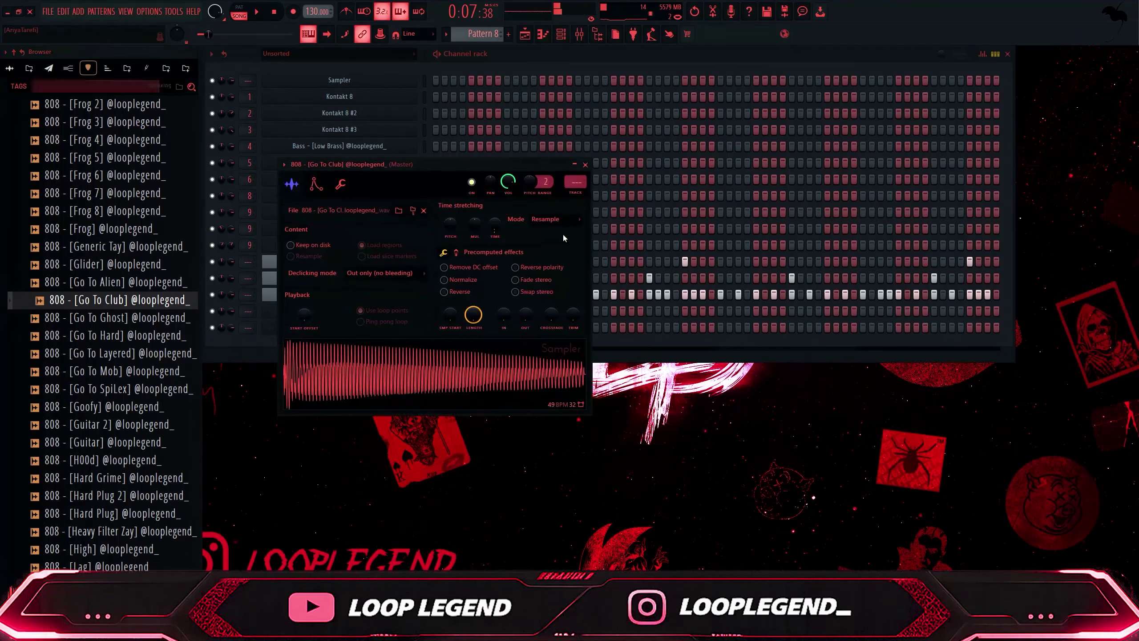
pyautogui.rightClick(499, 221)
pyautogui.click(505, 226)
pyautogui.press('Escape')
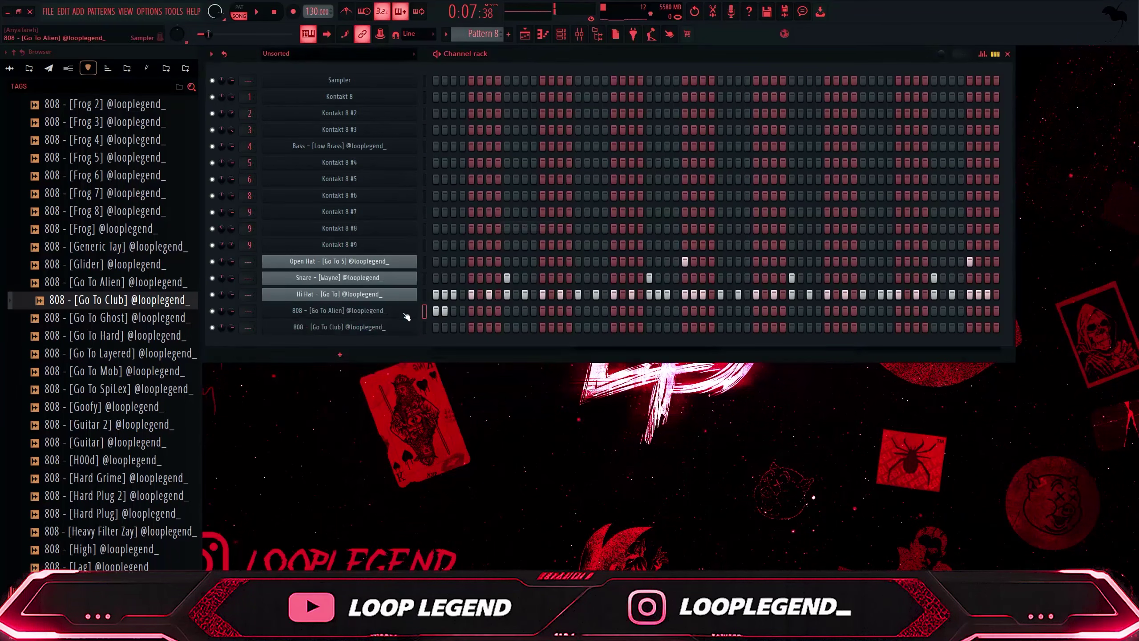
# Set both the Go To Alien and Go To Club 808 channels to cut themselves
pyautogui.rightClick(404, 314)
pyautogui.click(436, 387)
pyautogui.rightClick(395, 328)
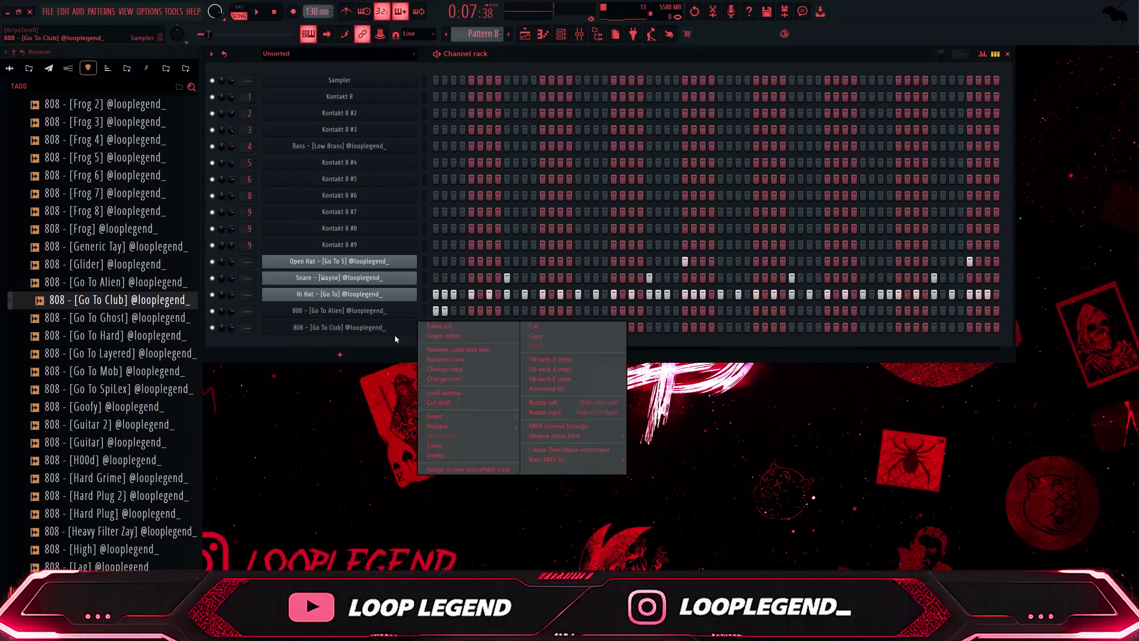
pyautogui.click(438, 402)
pyautogui.click(351, 324)
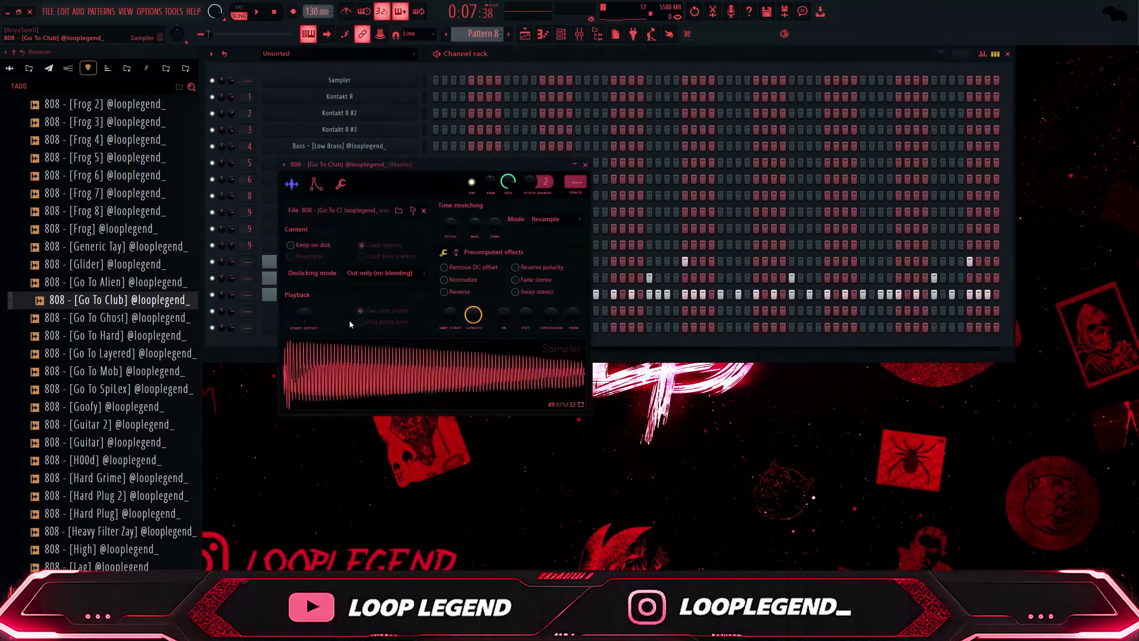
pyautogui.click(341, 184)
pyautogui.press('Escape')
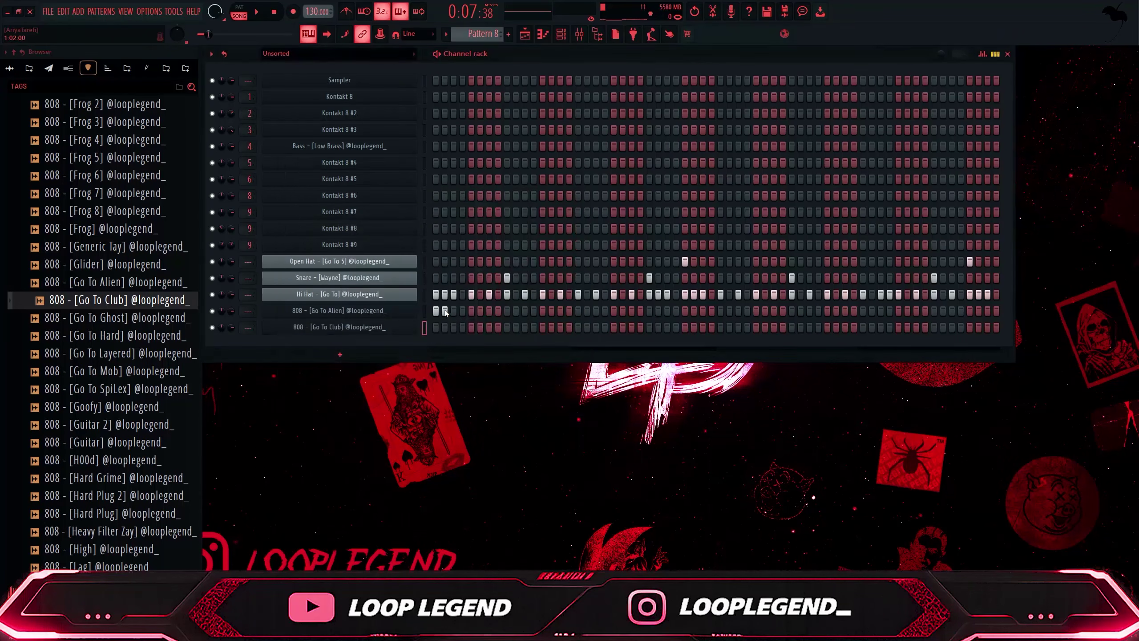
# Place Go To Alien 808 hits on steps 1, 13 and 15 of bar 1 and step 5 of bar 2, and open its piano roll
pyautogui.click(543, 313)
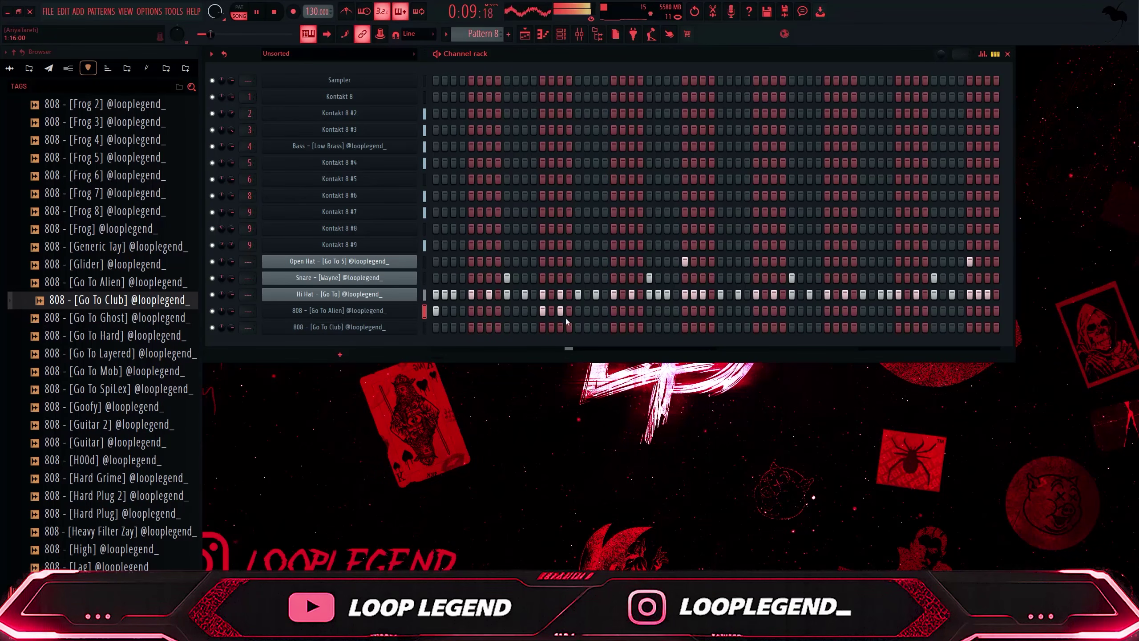
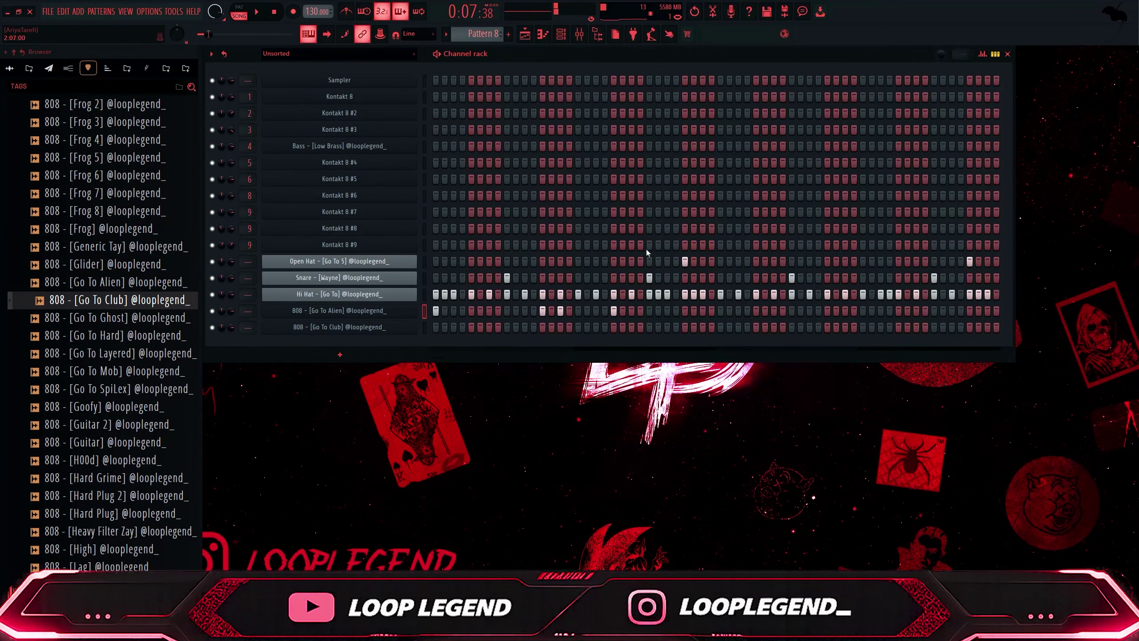
pyautogui.click(543, 34)
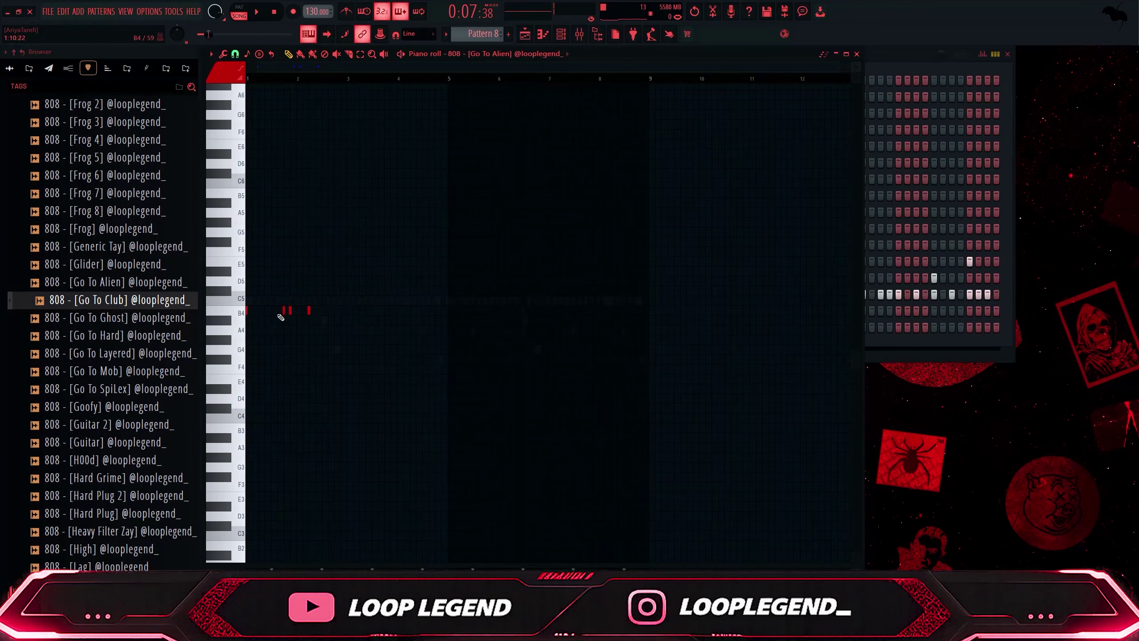
pyautogui.scroll(4, 281, 316)
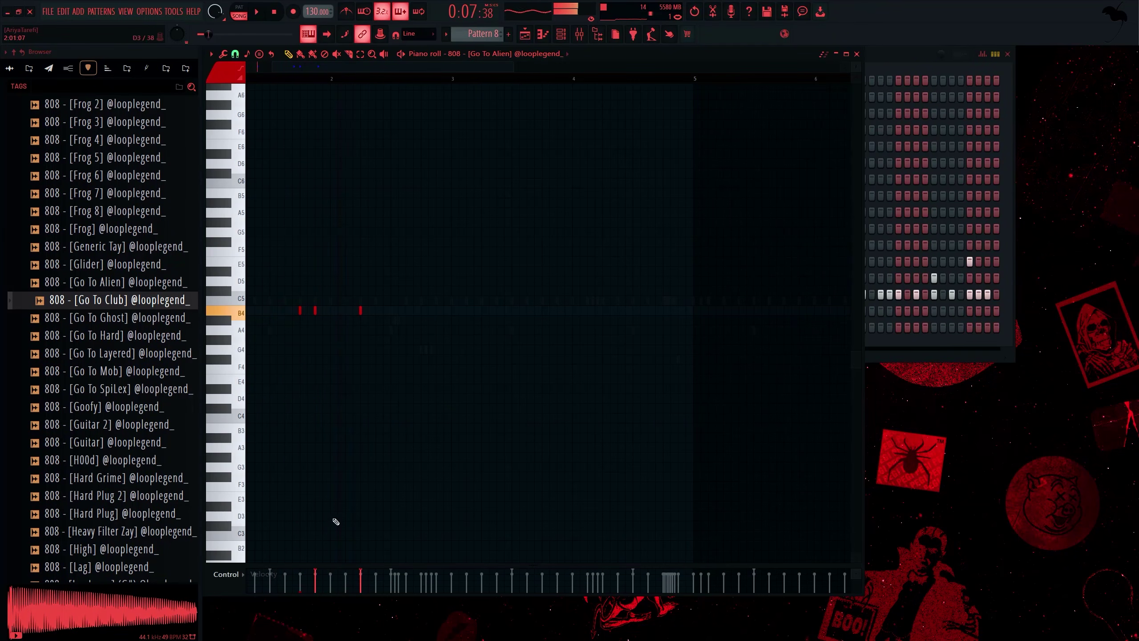
pyautogui.scroll(2, 336, 521)
# Add 808 notes during playback: B4 on steps 1 and 15 and B5 on step 13 of bar 3, then C5 on steps 5, 11, 13 and 15 of bar 4
pyautogui.press('space')
pyautogui.click(235, 55)
pyautogui.click(254, 193)
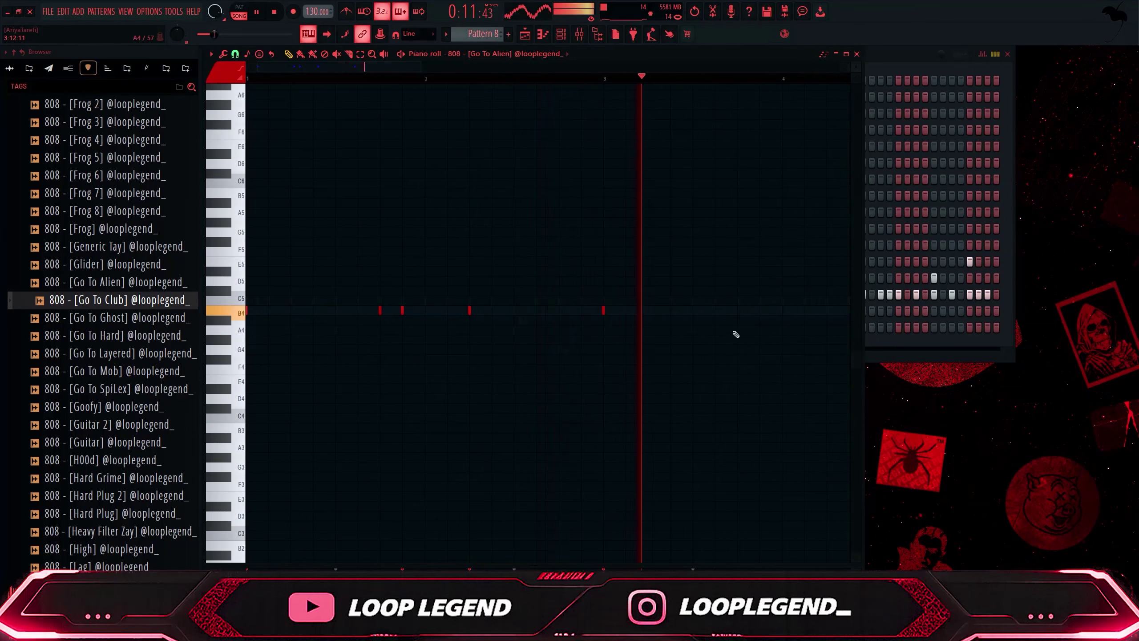
pyautogui.scroll(-2, 748, 296)
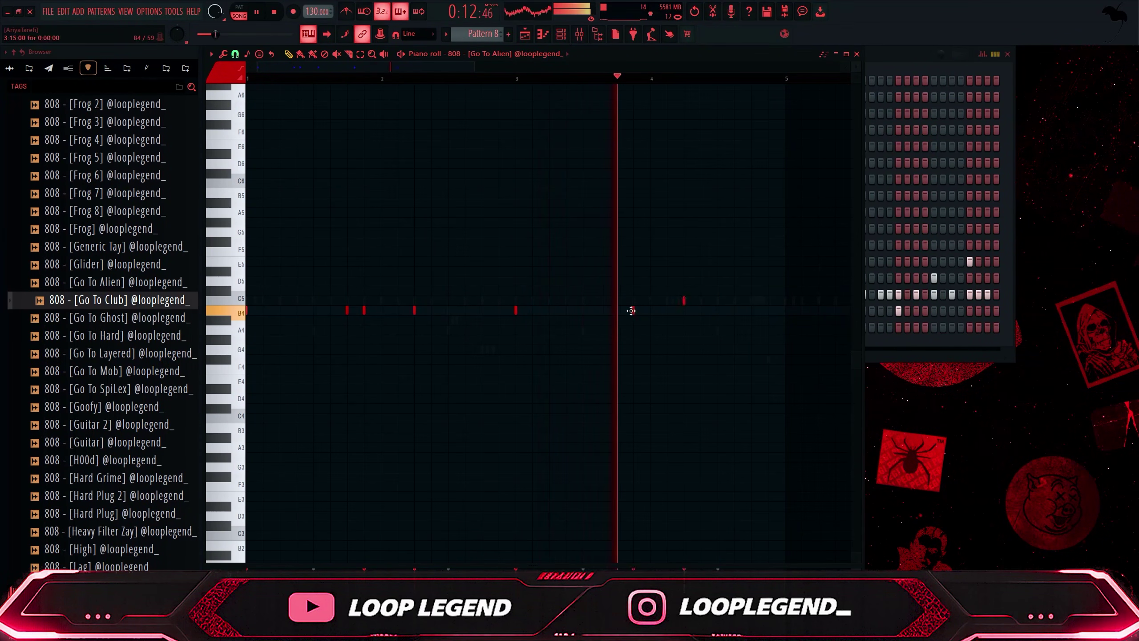
pyautogui.press('space')
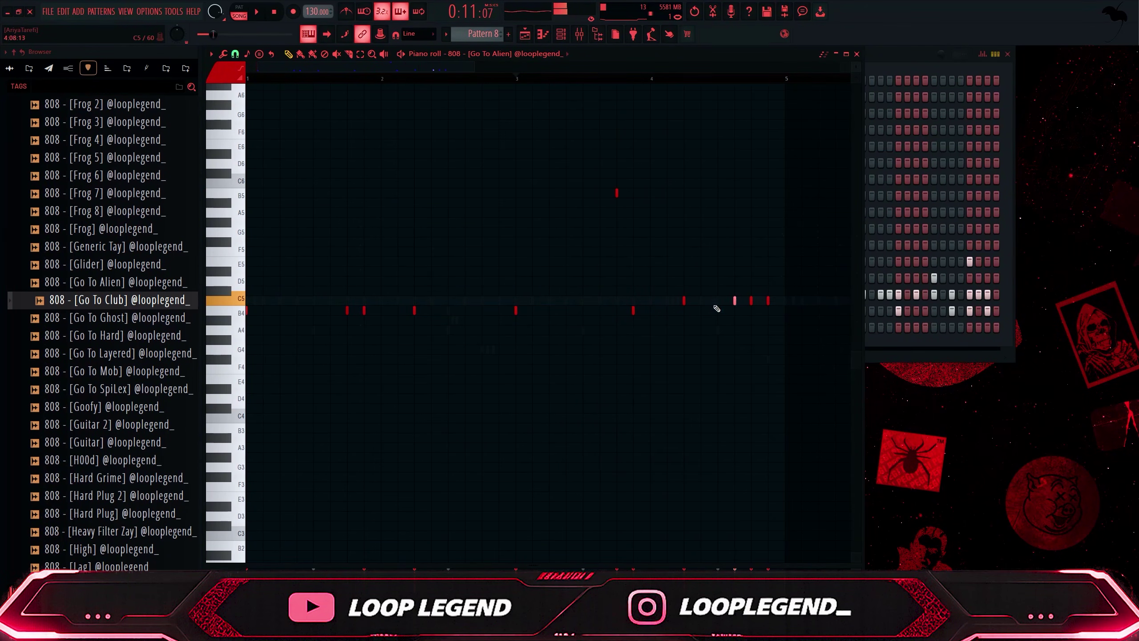
# Change the snap, replace the C5 hits on steps 11 and 13 of bar 4 with a three-note roll from step 11, and audition it
pyautogui.click(234, 54)
pyautogui.click(262, 153)
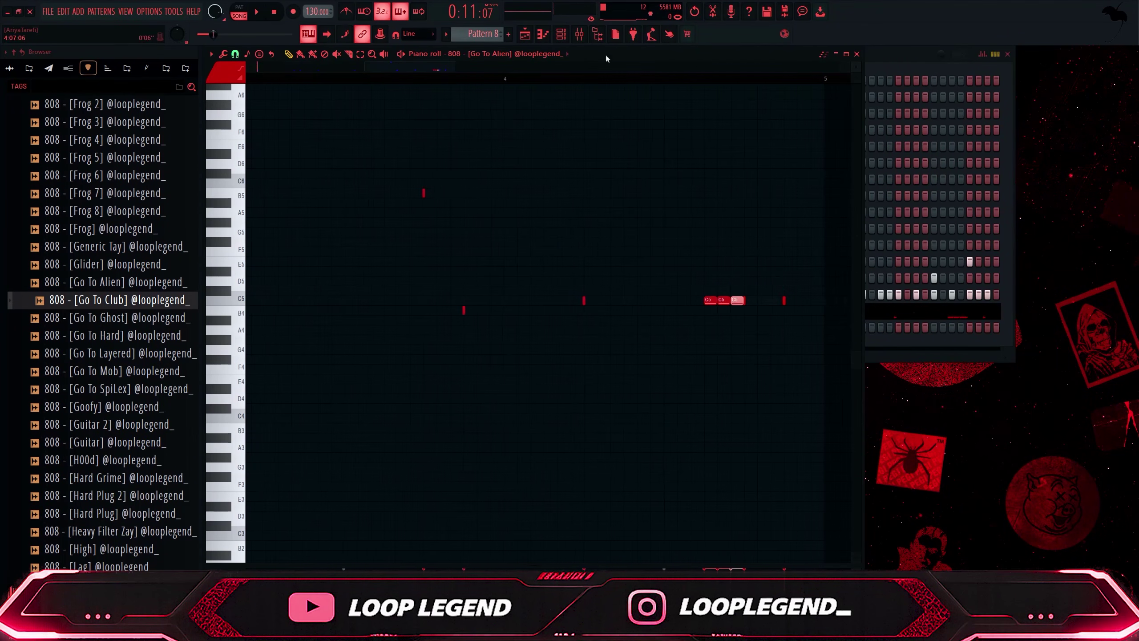
pyautogui.click(510, 78)
pyautogui.scroll(-1, 786, 295)
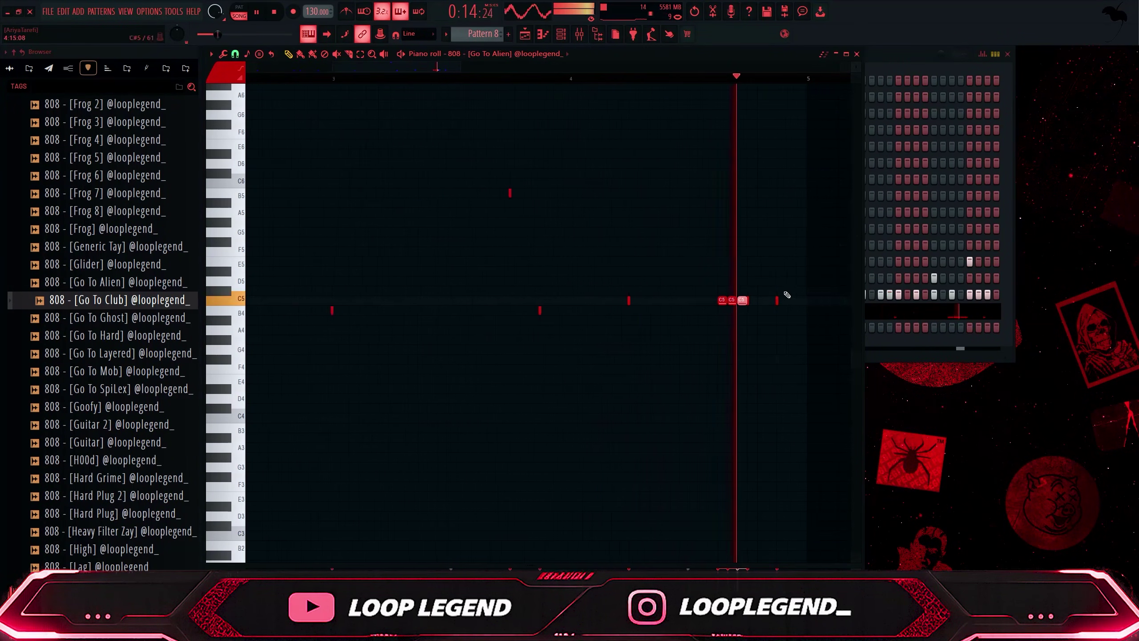
pyautogui.scroll(3, 806, 308)
pyautogui.scroll(-5, 736, 292)
pyautogui.press('space')
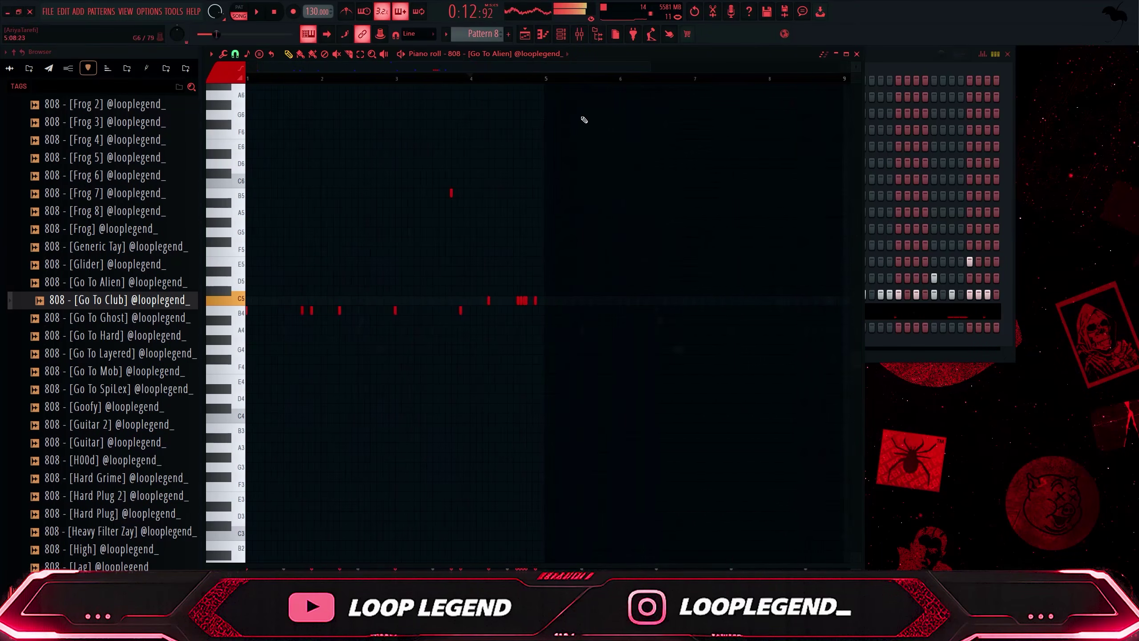
# Duplicate the Go To Alien 808's bars 1–4 into bars 5–8, copy the pattern to the Go To Club channel and play it
pyautogui.hotkey('ctrl', 'b')
pyautogui.press('F6')
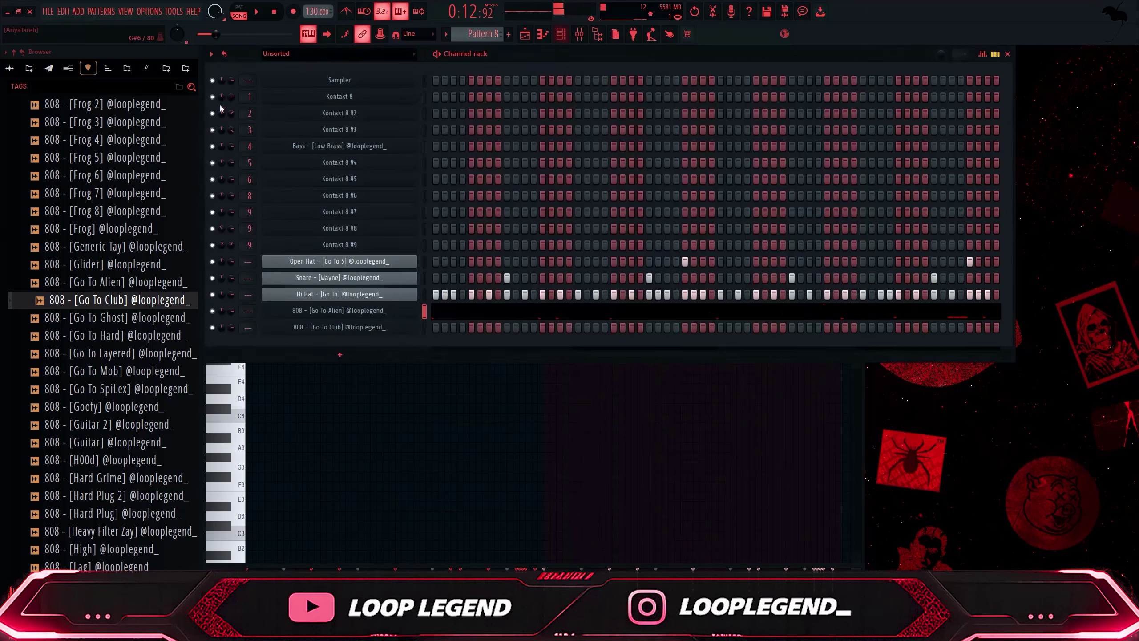
pyautogui.press('F7')
pyautogui.press('space')
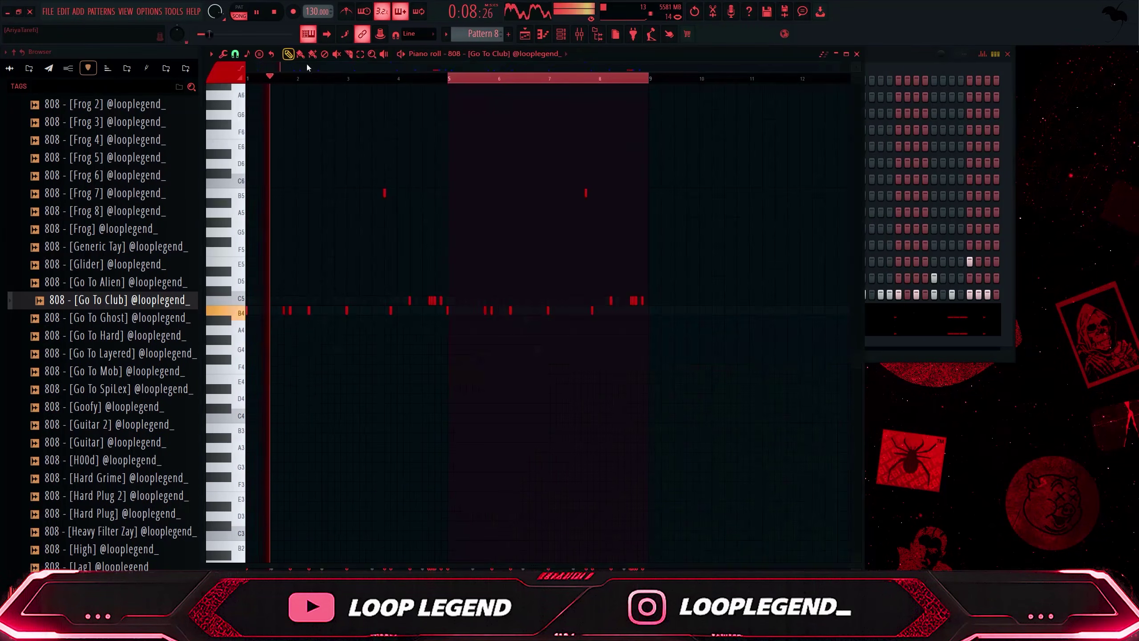
# Check the mixer while the pattern plays and return to the Go To Club 808's piano roll
pyautogui.press('F7')
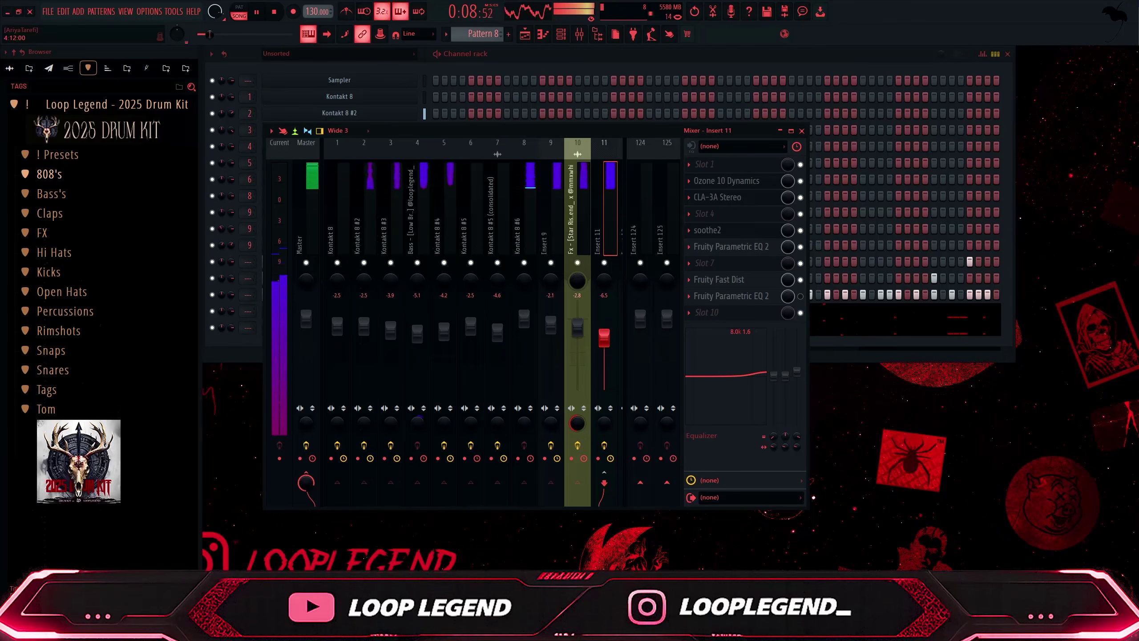
pyautogui.press('Escape')
pyautogui.press('Escape')
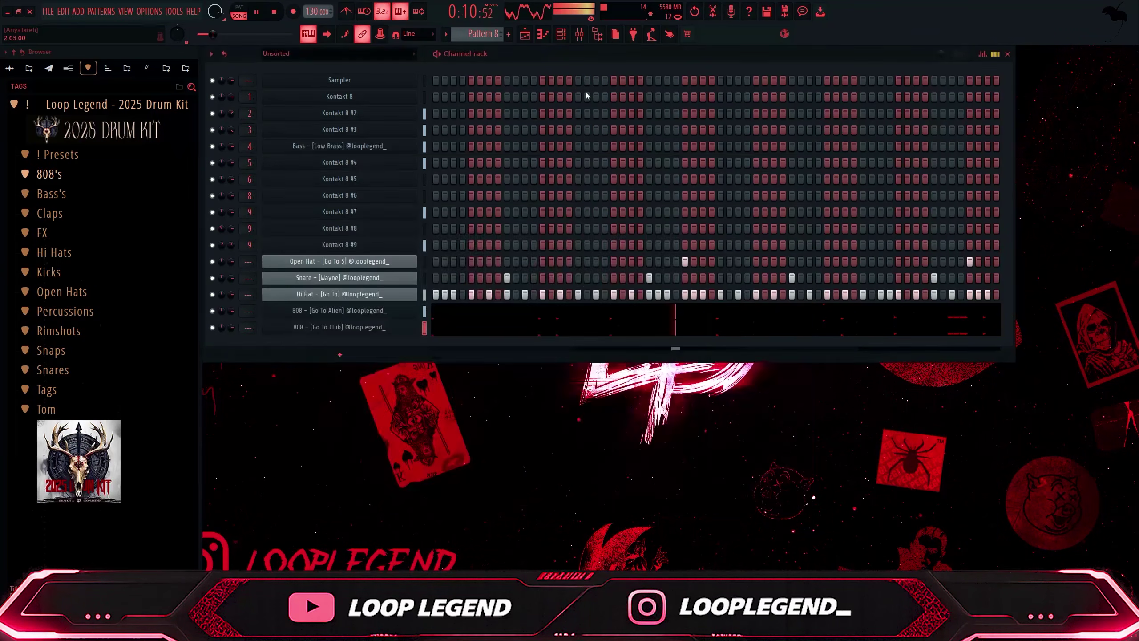
pyautogui.click(523, 32)
pyautogui.click(548, 35)
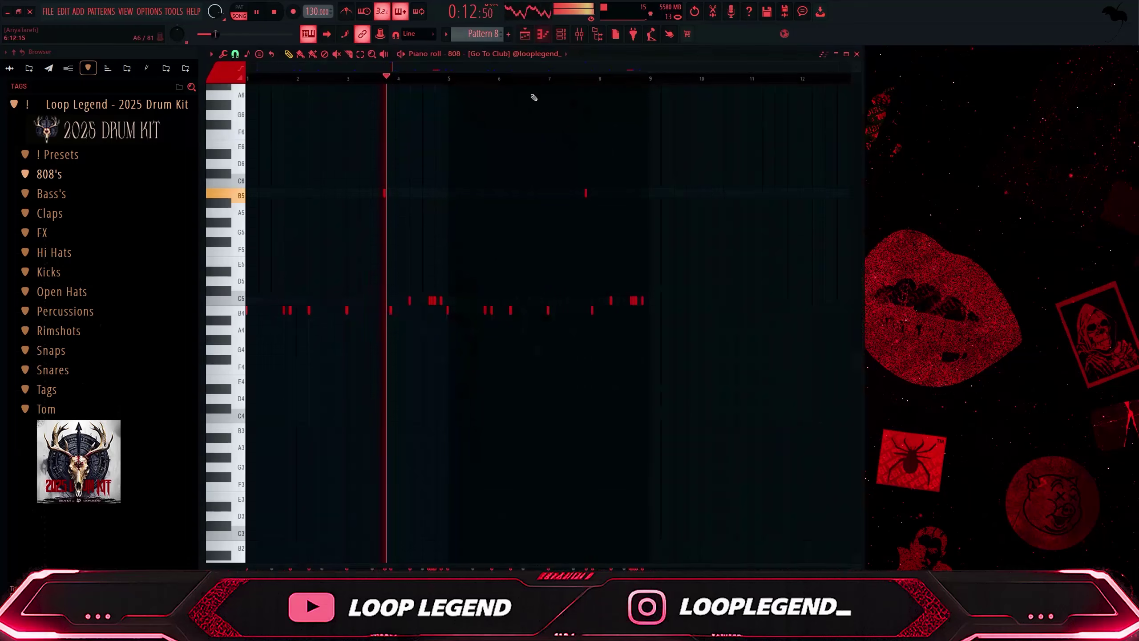
# Audition the Go To Club 808 notes and add a B4 note on step 15 of bar 6
pyautogui.scroll(3, 466, 247)
pyautogui.scroll(-4, 523, 259)
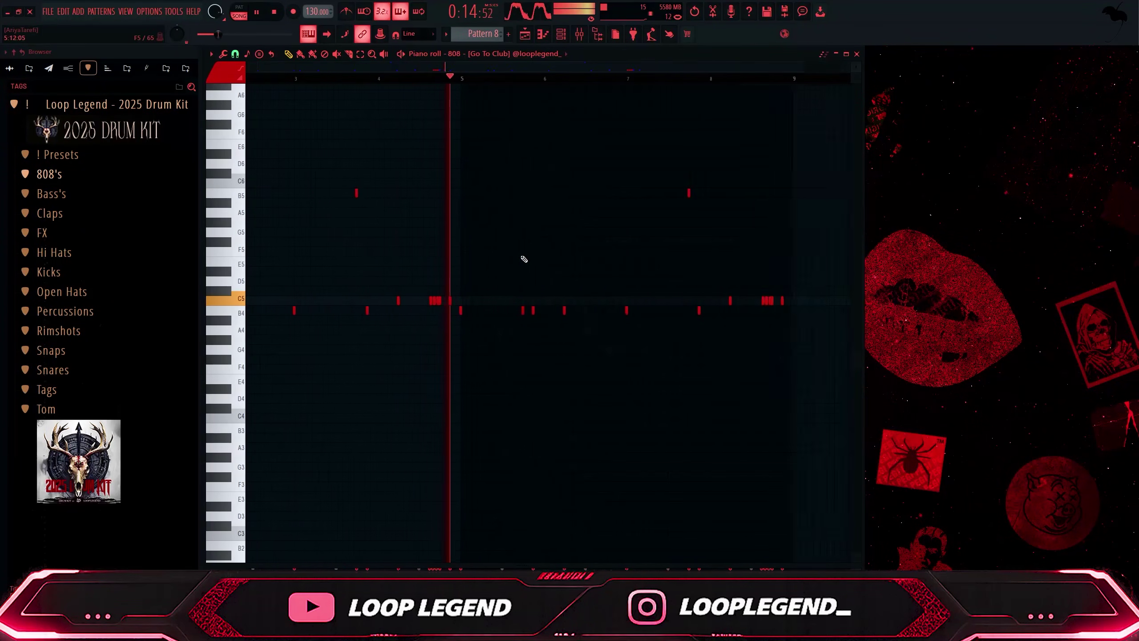
pyautogui.scroll(2, 543, 272)
pyautogui.keyDown('ctrl'); pyautogui.scroll(5, 429, 301); pyautogui.keyUp('ctrl')
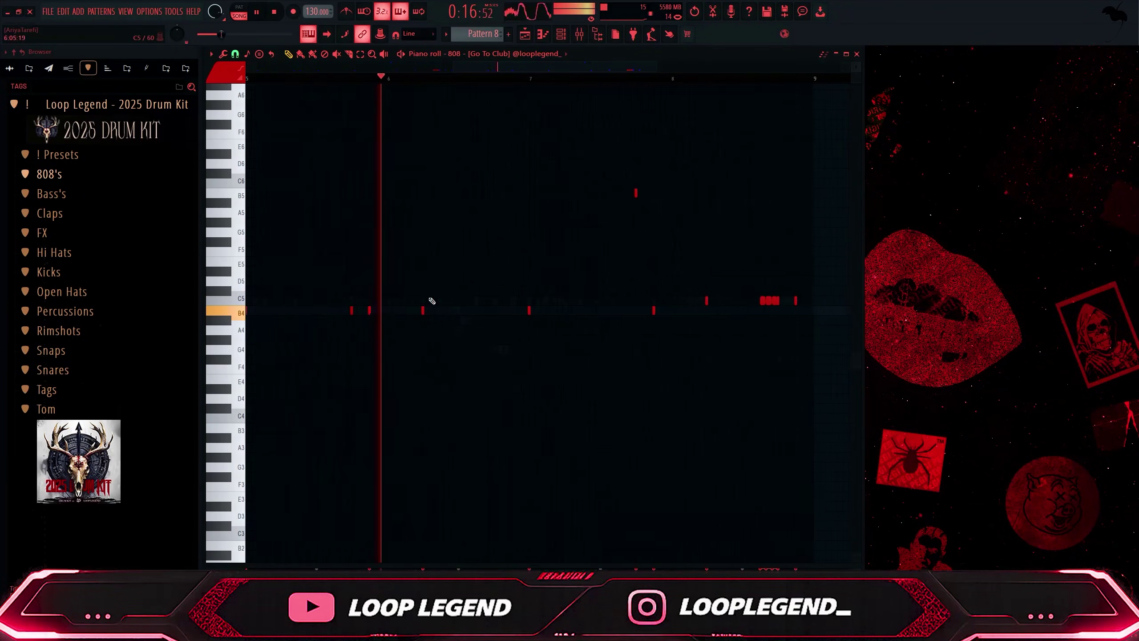
pyautogui.press('space')
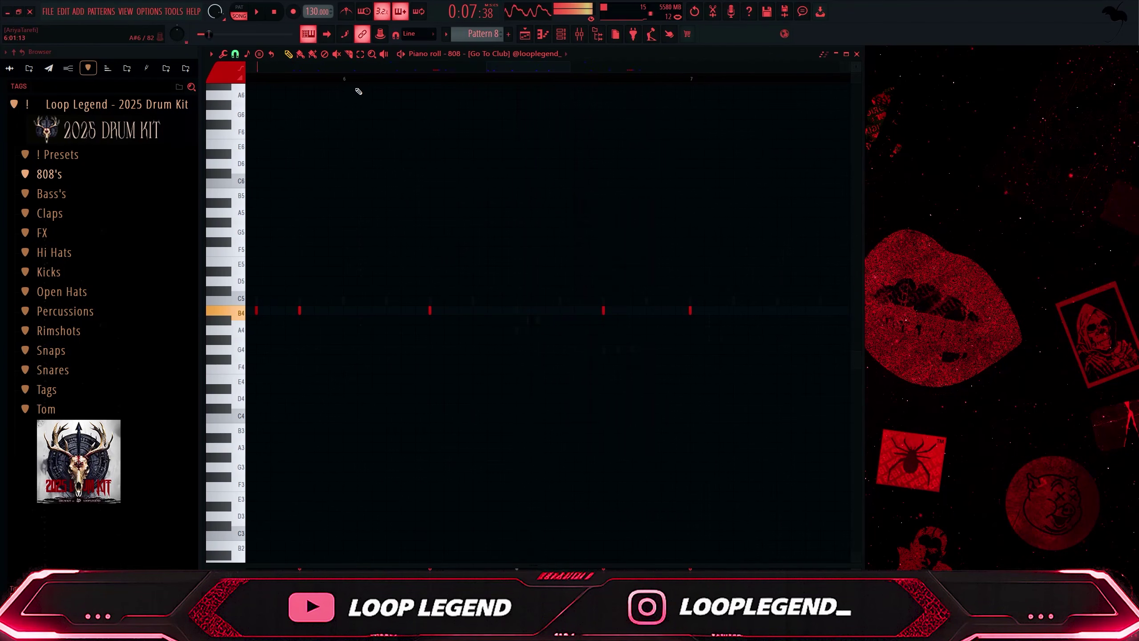
pyautogui.scroll(-3, 334, 82)
pyautogui.scroll(3, 434, 272)
pyautogui.press('space')
pyautogui.press('space')
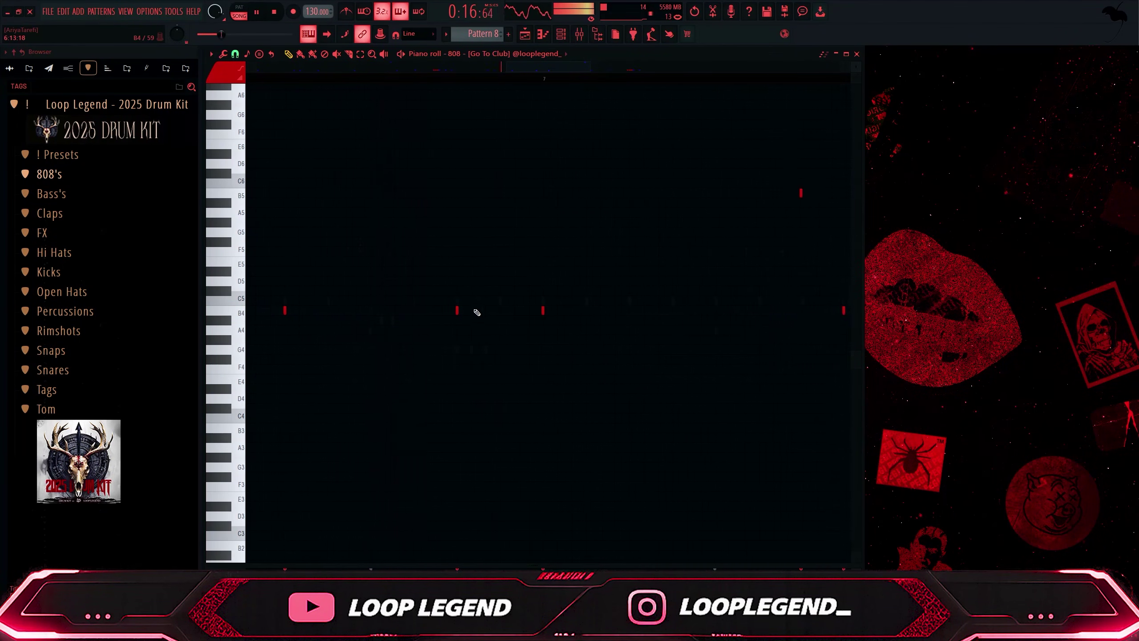
pyautogui.click(489, 310)
pyautogui.moveTo(488, 310); pyautogui.dragTo(502, 310)
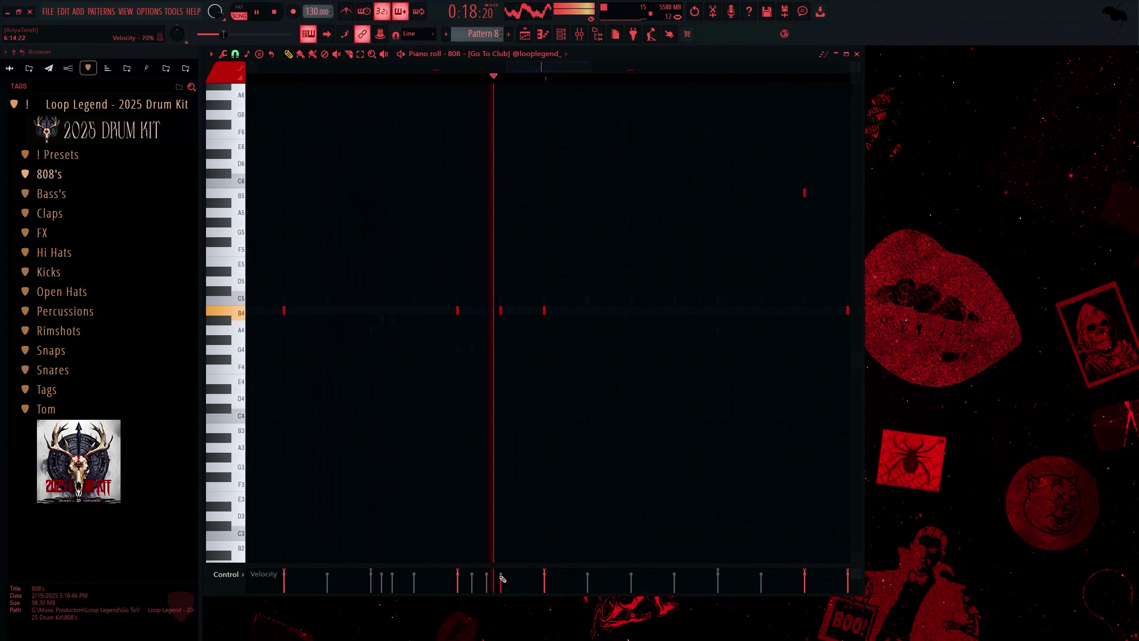
# Set the snap to 1/3 beat and try B4 hits one third past beat 2 and two thirds past beat 3 of bar 7
pyautogui.scroll(-2, 470, 402)
pyautogui.scroll(3, 471, 398)
pyautogui.press('space')
pyautogui.press('space')
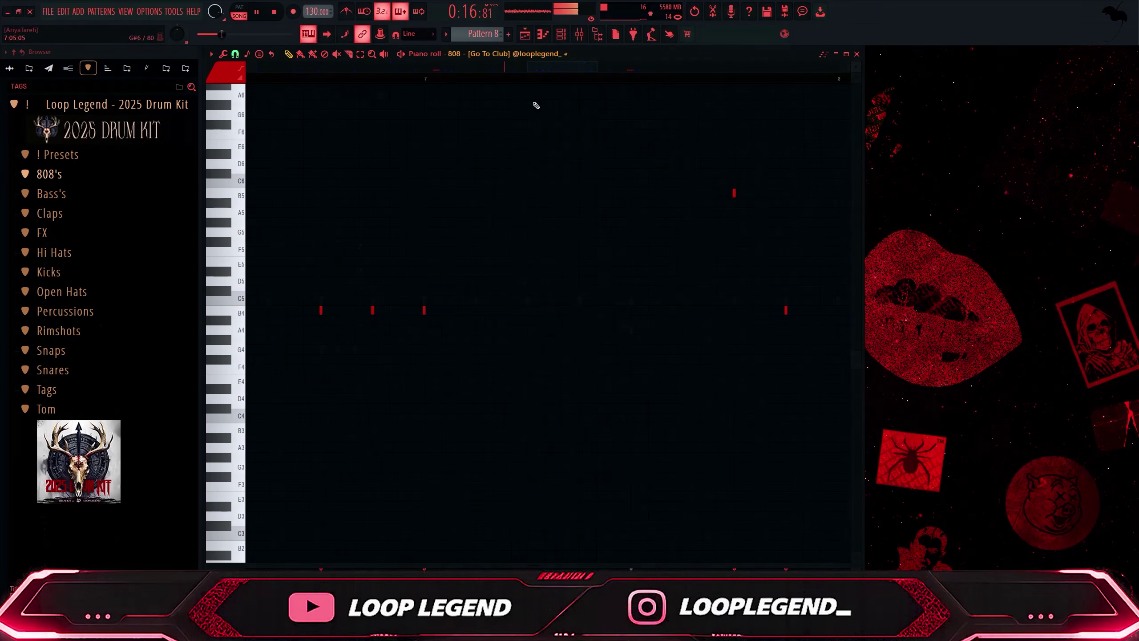
pyautogui.scroll(-4, 506, 135)
pyautogui.scroll(2, 600, 289)
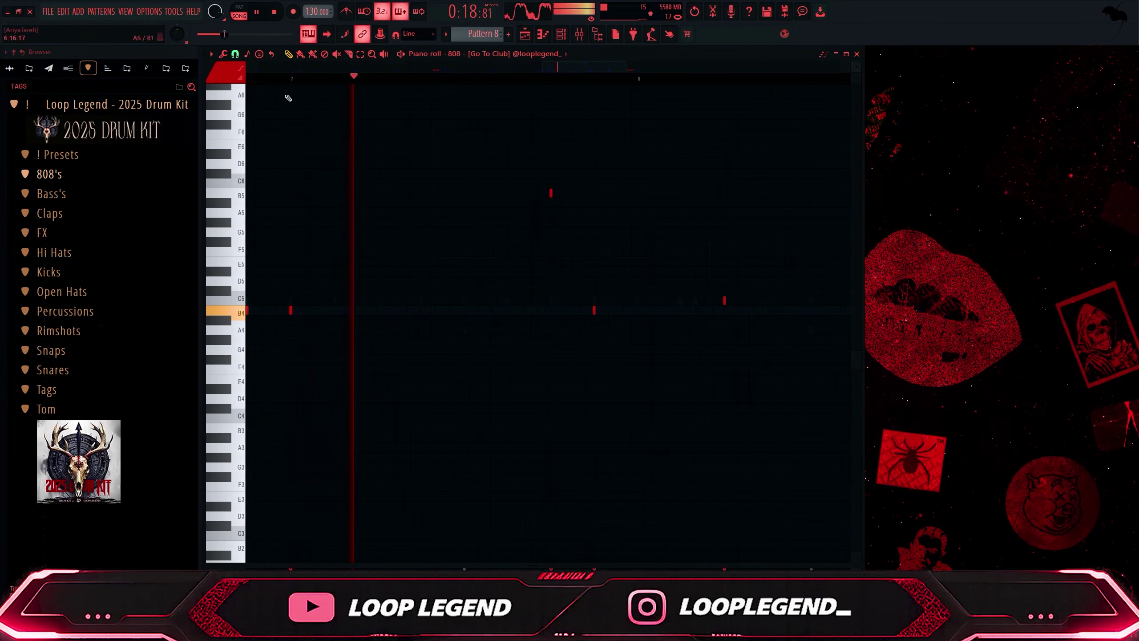
pyautogui.press('space')
pyautogui.click(236, 53)
pyautogui.click(249, 182)
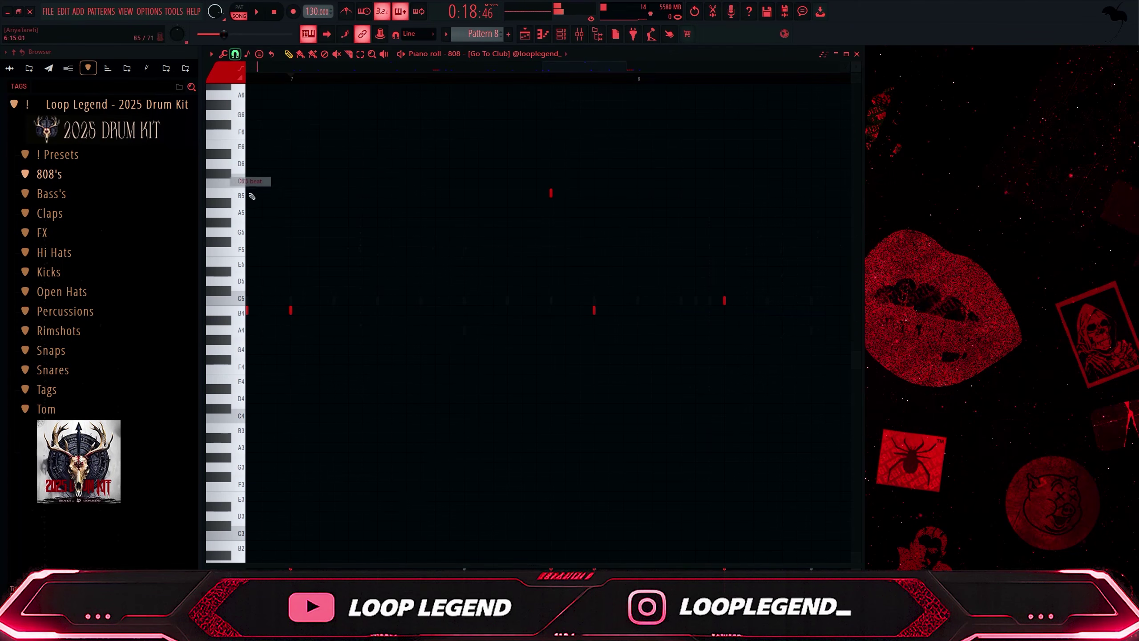
pyautogui.press('space')
pyautogui.click(406, 311)
pyautogui.click(521, 310)
pyautogui.press('space')
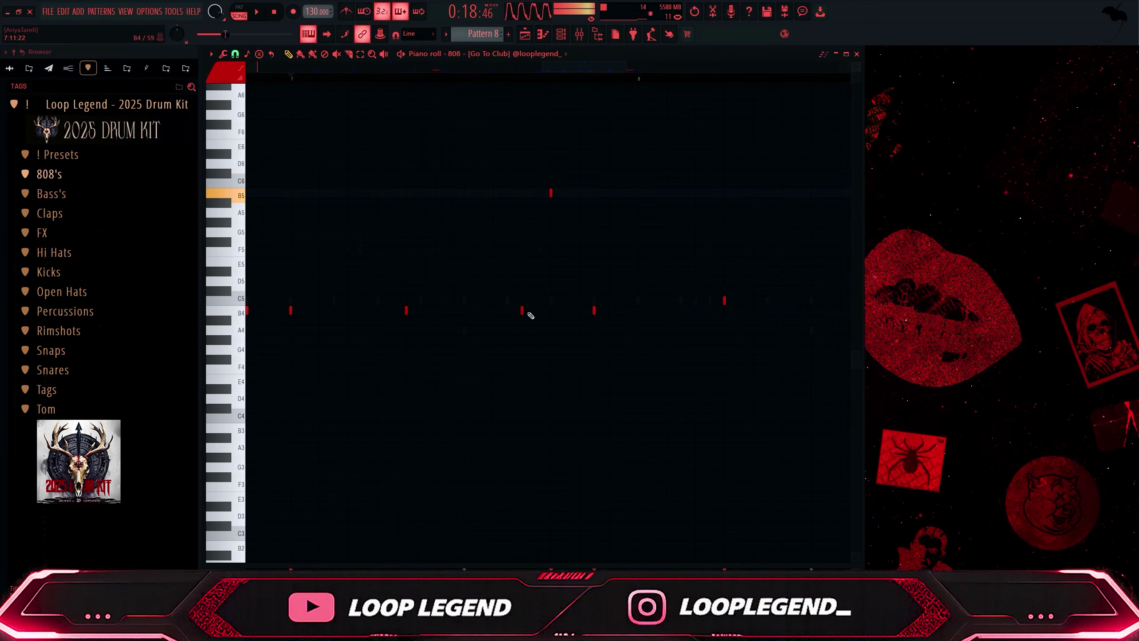
# Try the second of the added B4 hits on beat 3 of bar 7 instead while the pattern plays
pyautogui.press('space')
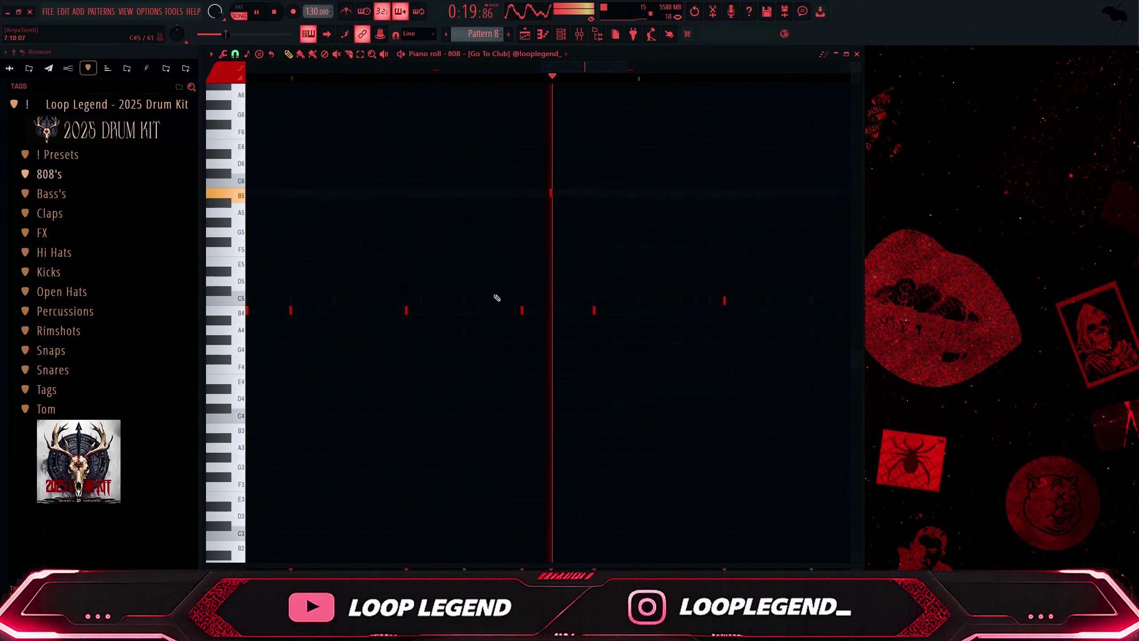
pyautogui.press('space')
pyautogui.press('space')
pyautogui.click(464, 310)
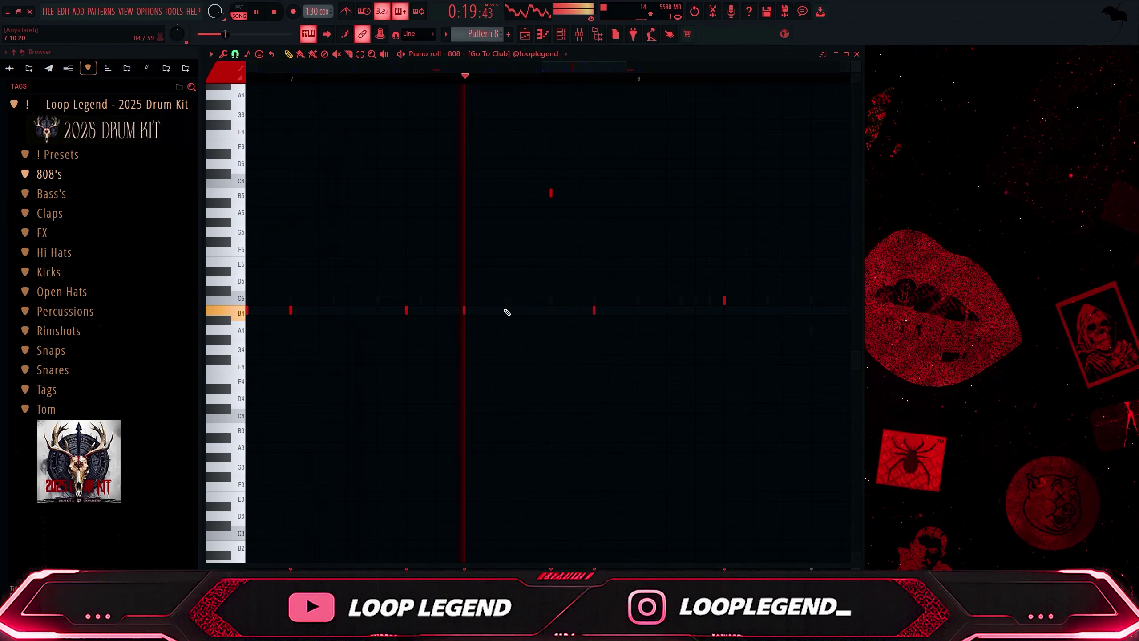
pyautogui.hotkey('ctrl', 'a')
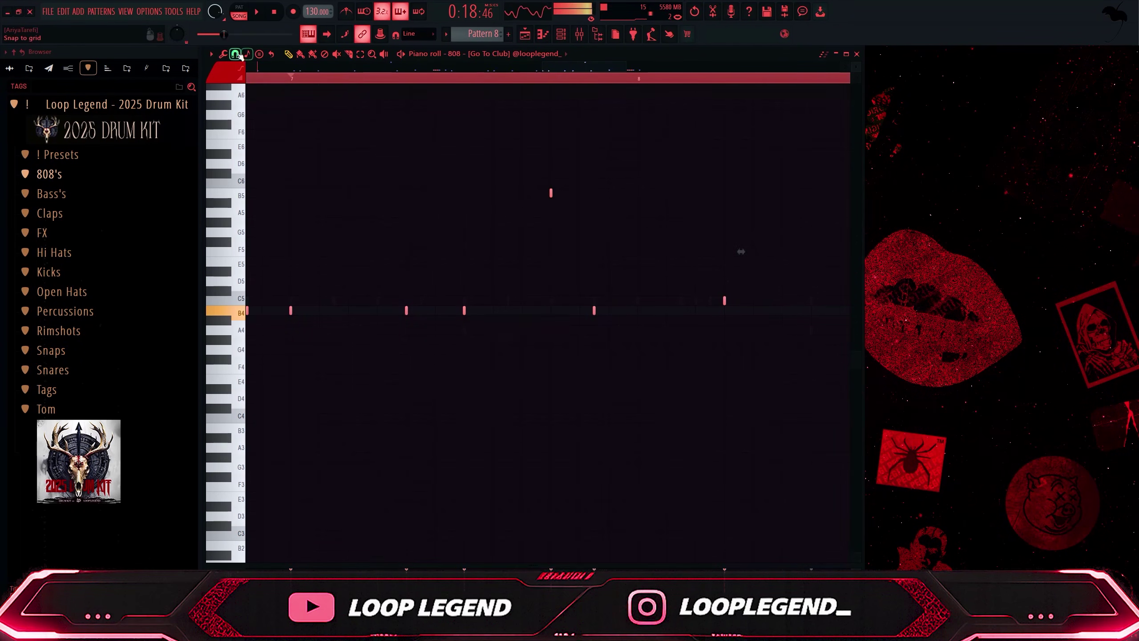
# Try B4 hits one third of a beat before and after beat 3 of bar 7 in place of the earlier ones
pyautogui.click(235, 54)
pyautogui.click(254, 181)
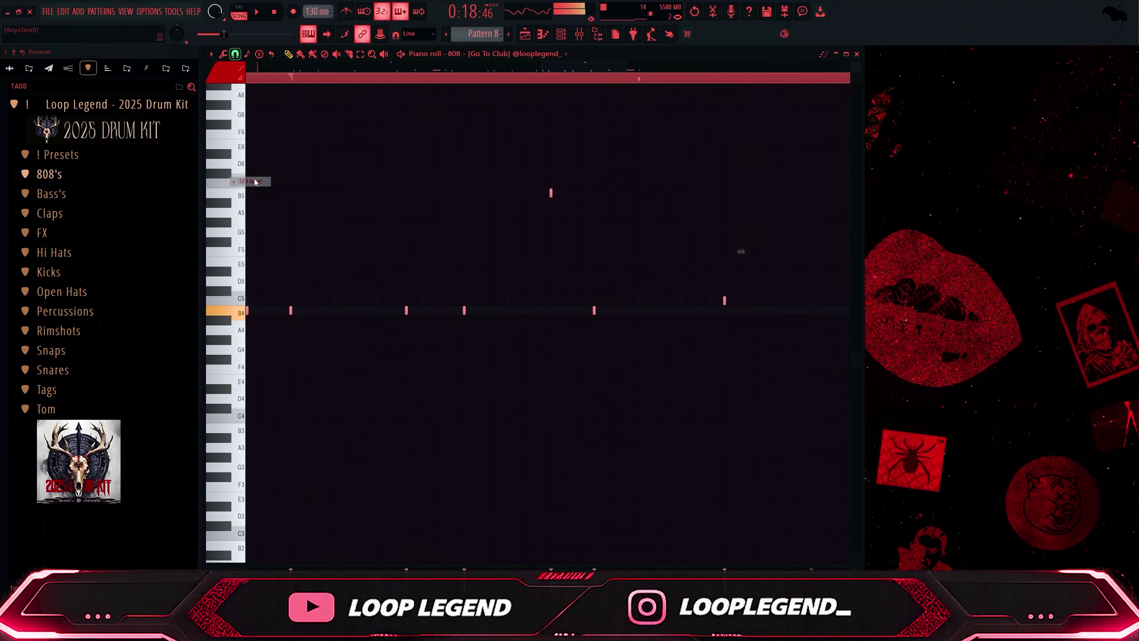
pyautogui.press('space')
pyautogui.click(435, 310)
pyautogui.click(464, 310)
pyautogui.click(493, 311)
pyautogui.press('space')
pyautogui.rightClick(493, 310)
pyautogui.rightClick(464, 310)
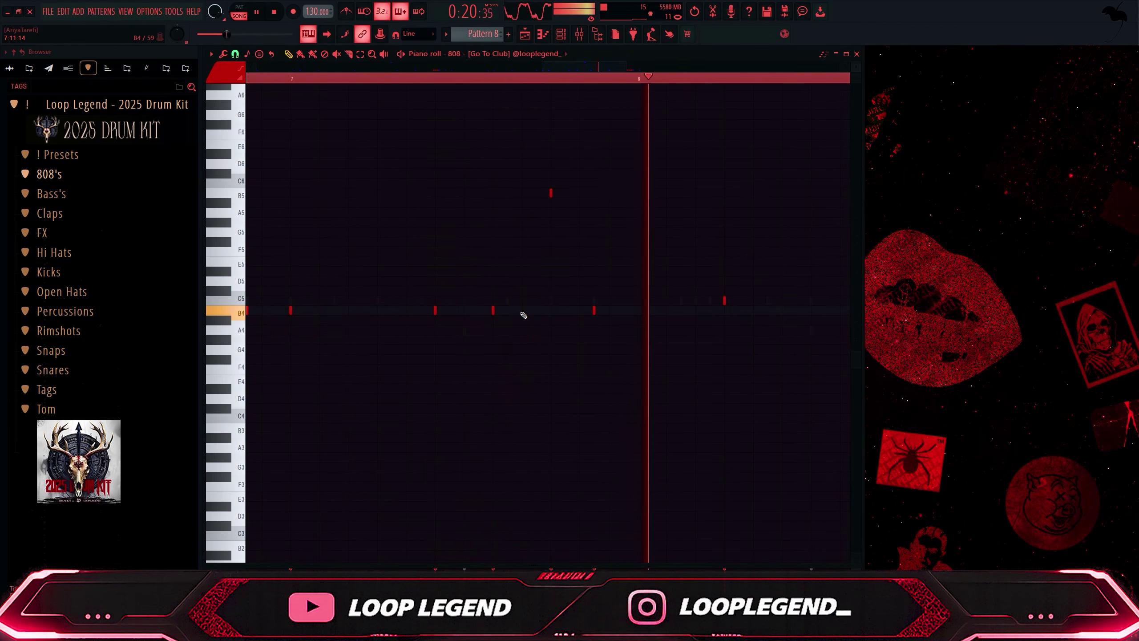
pyautogui.keyDown('ctrl'); pyautogui.scroll(-2, 493, 310); pyautogui.keyUp('ctrl')
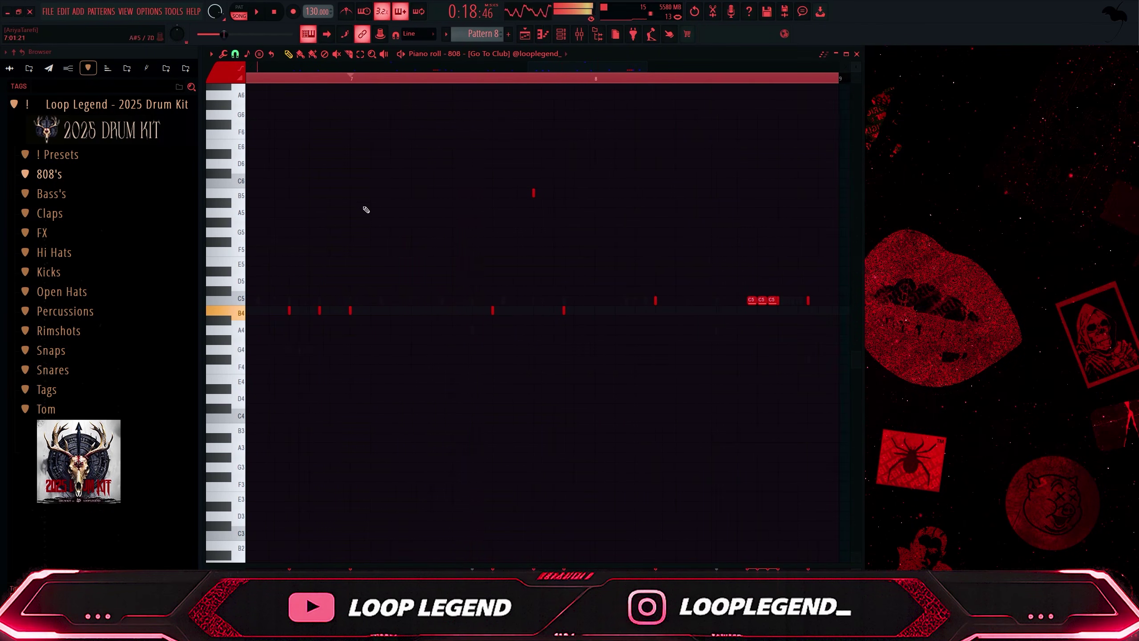
# Set the snap to 1/2 beat, try B4 hits on steps 9 and 11 of bar 7, and delete both
pyautogui.click(235, 54)
pyautogui.click(251, 193)
pyautogui.click(472, 310)
pyautogui.click(502, 310)
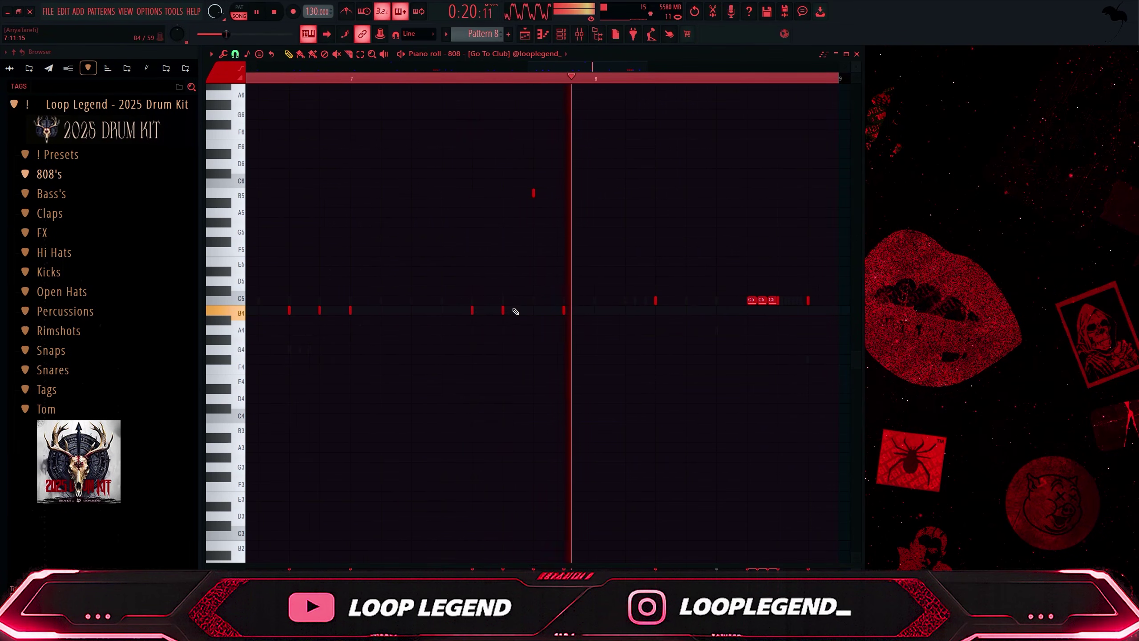
pyautogui.rightClick(503, 310)
pyautogui.rightClick(472, 311)
# Add a B4 note on step 3 of bar 8, followed by two more B4 notes at 1/6-beat spacing
pyautogui.press('space')
pyautogui.press('space')
pyautogui.scroll(3, 621, 312)
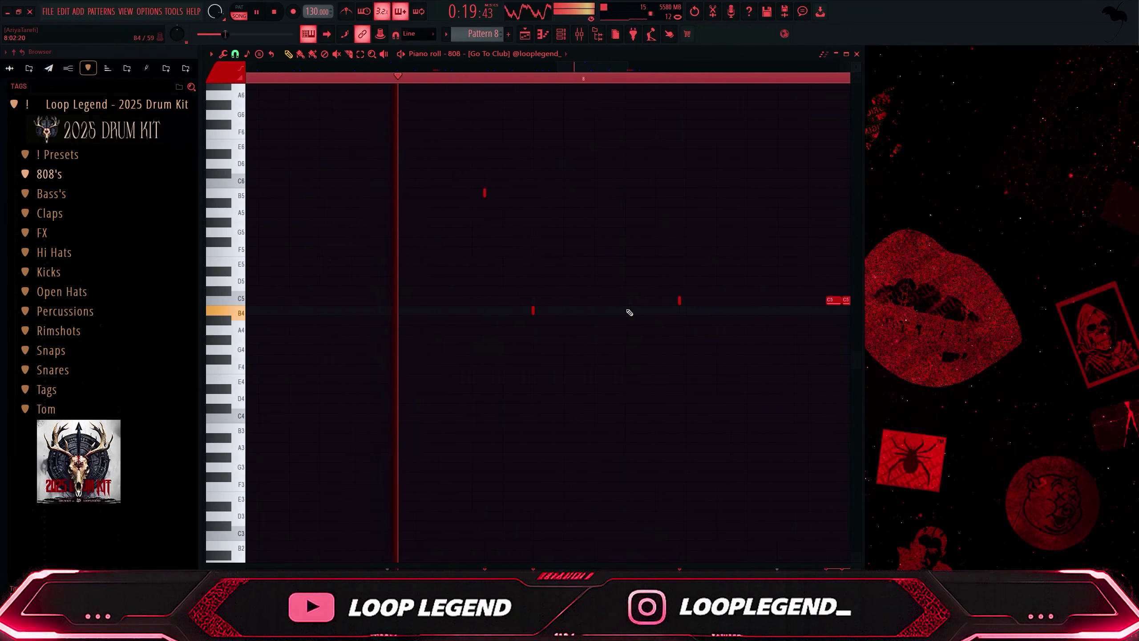
pyautogui.click(633, 312)
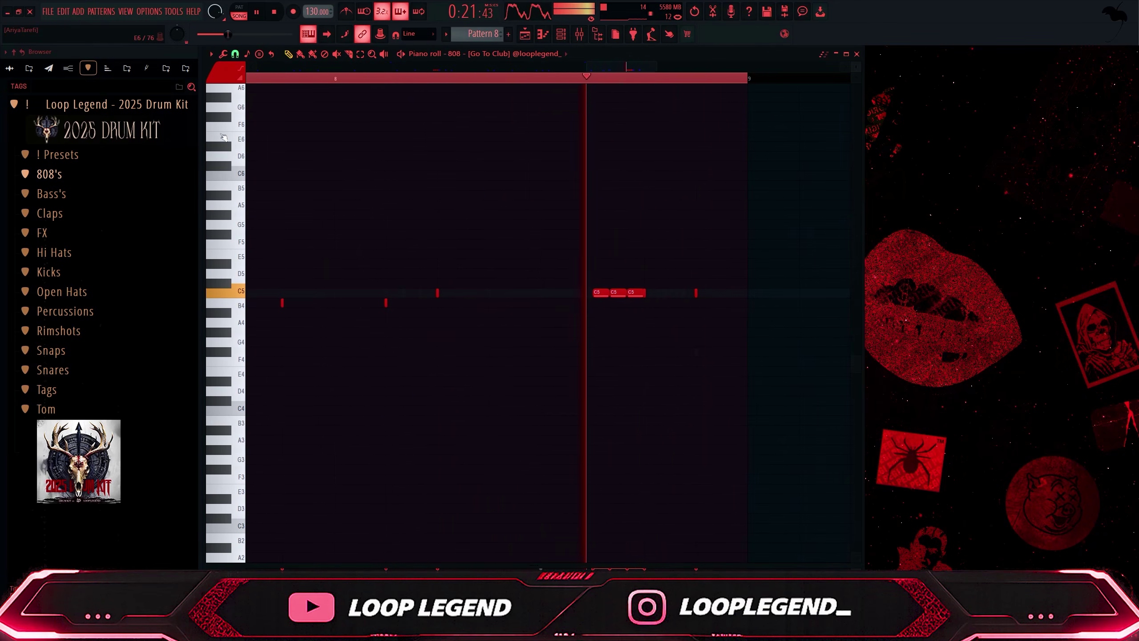
pyautogui.click(236, 54)
pyautogui.click(258, 162)
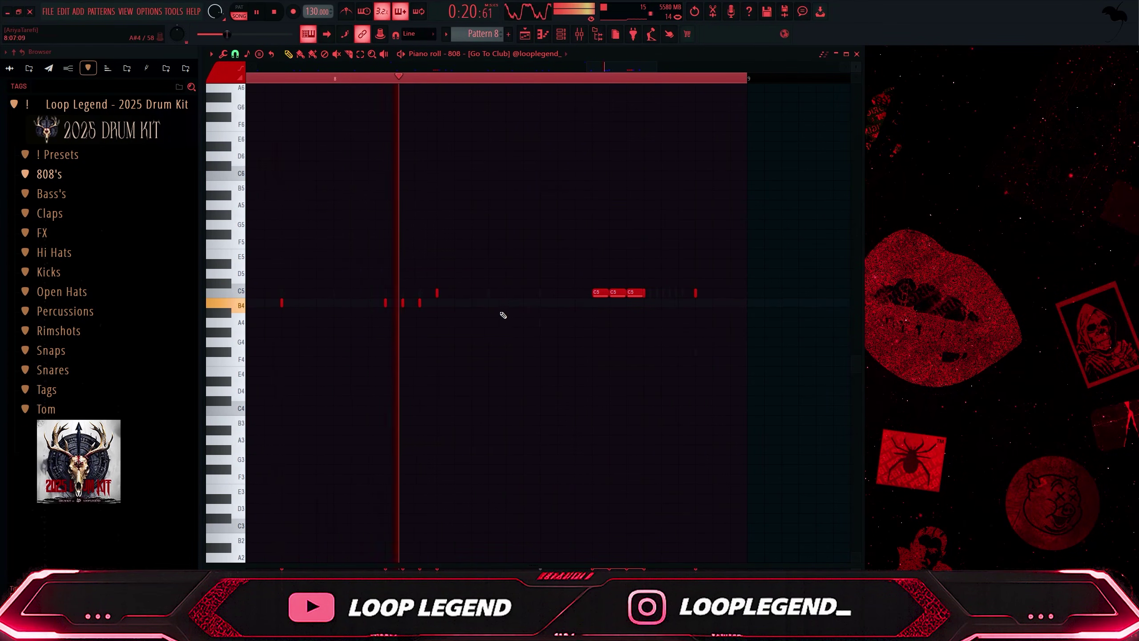
# Set the snap to 1/3 beat and add C5 hits one third of a beat before and after beat 3 of bar 8
pyautogui.click(235, 54)
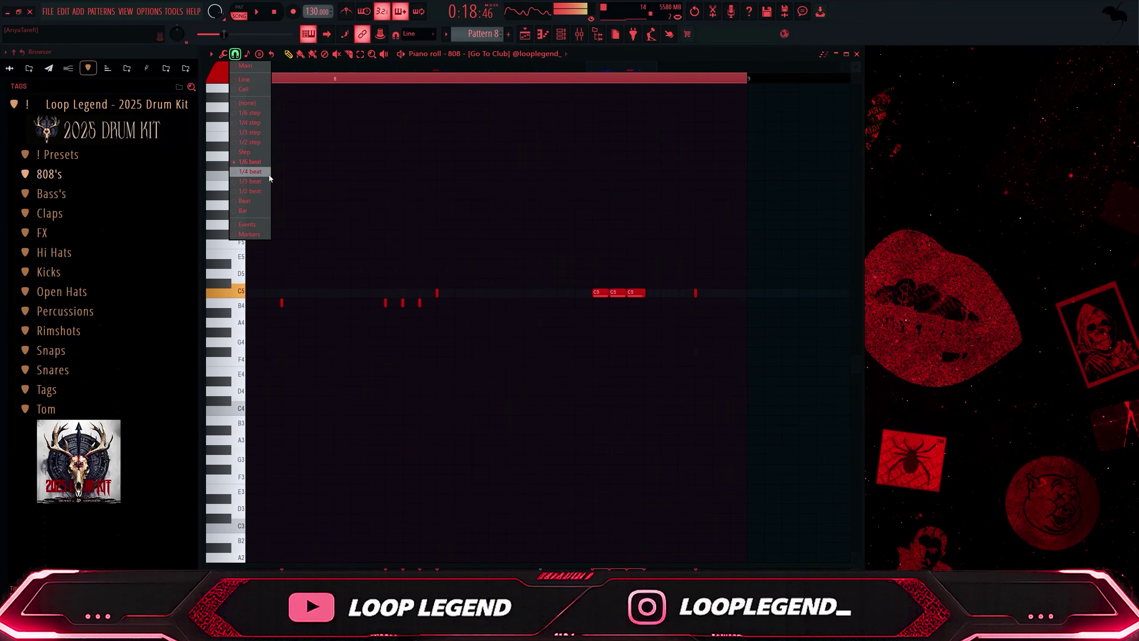
pyautogui.click(251, 181)
pyautogui.press('space')
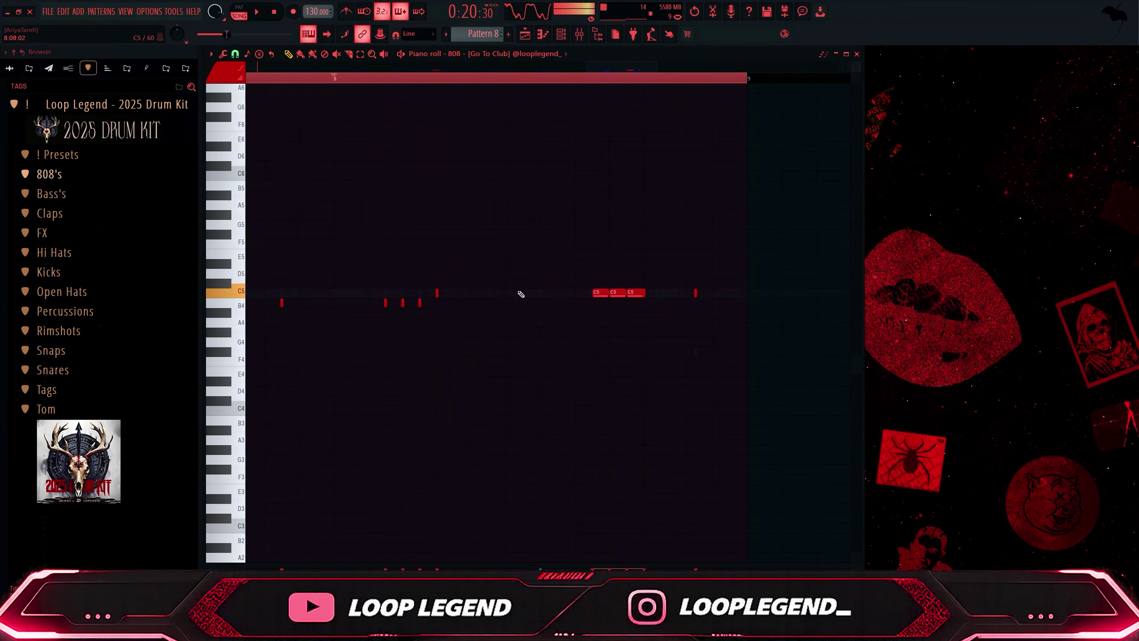
pyautogui.click(540, 292)
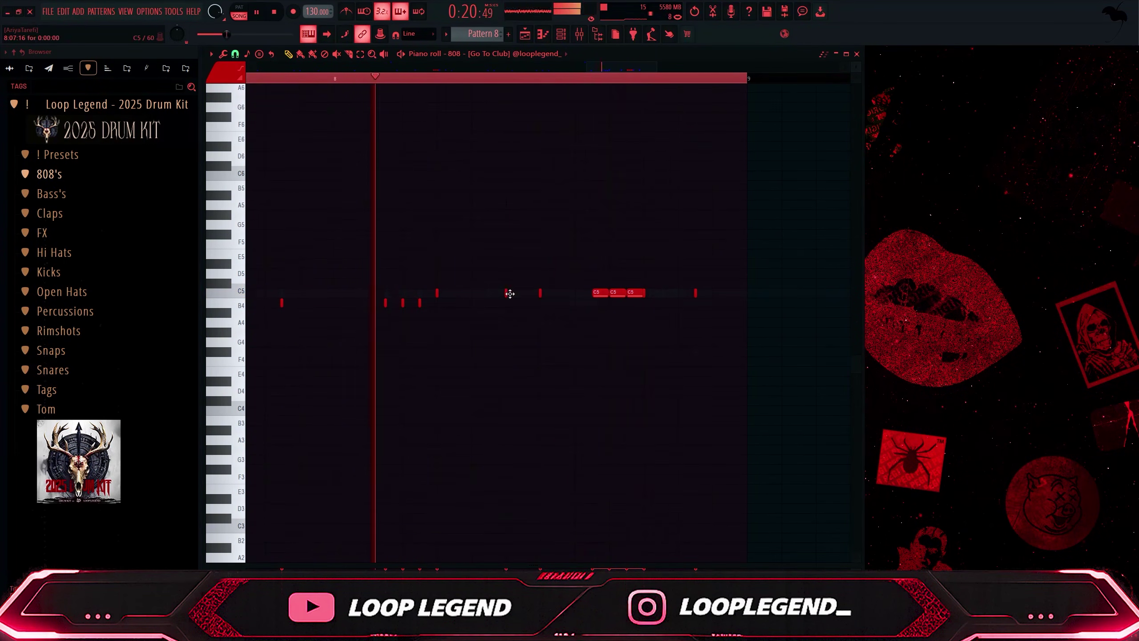
pyautogui.rightClick(540, 292)
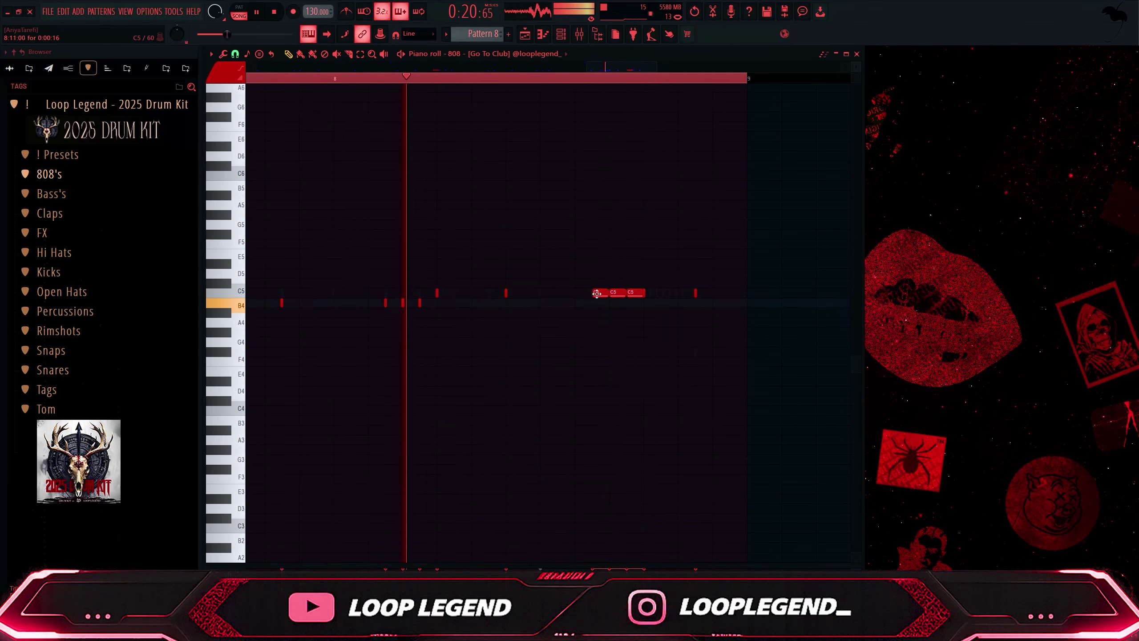
pyautogui.click(574, 293)
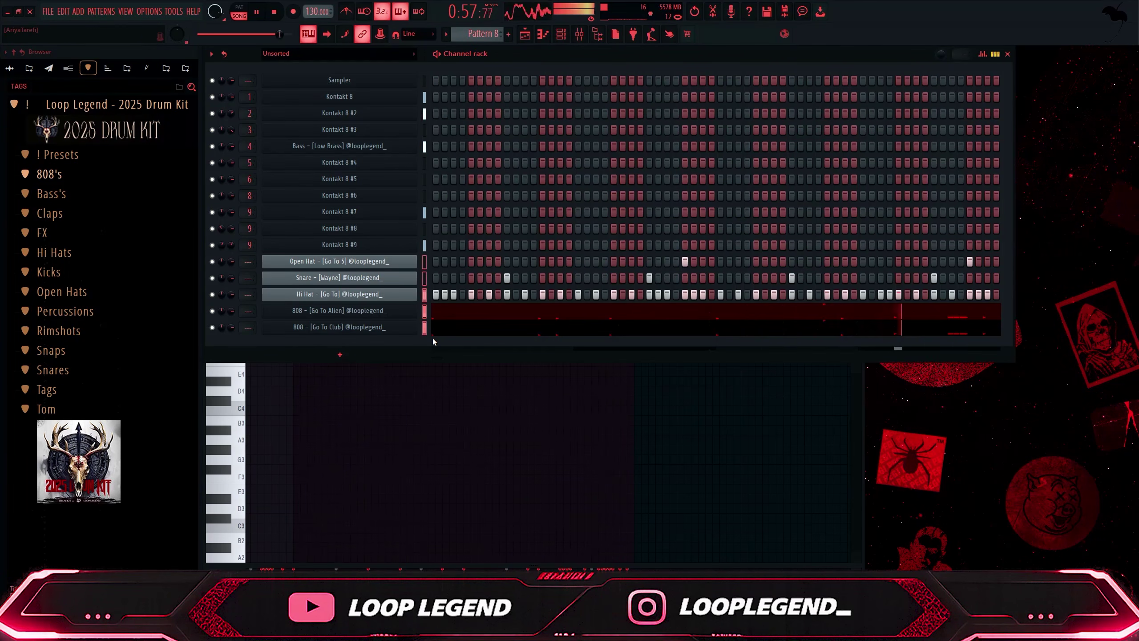
# Route the Go To Alien and Go To Club 808 mixer tracks to Insert 17 and lower Insert 17's volume slightly
pyautogui.click(458, 314)
pyautogui.press('Escape')
pyautogui.click(579, 35)
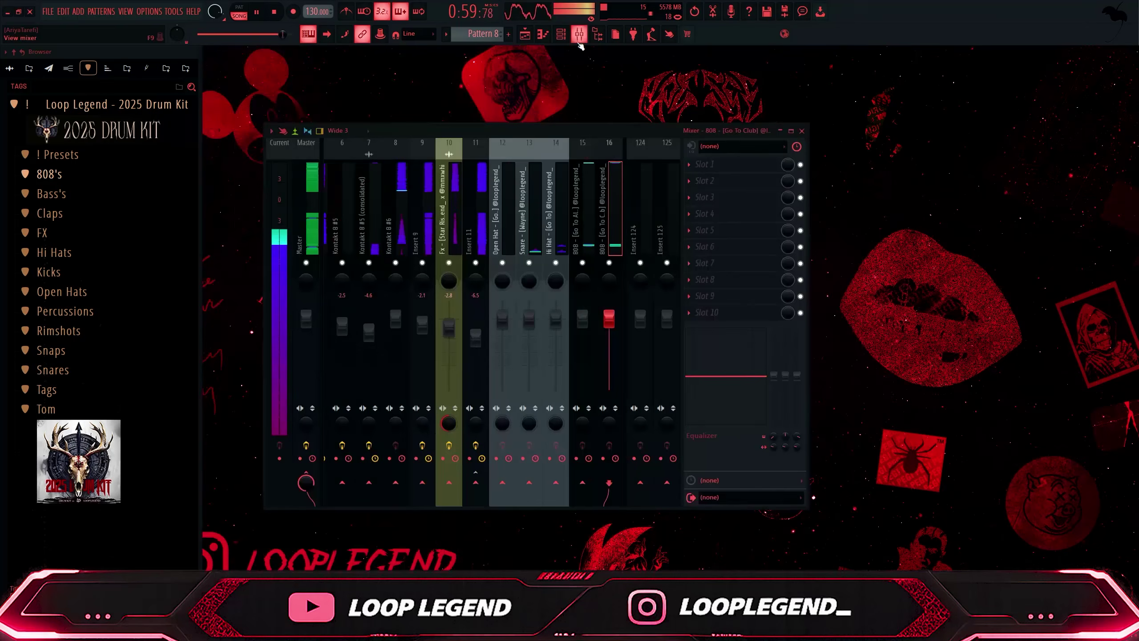
pyautogui.scroll(-4, 678, 197)
pyautogui.keyDown('ctrl'); pyautogui.keyDown('shift'); pyautogui.click(497, 235); pyautogui.keyUp('shift'); pyautogui.keyUp('ctrl')
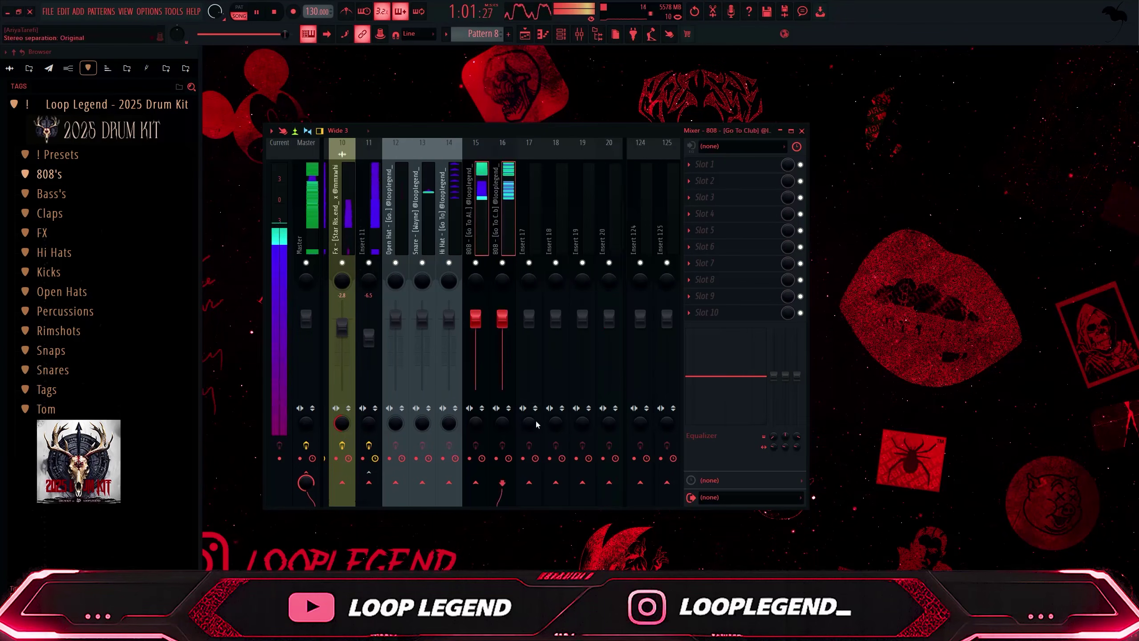
pyautogui.rightClick(532, 484)
pyautogui.click(555, 501)
pyautogui.click(524, 219)
pyautogui.moveTo(538, 313); pyautogui.dragTo(537, 323)
pyautogui.scroll(4, 537, 313)
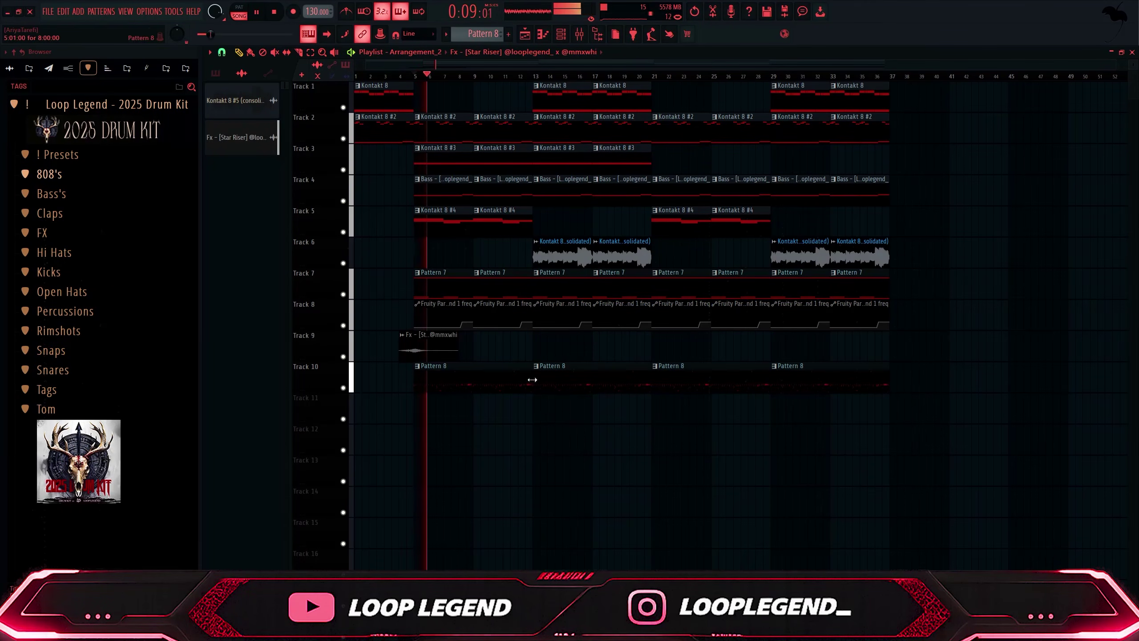
# Make the Pattern 8 clip at bar 13 on Track 10 unique and delete the clips at bars 21 and 29
pyautogui.click(536, 366)
pyautogui.click(560, 464)
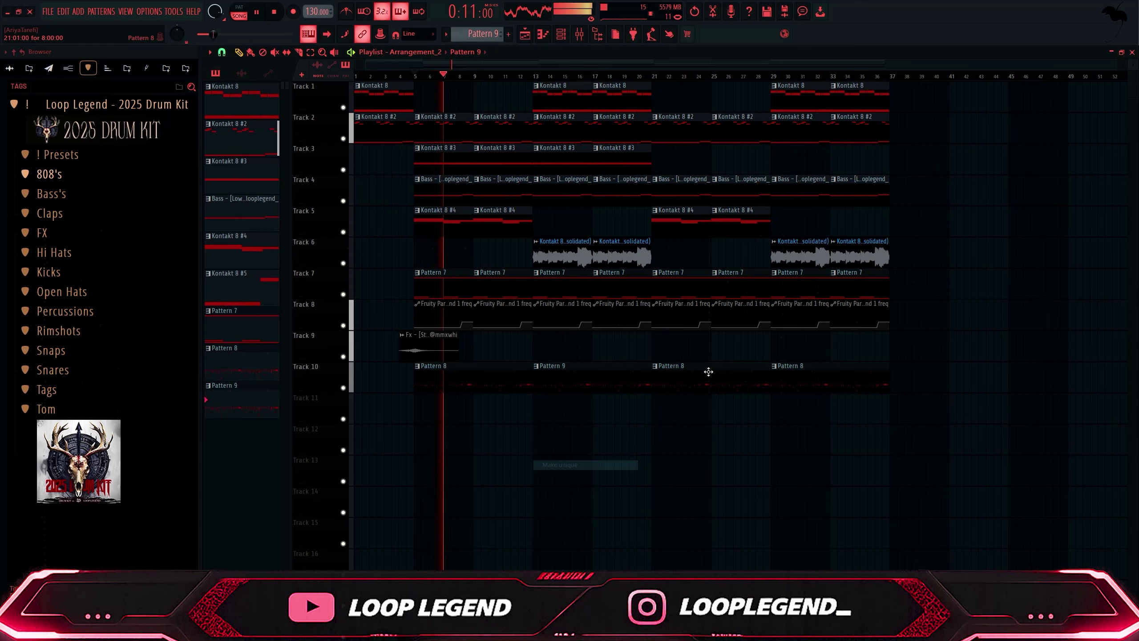
pyautogui.rightClick(708, 371)
pyautogui.rightClick(785, 376)
# Duplicate the two remaining drum clips on Track 10 from bars 5–20 into bars 21–36 and stop playback
pyautogui.moveTo(726, 382); pyautogui.dragTo(501, 389)
pyautogui.hotkey('ctrl', 'b')
pyautogui.hotkey('ctrl', 'd')
pyautogui.press('space')
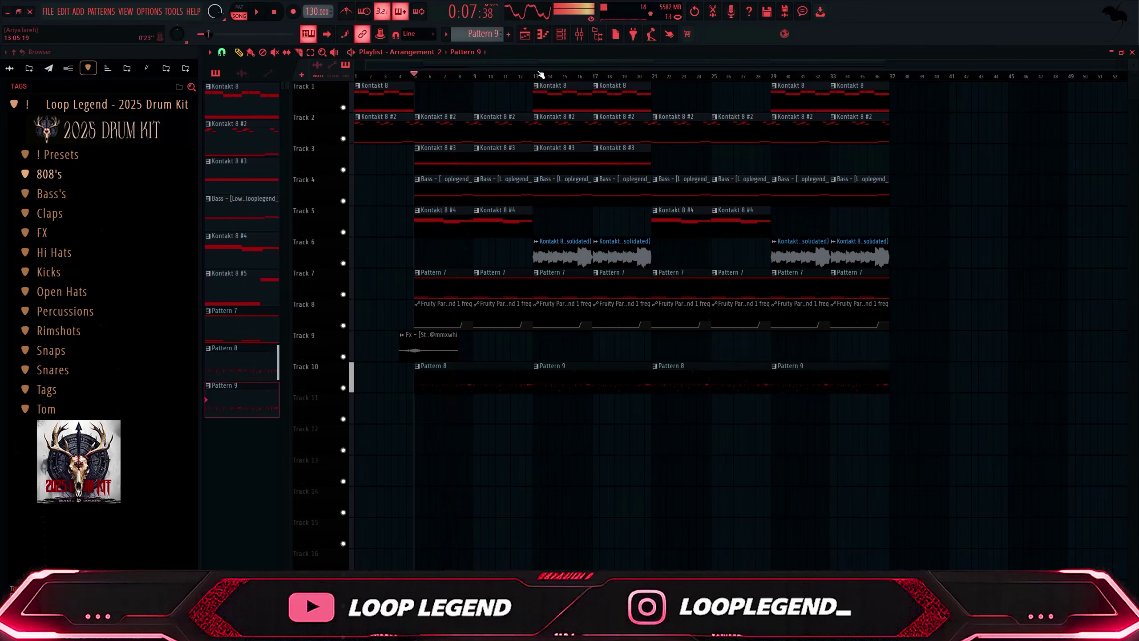
# Browse the drum kit's 808 samples while the arrangement plays from bar 13
pyautogui.click(94, 172)
pyautogui.press('space')
pyautogui.scroll(-10, 119, 235)
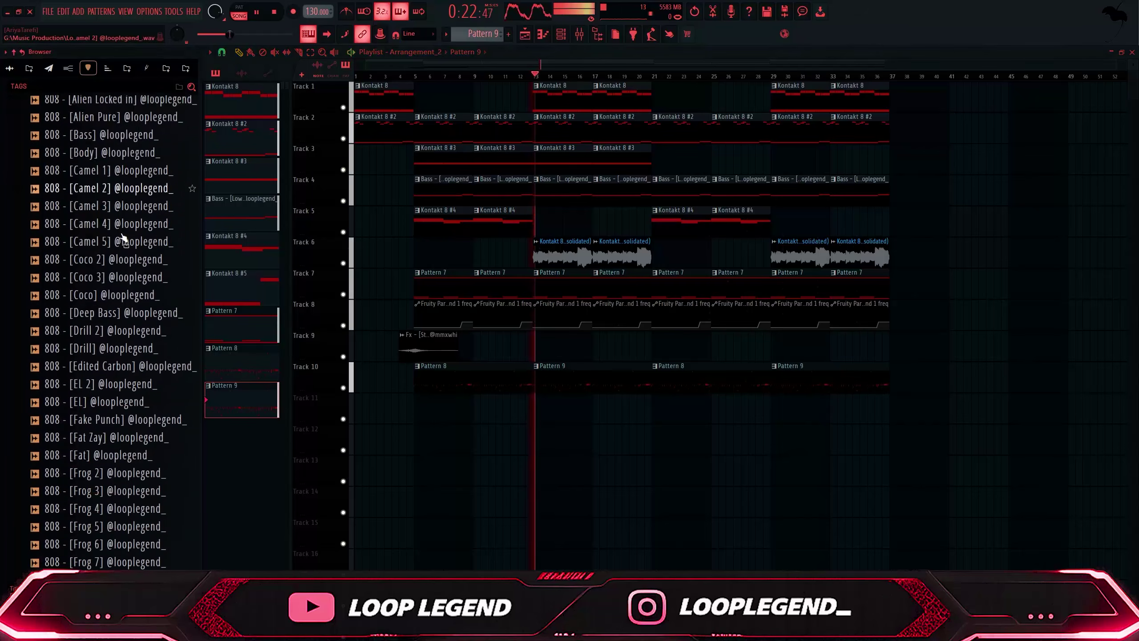
pyautogui.scroll(-5, 121, 235)
pyautogui.press('space')
# Open the Go To Layered 808 in a new channel and preview the Go To Mob and Go To SpiLex samples
pyautogui.rightClick(139, 140)
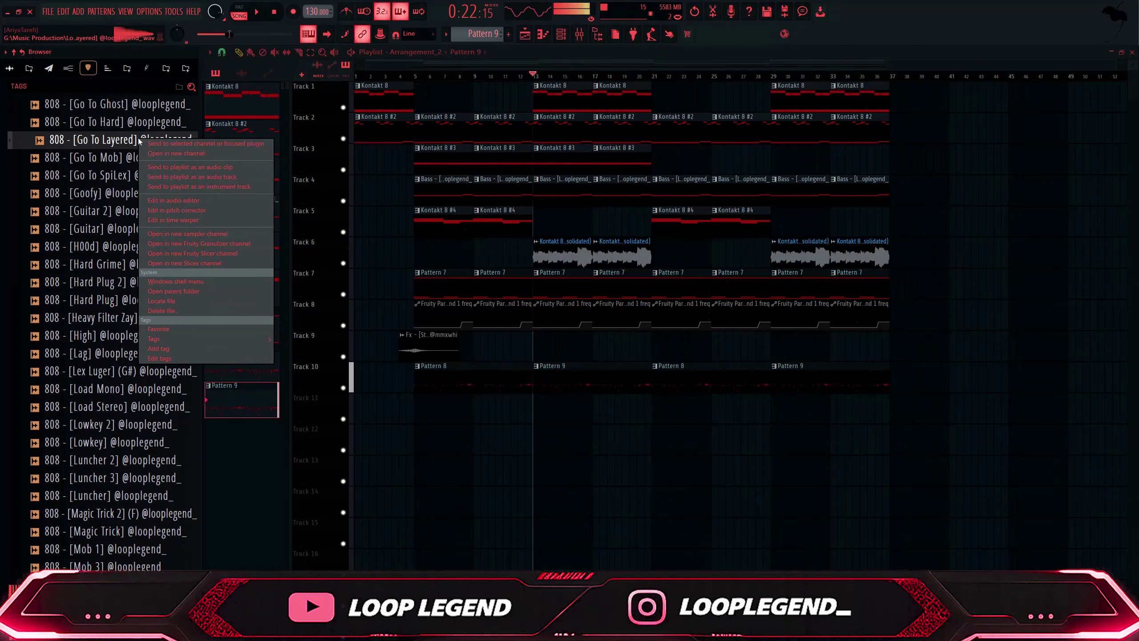
pyautogui.click(165, 152)
pyautogui.click(131, 159)
pyautogui.click(124, 176)
pyautogui.press('F6')
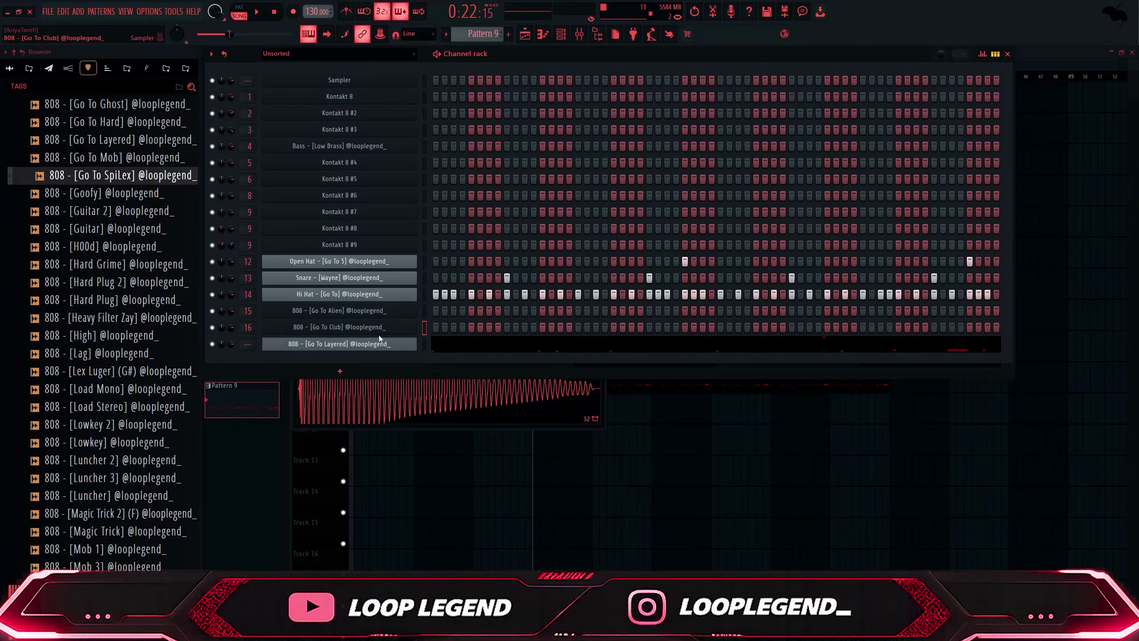
# Check the Go To Layered channel's miscellaneous settings, play the arrangement, and briefly open the Go To Club channel
pyautogui.click(353, 342)
pyautogui.click(357, 199)
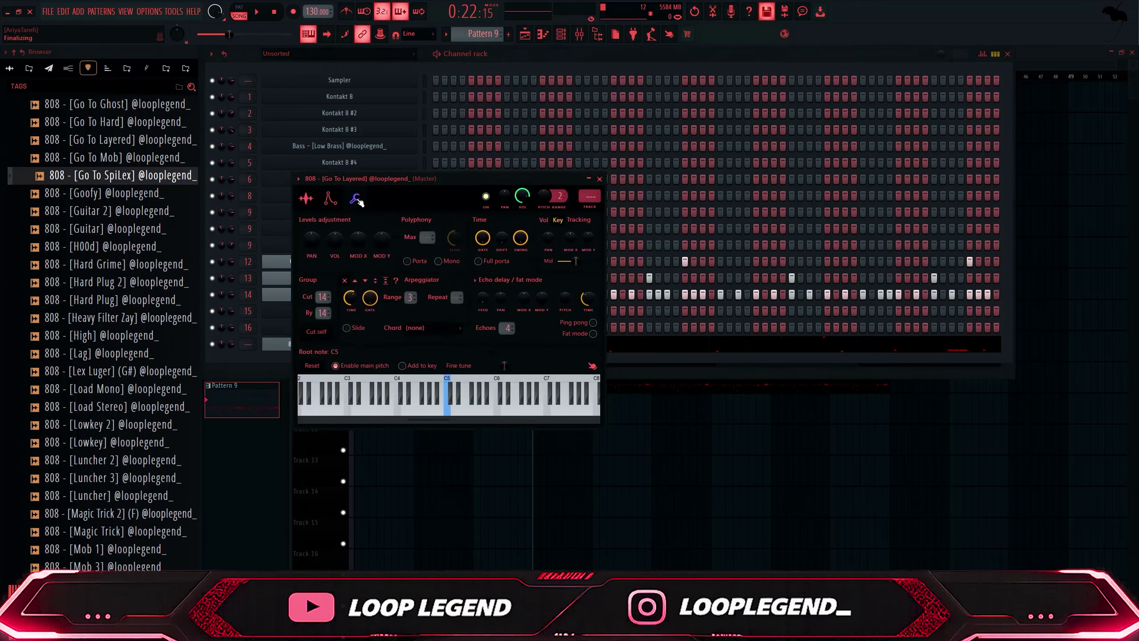
pyautogui.press('space')
pyautogui.press('Escape')
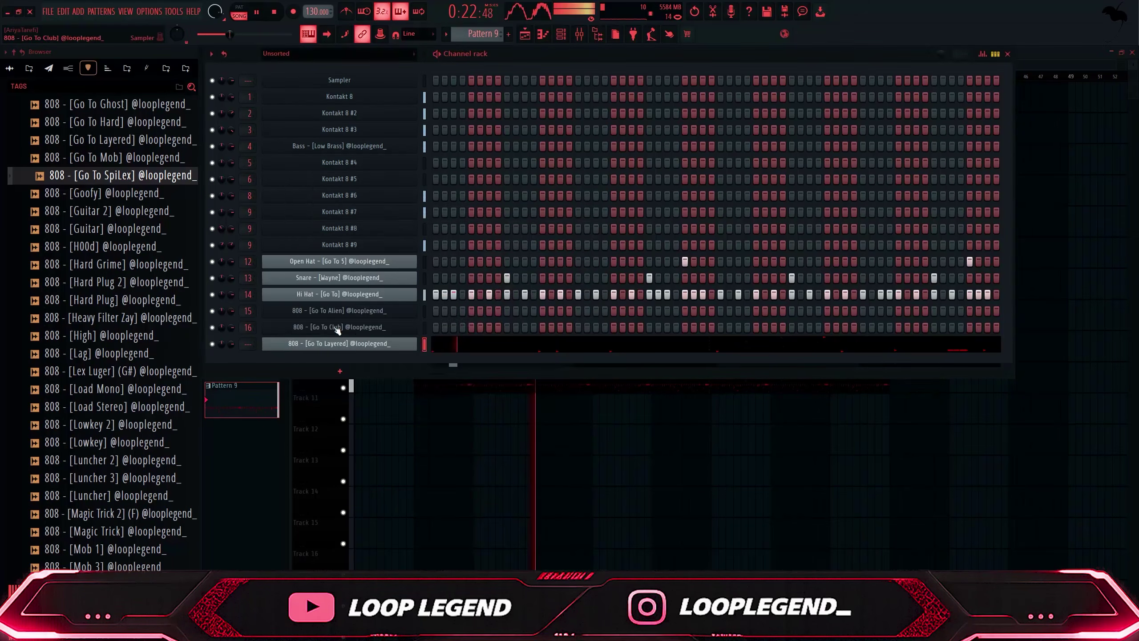
pyautogui.click(337, 329)
pyautogui.press('Escape')
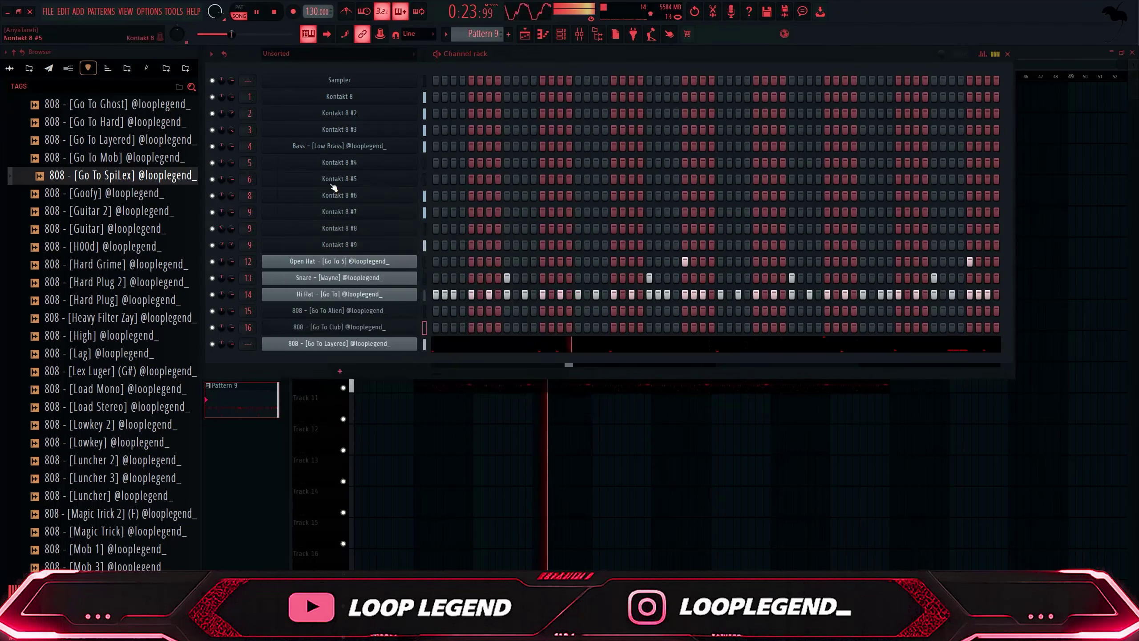
# Check the Go To Alien channel and the Go To Layered 808's notes in the piano roll
pyautogui.click(360, 312)
pyautogui.press('Escape')
pyautogui.click(460, 342)
pyautogui.press('Escape')
pyautogui.click(458, 343)
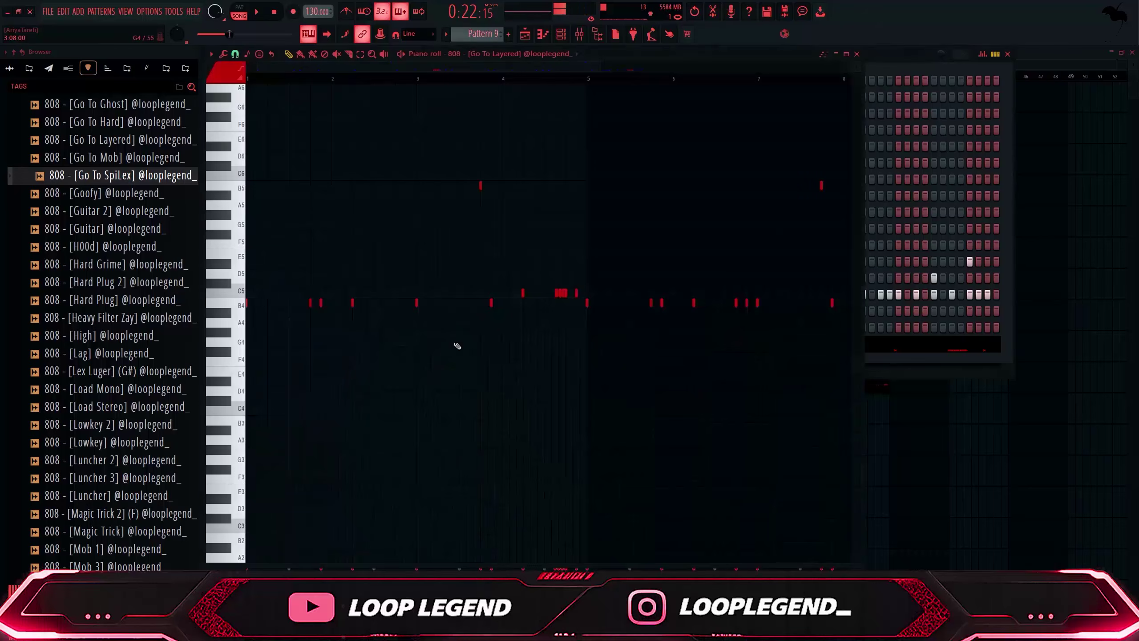
pyautogui.press('Escape')
pyautogui.press('space')
# Browse the drum kit's Percussions folder and preview samples from Goat Roll through Loop 2
pyautogui.scroll(-10, 68, 290)
pyautogui.scroll(-10, 67, 289)
pyautogui.press('space')
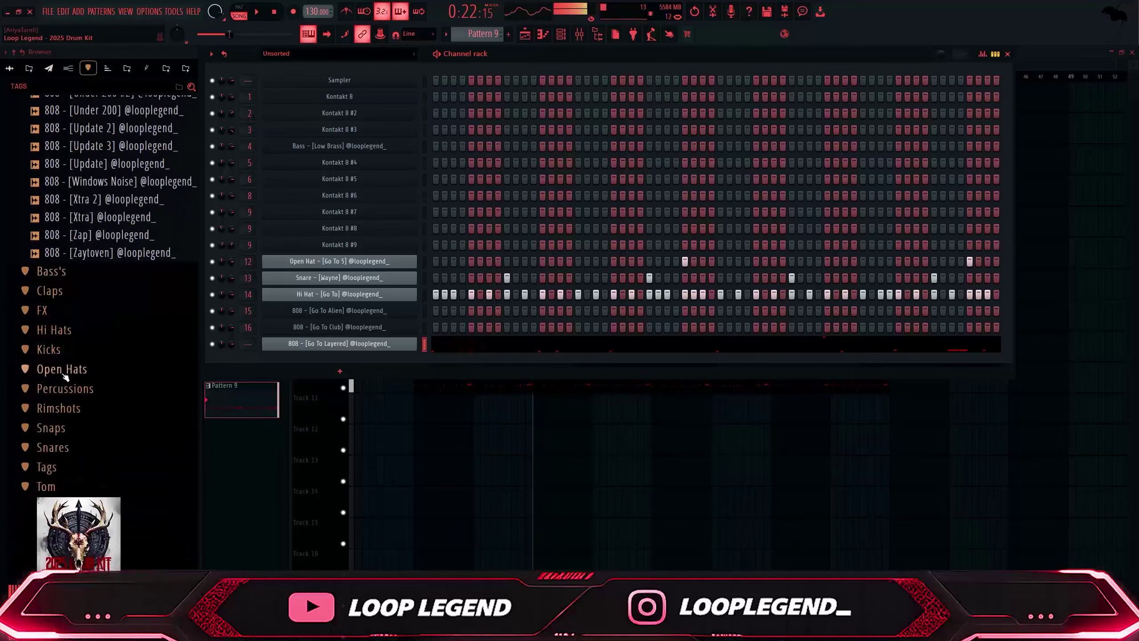
pyautogui.click(72, 392)
pyautogui.scroll(-8, 73, 390)
pyautogui.click(75, 387)
pyautogui.scroll(-7, 77, 381)
pyautogui.click(87, 333)
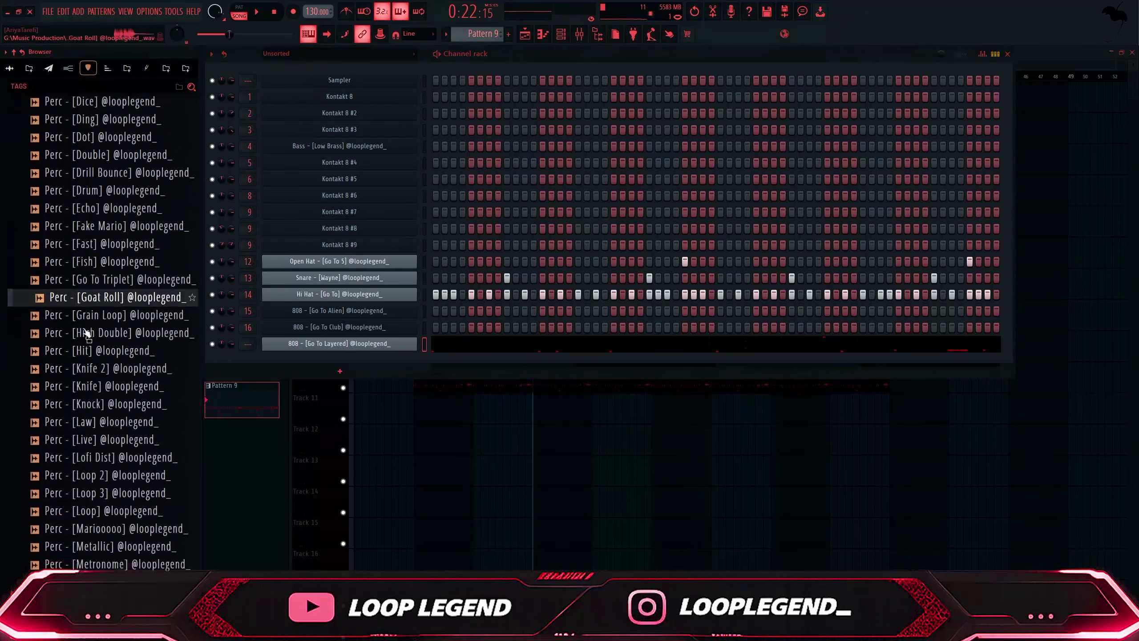
pyautogui.scroll(-1, 88, 332)
pyautogui.click(110, 363)
pyautogui.press('Down')
pyautogui.press('Down')
pyautogui.press('Down')
pyautogui.press('Down')
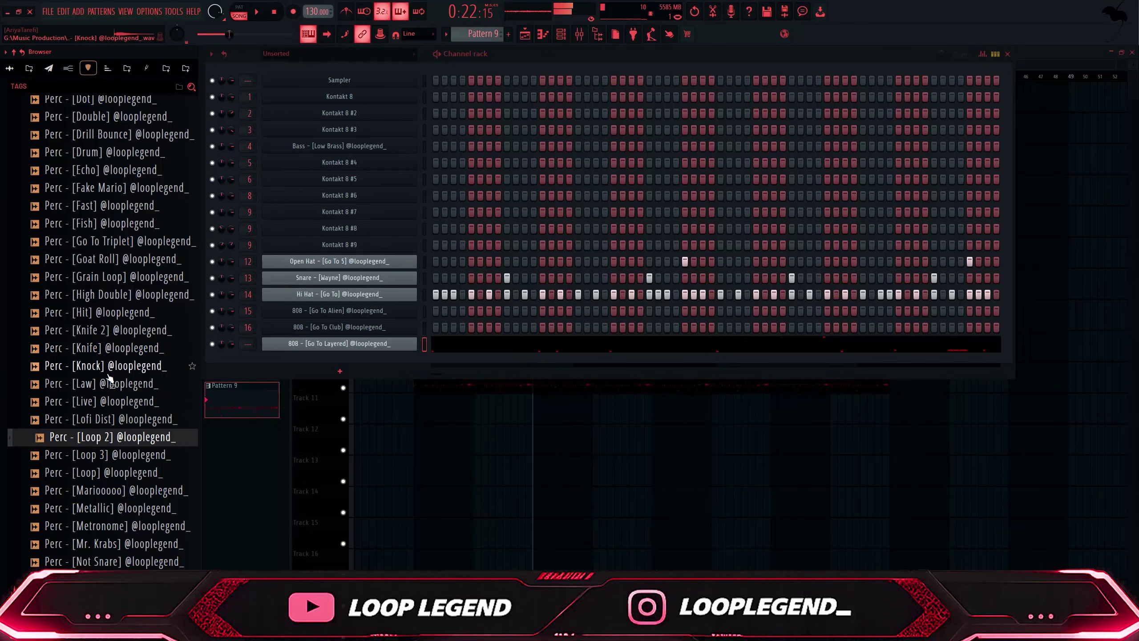
# Add the Lofi Dist percussion as a new channel in Pattern 9, place a hit on step 5 and play it briefly
pyautogui.moveTo(111, 420); pyautogui.dragTo(473, 363)
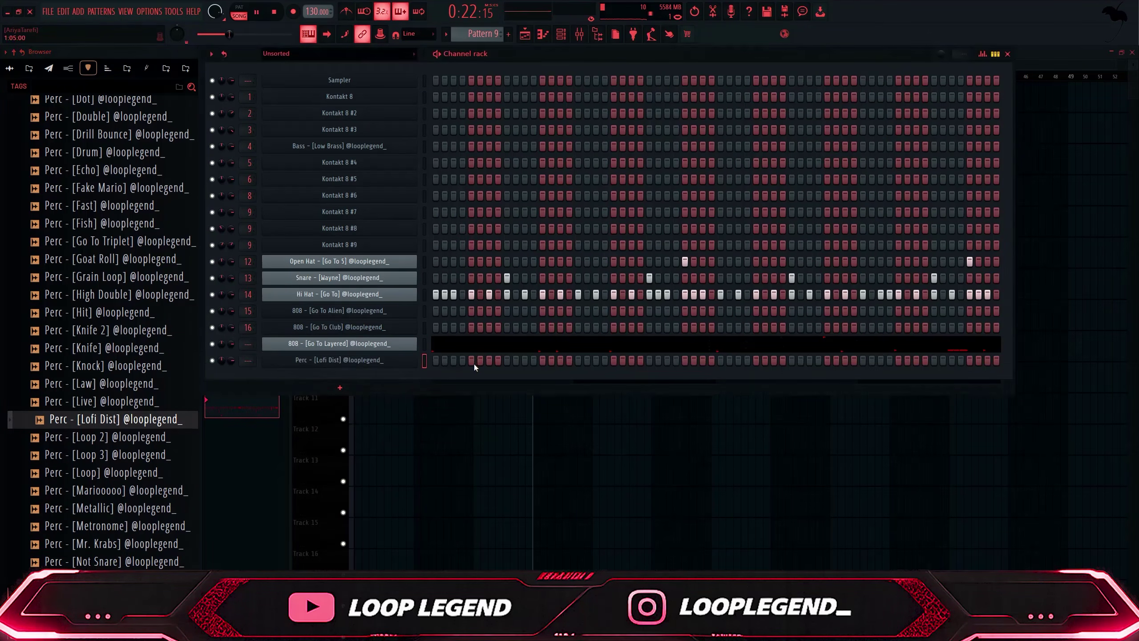
pyautogui.click(471, 360)
pyautogui.press('space')
pyautogui.press('space')
# Preview the following percussion samples from Loop 2 through Res 3
pyautogui.press('Down')
pyautogui.press('Down')
pyautogui.press('Down')
pyautogui.press('Down')
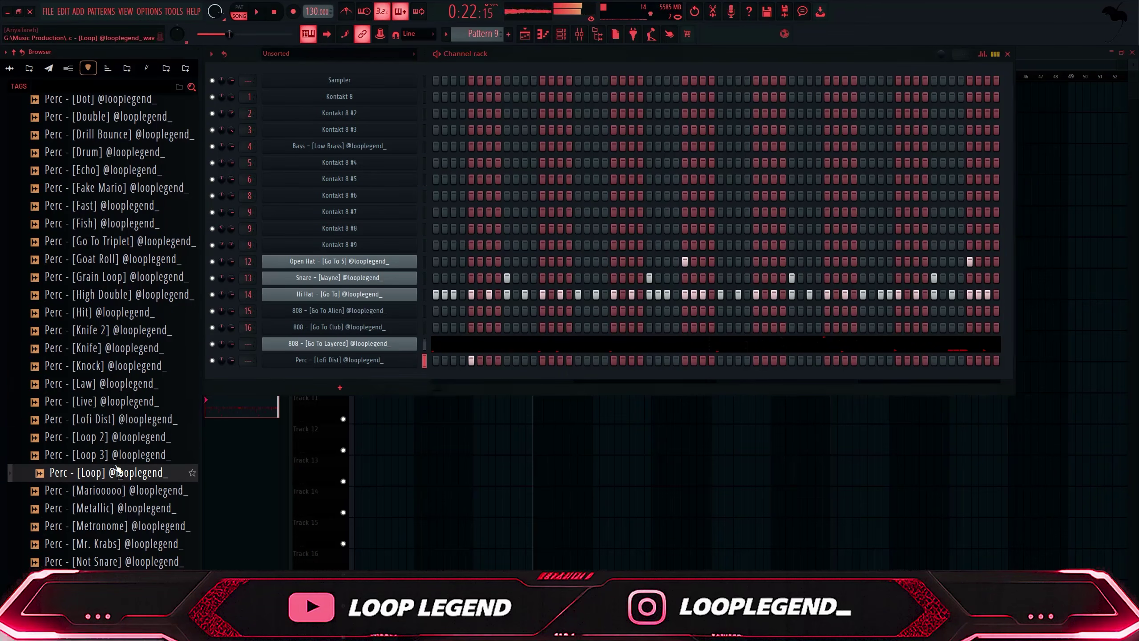
pyautogui.press('Down')
pyautogui.press('Down')
pyautogui.press('Down')
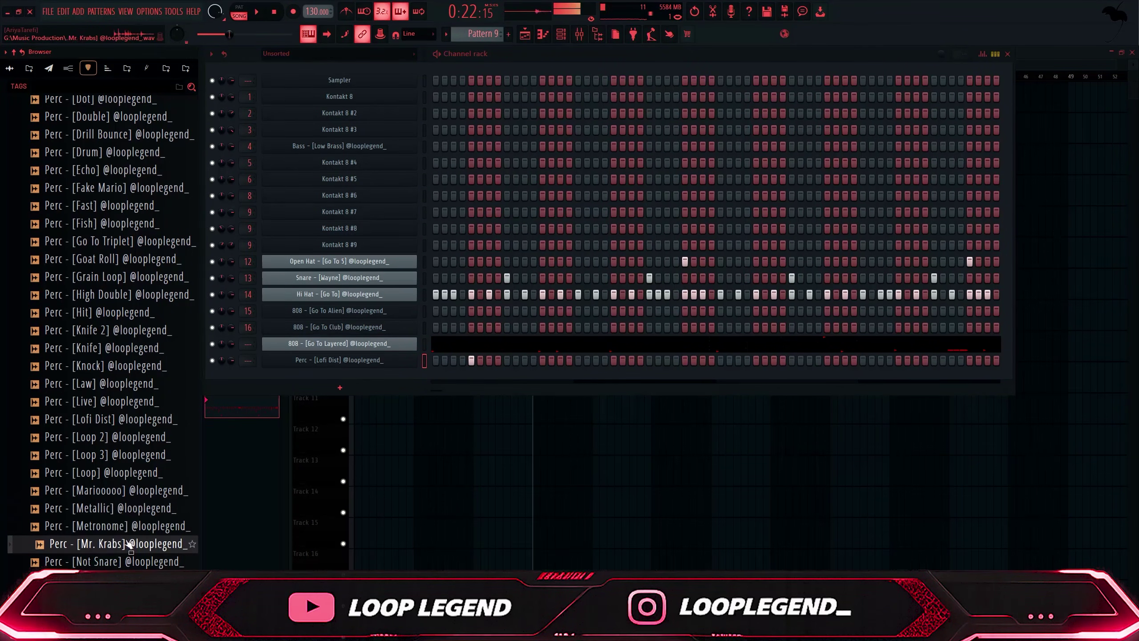
pyautogui.scroll(-2, 128, 538)
pyautogui.scroll(-1, 127, 538)
pyautogui.press('Down')
pyautogui.press('Down')
pyautogui.press('Down')
pyautogui.press('Down')
pyautogui.press('Down')
pyautogui.press('Down')
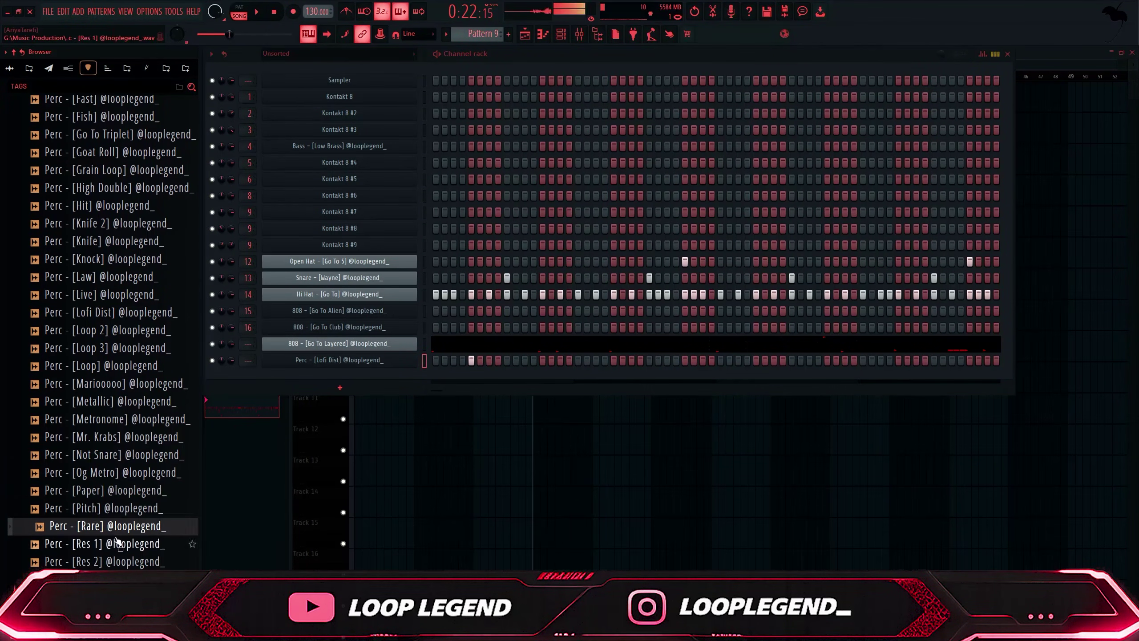
pyautogui.scroll(-6, 123, 544)
pyautogui.press('Down')
pyautogui.press('Down')
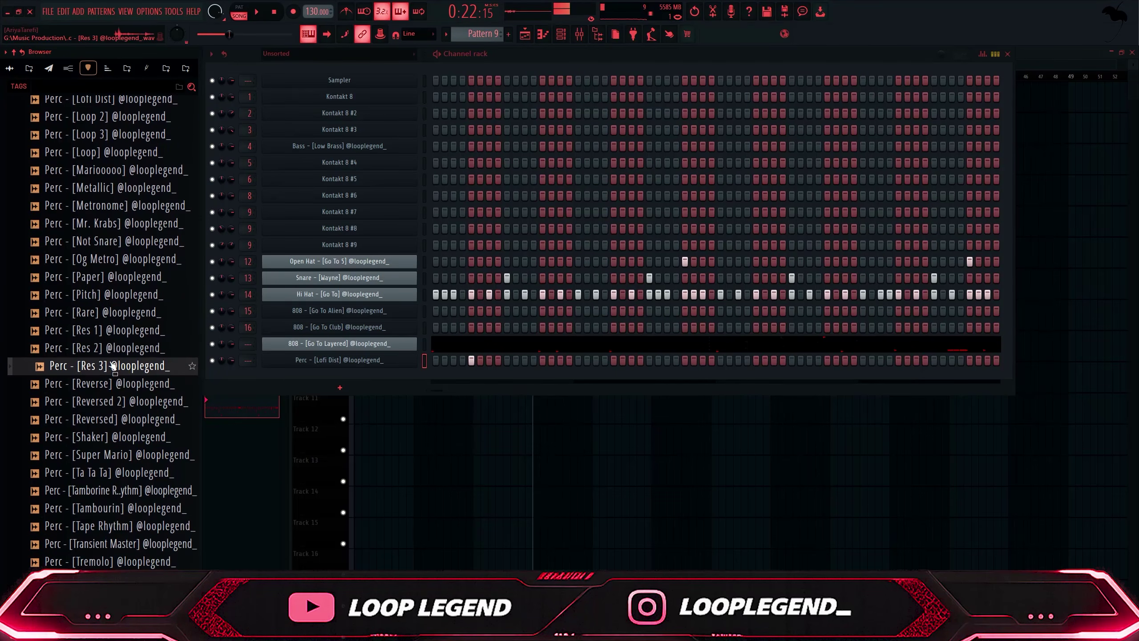
# Try the Res 2 and Res 1 percussion samples in place of Lofi Dist
pyautogui.click(109, 344)
pyautogui.moveTo(110, 344); pyautogui.dragTo(406, 360)
pyautogui.press('space')
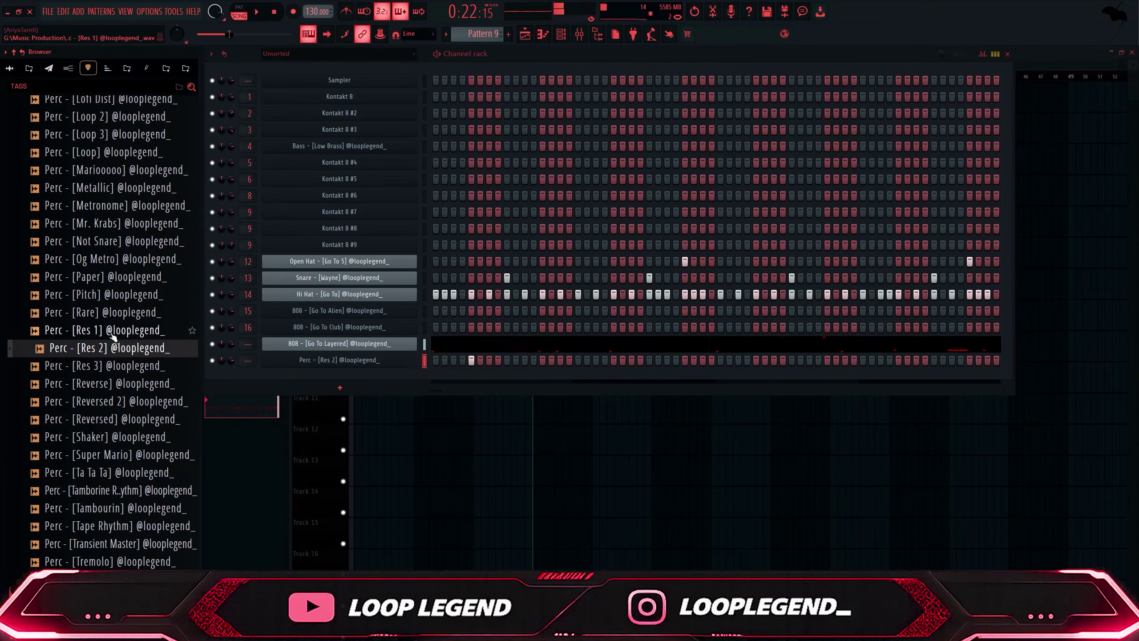
pyautogui.moveTo(112, 333); pyautogui.dragTo(440, 359)
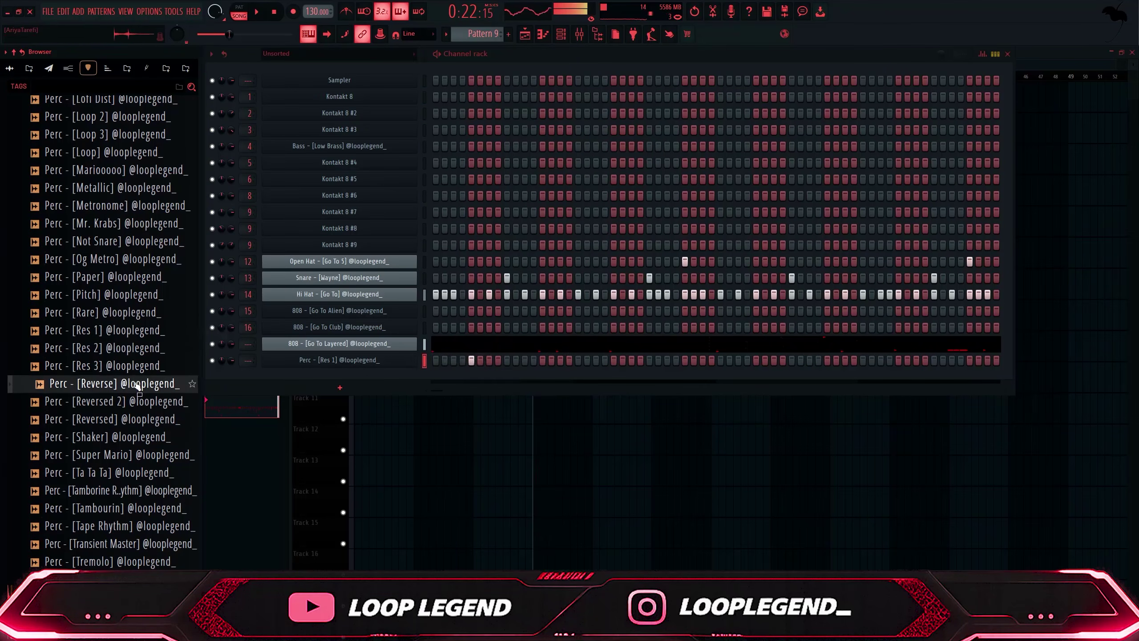
# Load the Reverse percussion sample into the percussion channel, shorten its length and turn on Normalize
pyautogui.click(120, 400)
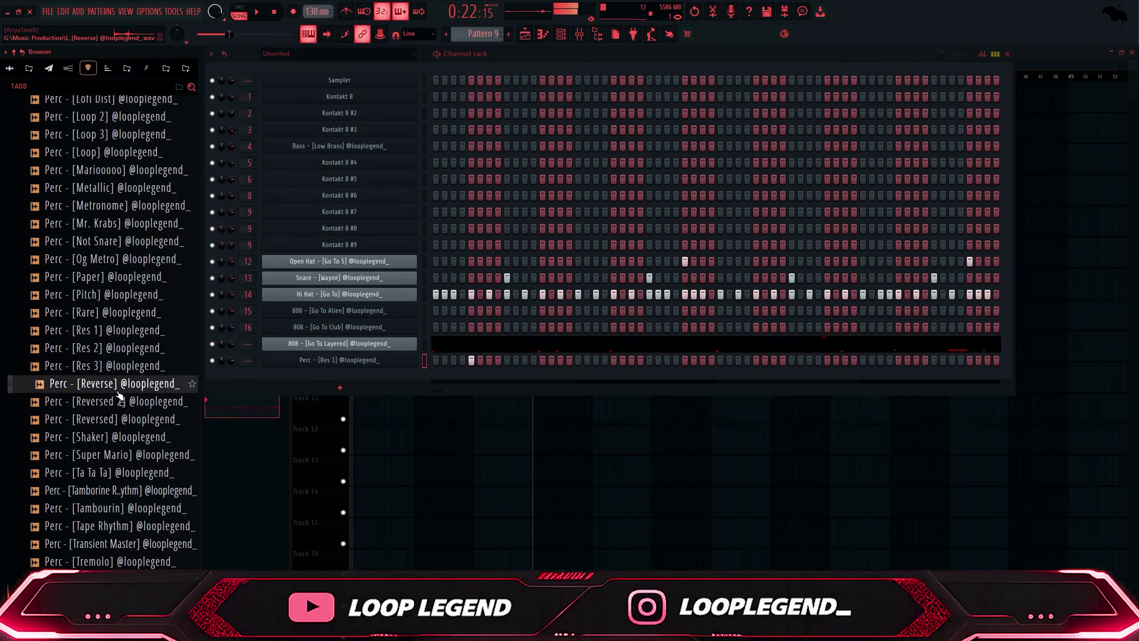
pyautogui.moveTo(117, 391); pyautogui.dragTo(341, 364)
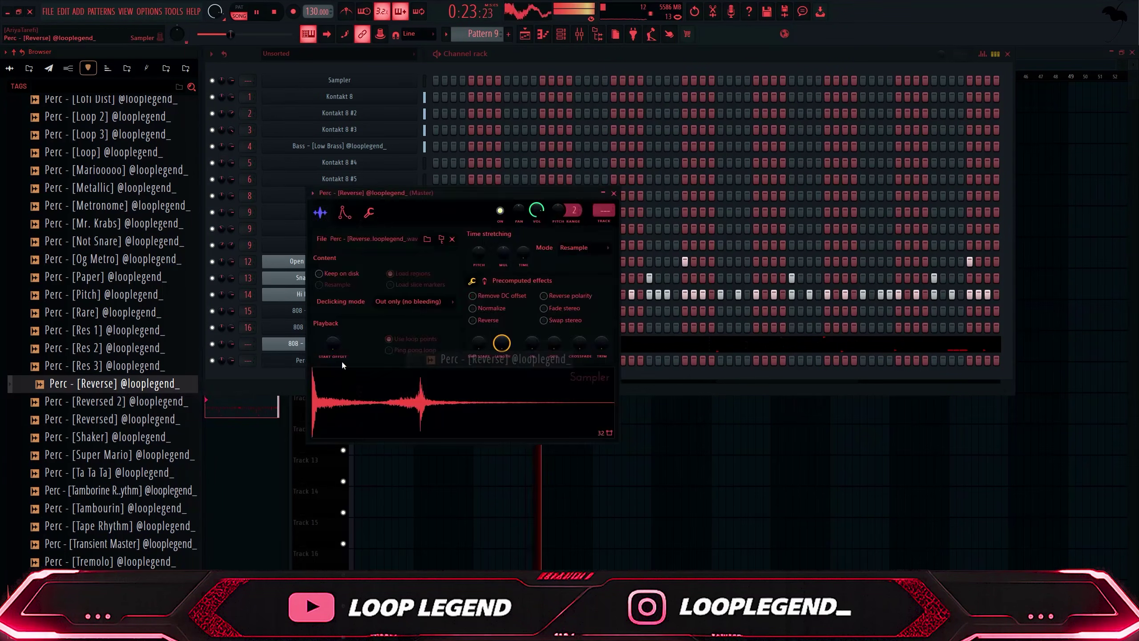
pyautogui.moveTo(501, 343); pyautogui.dragTo(501, 386)
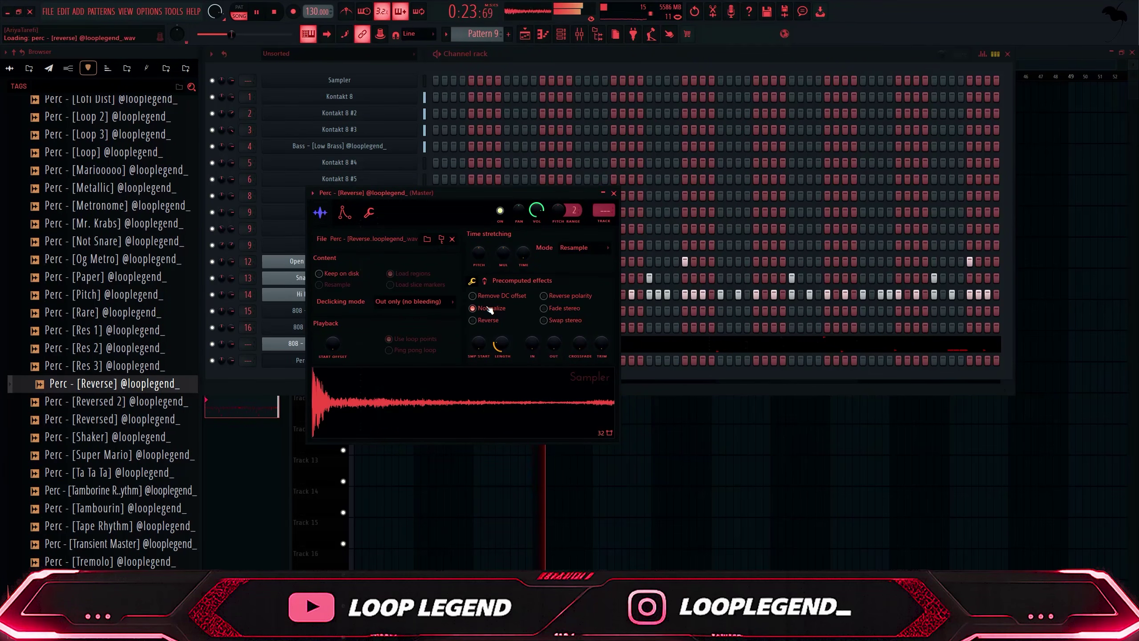
pyautogui.press('Escape')
# Add a Reverse percussion hit on step 19 and duplicate the two-bar phrase three times to fill eight bars
pyautogui.press('space')
pyautogui.click(595, 360)
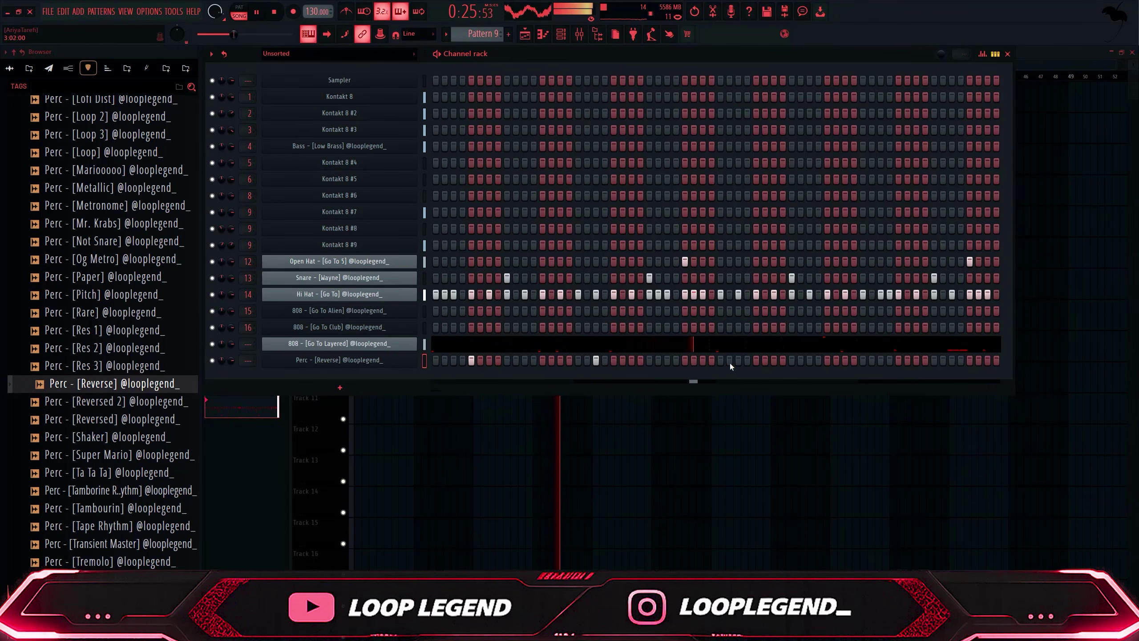
pyautogui.press('F7')
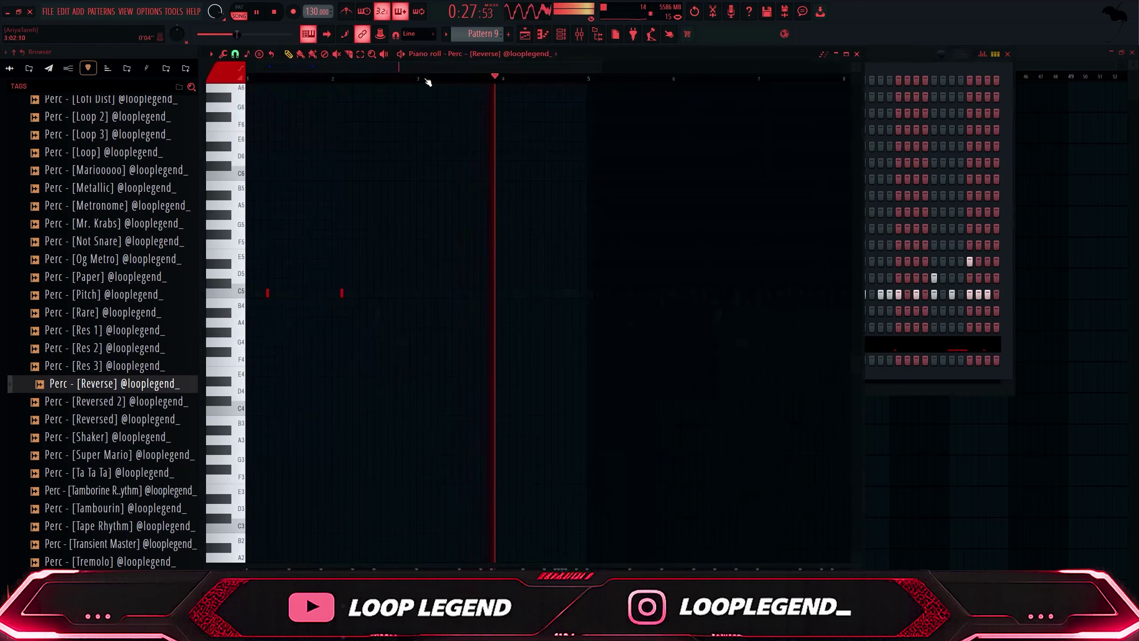
pyautogui.moveTo(425, 78); pyautogui.dragTo(266, 106)
pyautogui.hotkey('ctrl', 'b')
pyautogui.hotkey('ctrl', 'b')
pyautogui.hotkey('ctrl', 'b')
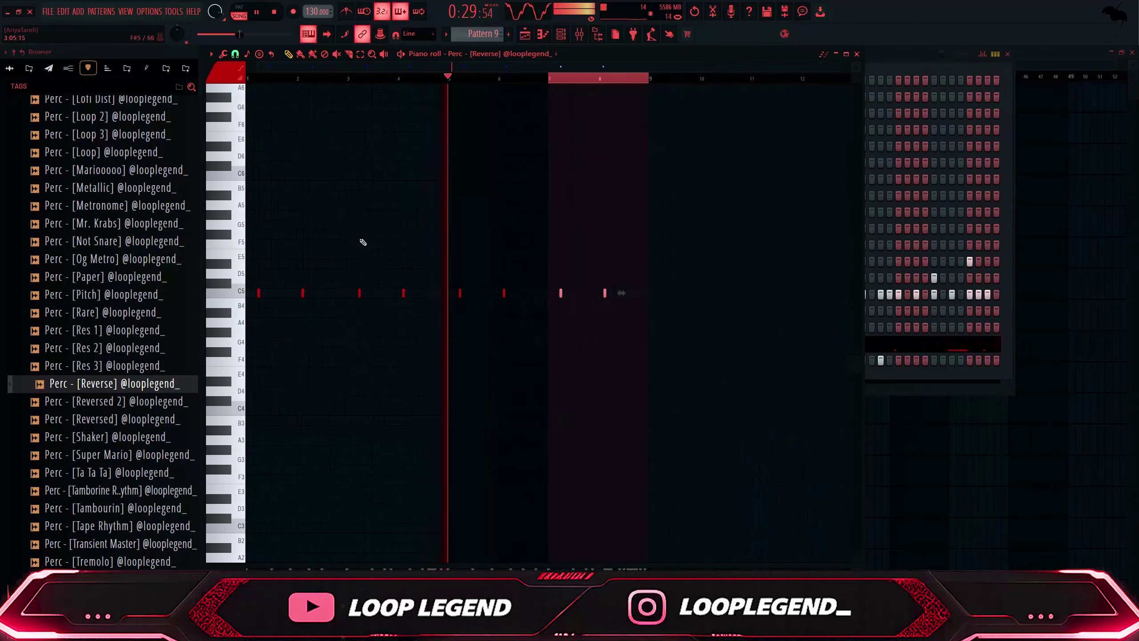
pyautogui.press('F7')
# Browse the drum kit's Snares folder and preview snare samples, including Elementary
pyautogui.scroll(-5, 132, 364)
pyautogui.click(100, 448)
pyautogui.scroll(-8, 94, 464)
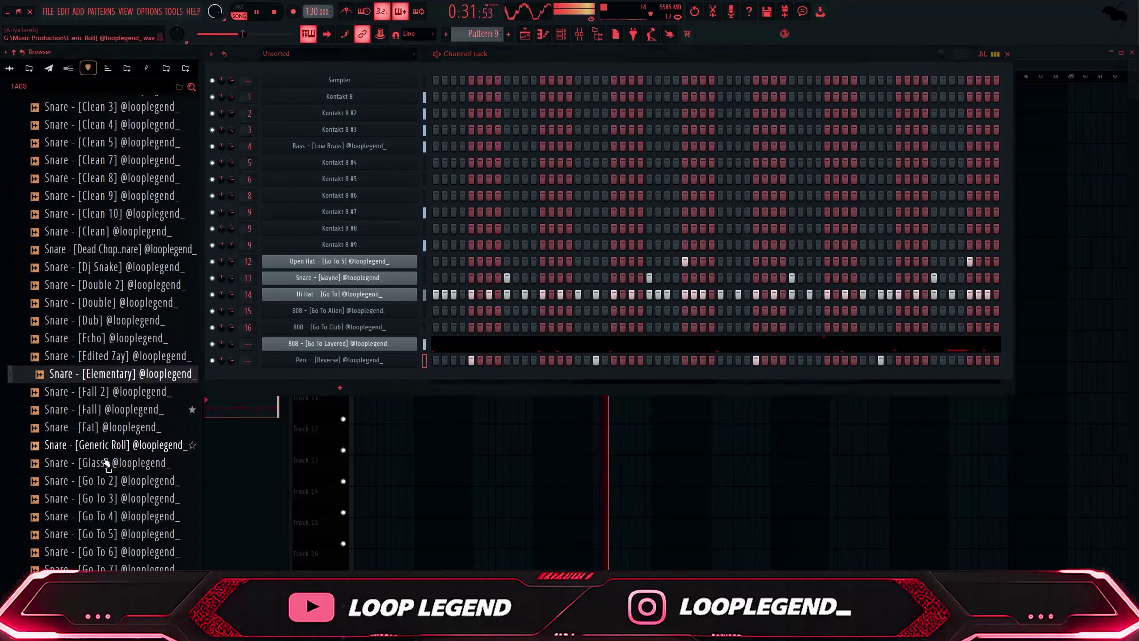
pyautogui.click(125, 465)
pyautogui.click(129, 426)
pyautogui.click(129, 377)
# Add the Elementary snare as a new channel in Pattern 9 with hits on steps 31, 55 and 61–63
pyautogui.moveTo(130, 379); pyautogui.dragTo(446, 374)
pyautogui.click(453, 375)
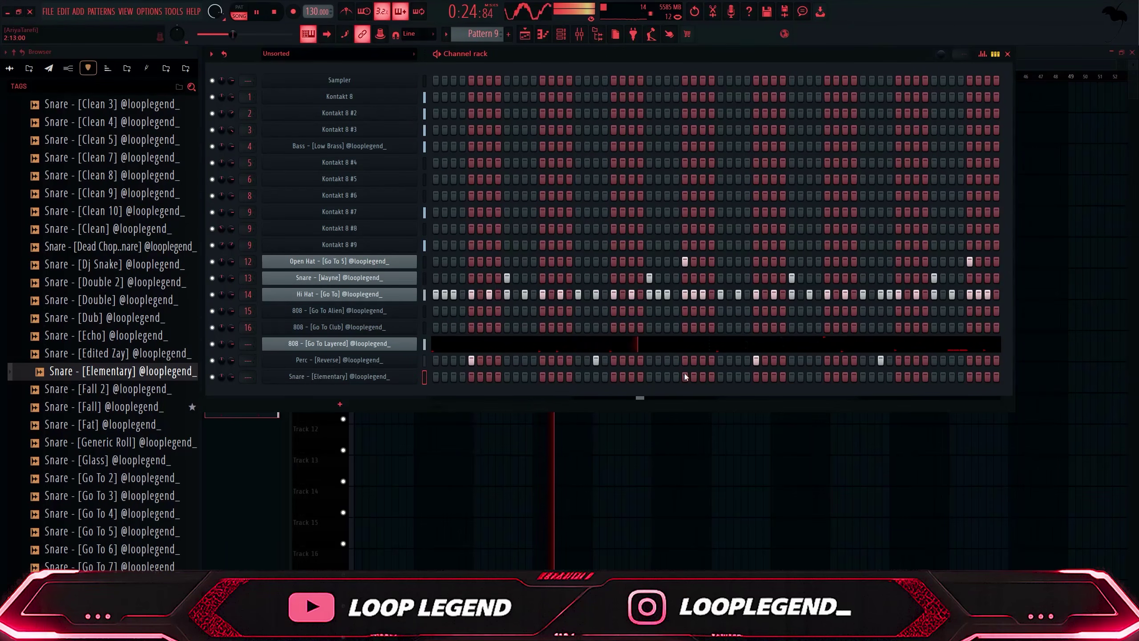
pyautogui.click(916, 376)
pyautogui.click(971, 377)
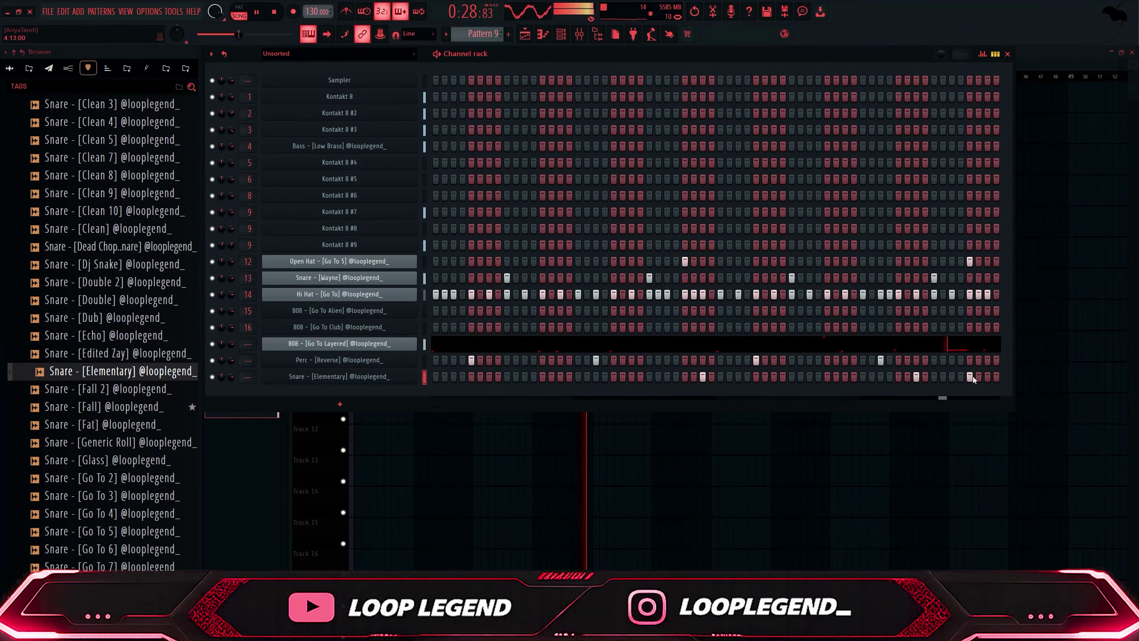
# Duplicate the Elementary snare's notes from bars 1–4 into bars 5–8
pyautogui.press('F7')
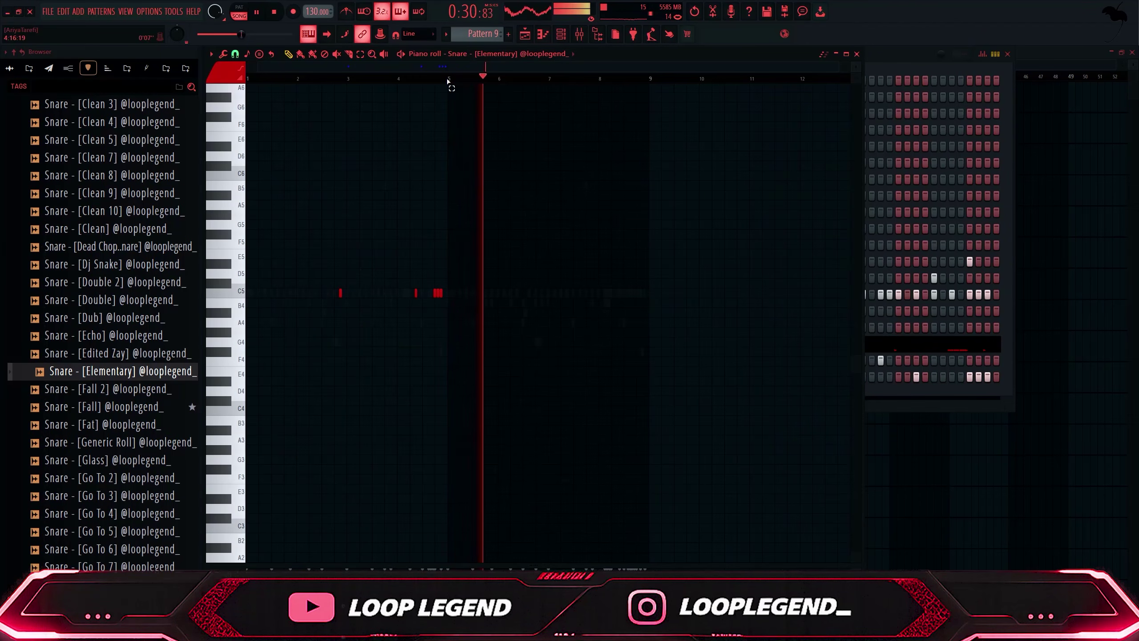
pyautogui.moveTo(449, 81); pyautogui.dragTo(247, 81)
pyautogui.hotkey('ctrl', 'b')
# Paste a copied note roll into bar 8 of the Elementary snare and remove the duplicated C5 hits there
pyautogui.scroll(3, 627, 290)
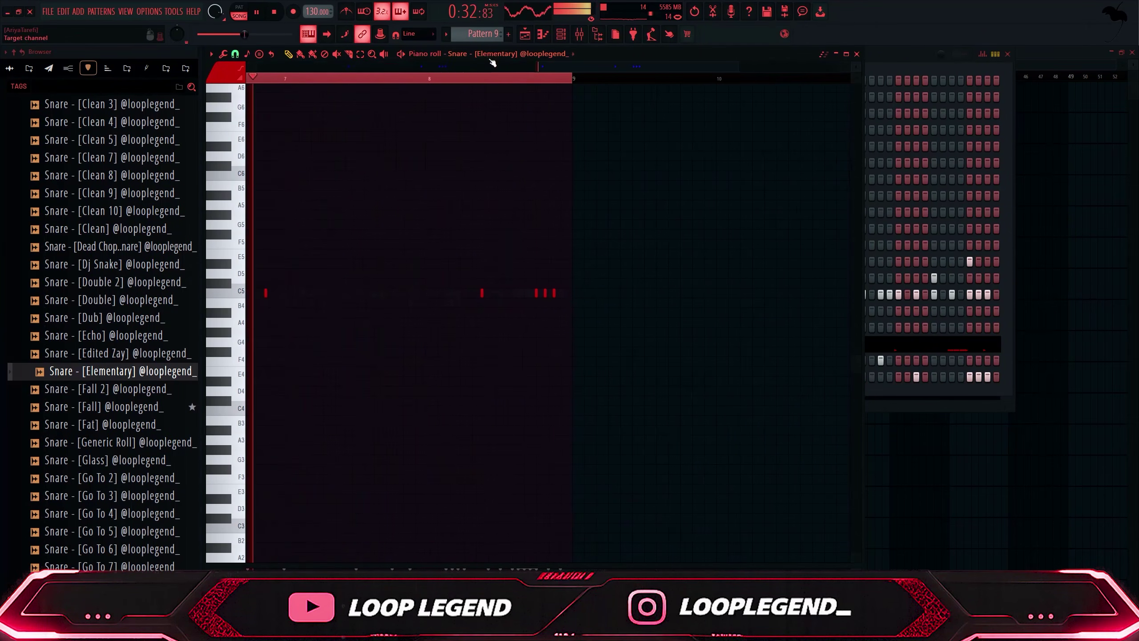
pyautogui.scroll(2, 488, 55)
pyautogui.scroll(3, 537, 146)
pyautogui.moveTo(636, 201); pyautogui.dragTo(352, 396)
pyautogui.scroll(-2, 491, 52)
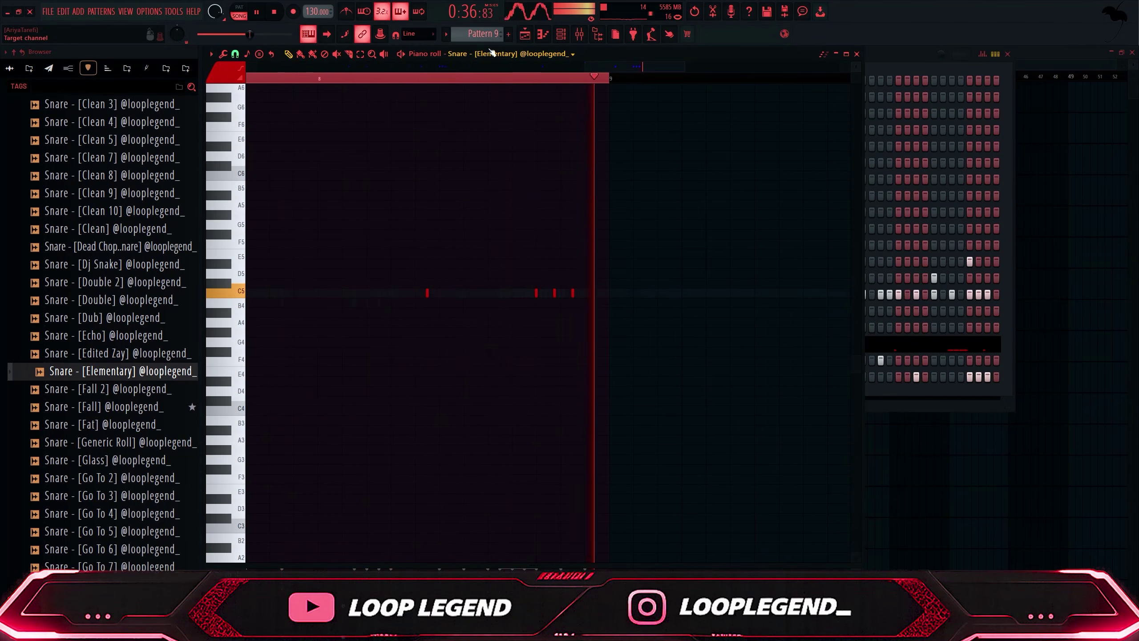
pyautogui.hotkey('ctrl', 'v')
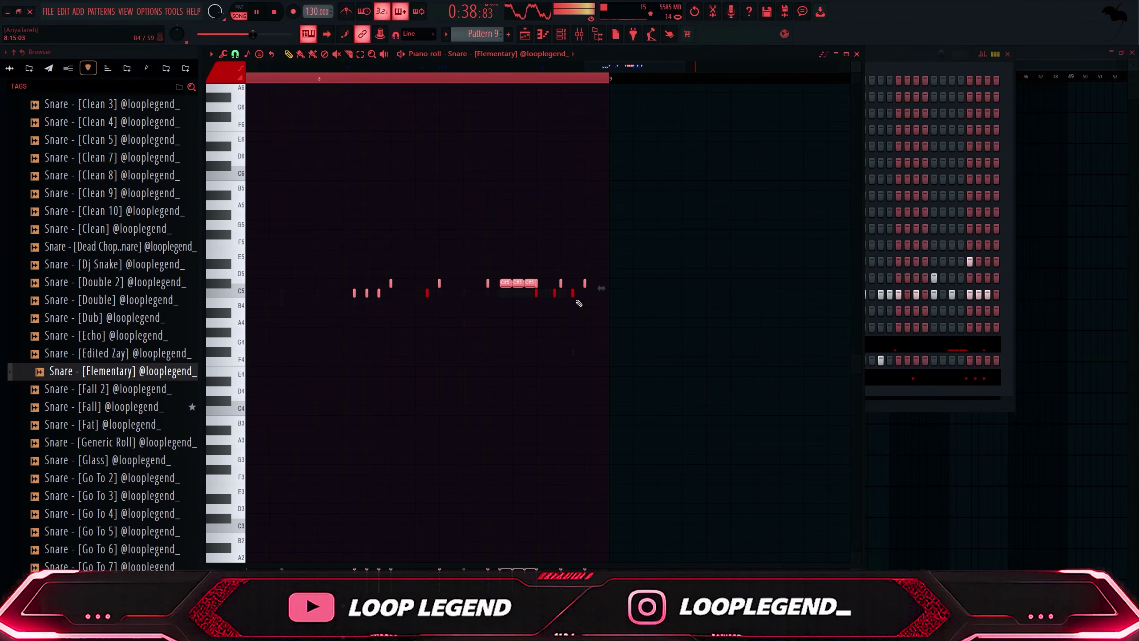
pyautogui.moveTo(551, 301); pyautogui.dragTo(421, 290)
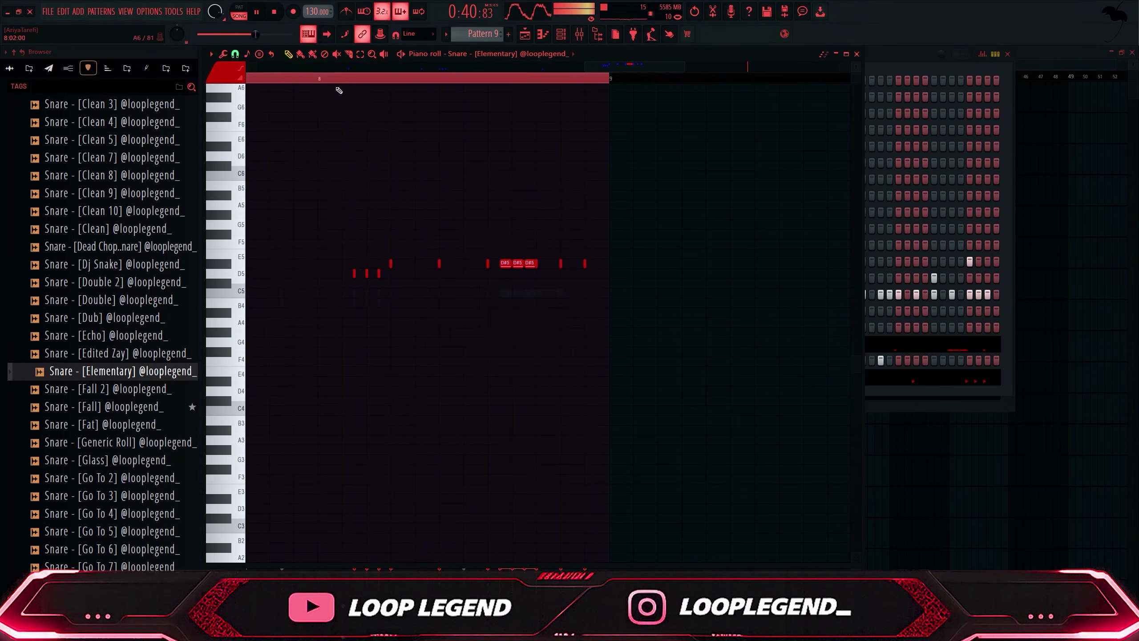
# Select the Elementary snare roll in bar 8 and transpose it up two octaves and one semitone
pyautogui.click(320, 79)
pyautogui.scroll(-4, 429, 123)
pyautogui.moveTo(646, 207); pyautogui.dragTo(316, 361)
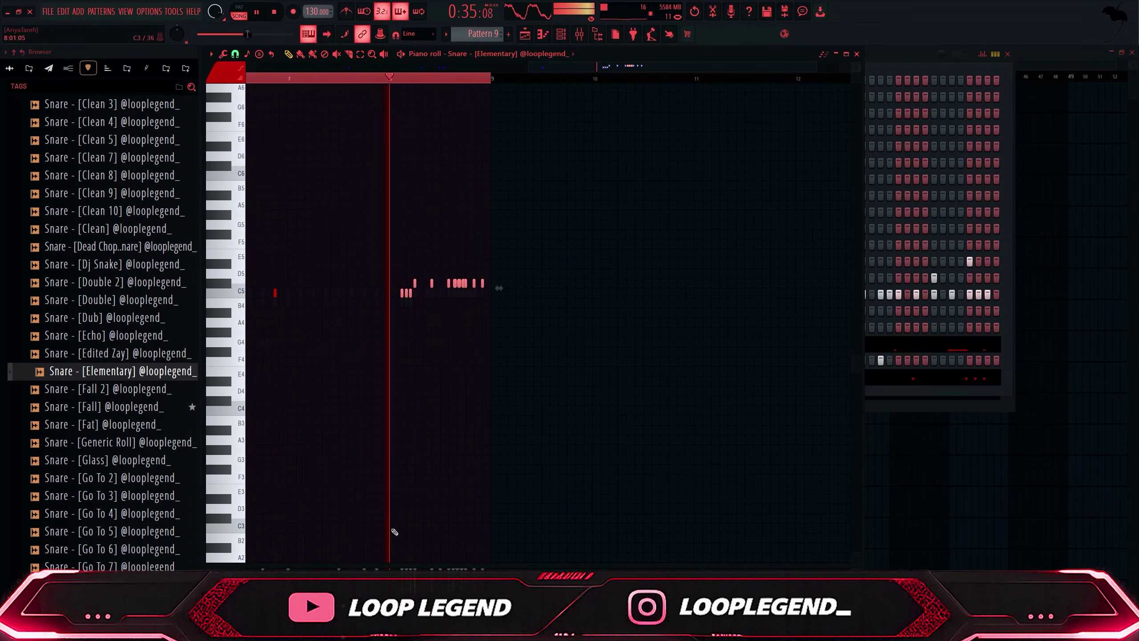
pyautogui.hotkey('ctrl', 'Up')
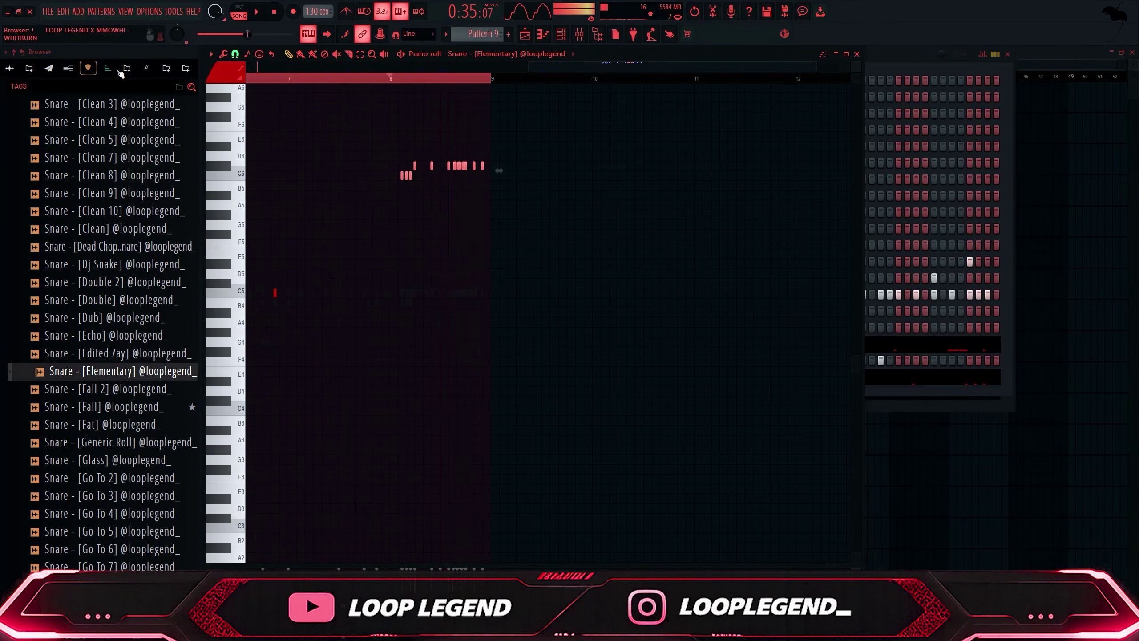
pyautogui.scroll(4, 399, 169)
pyautogui.hotkey('shift', 'Up')
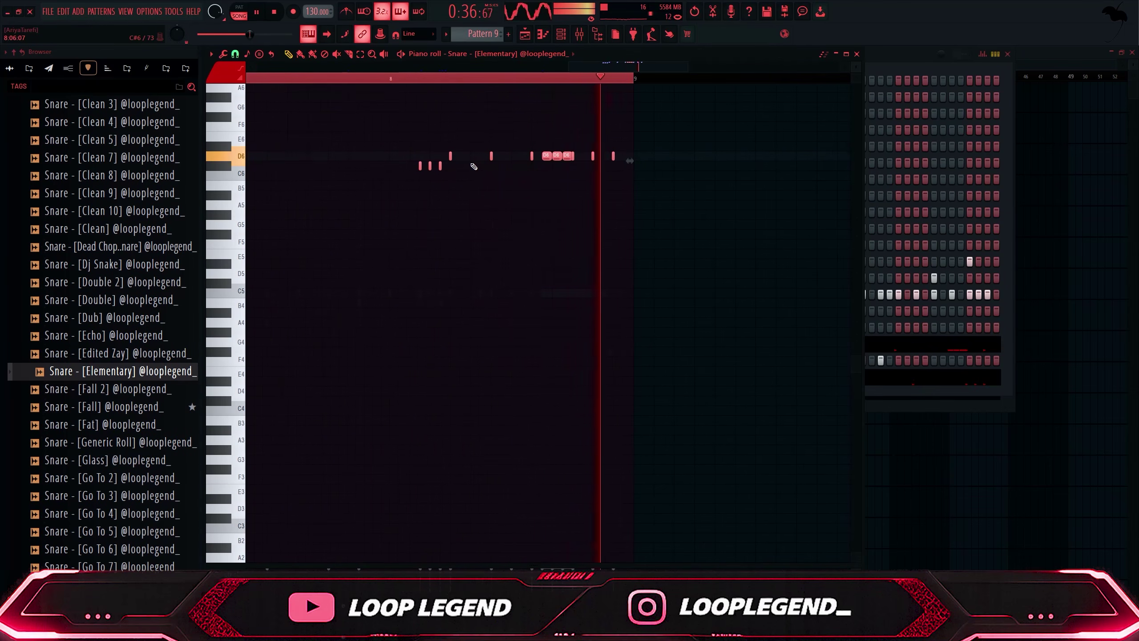
pyautogui.hotkey('ctrl', 'Up')
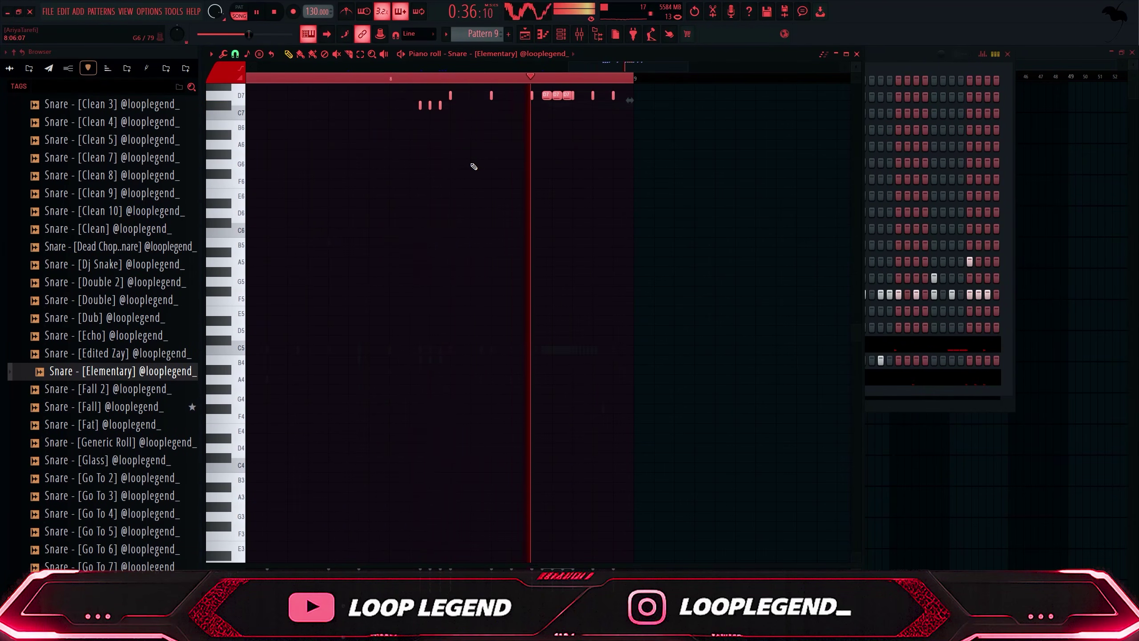
# Lower the Elementary snare roll in bar 8 by eight semitones
pyautogui.hotkey('shift', 'Down')
pyautogui.hotkey('shift', 'Down')
pyautogui.hotkey('shift', 'Down')
pyautogui.hotkey('shift', 'Down')
pyautogui.hotkey('shift', 'Down')
pyautogui.hotkey('shift', 'Down')
pyautogui.hotkey('shift', 'Down')
pyautogui.hotkey('shift', 'Down')
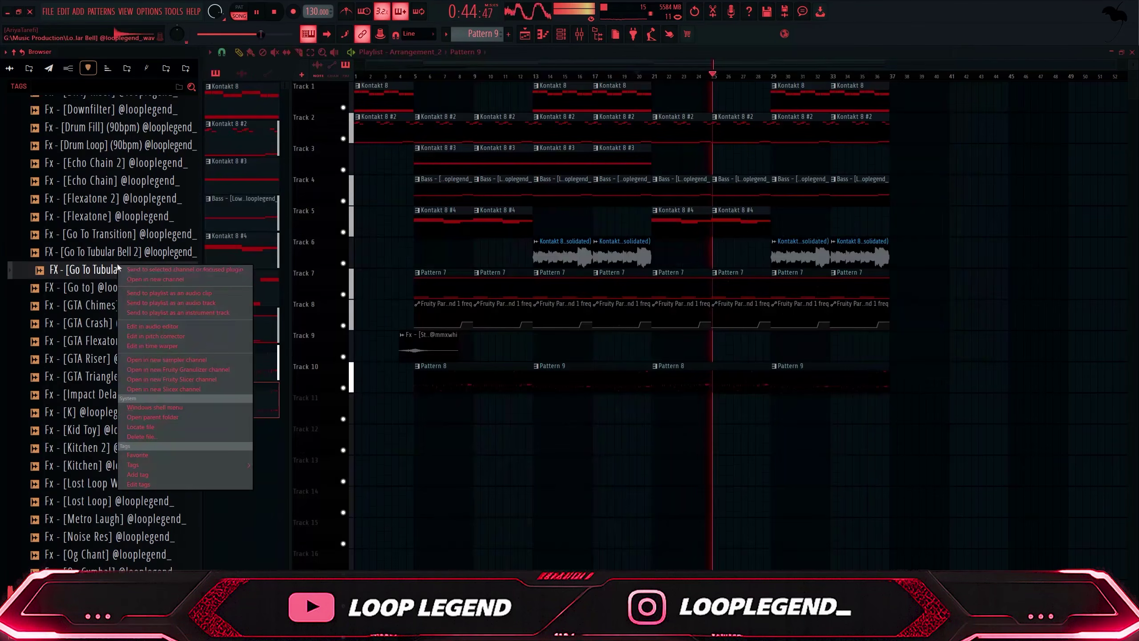
# Open the Go To Tubular Bell FX in a new channel and duplicate its first four bars in Pattern 8
pyautogui.click(159, 279)
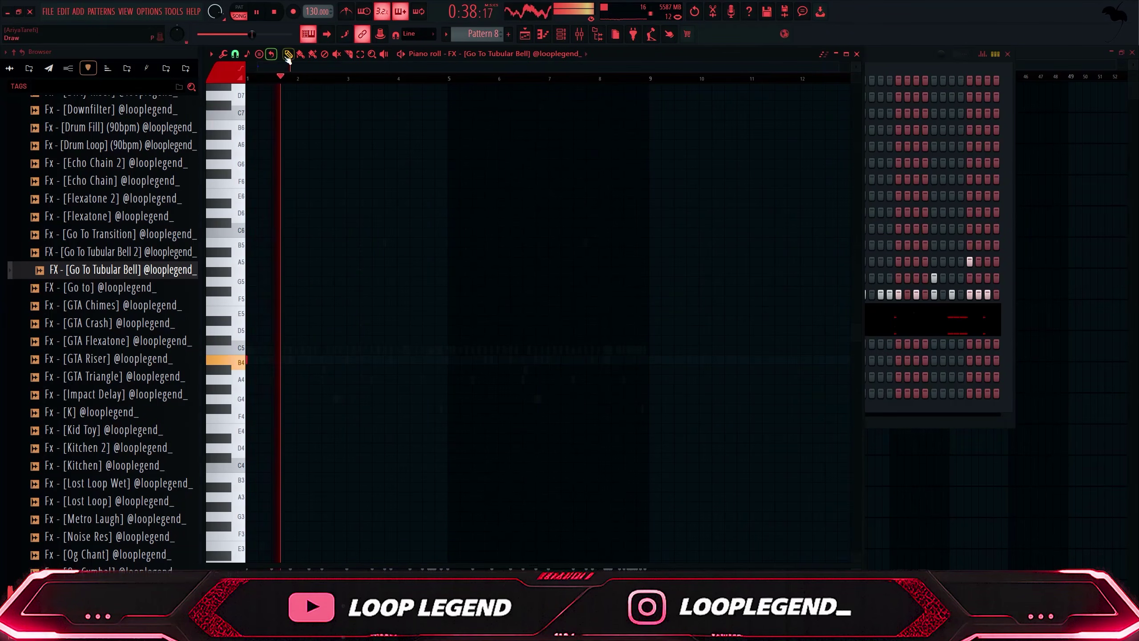
pyautogui.moveTo(455, 81); pyautogui.dragTo(11, 169)
pyautogui.hotkey('ctrl', 'b')
pyautogui.press('F7')
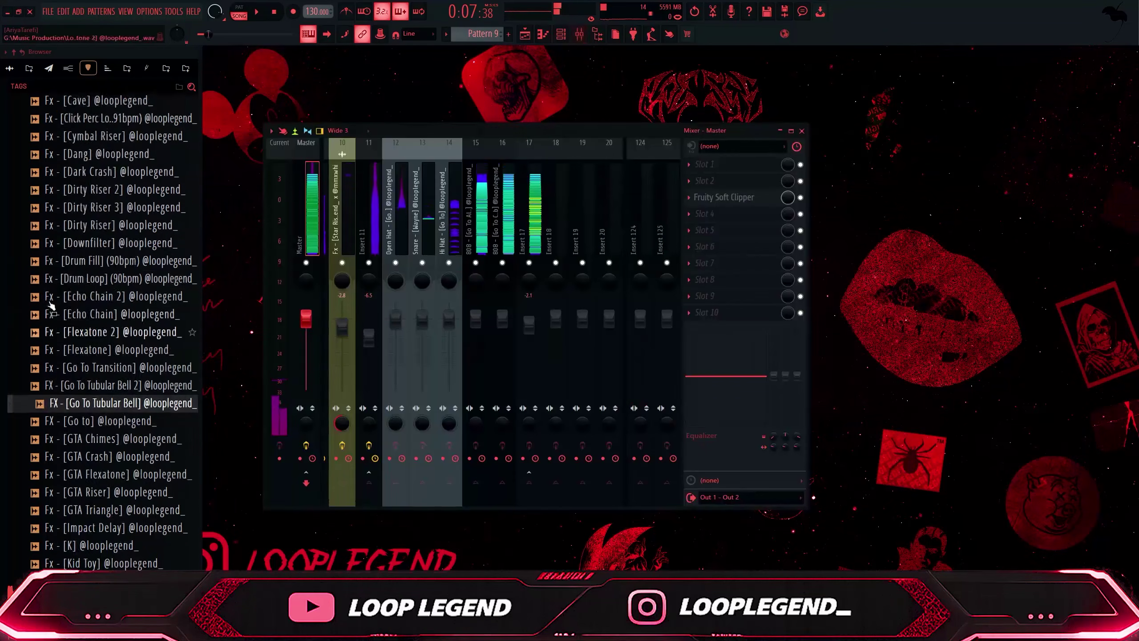
# Load the drum kit's Punchy Master 2025 preset into the mixer and lower Insert 11 to -5.0 dB
pyautogui.scroll(5, 50, 305)
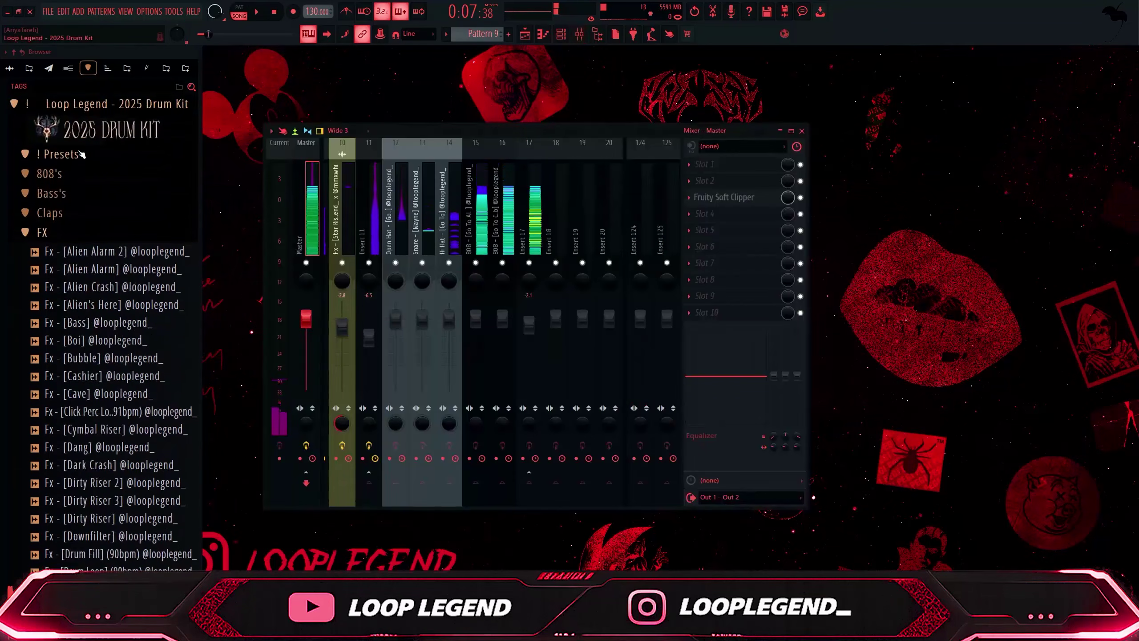
pyautogui.click(58, 153)
pyautogui.moveTo(117, 191); pyautogui.dragTo(330, 207)
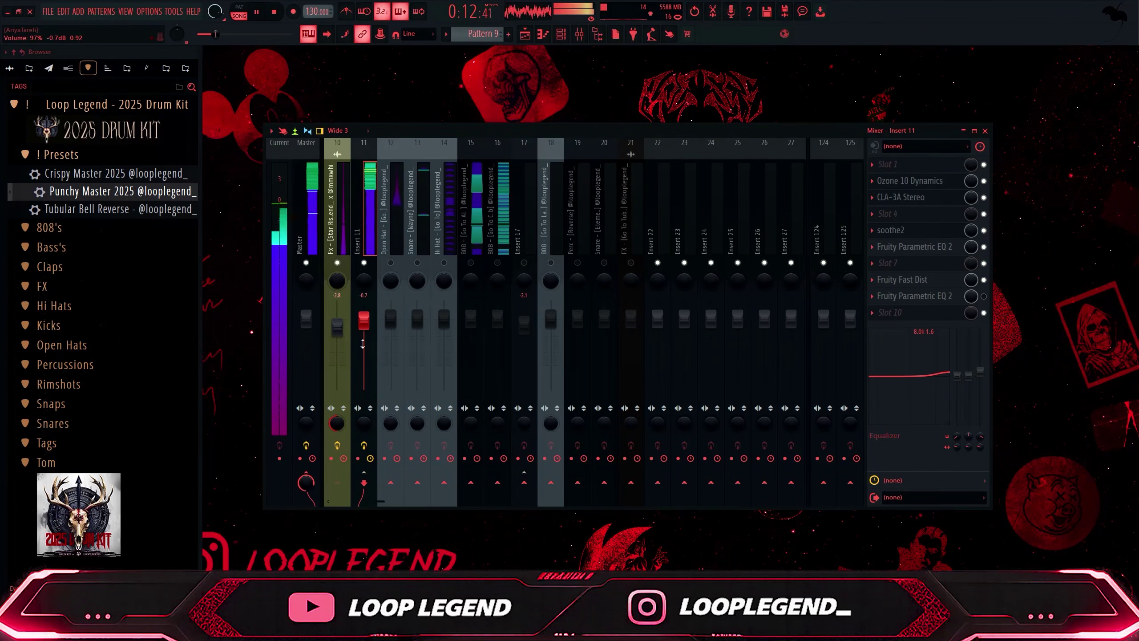
pyautogui.scroll(3, 363, 344)
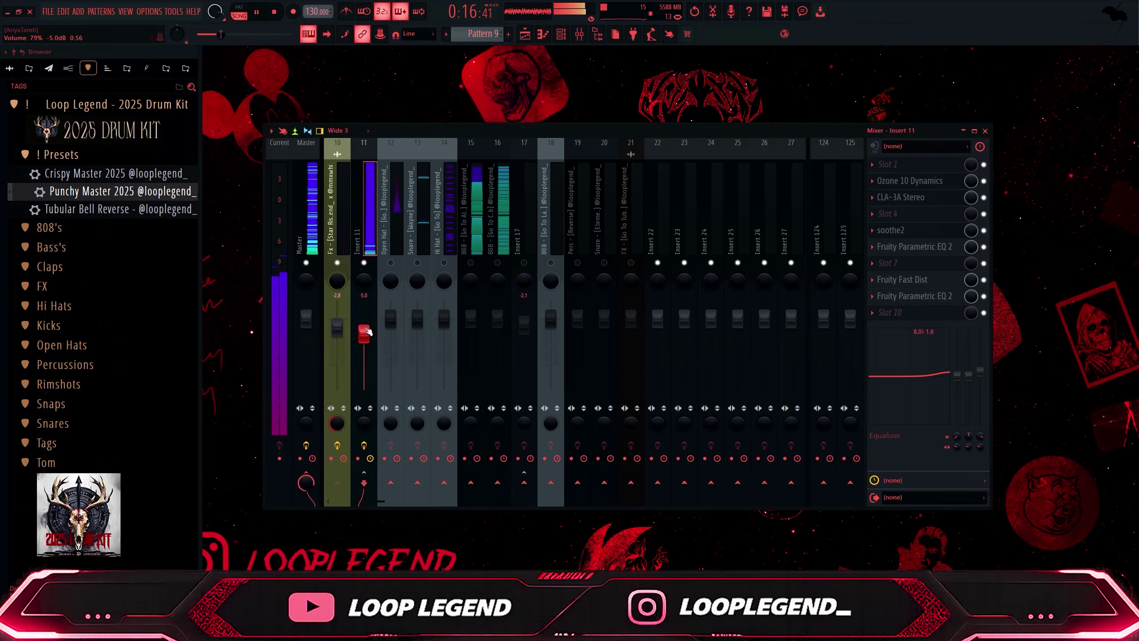
# Unmute the Open Hat mixer track and lower Insert 11 to -5.4 dB
pyautogui.click(389, 239)
pyautogui.click(373, 354)
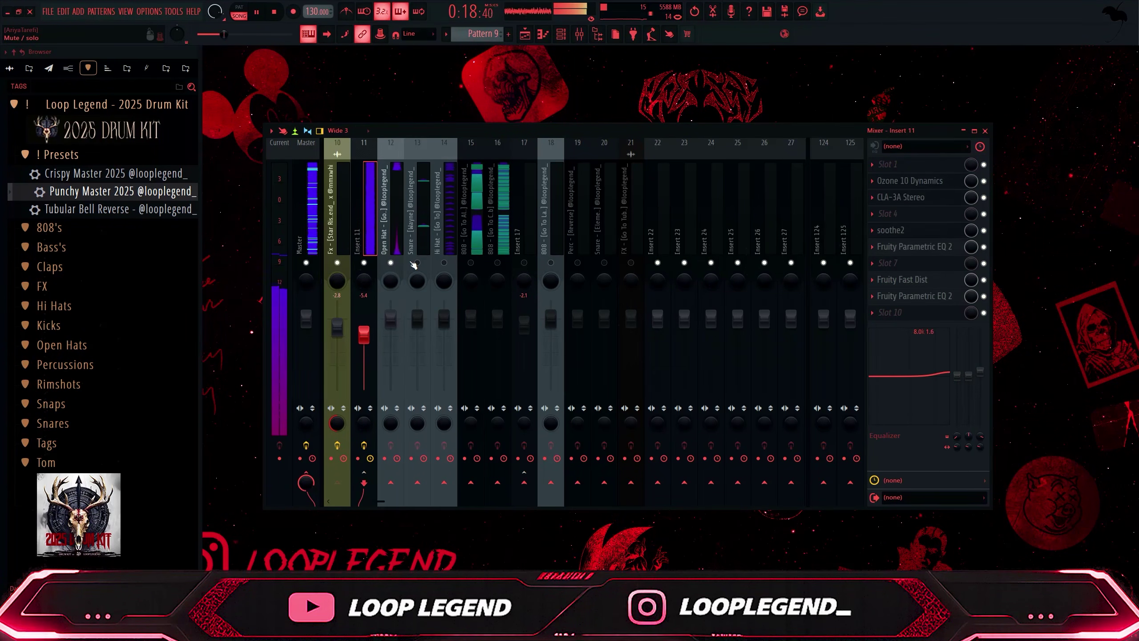
# Unmute the Wayne snare and Hi Hat tracks, setting the snare to -2.1 dB with a 1.6 dB high shelf
pyautogui.click(416, 243)
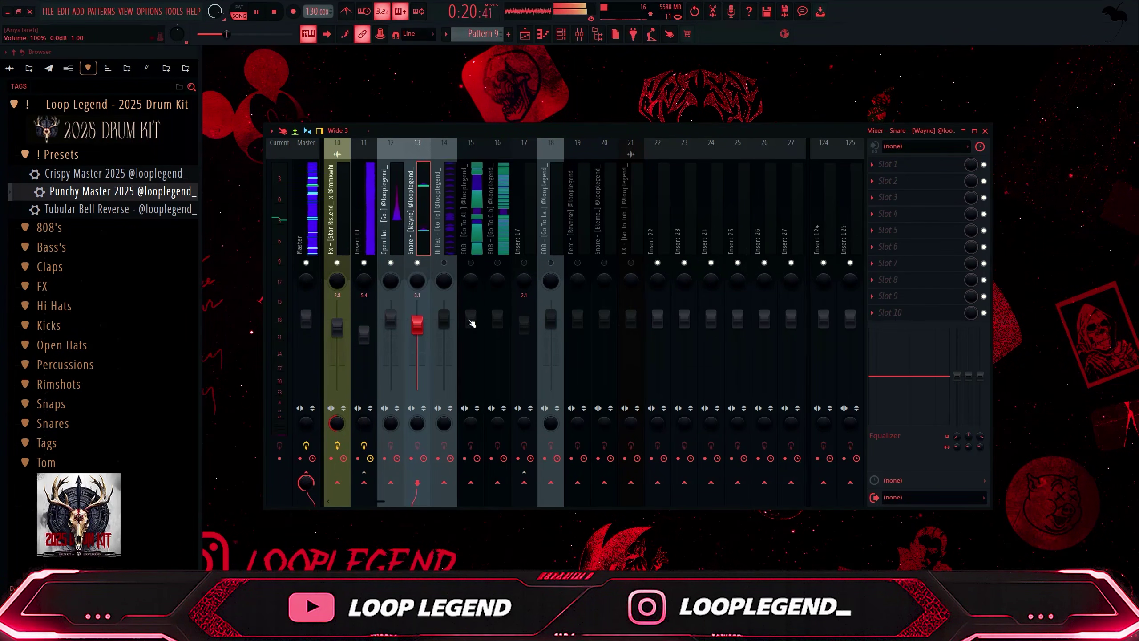
pyautogui.moveTo(980, 376); pyautogui.dragTo(981, 381)
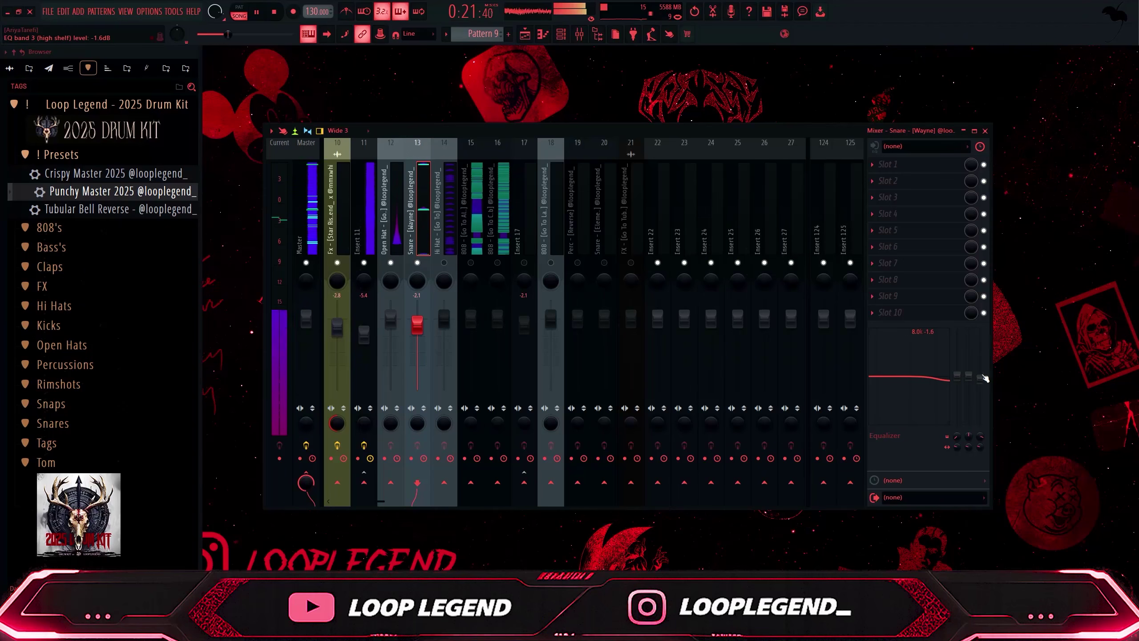
pyautogui.click(443, 246)
pyautogui.press('Left')
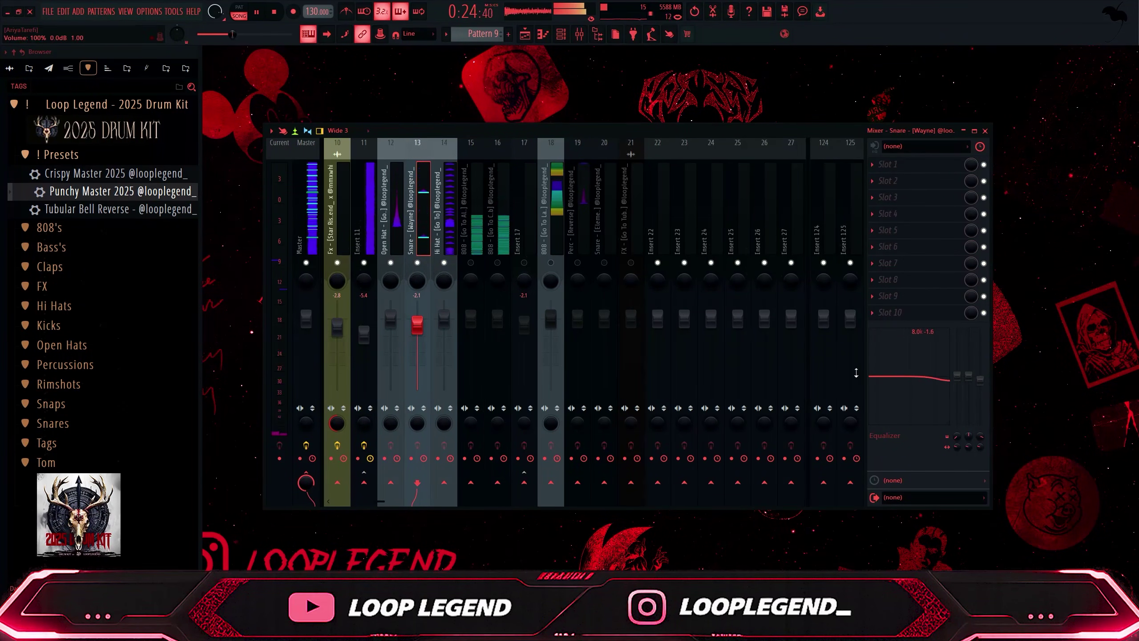
pyautogui.moveTo(977, 393); pyautogui.dragTo(981, 390)
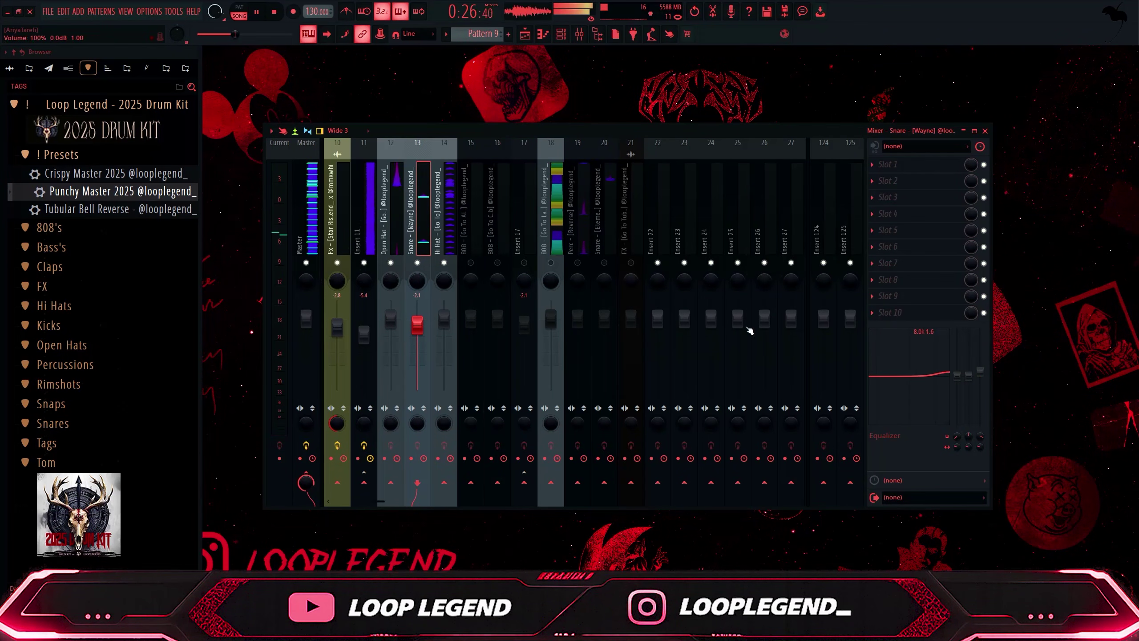
# Unmute the Reverse percussion, Elementary snare and Go To Layered 808 tracks, and set that 808 to -1.2 dB
pyautogui.press('space')
pyautogui.click(591, 255)
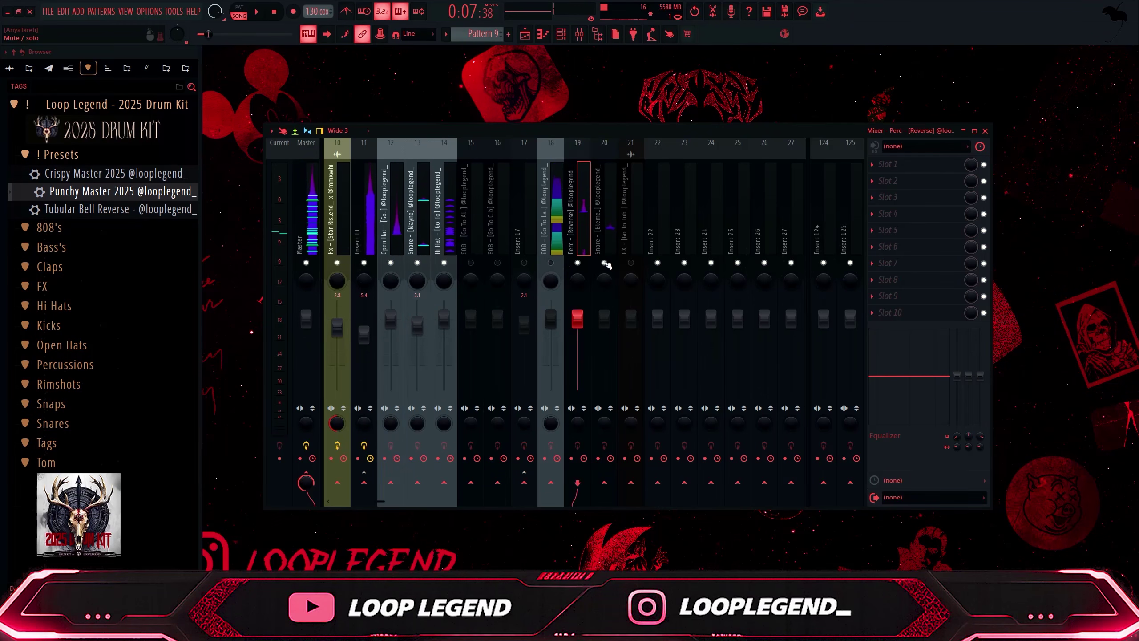
pyautogui.click(606, 234)
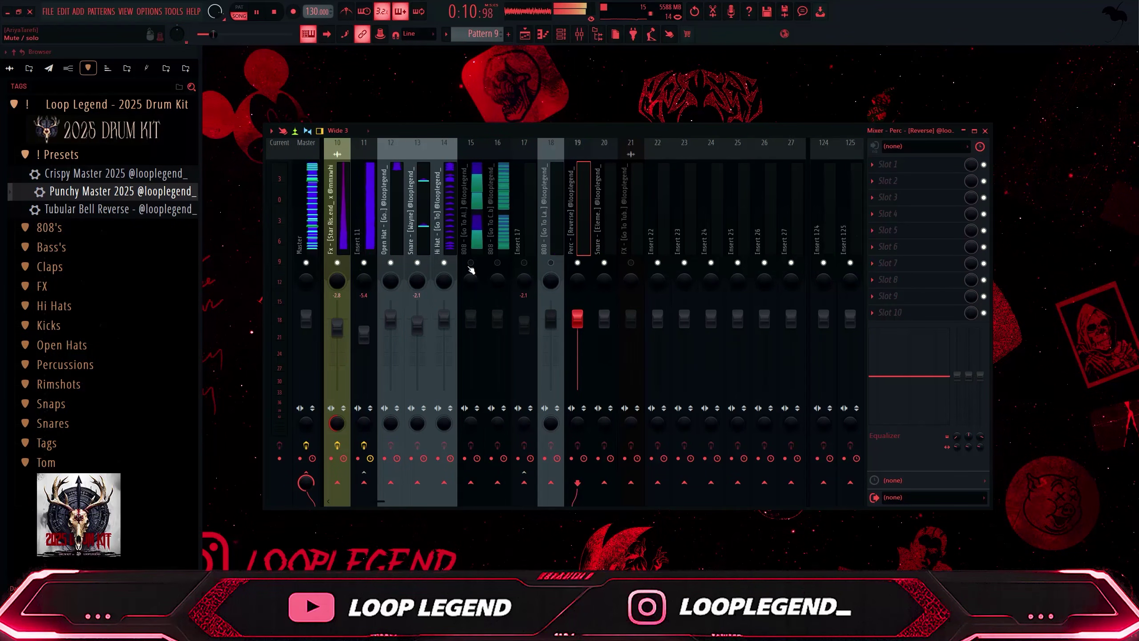
pyautogui.press('F5')
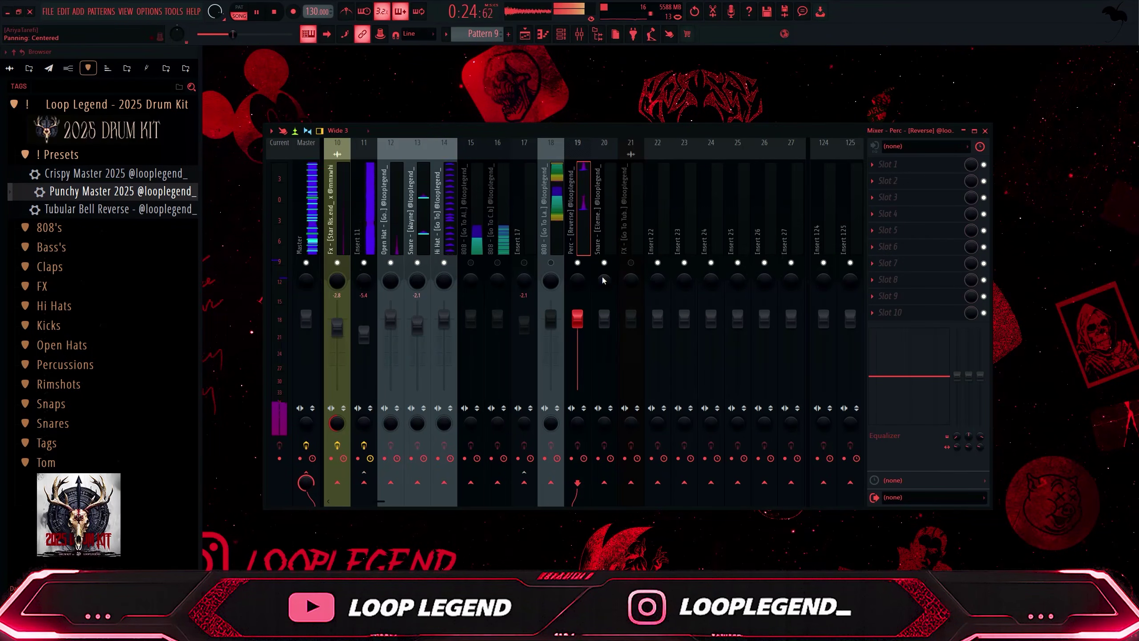
pyautogui.click(553, 262)
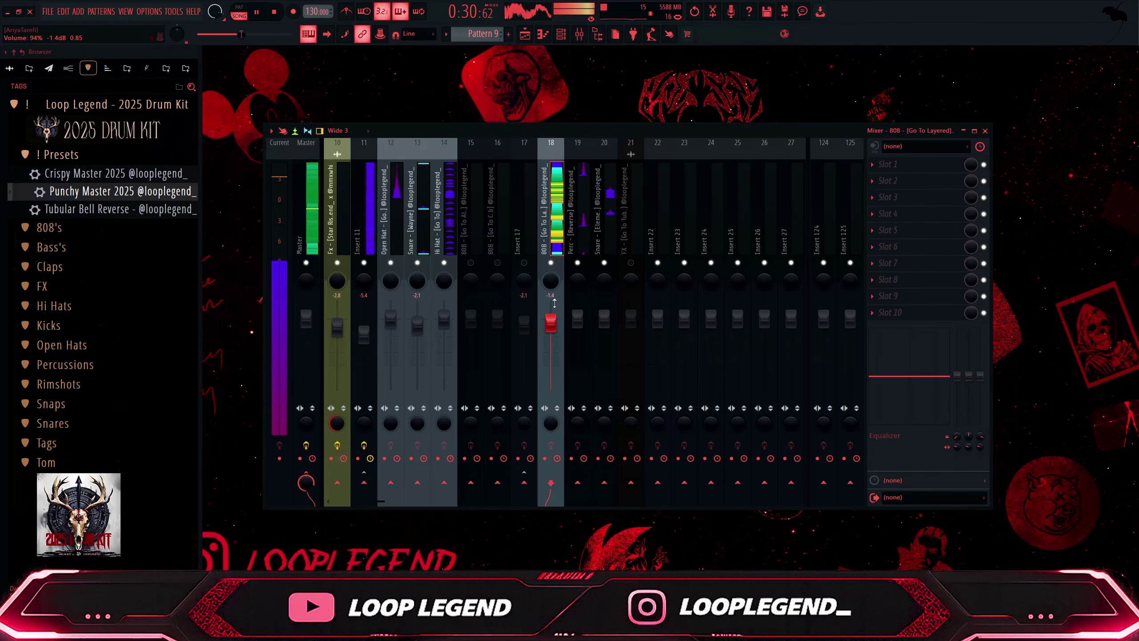
# Create an automation clip for the band 1 frequency of Insert 11's Slot 9 Fruity Parametric EQ 2
pyautogui.click(364, 224)
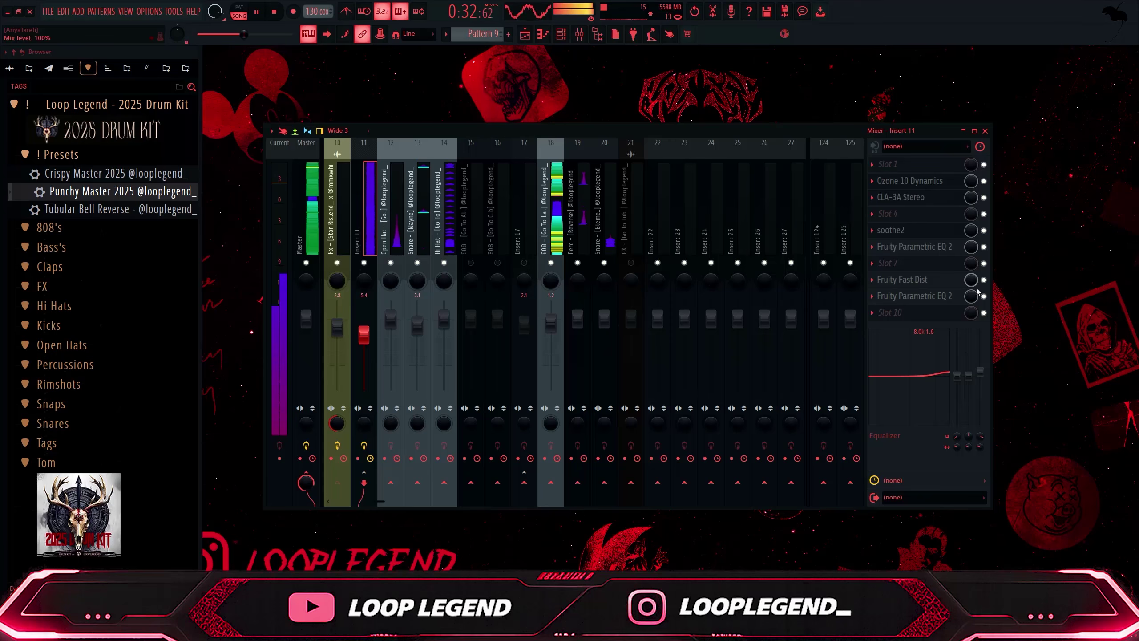
pyautogui.click(914, 296)
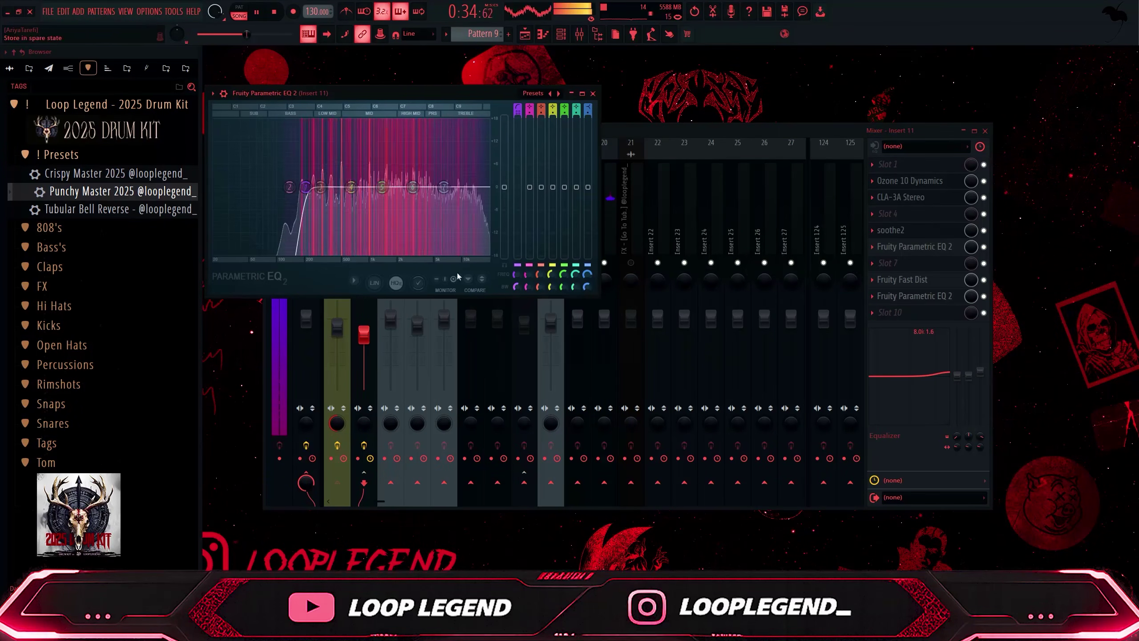
pyautogui.rightClick(519, 273)
pyautogui.press('Escape')
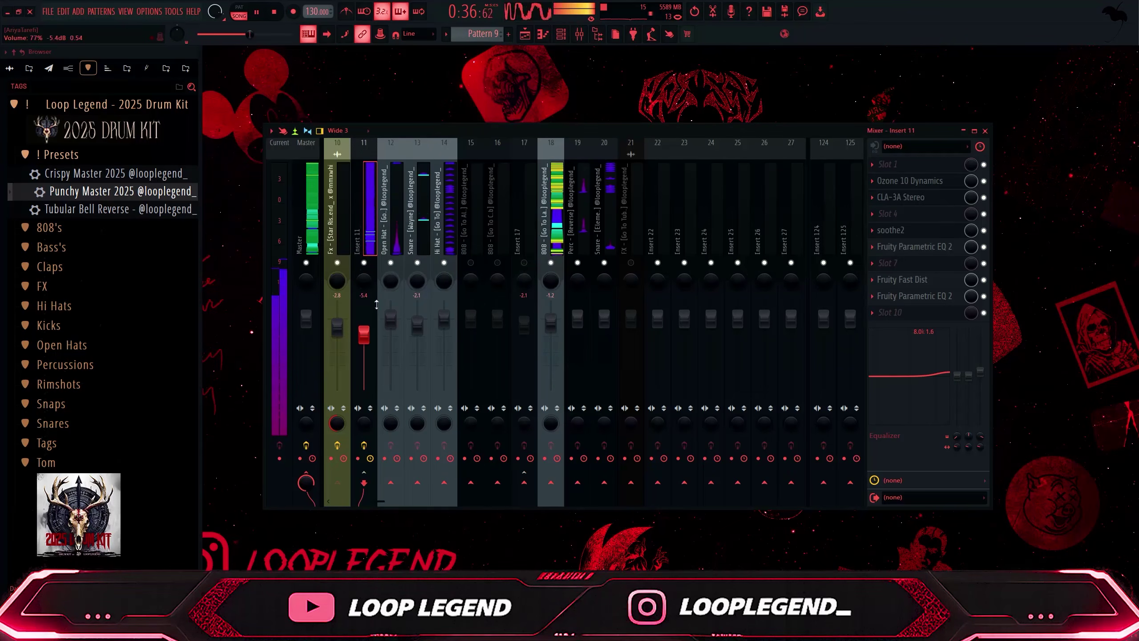
# Unmute the Tubular Bell FX and remaining 808 tracks, and play the arrangement from the playlist to check the mix
pyautogui.click(631, 264)
pyautogui.press('F5')
pyautogui.press('space')
pyautogui.press('F9')
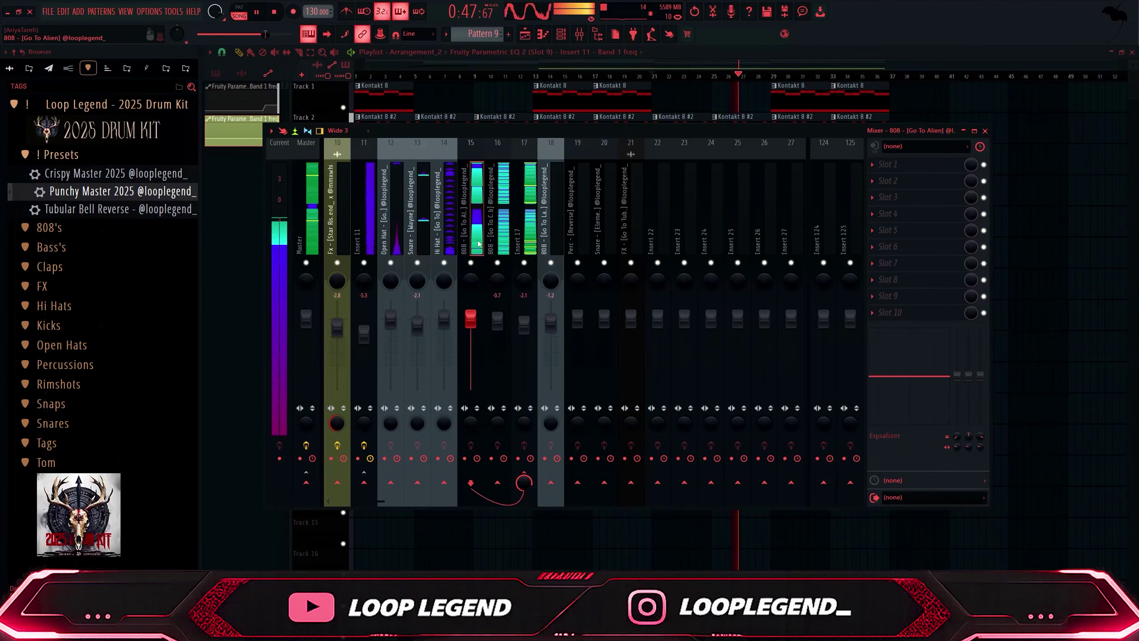
# Lower Insert 17 to -2.2 dB and reset the Go To Layered 808 track to 0.0 dB
pyautogui.click(519, 232)
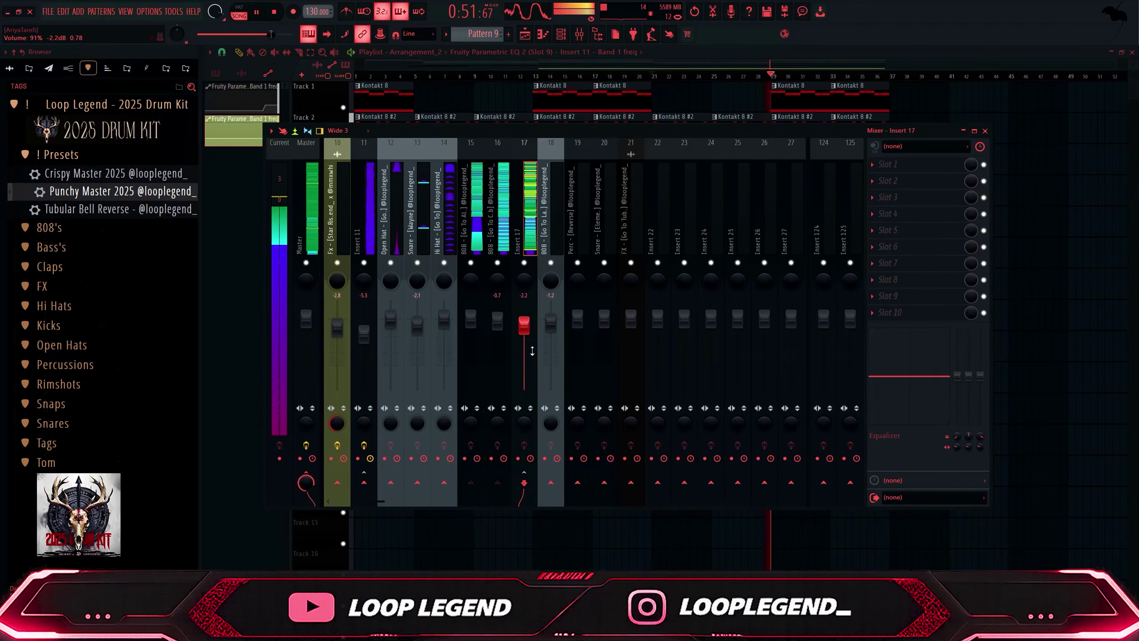
pyautogui.click(555, 298)
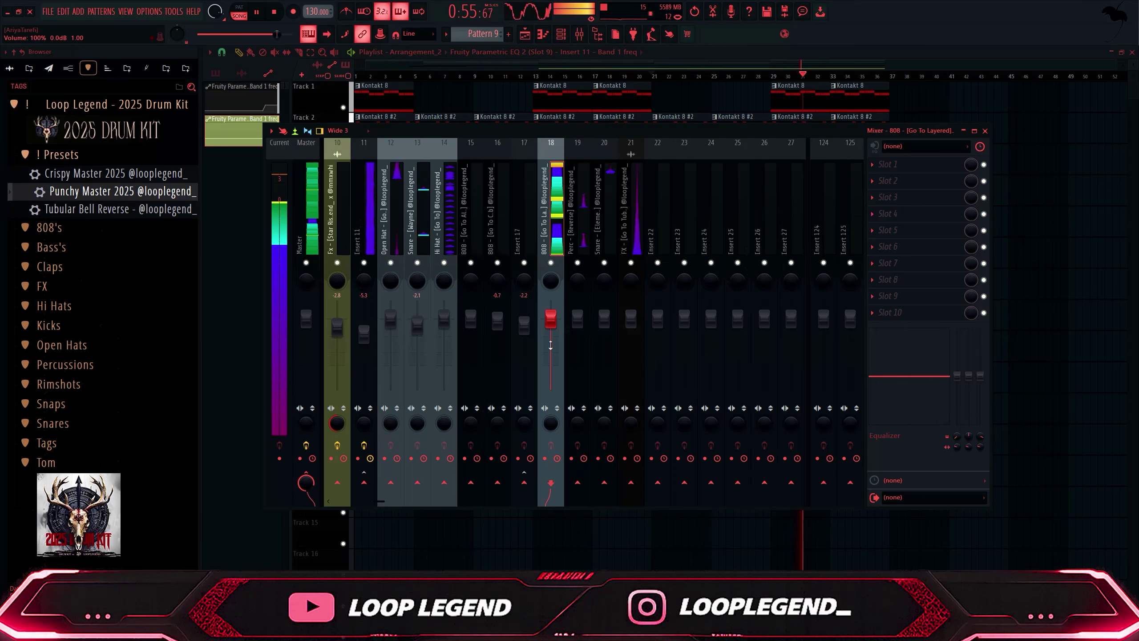
pyautogui.press('F9')
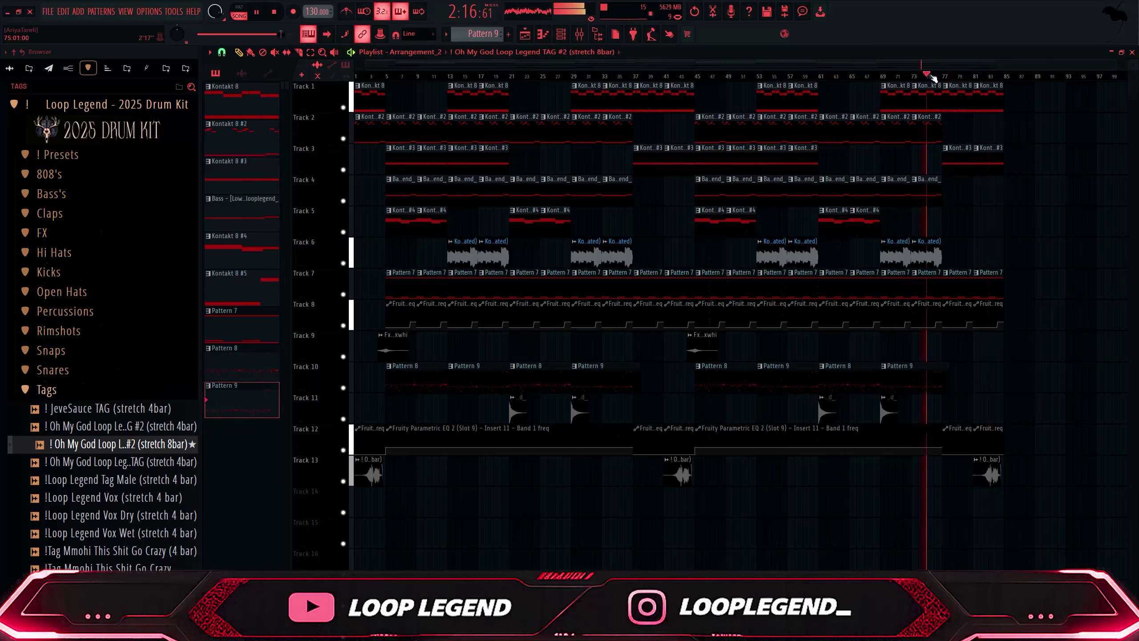
# Copy the last Pattern 9 clip from Track 10 onto Track 11 at bar 81
pyautogui.scroll(4, 1060, 289)
pyautogui.moveTo(712, 368); pyautogui.dragTo(878, 391)
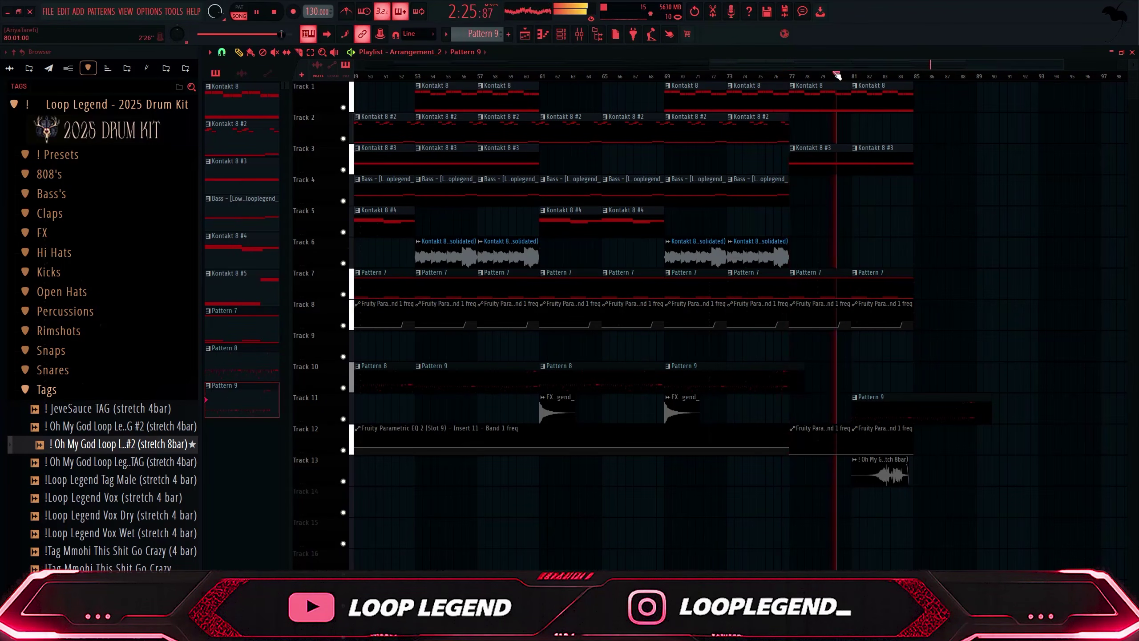
# Try to split the Pattern 9 copy on Track 11 at bar 85
pyautogui.press('c')
pyautogui.click(915, 404)
pyautogui.rightClick(933, 407)
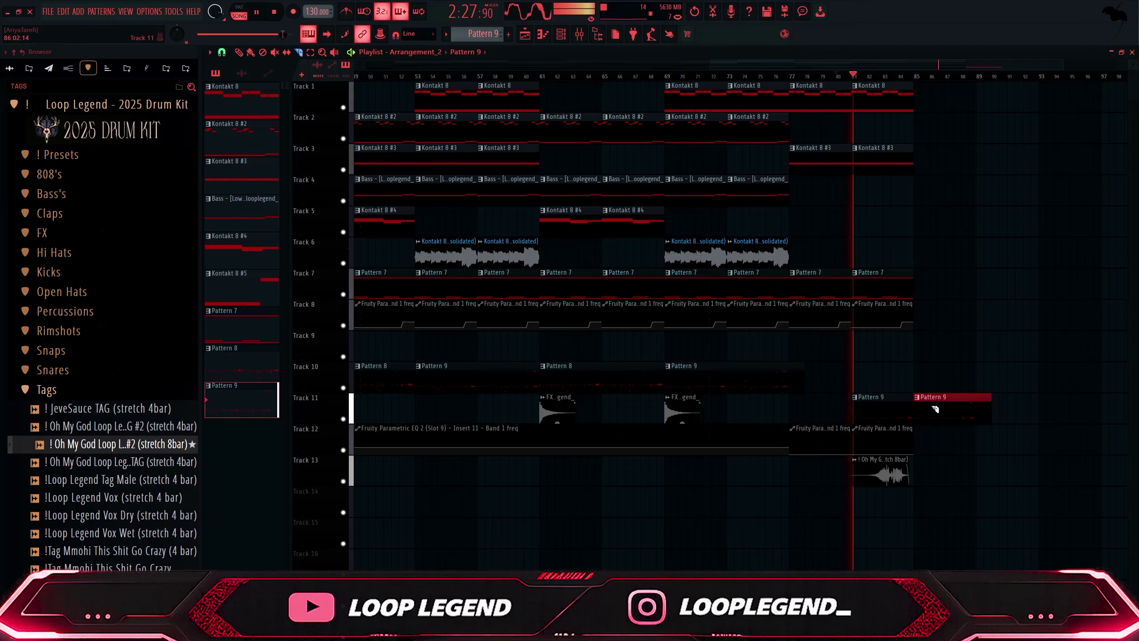
pyautogui.hotkey('ctrl', 'z')
pyautogui.click(855, 397)
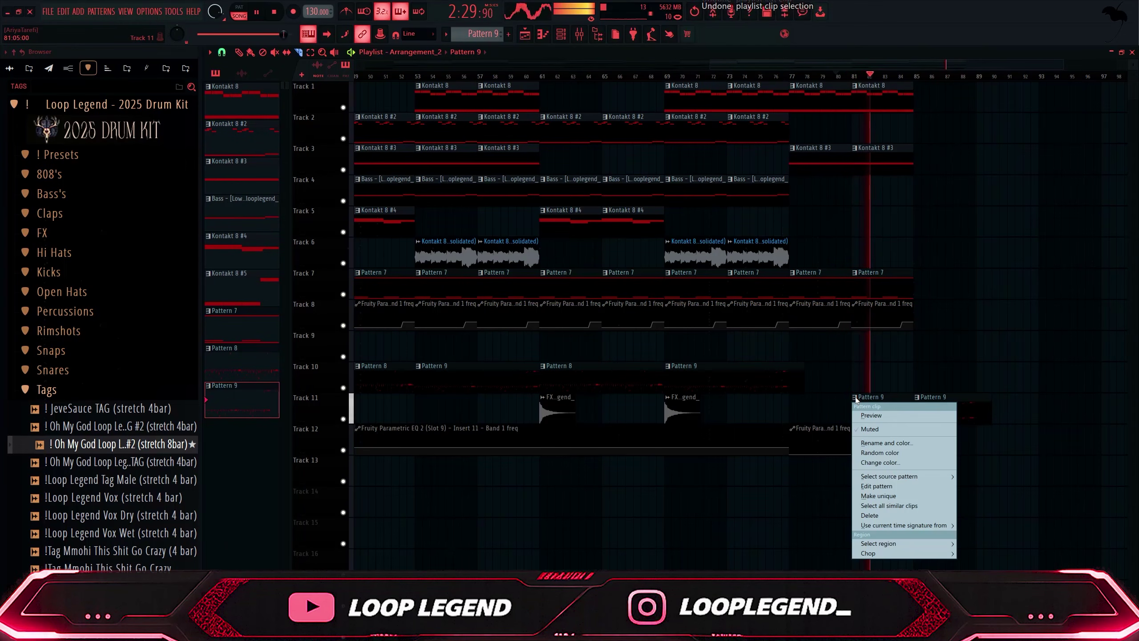
pyautogui.click(863, 387)
pyautogui.hotkey('ctrl', 'z')
# Make the bar 81 clip on Track 11 unique and select its pattern's open hat, snare, hi-hat and layered 808 channels
pyautogui.click(857, 399)
pyautogui.press('u')
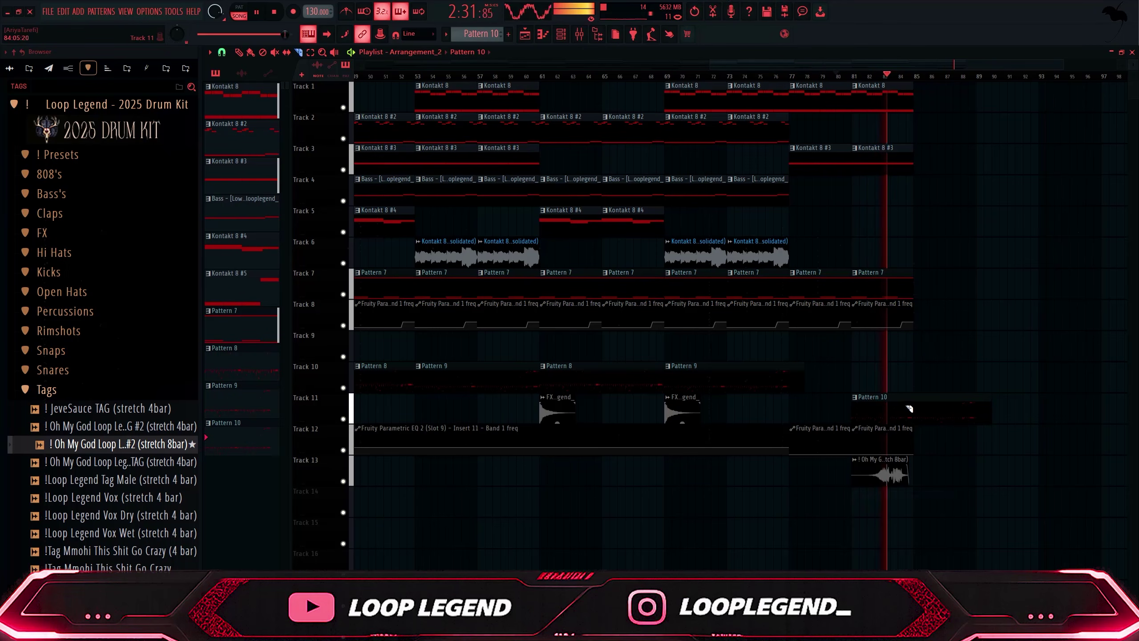
pyautogui.doubleClick(948, 410)
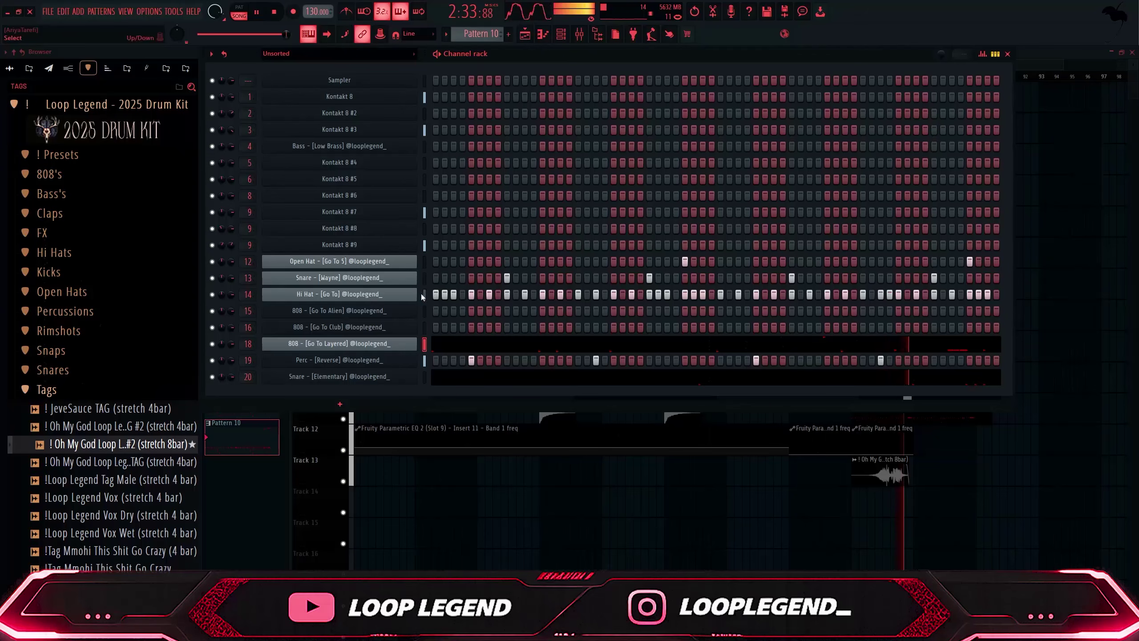
pyautogui.press('F6')
# Delete the Insert 11 EQ automation clip at bar 81 on Track 12
pyautogui.click(829, 76)
pyautogui.scroll(3, 854, 439)
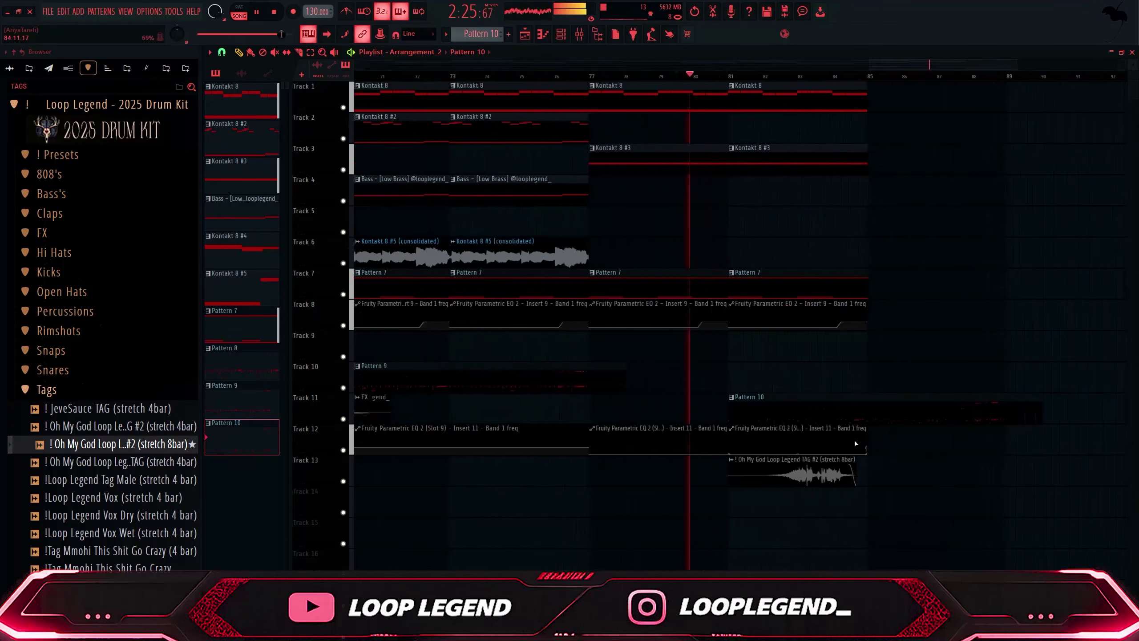
pyautogui.scroll(3, 774, 446)
pyautogui.press('c')
pyautogui.keyDown('ctrl'); pyautogui.click(758, 439); pyautogui.keyUp('ctrl')
pyautogui.scroll(-6, 798, 442)
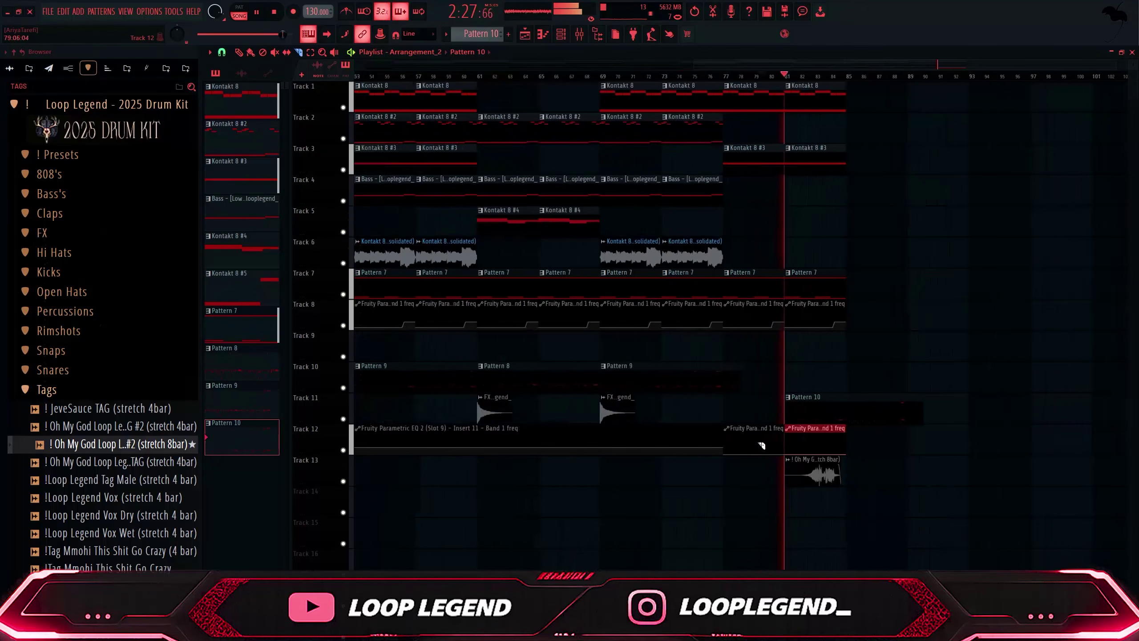
pyautogui.scroll(4, 706, 443)
pyautogui.press('Delete')
# Slice the long Track 12 automation clip at bar 73 and copy its last four bars to bars 81–85
pyautogui.moveTo(693, 431); pyautogui.dragTo(694, 448)
pyautogui.moveTo(862, 442); pyautogui.dragTo(792, 447)
pyautogui.hotkey('ctrl', 'b')
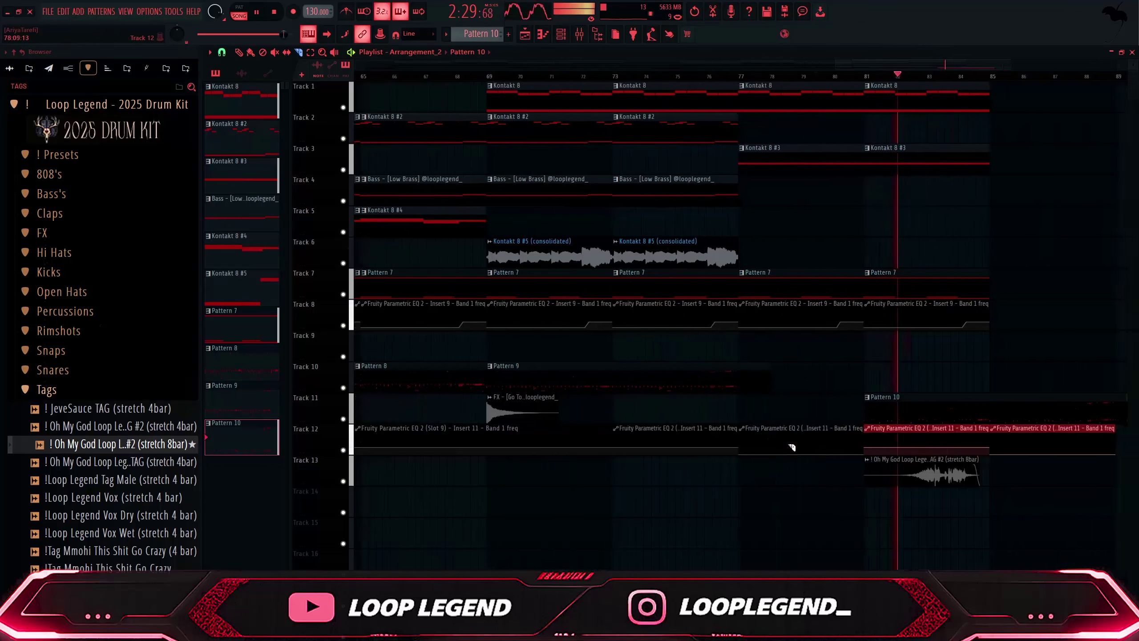
pyautogui.scroll(3, 1010, 441)
pyautogui.moveTo(962, 443); pyautogui.dragTo(961, 467)
pyautogui.press('Delete')
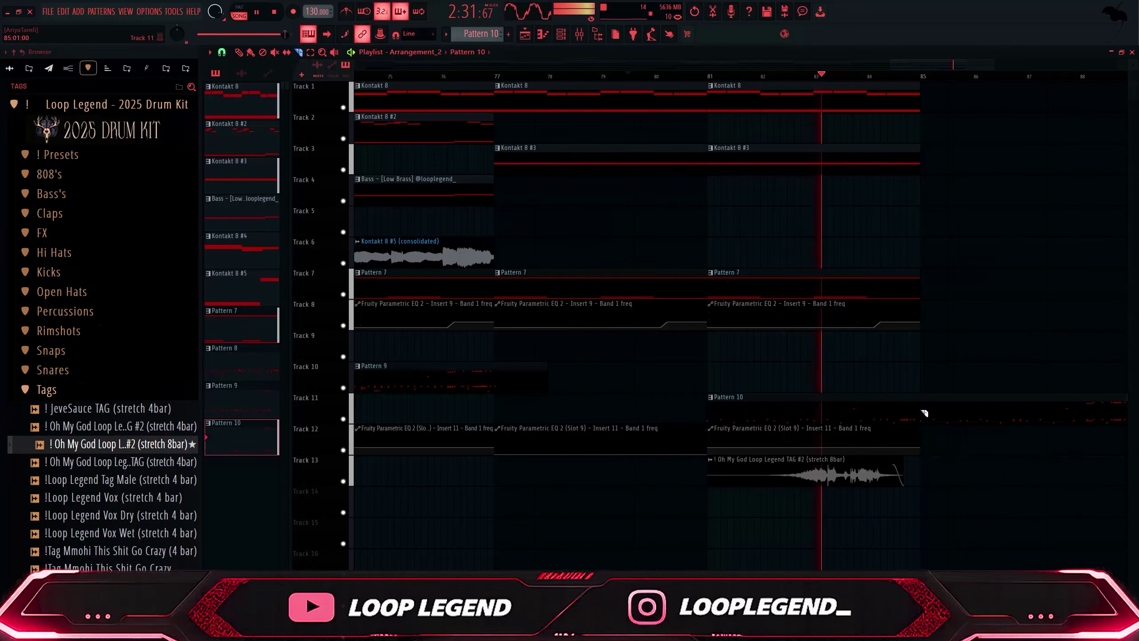
# Slice the Pattern 10 clip on Track 11 at bar 83 and delete everything after its first two bars
pyautogui.scroll(6, 897, 413)
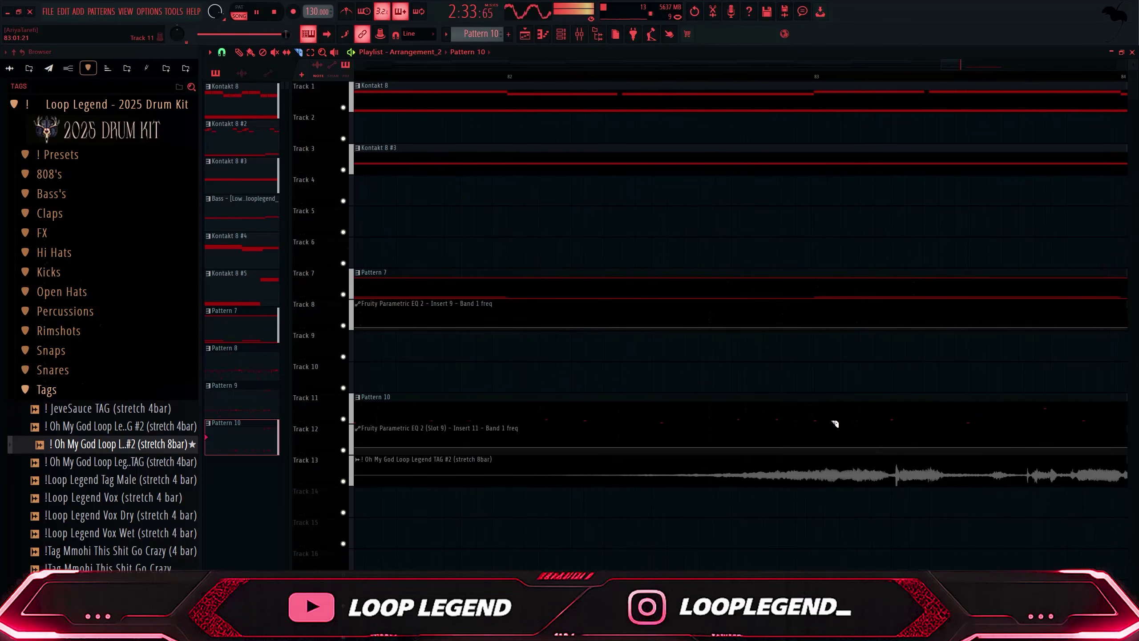
pyautogui.scroll(-5, 813, 422)
pyautogui.moveTo(892, 409); pyautogui.dragTo(895, 423)
pyautogui.press('Delete')
pyautogui.moveTo(968, 420); pyautogui.dragTo(1042, 397)
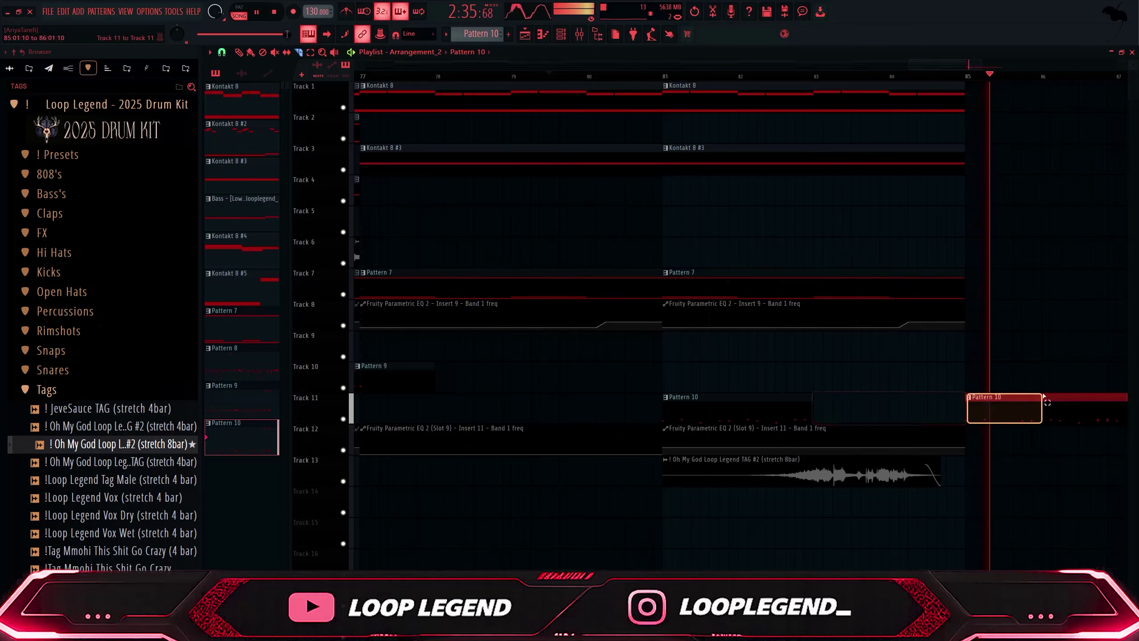
pyautogui.press('Delete')
# Duplicate the two-bar Pattern 10 clip to bar 83 and play from bar 81
pyautogui.moveTo(818, 375); pyautogui.dragTo(732, 408)
pyautogui.hotkey('ctrl', 'b')
pyautogui.click(674, 76)
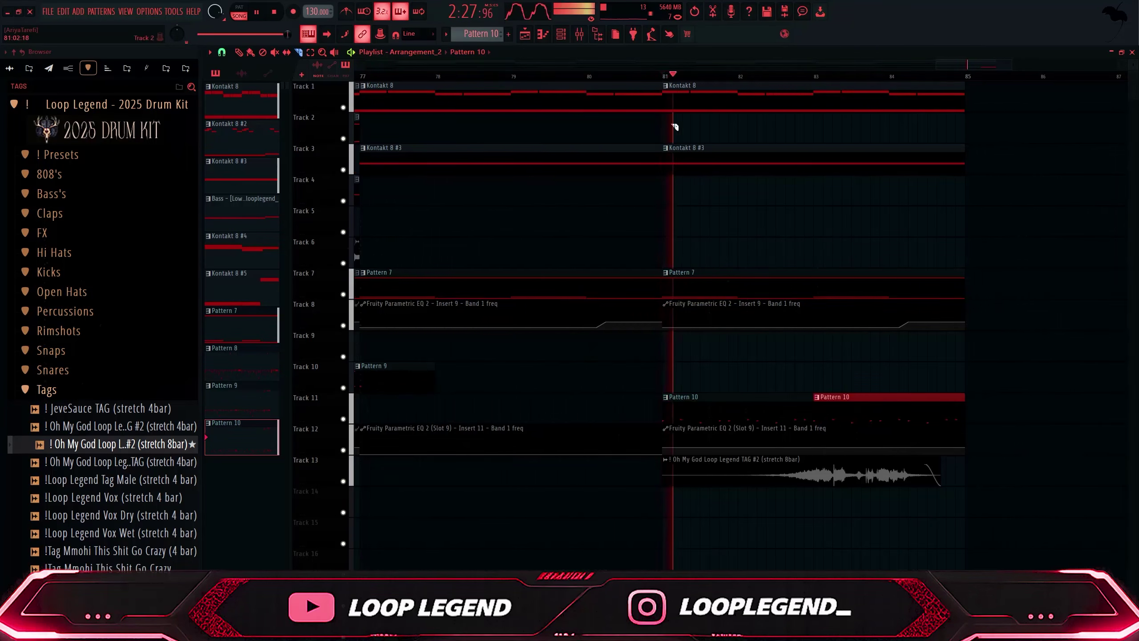
# Duplicate the second half of the arrangement, from the Star Riser at bar 44 through bar 85, after the existing clips
pyautogui.scroll(-7, 897, 407)
pyautogui.moveTo(1083, 561); pyautogui.dragTo(708, 45)
pyautogui.hotkey('ctrl', 'b')
# Move the duplicated section one bar earlier so its Star Riser starts at bar 84 and its patterns at bar 85
pyautogui.scroll(5, 762, 334)
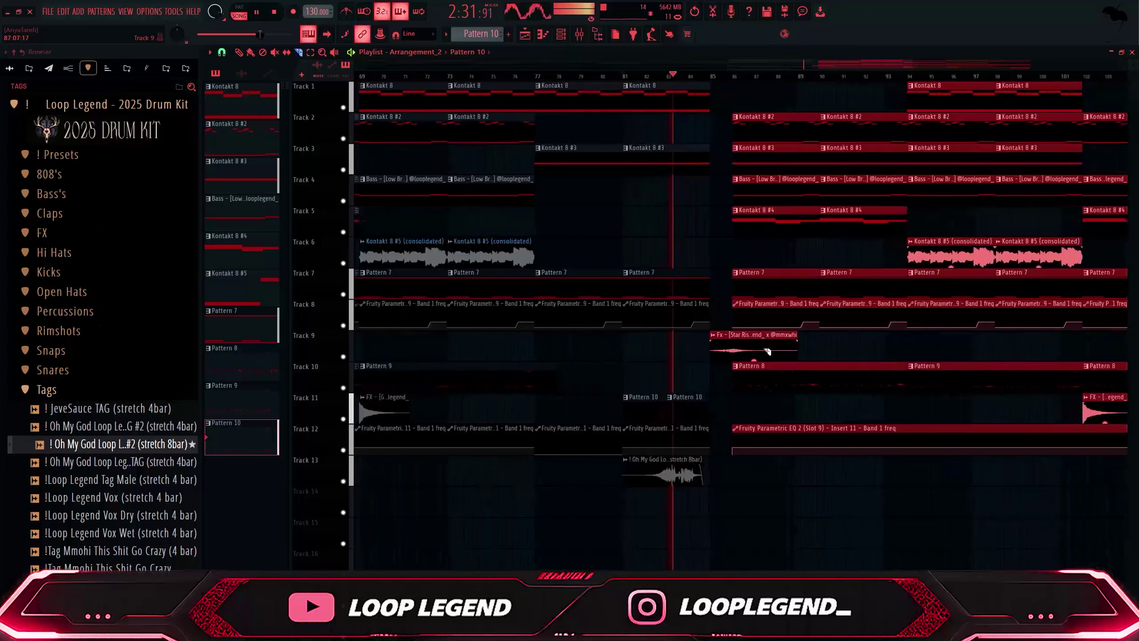
pyautogui.click(727, 357)
pyautogui.scroll(4, 717, 356)
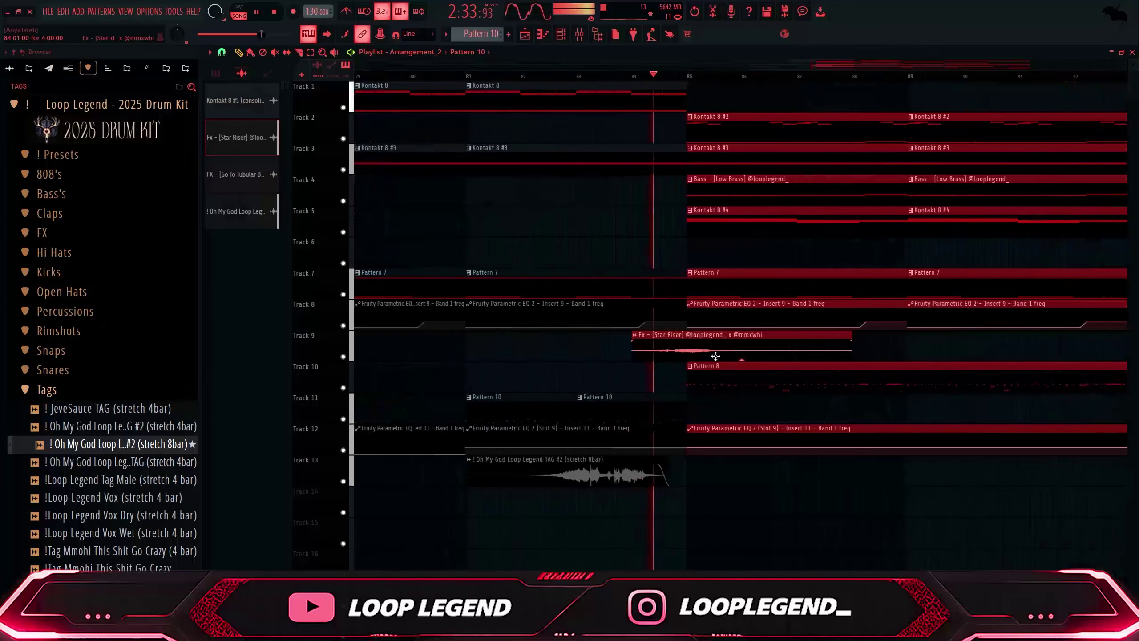
pyautogui.scroll(-9, 711, 354)
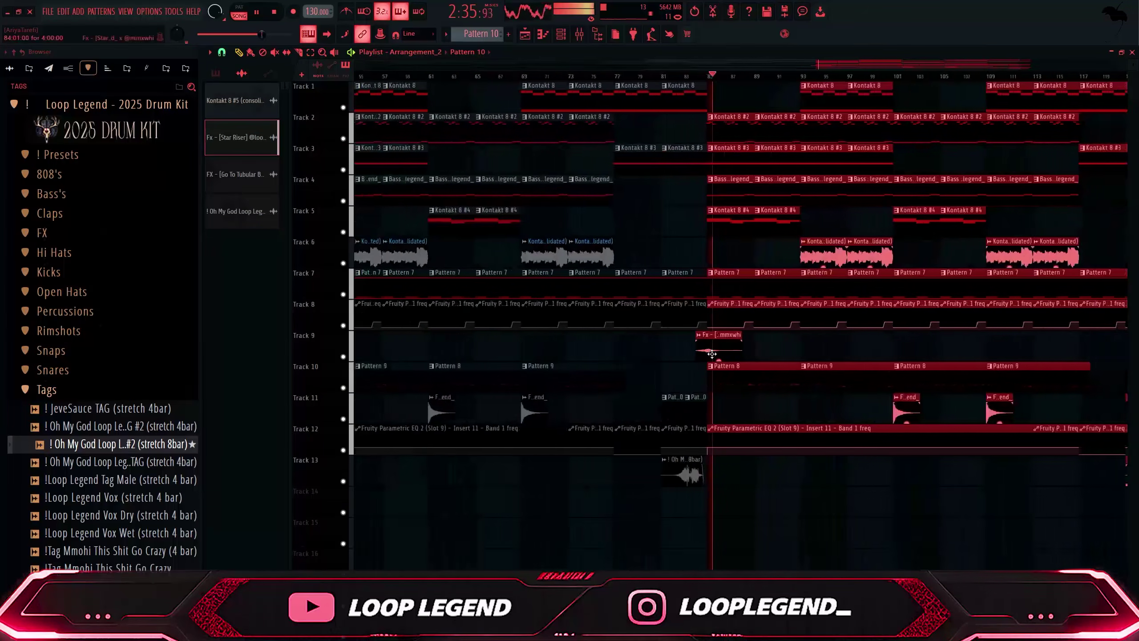
pyautogui.keyDown('ctrl'); pyautogui.click(849, 532); pyautogui.keyUp('ctrl')
# Delete all clips from bar 117 onward at the end of the duplicated section
pyautogui.scroll(2, 1021, 466)
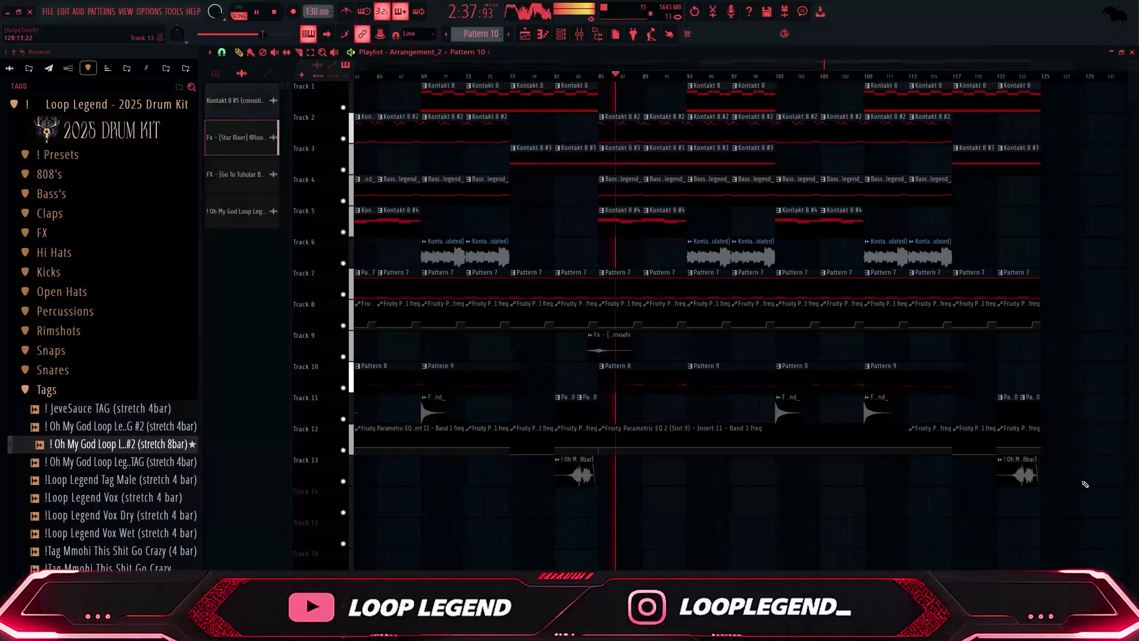
pyautogui.moveTo(1070, 518); pyautogui.dragTo(840, 143)
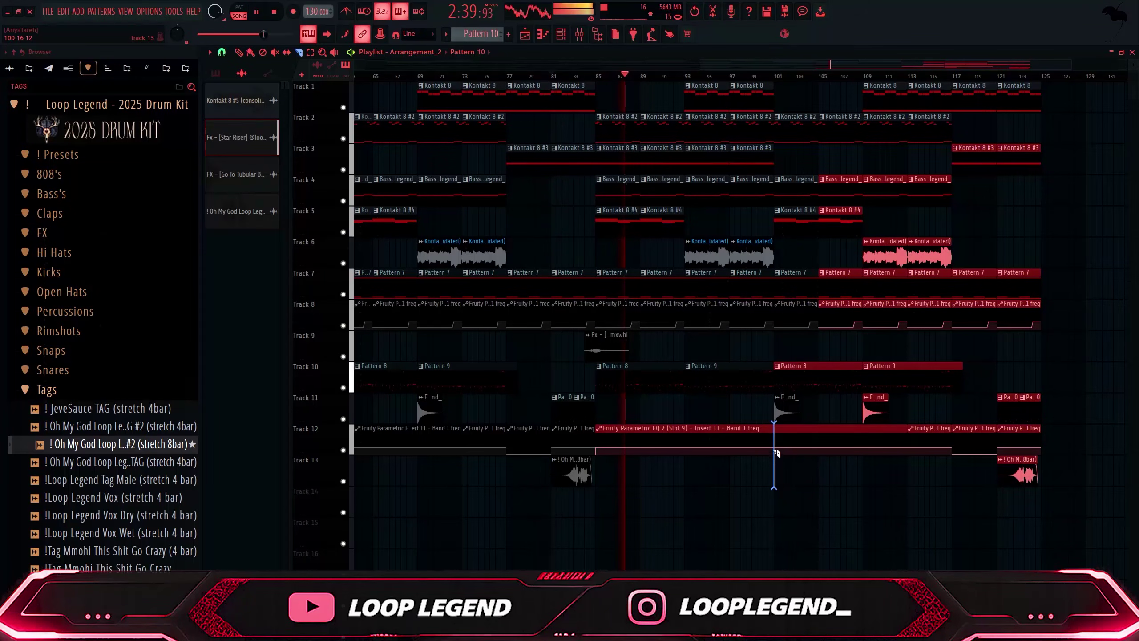
pyautogui.moveTo(1069, 486); pyautogui.dragTo(973, 55)
pyautogui.press('Delete')
# Delete the two Pattern 7 clips between bars 101 and 109 on Track 7 and play back the section
pyautogui.click(779, 79)
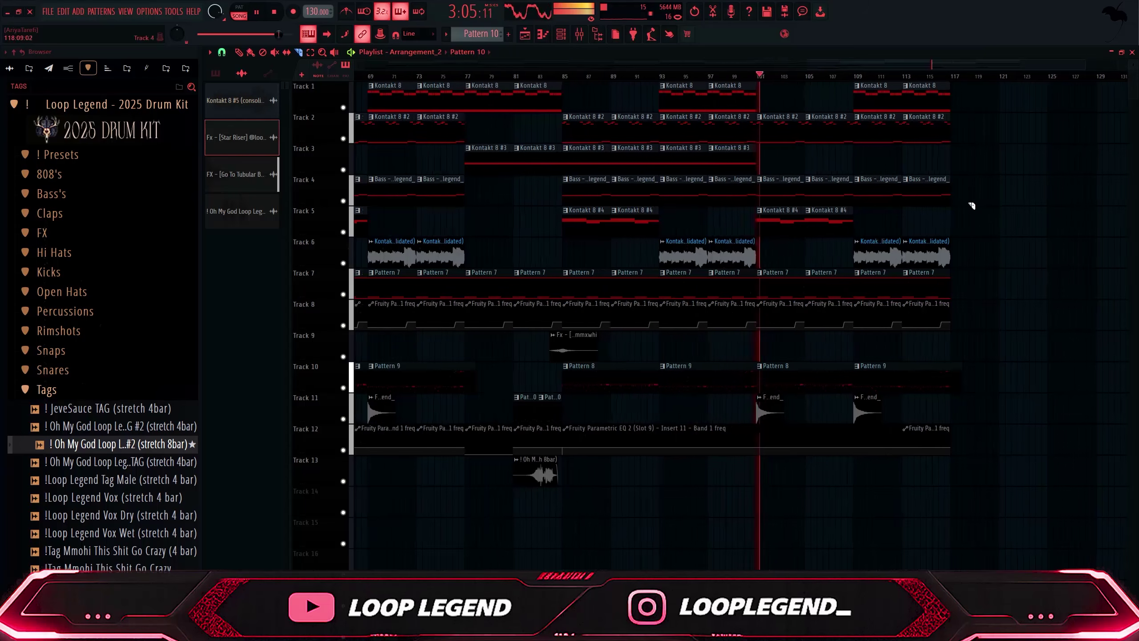
pyautogui.scroll(3, 650, 315)
pyautogui.moveTo(644, 287); pyautogui.dragTo(702, 285)
pyautogui.press('Delete')
pyautogui.press('space')
pyautogui.press('space')
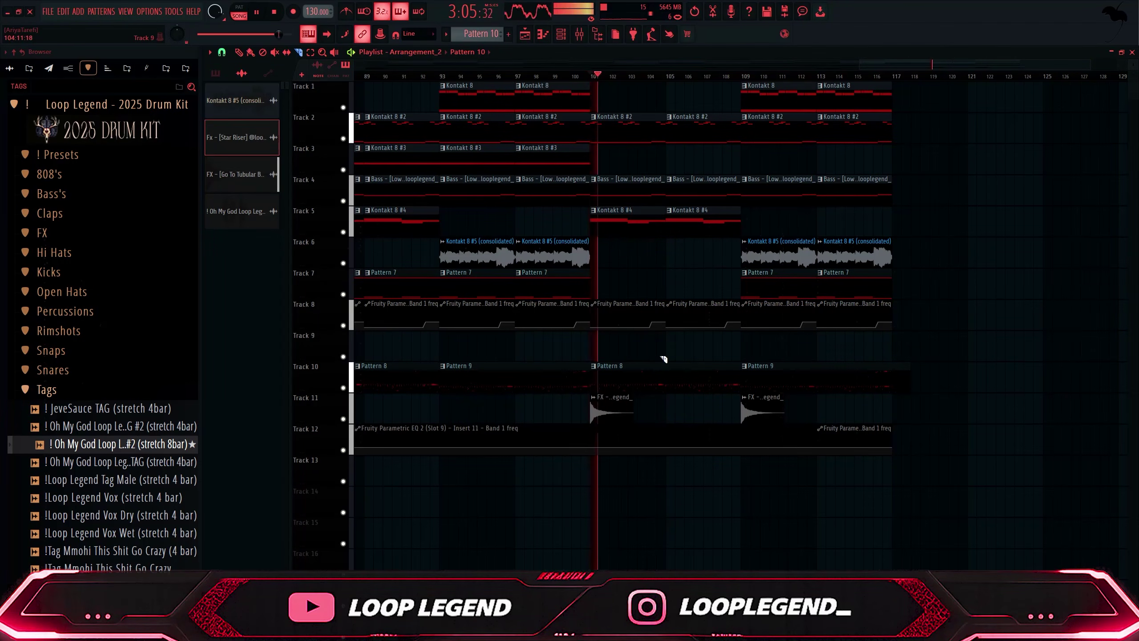
# Restore the two deleted Pattern 7 clips and delete the Pattern 8 clip at bar 101 on Track 10
pyautogui.hotkey('ctrl', 'z')
pyautogui.rightClick(629, 378)
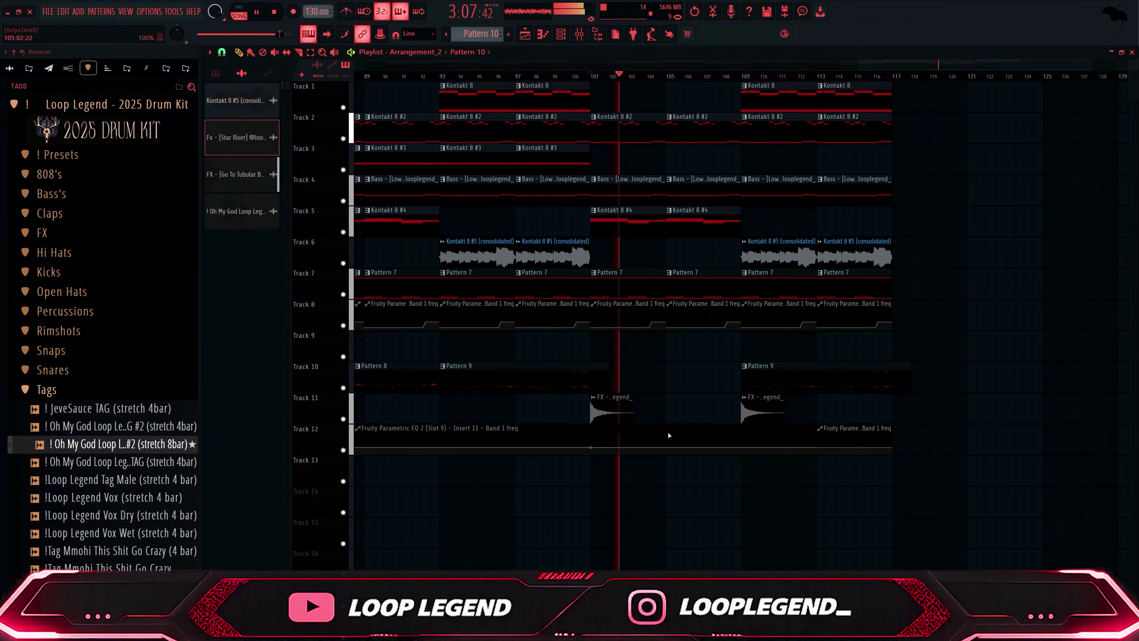
# Try cutting the two Pattern 7 clips between bars 101 and 109 on Track 7, play the section, and undo the cut
pyautogui.moveTo(663, 286); pyautogui.dragTo(680, 284)
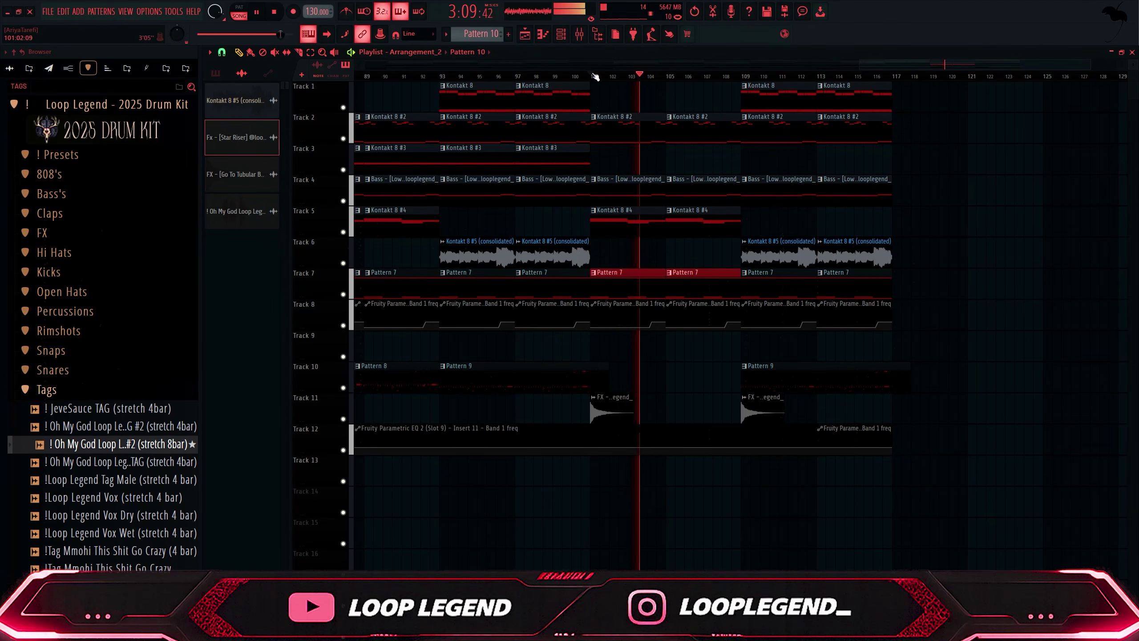
pyautogui.press('space')
pyautogui.hotkey('ctrl', 'x')
pyautogui.press('space')
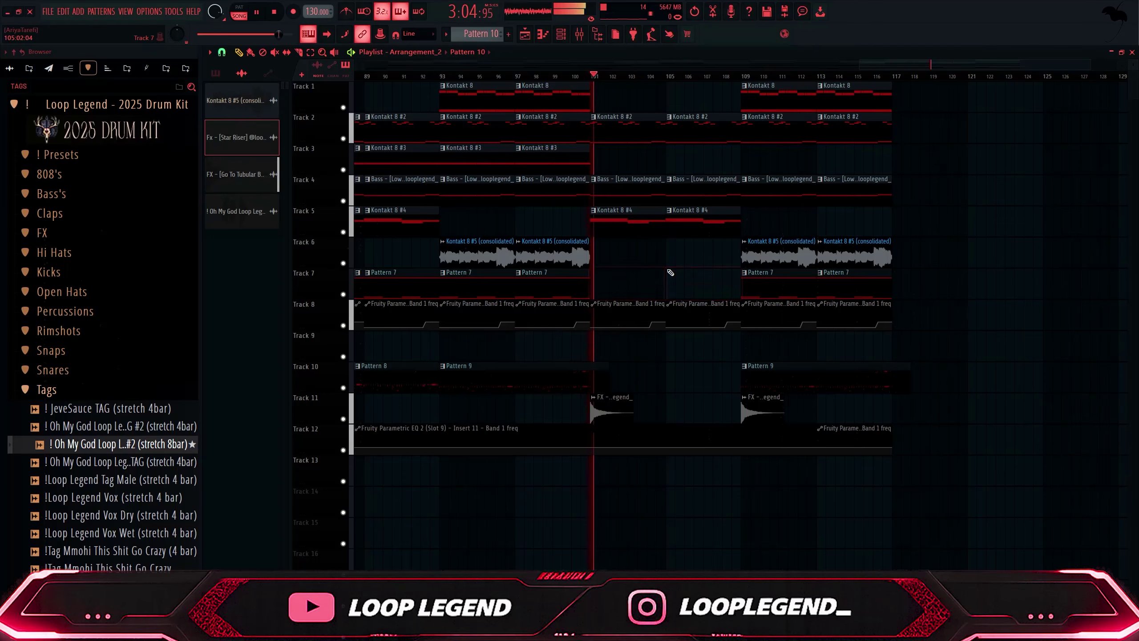
pyautogui.press('space')
pyautogui.hotkey('ctrl', 'z')
# Try cutting the two Kontakt 8 #4 clips between bars 101 and 109 on Track 5, play the section, and undo the cut
pyautogui.moveTo(630, 214); pyautogui.dragTo(693, 234)
pyautogui.hotkey('ctrl', 'x')
pyautogui.press('space')
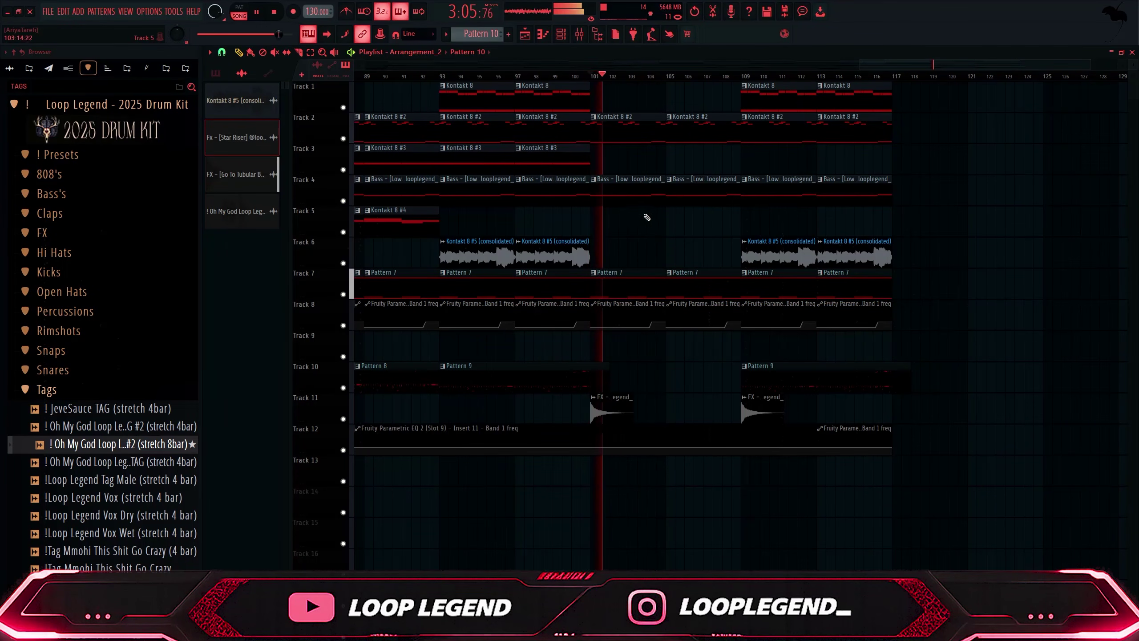
pyautogui.scroll(-2, 628, 203)
pyautogui.scroll(2, 878, 290)
pyautogui.hotkey('ctrl', 'z')
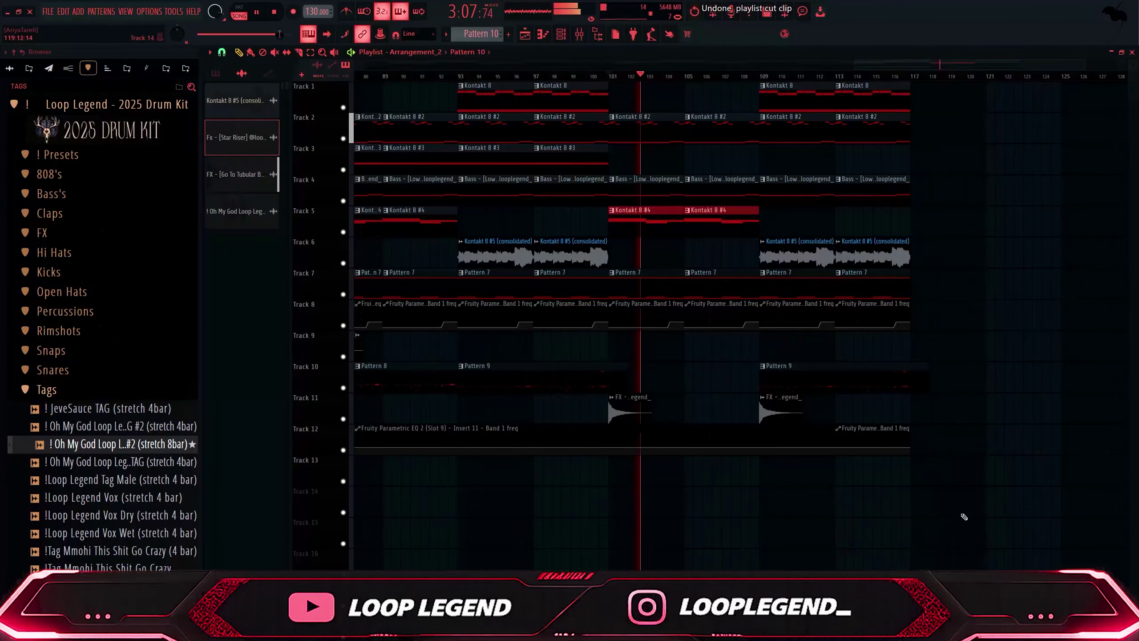
# Slice the Track 12 EQ automation clip at bar 109 and cut all clips from bar 109 onward
pyautogui.moveTo(959, 516); pyautogui.dragTo(780, 283)
pyautogui.press('c')
pyautogui.moveTo(759, 457); pyautogui.dragTo(760, 426)
pyautogui.moveTo(906, 478); pyautogui.dragTo(786, 89)
pyautogui.hotkey('ctrl', 'x')
pyautogui.scroll(-5, 869, 437)
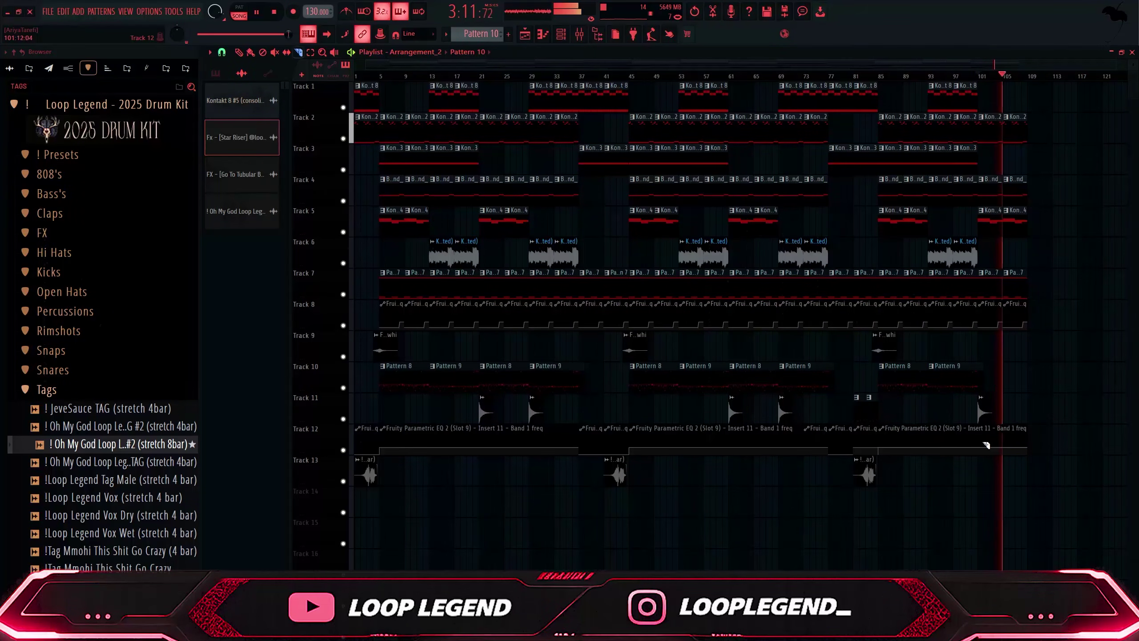
# Replace the Track 12 automation between bars 101 and 109 with copies of the earlier short clips, deleting the excess copy beyond bar 109
pyautogui.rightClick(986, 443)
pyautogui.moveTo(1019, 440); pyautogui.dragTo(852, 431)
pyautogui.hotkey('ctrl', 'b')
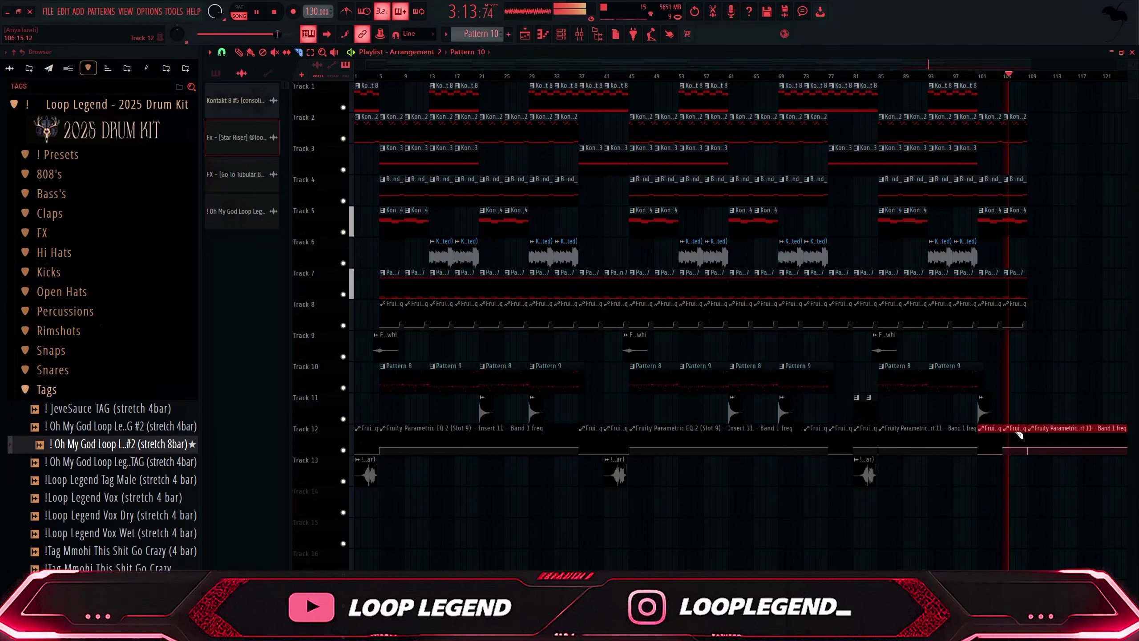
pyautogui.rightClick(1020, 434)
pyautogui.rightClick(1033, 441)
# Create a Master volume automation clip spanning the whole arrangement on Track 14 and add a control point at bar 101
pyautogui.hotkey('ctrl', 'a')
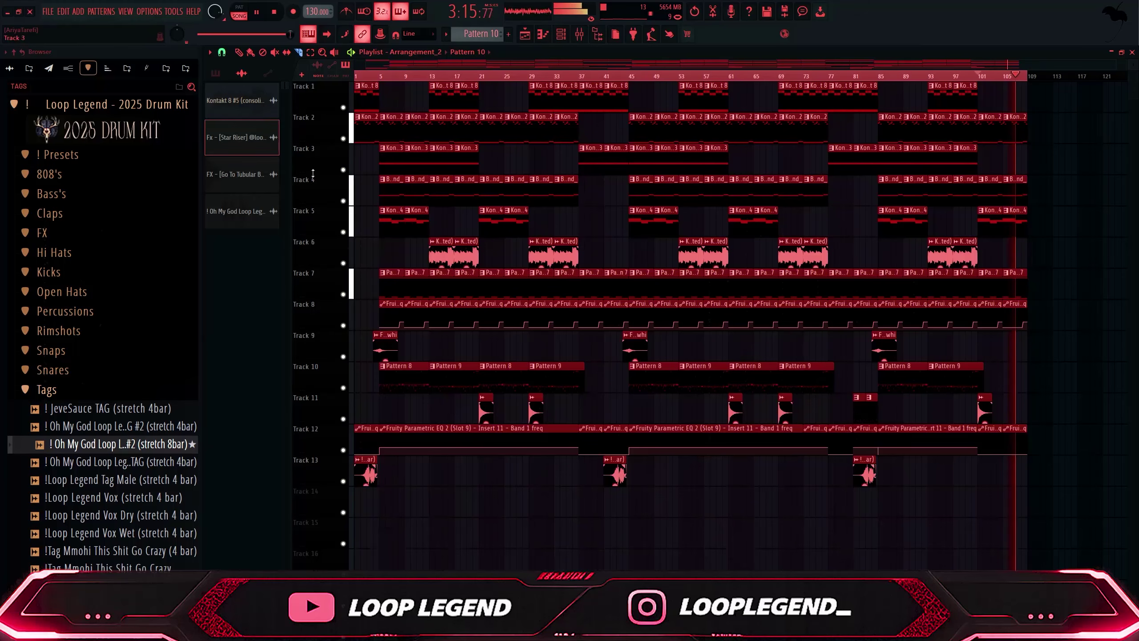
pyautogui.press('p')
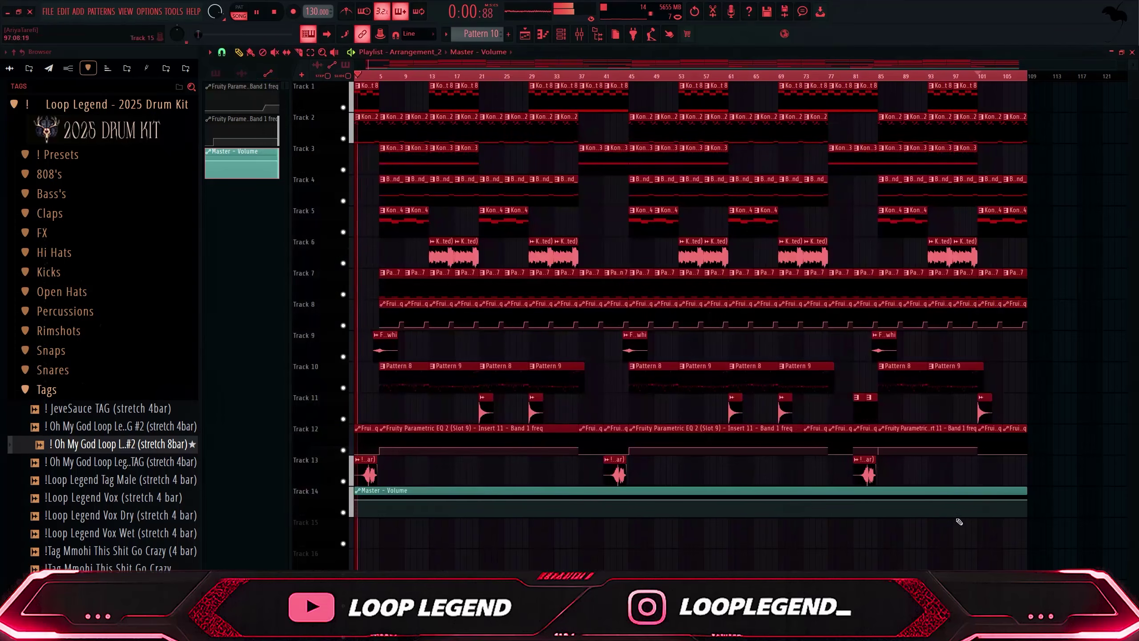
pyautogui.rightClick(980, 501)
pyautogui.click(1024, 502)
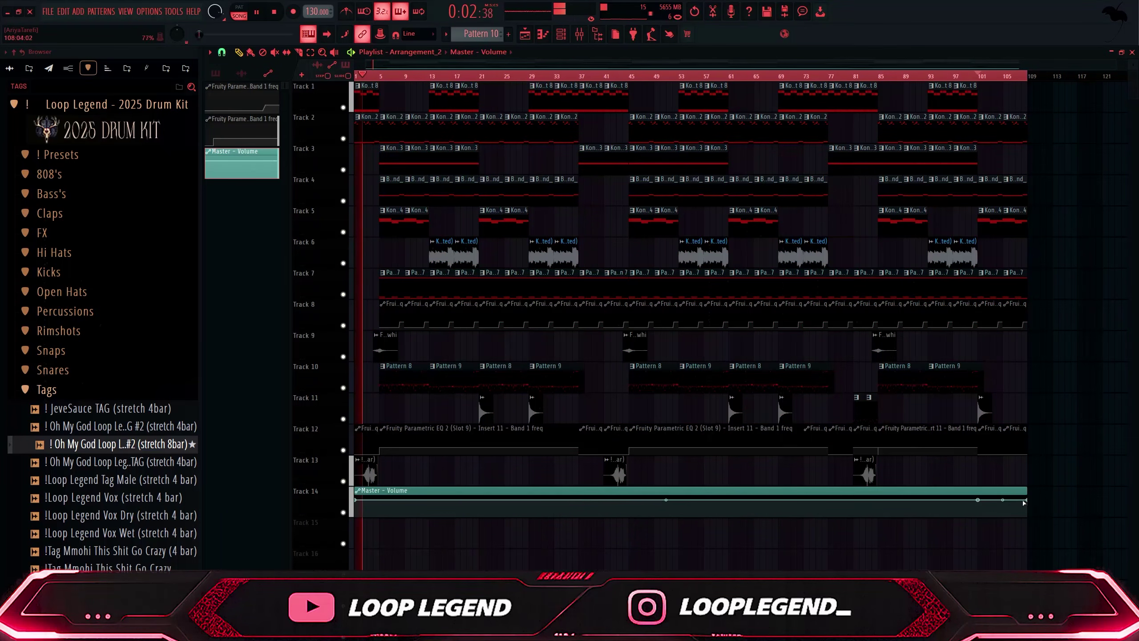